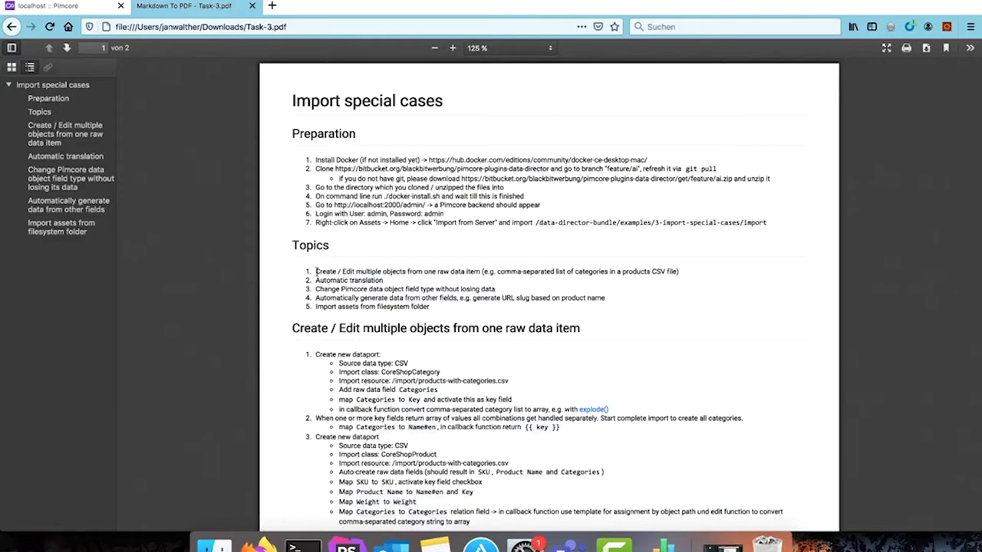
Step: Review the Topics list in the Import special cases PDF, then switch to the Pimcore admin tab
left_click_drag(315, 271, 438, 311)
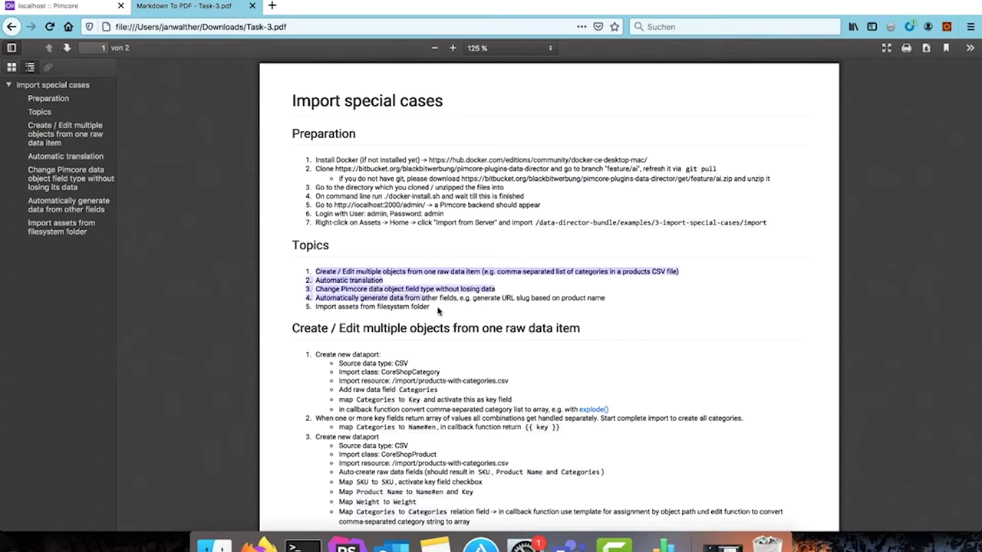
left_click(434, 312)
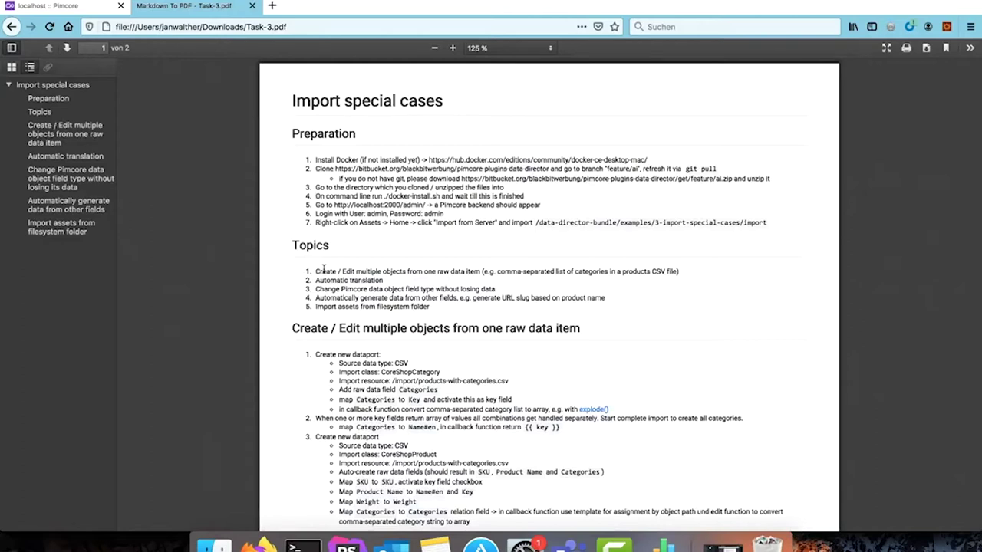
left_click_drag(315, 280, 386, 282)
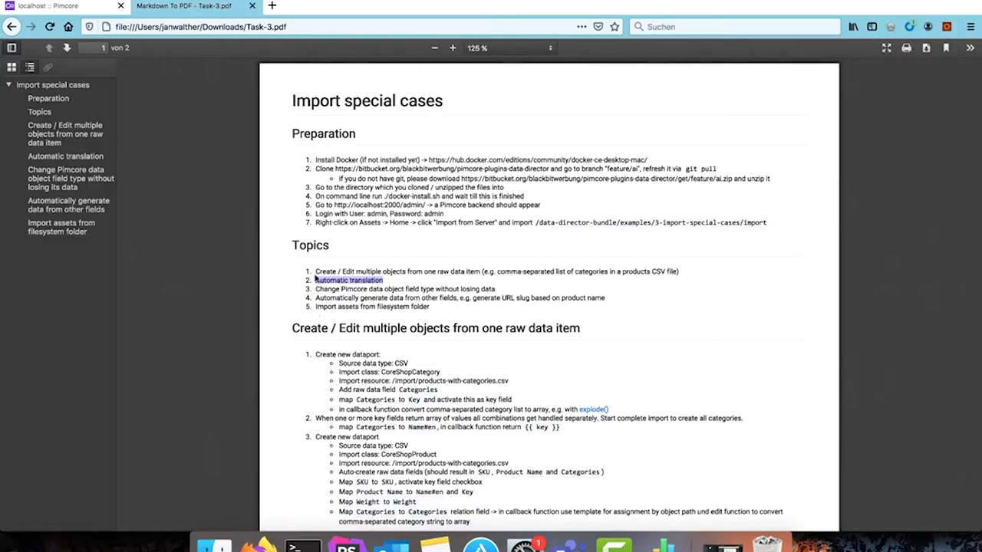
left_click_drag(316, 272, 575, 271)
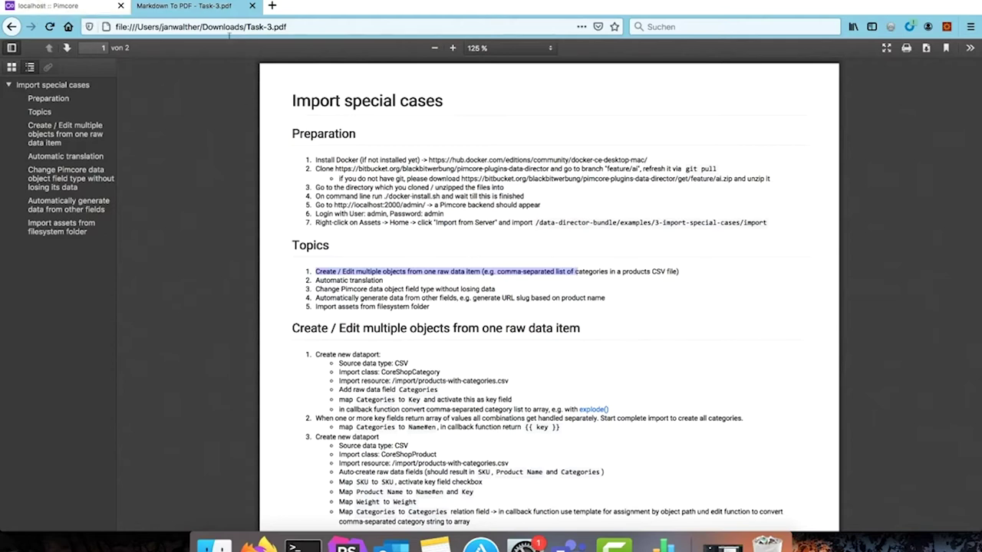
left_click(64, 6)
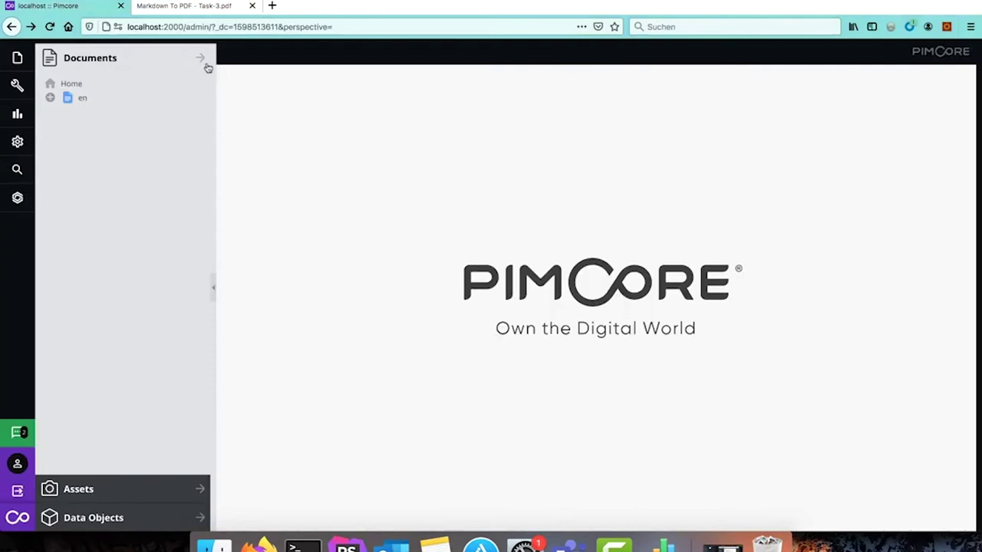
Step: Check the localhost:2000 address and the PDF, then open Pimcore's Settings menu with Data Objects showing
left_click(181, 26)
left_click_drag(184, 27, 115, 28)
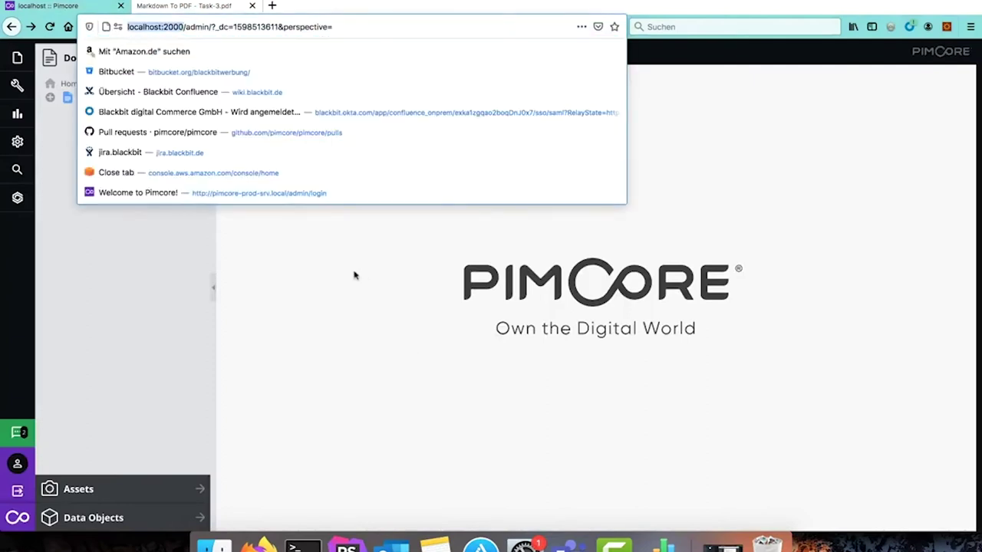
key("Escape")
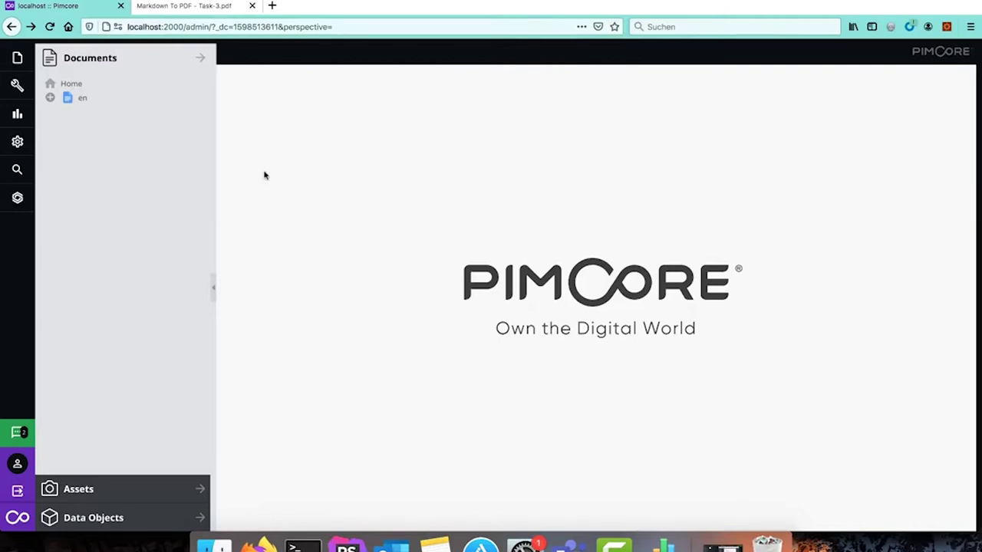
left_click(184, 7)
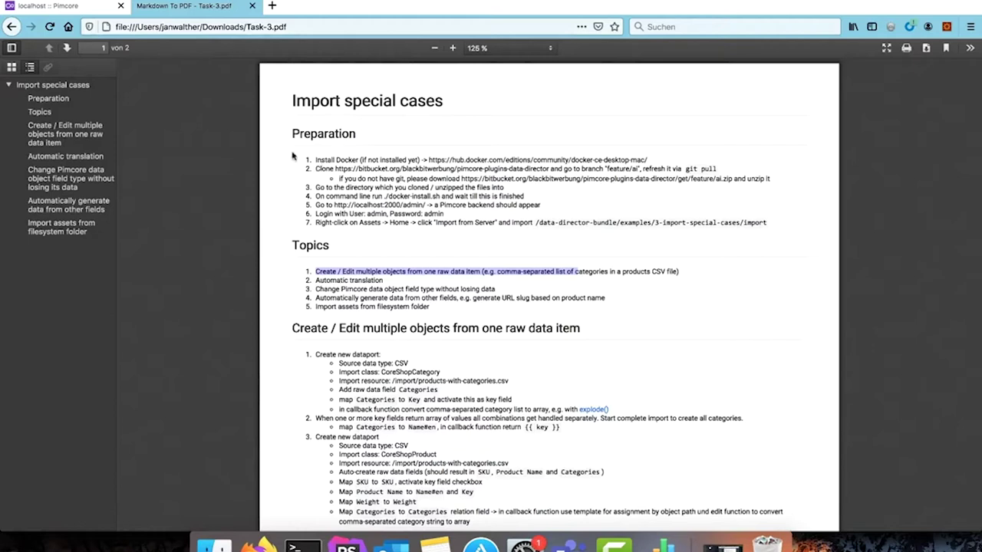
left_click(52, 7)
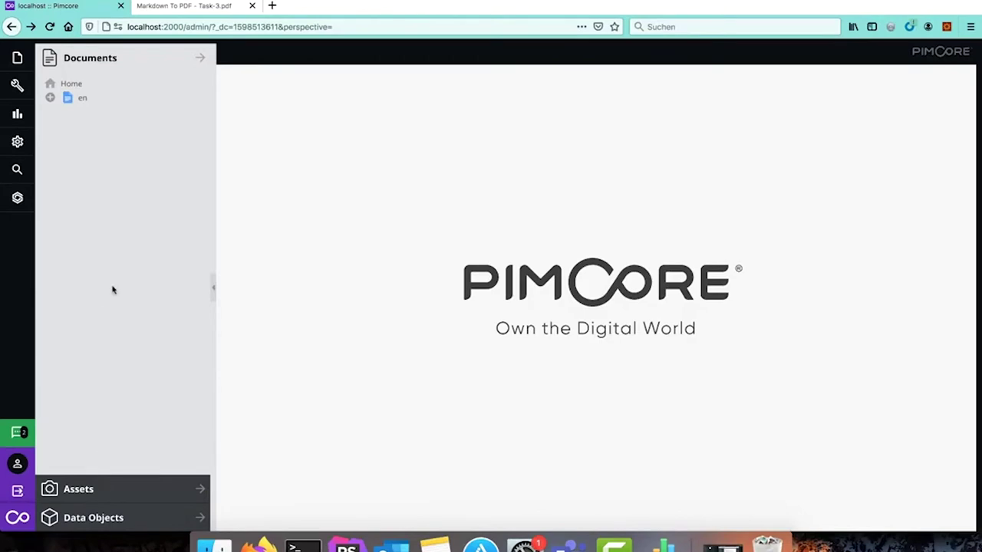
left_click(17, 143)
Step: Look through the data object classes, expanding the CoreShop folder, then close the classes view
mouse_move(149, 320)
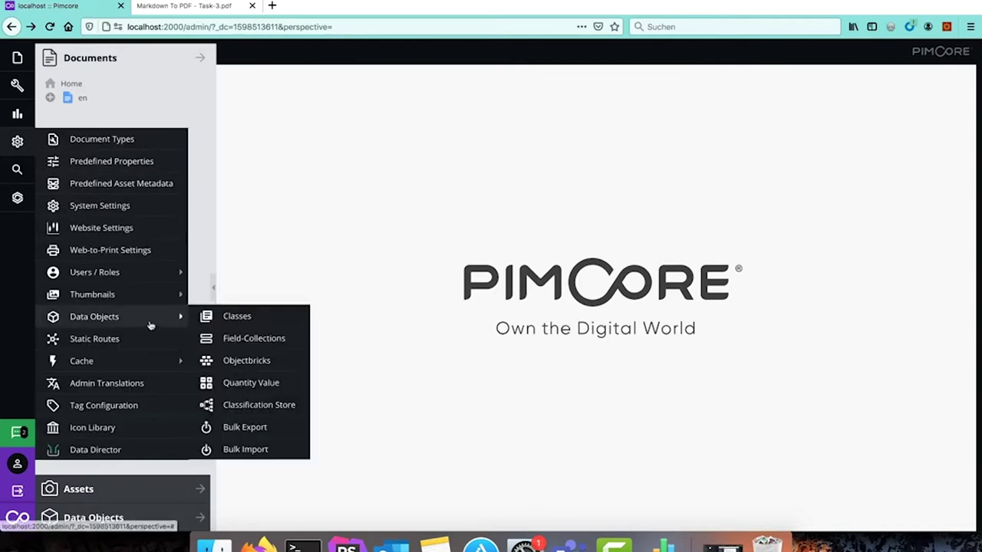
left_click(251, 317)
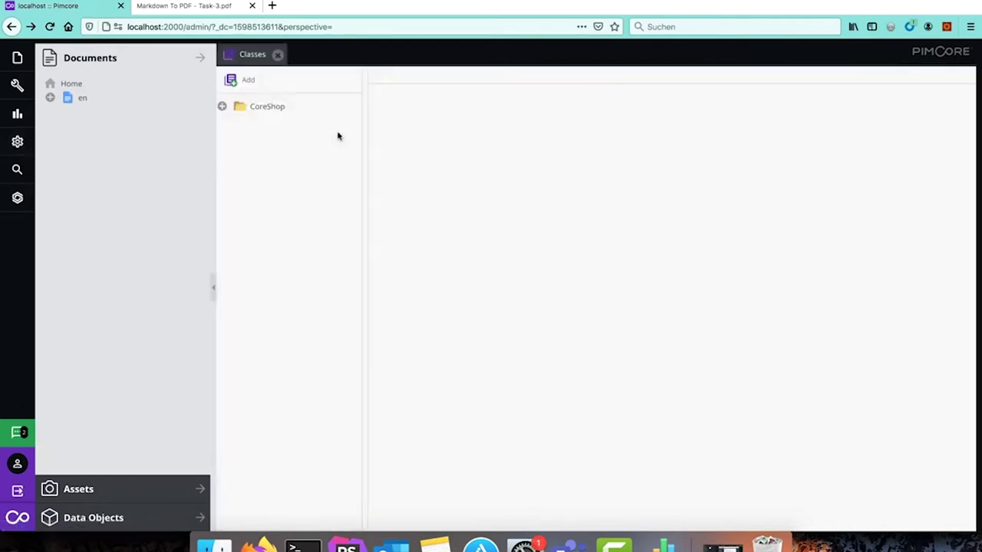
left_click(222, 107)
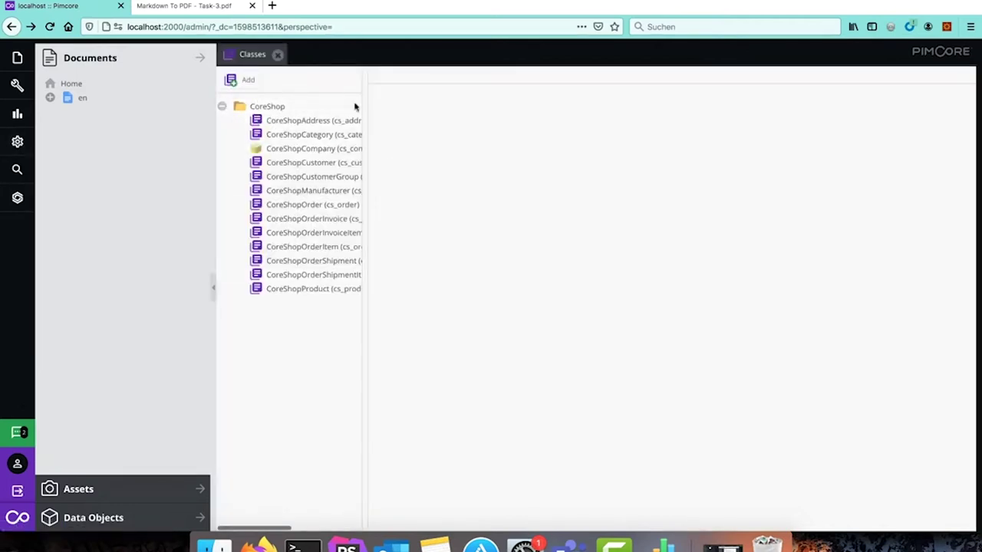
left_click(280, 55)
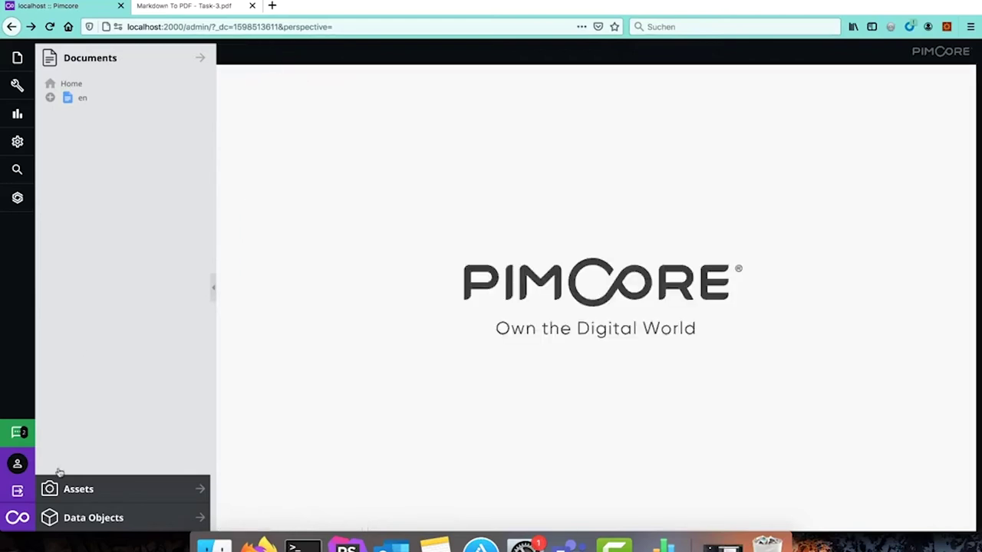
Step: Open products-with-categories.csv from the Assets import folder and view it as a Numbers table
left_click(119, 493)
left_click(51, 128)
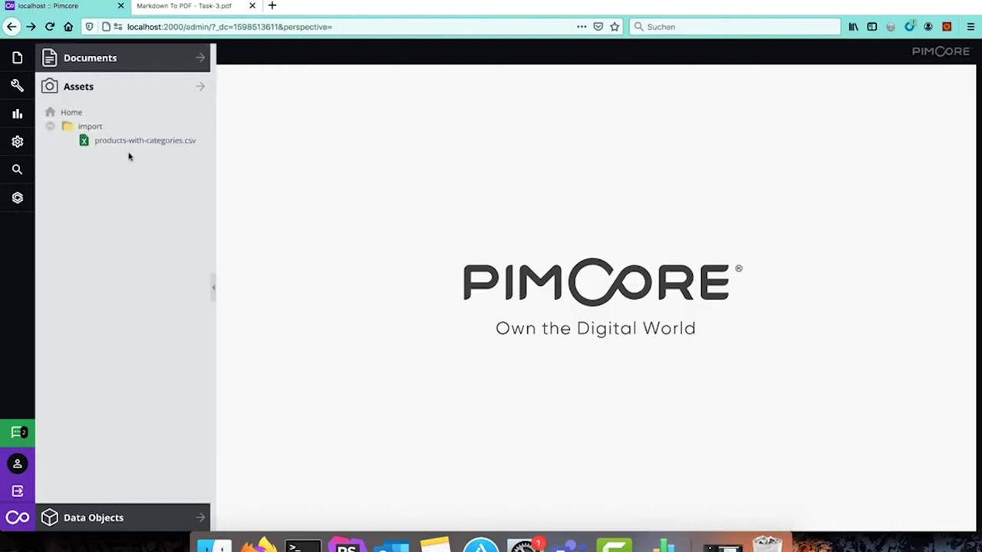
double_click(135, 143)
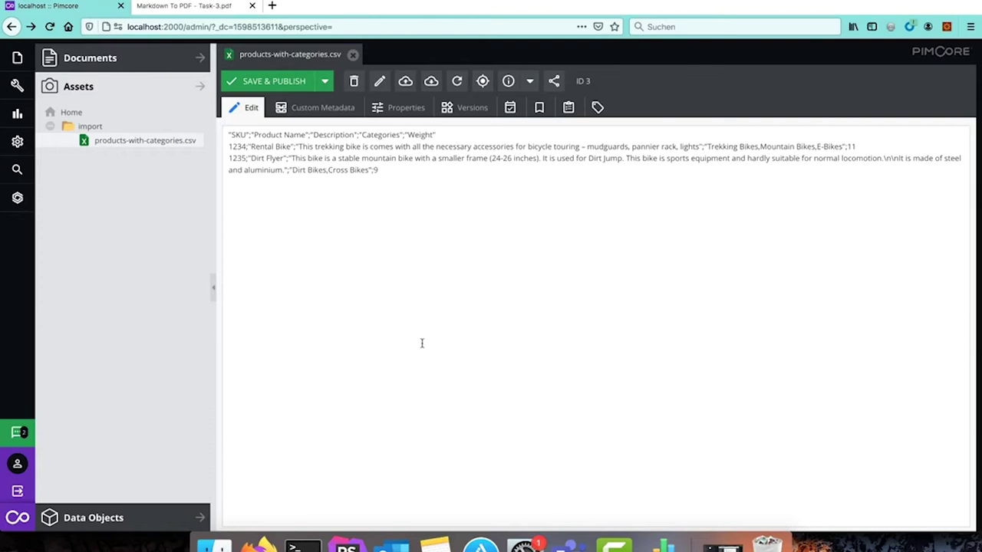
left_click(658, 543)
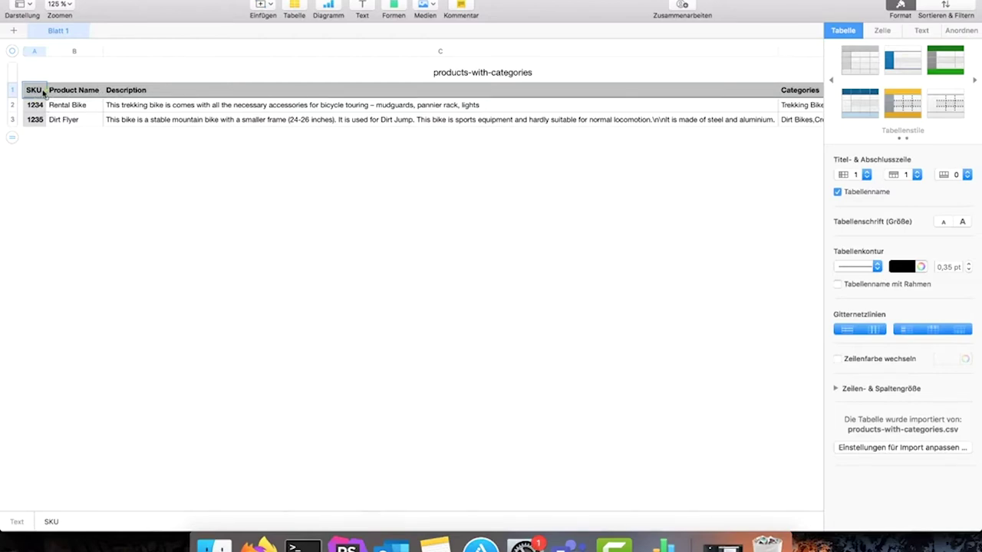
Step: Inspect the Product Name, Description, Categories and Weight column headers in the spreadsheet
left_click(82, 92)
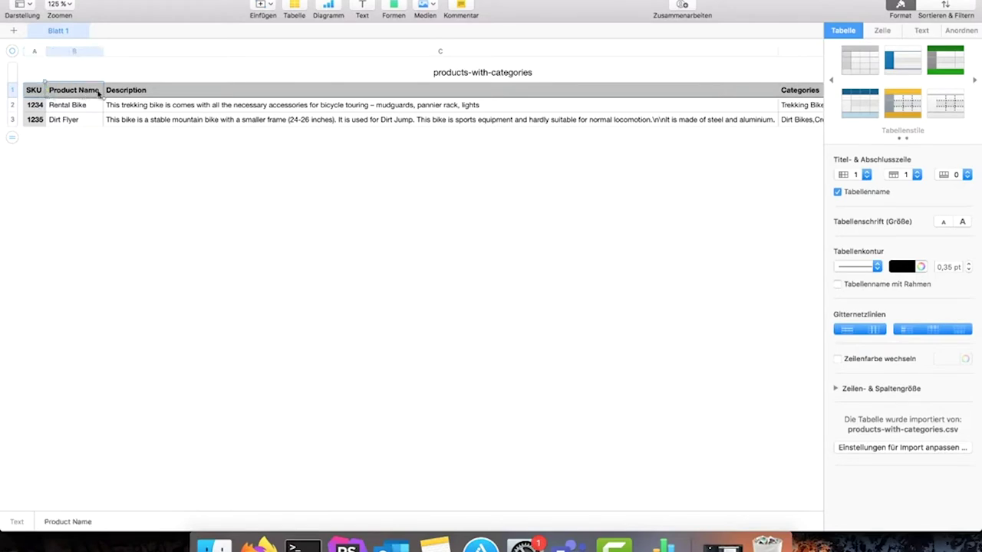
left_click(164, 92)
scroll(408, 138, "right", 5)
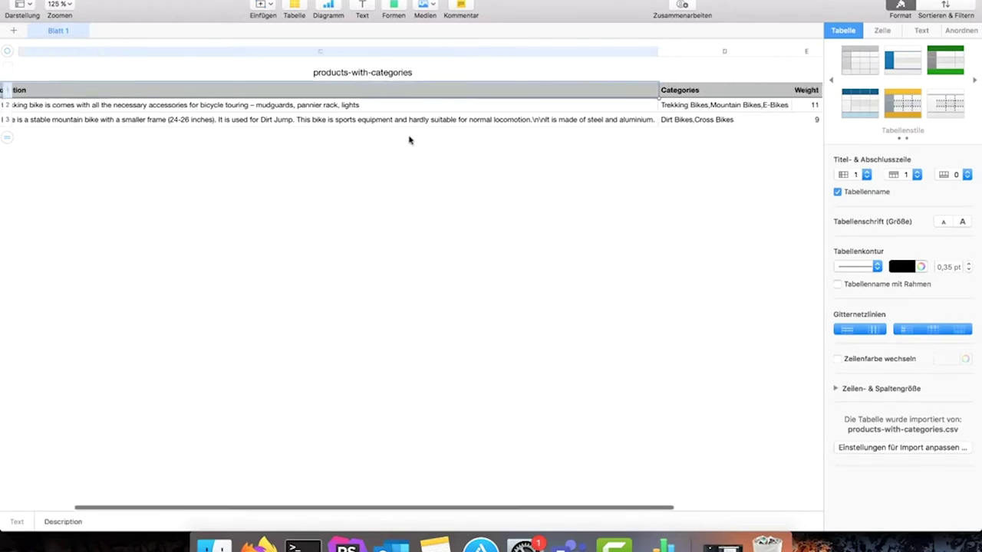
left_click(596, 92)
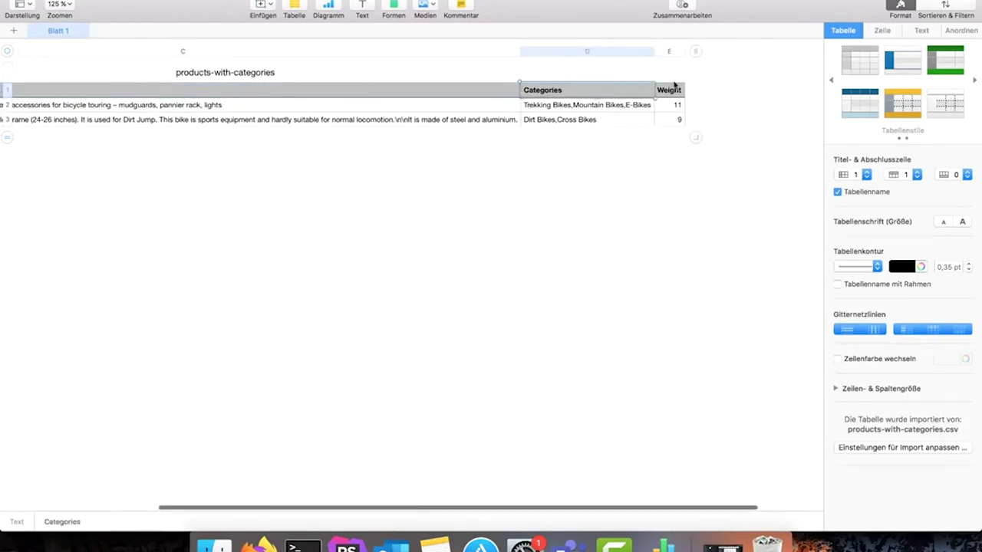
left_click(674, 88)
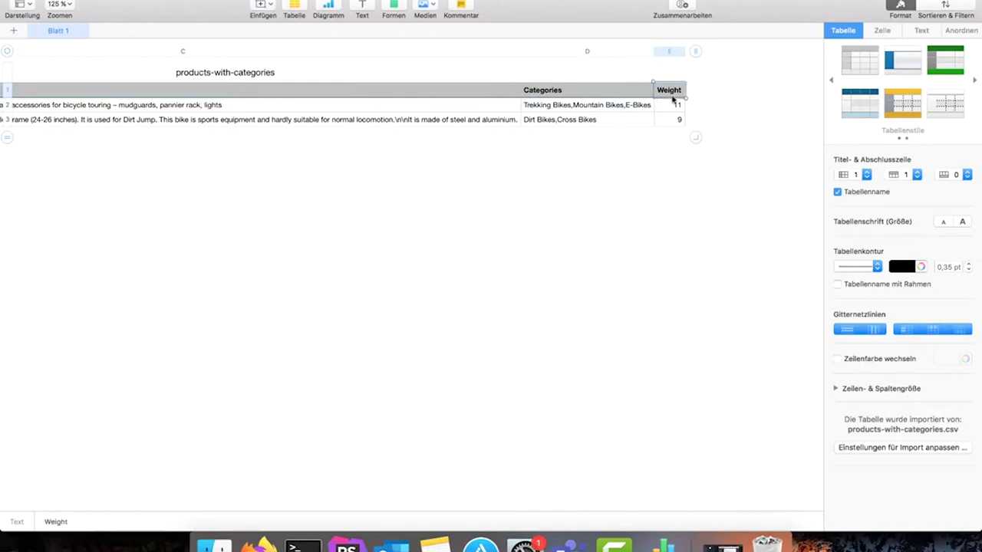
scroll(375, 114, "left", 5)
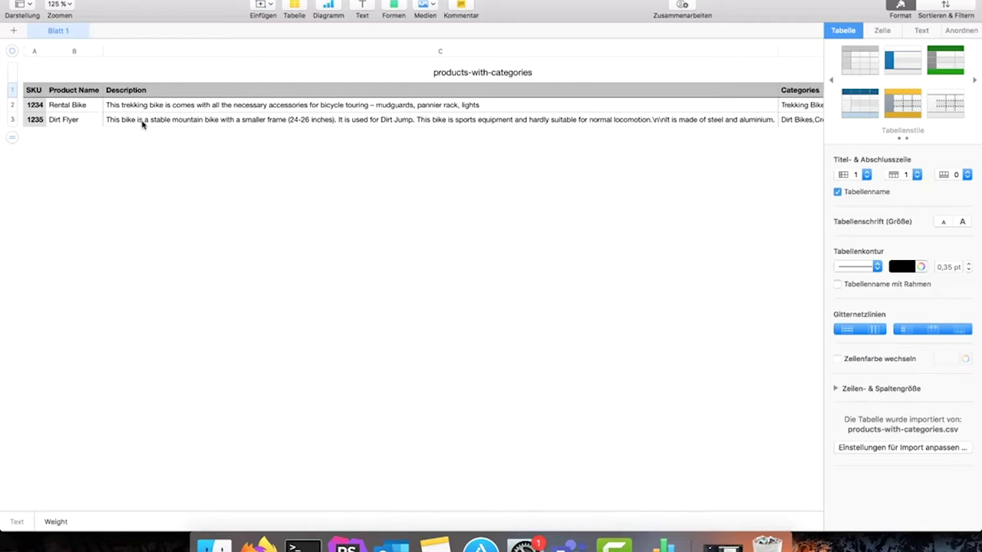
scroll(142, 124, "right", 5)
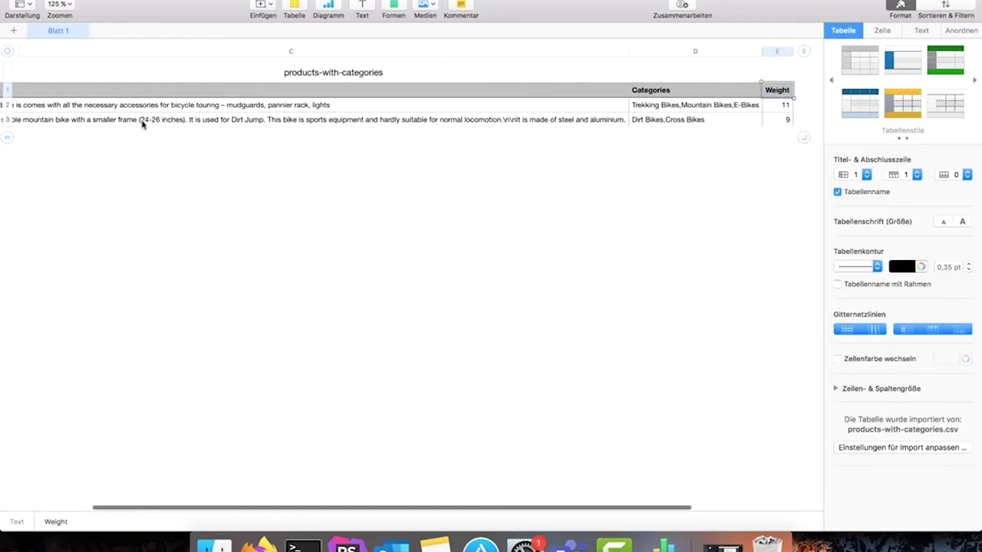
scroll(179, 134, "left", 2)
scroll(179, 134, "right", 5)
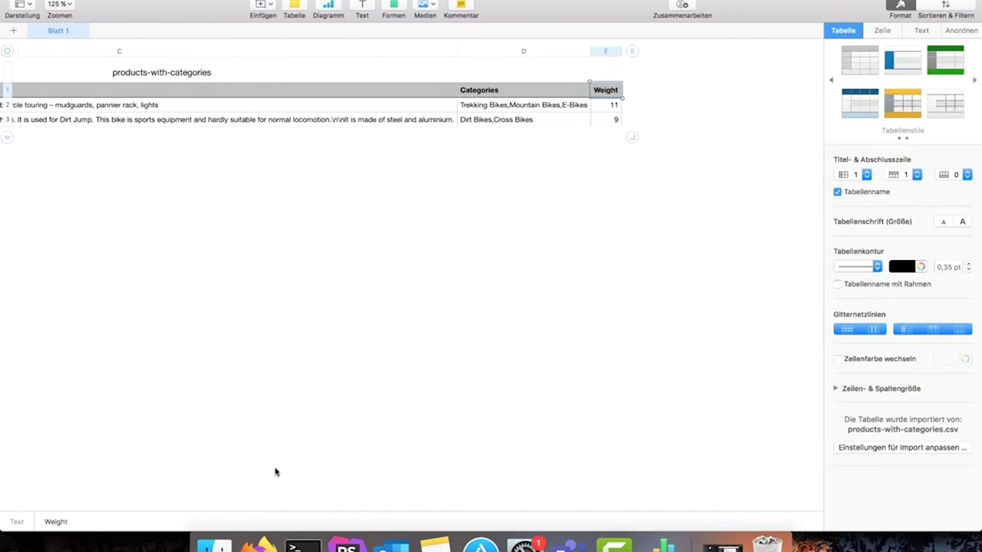
Step: Compare the PDF with row 2's comma-separated Categories value, then return to the Task-3 PDF
left_click(265, 546)
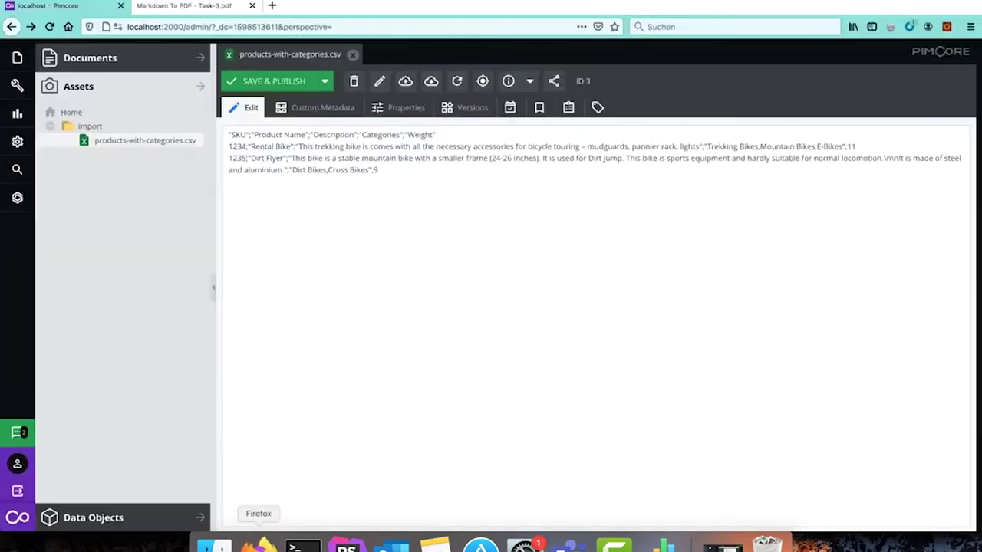
left_click(184, 5)
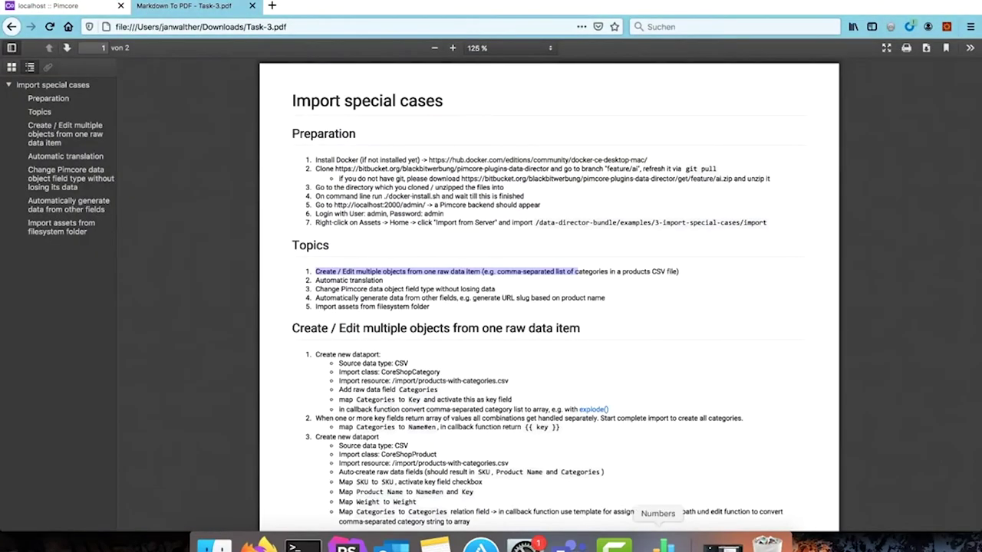
left_click(663, 546)
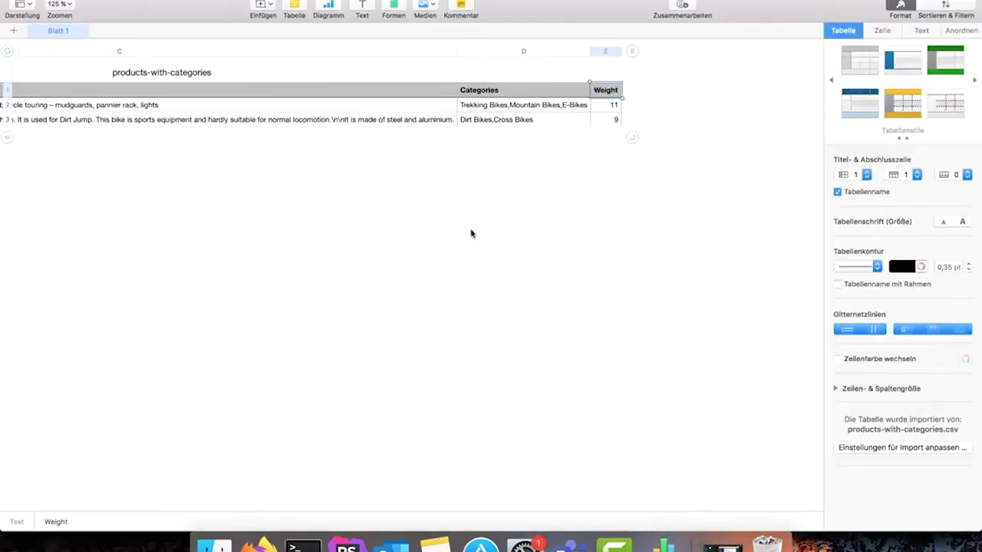
left_click(521, 108)
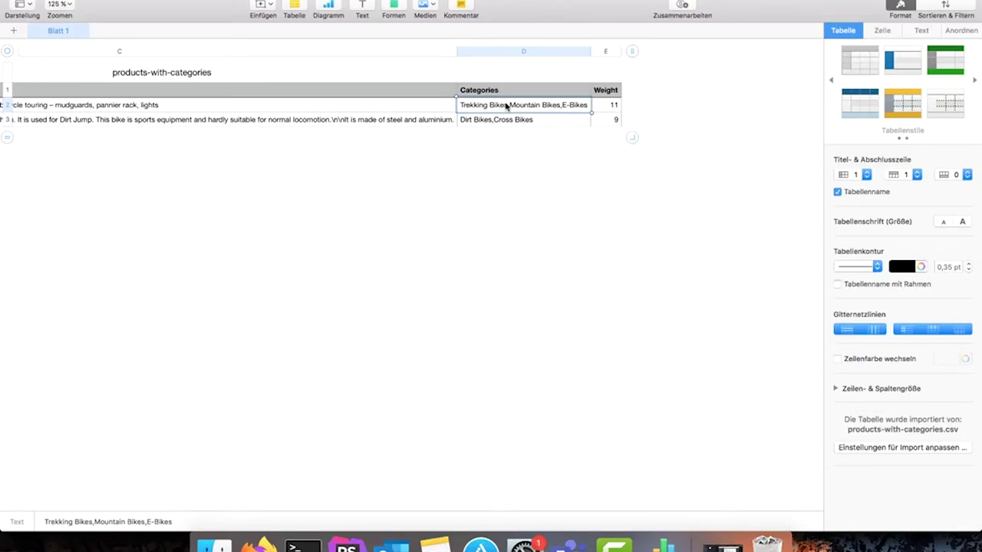
scroll(401, 115, "left", 10)
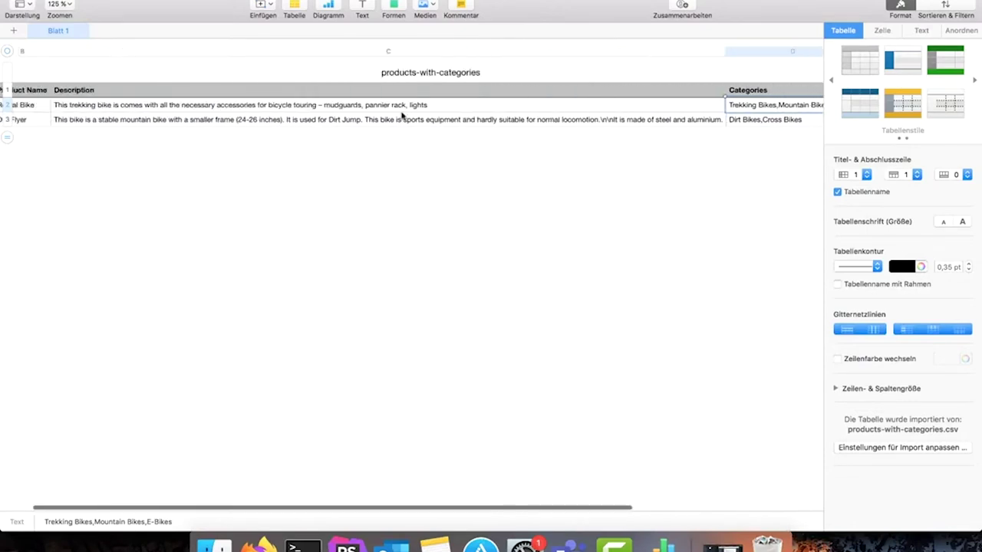
scroll(145, 114, "right", 10)
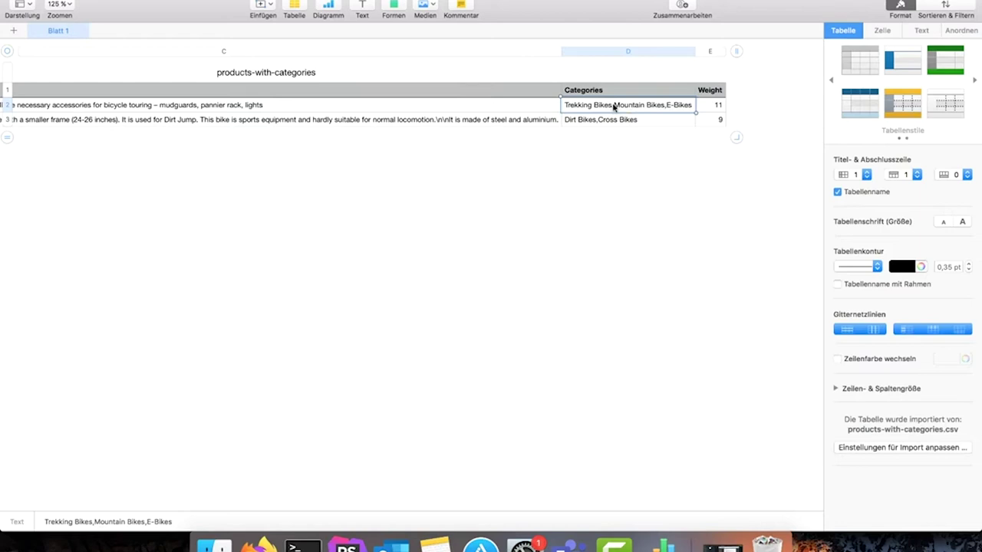
left_click(261, 544)
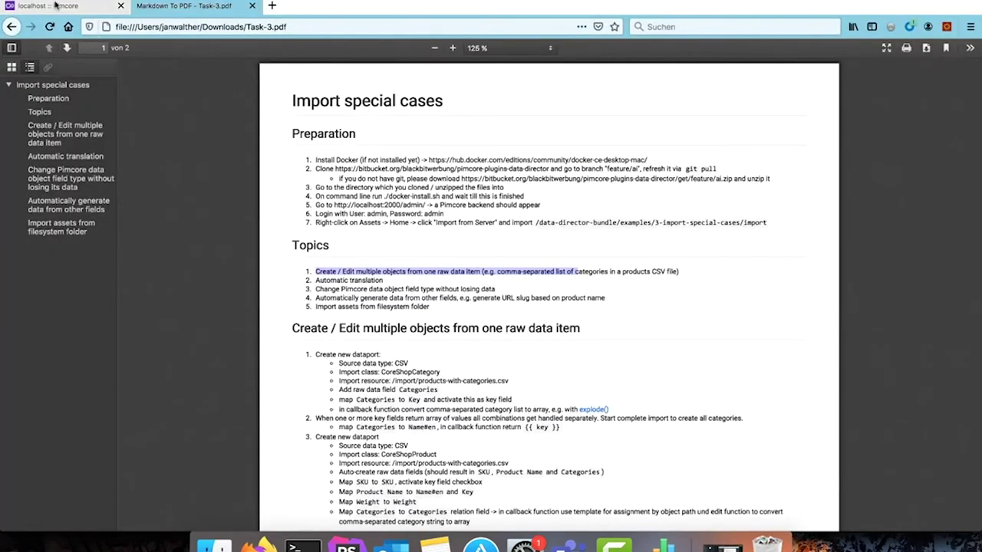
Step: Open Settings > Data Director and add a new dataport named Categories
left_click(56, 5)
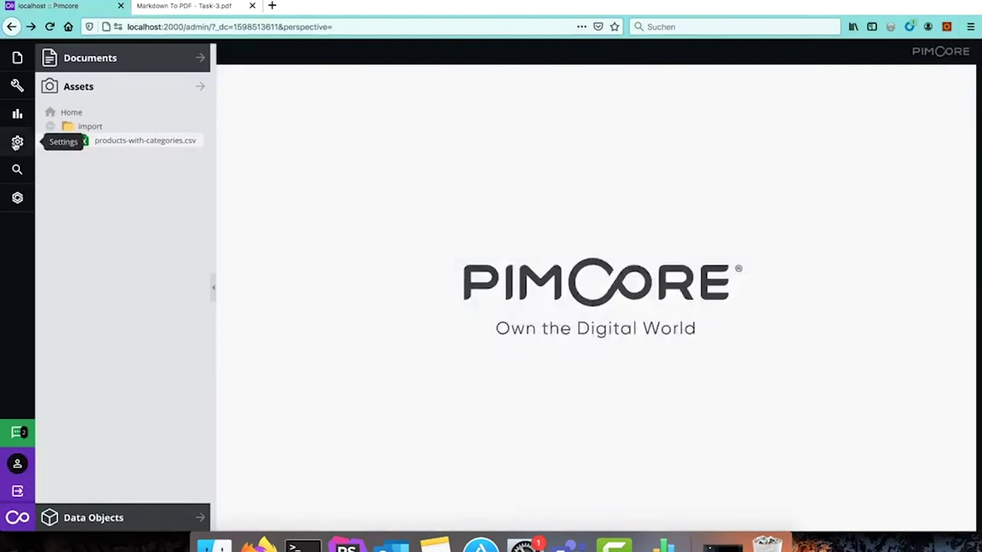
left_click(17, 143)
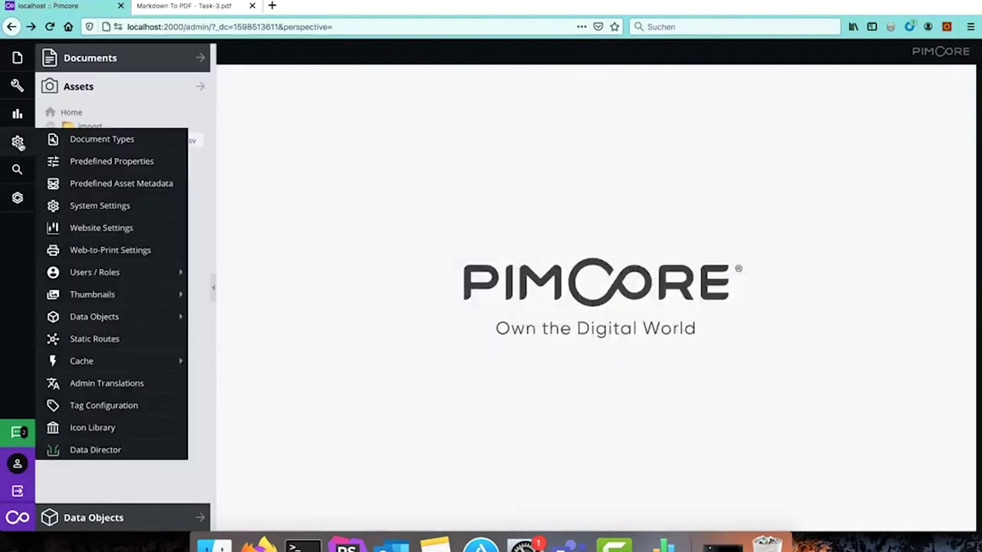
left_click(121, 451)
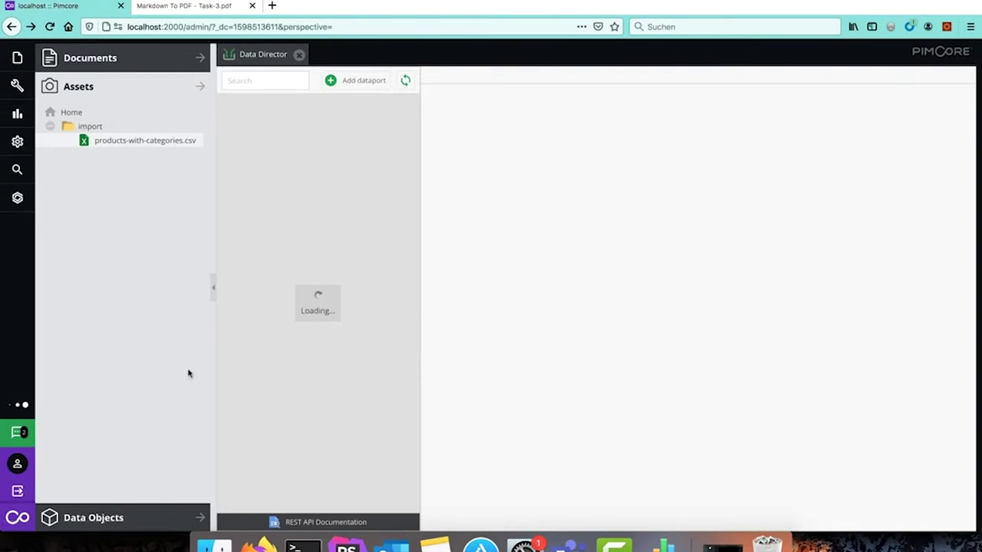
left_click(360, 81)
type("Cae")
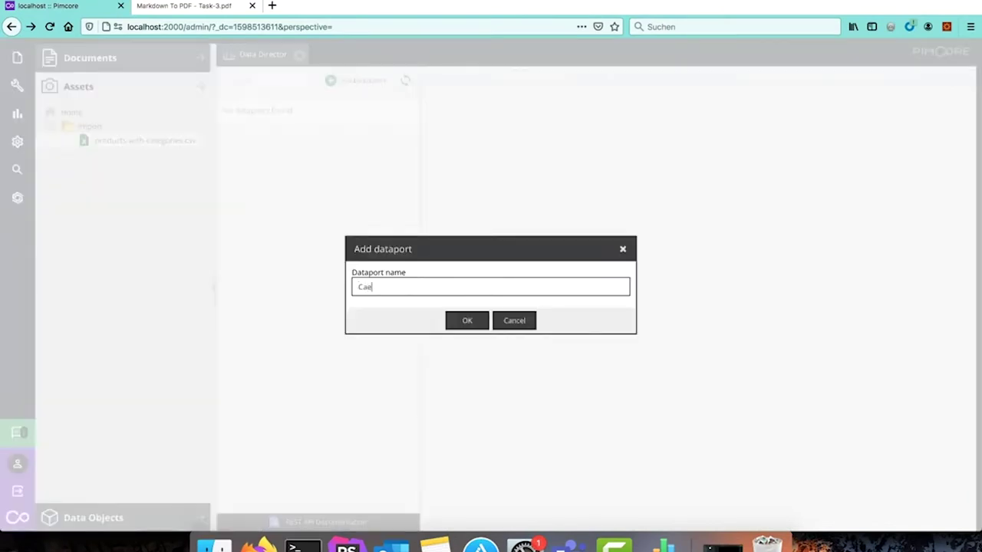
type("ego")
key("BackSpace")
key("BackSpace")
type("s")
left_click(453, 316)
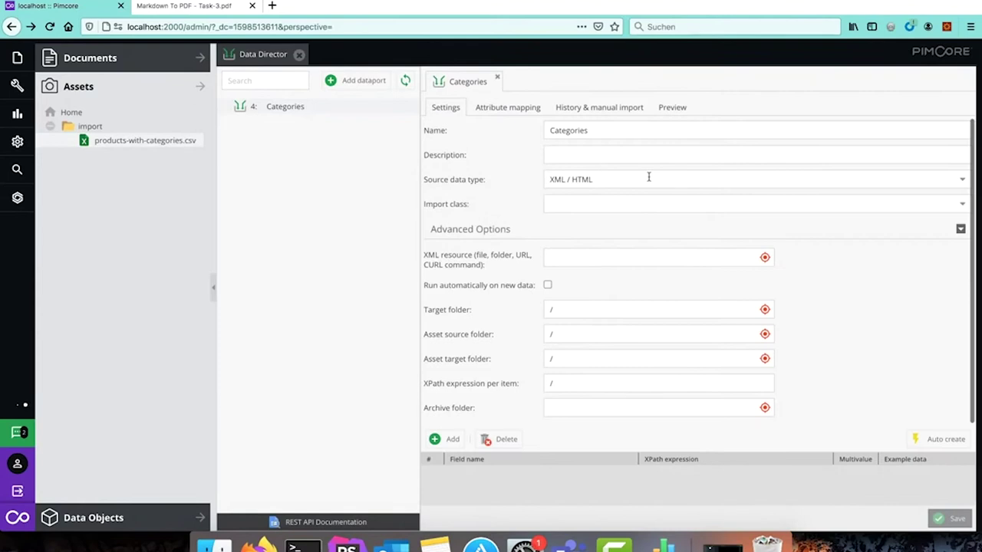
Step: Set source type CSV, import class CoreShopCategory, and products-with-categories.csv as the CSV resource
left_click(648, 177)
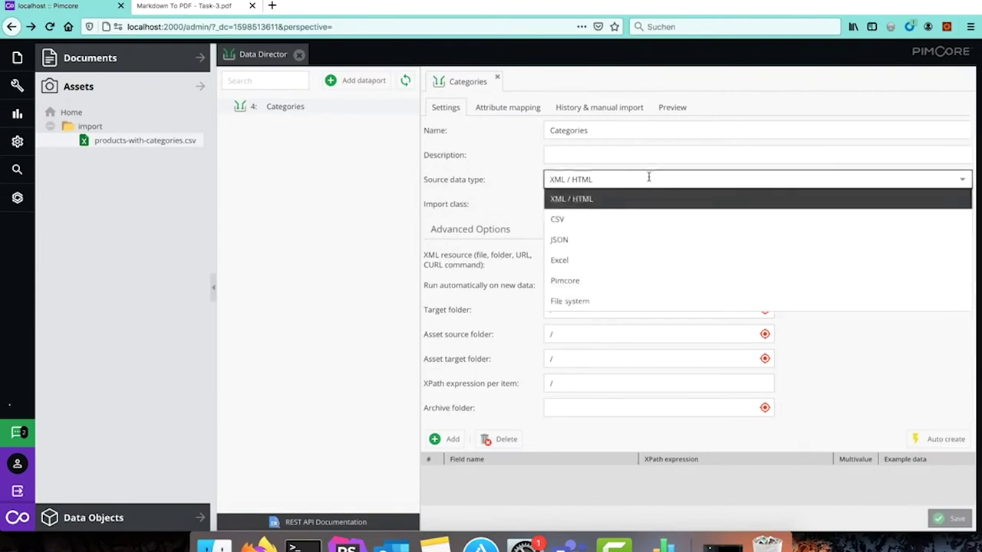
left_click(578, 219)
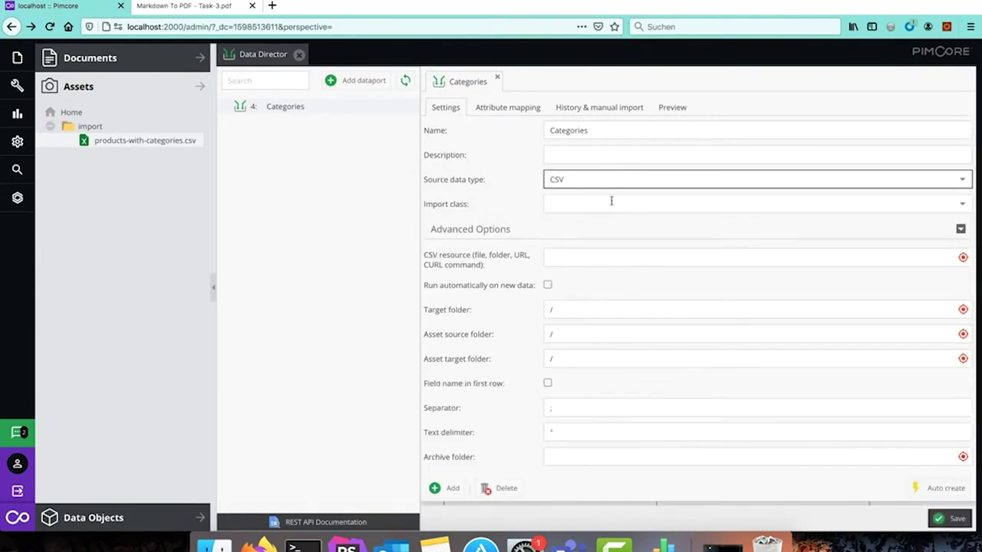
left_click(605, 201)
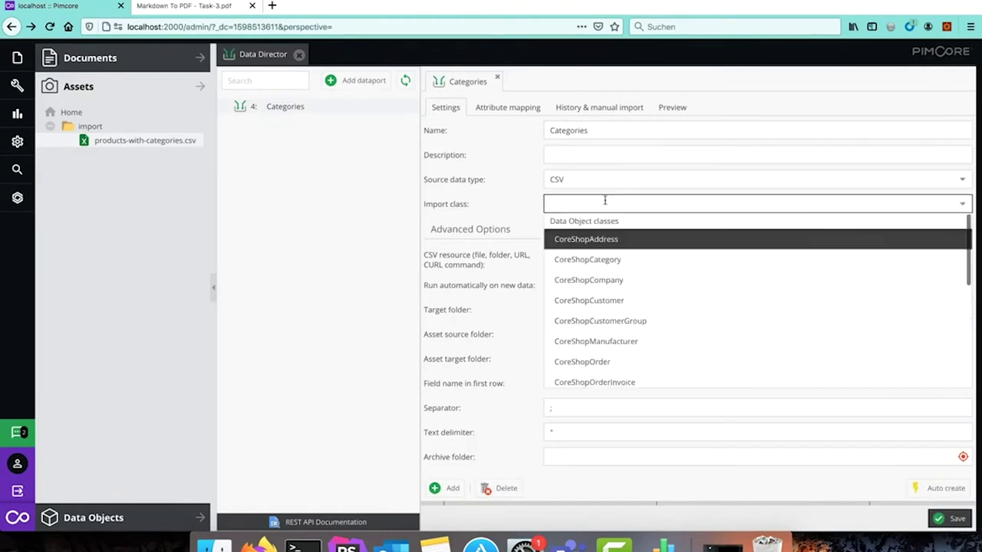
left_click(618, 259)
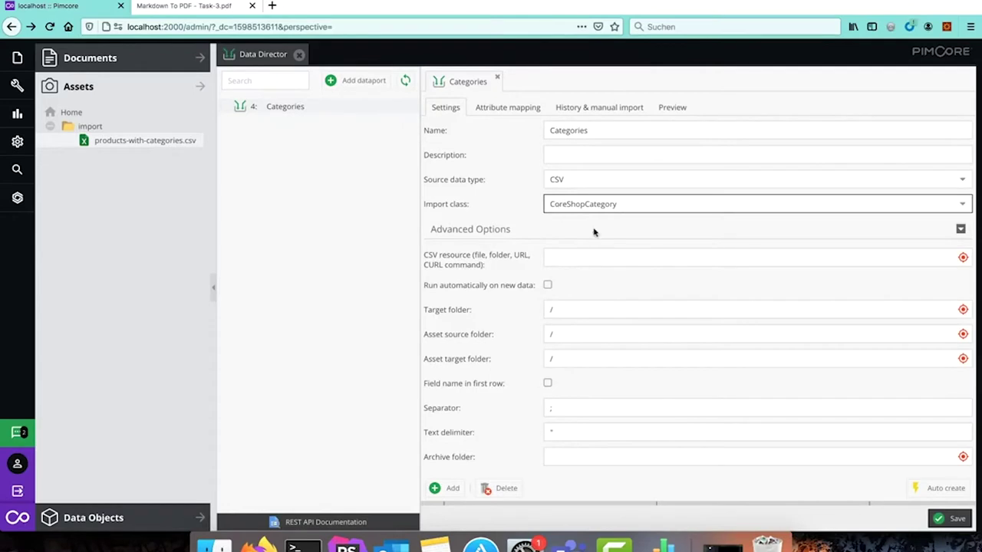
left_click_drag(150, 149, 606, 262)
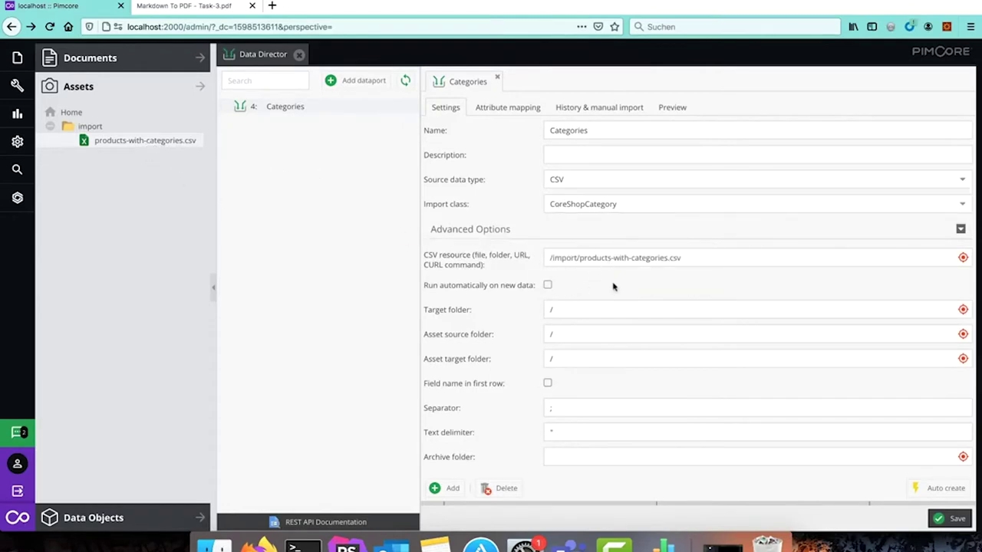
Step: Set target folder /categories and enable field names in the first row, checking headers in Numbers
scroll(501, 391, "down", 1)
left_click(578, 295)
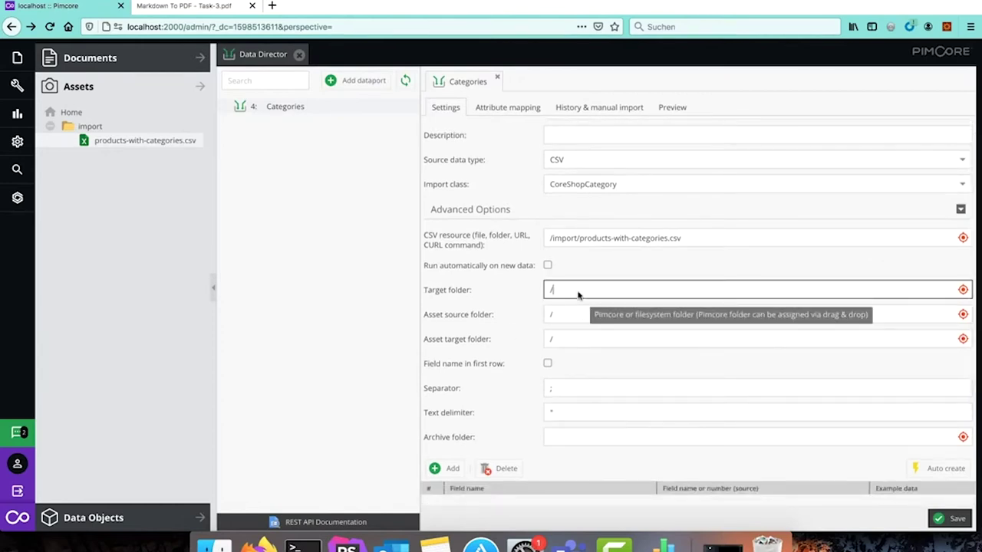
type("categories")
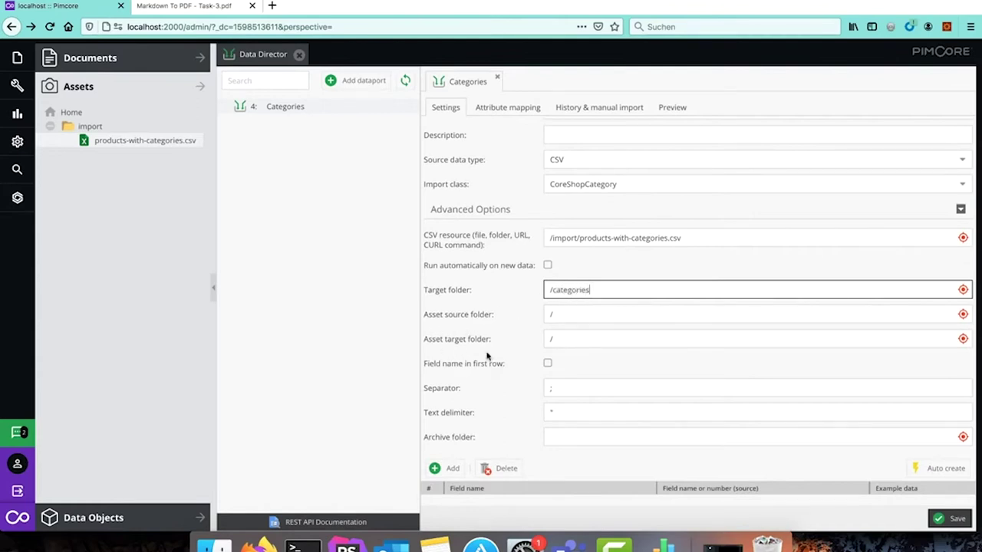
left_click(548, 365)
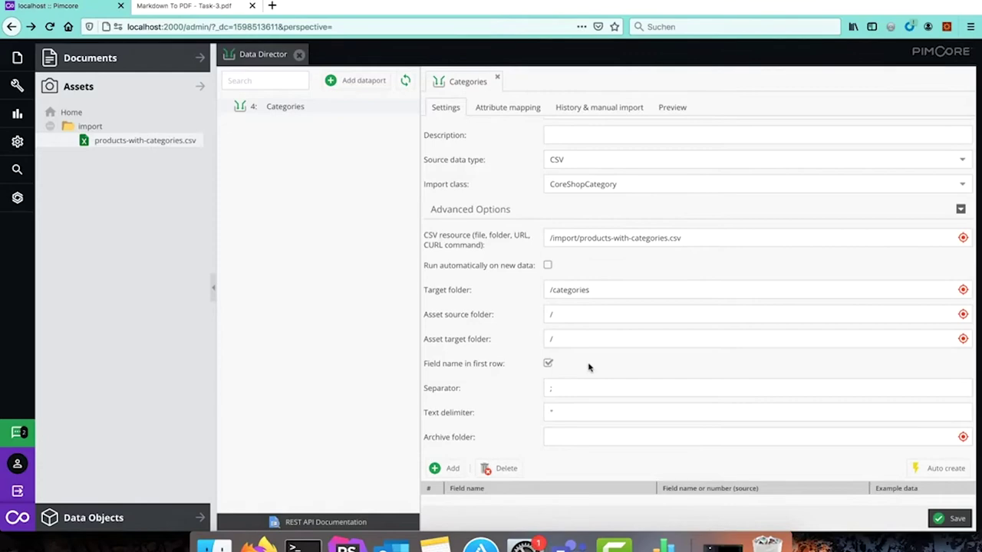
left_click(661, 546)
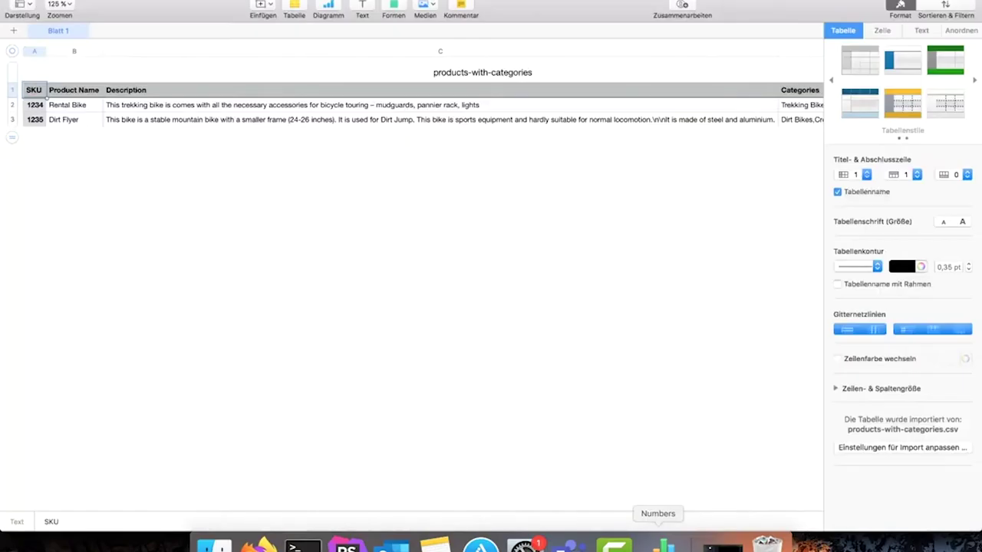
left_click(73, 93)
left_click(259, 544)
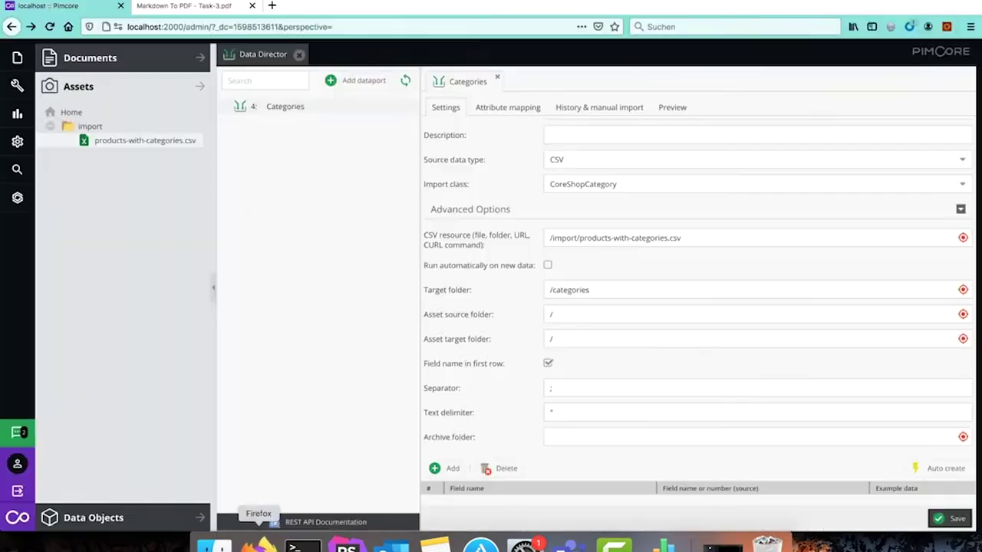
Step: Delete the Weight, SKU, Product Name and Description raw data fields, keeping only Categories
scroll(827, 471, "down", 1)
scroll(826, 471, "down", 2)
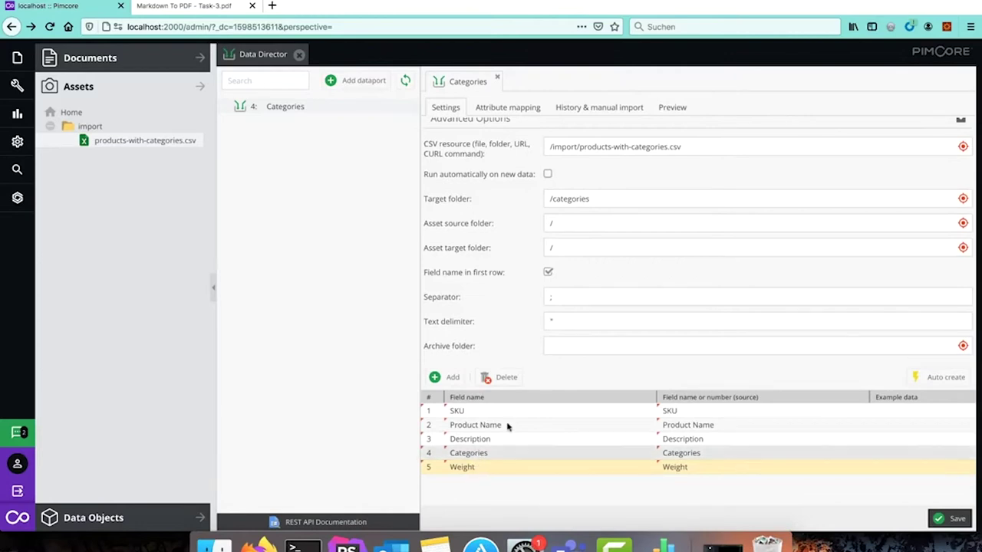
left_click(517, 380)
left_click(489, 437)
left_click(486, 412, "shift")
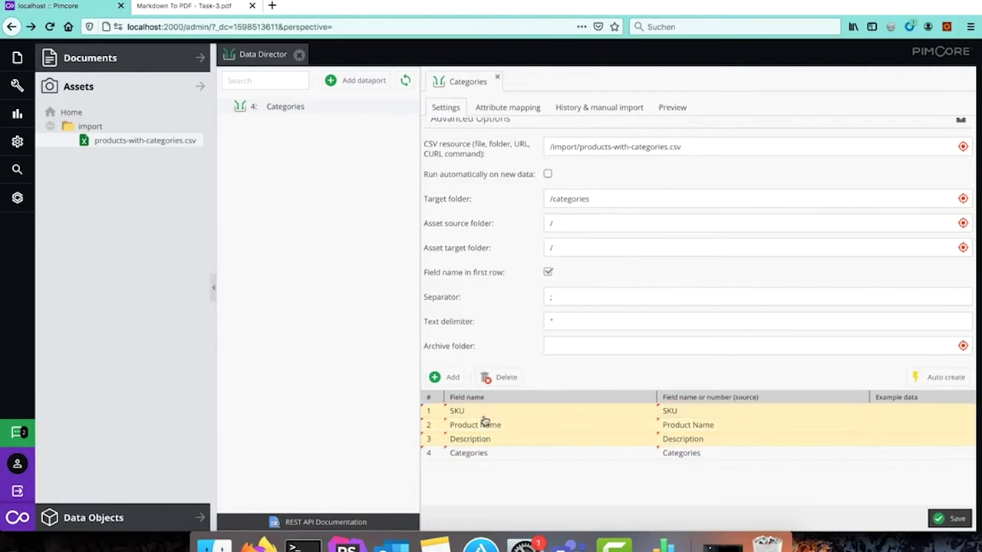
left_click(503, 380)
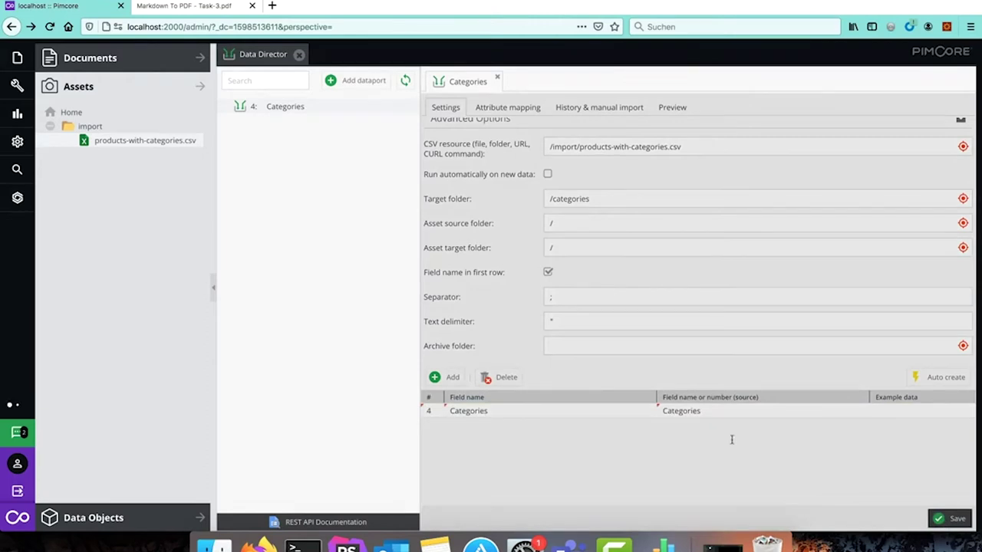
scroll(732, 439, "down", 3)
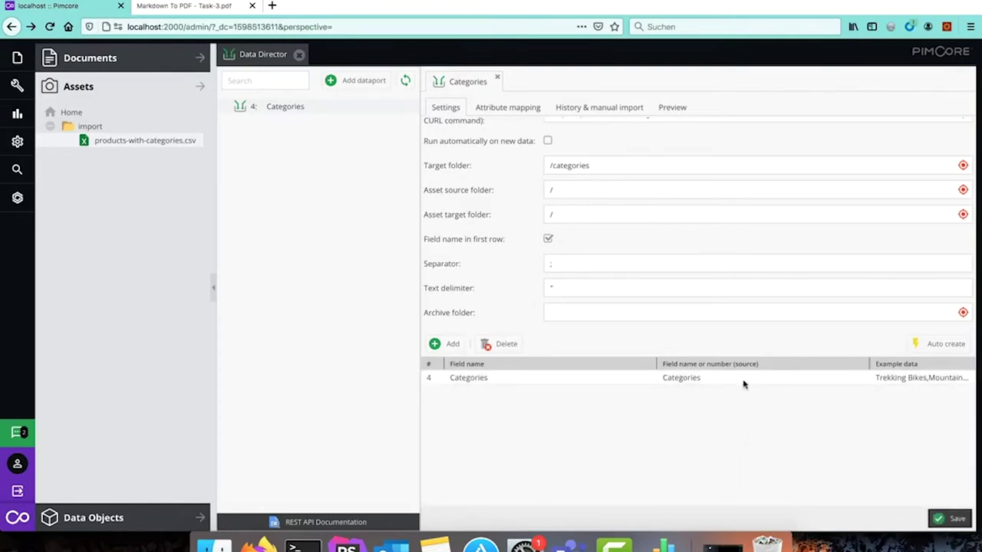
Step: Run a raw data import with the default file, preview the two imported rows, then open Attribute mapping
left_click(594, 109)
left_click(470, 137)
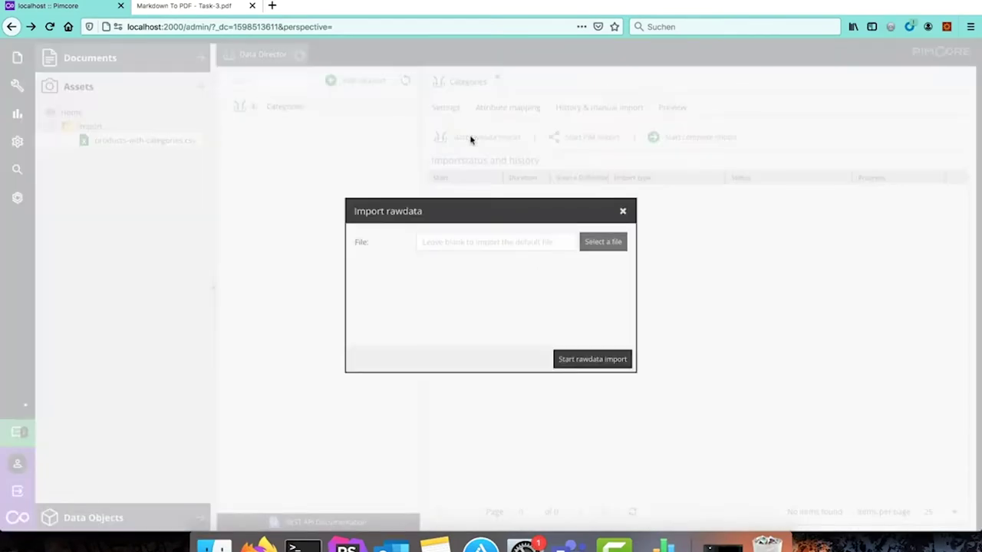
left_click(605, 359)
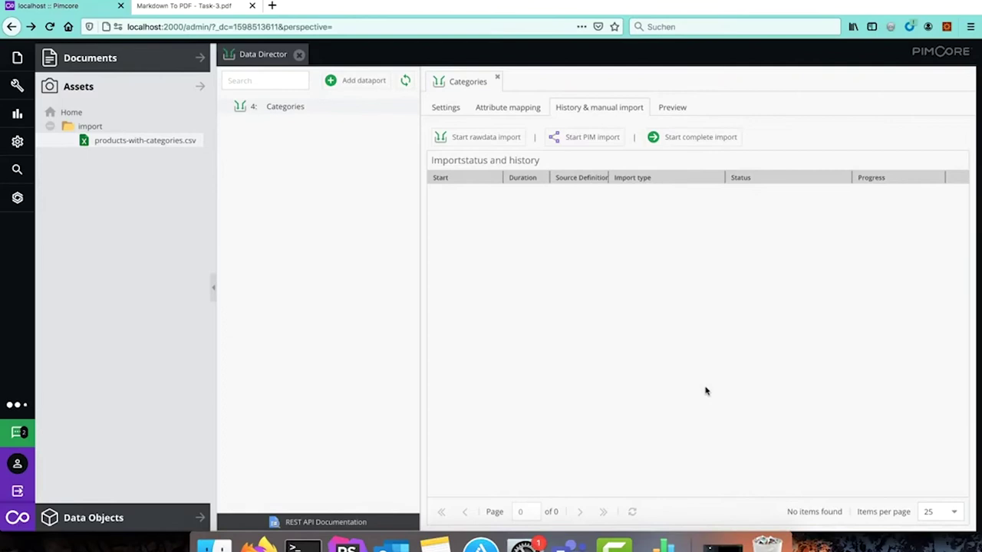
left_click(677, 106)
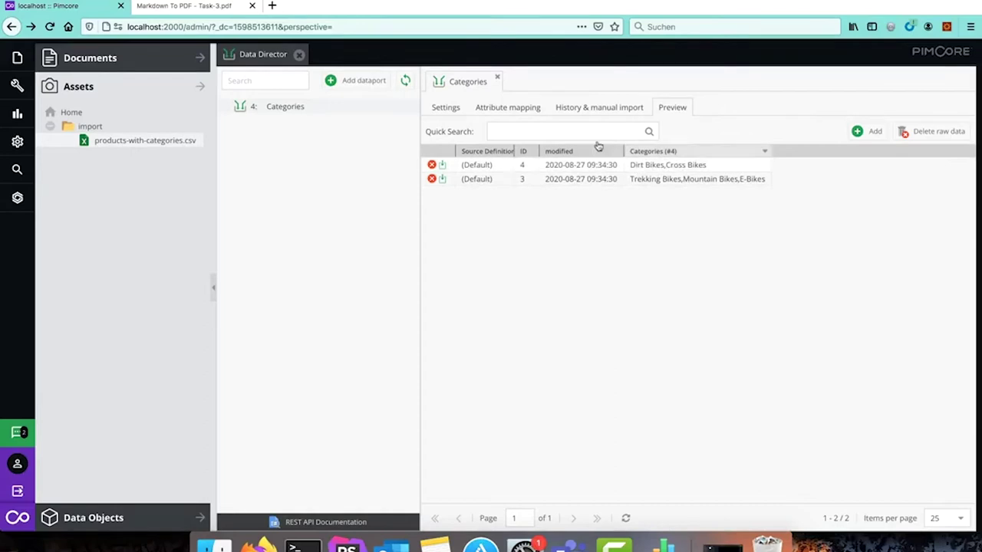
left_click(518, 110)
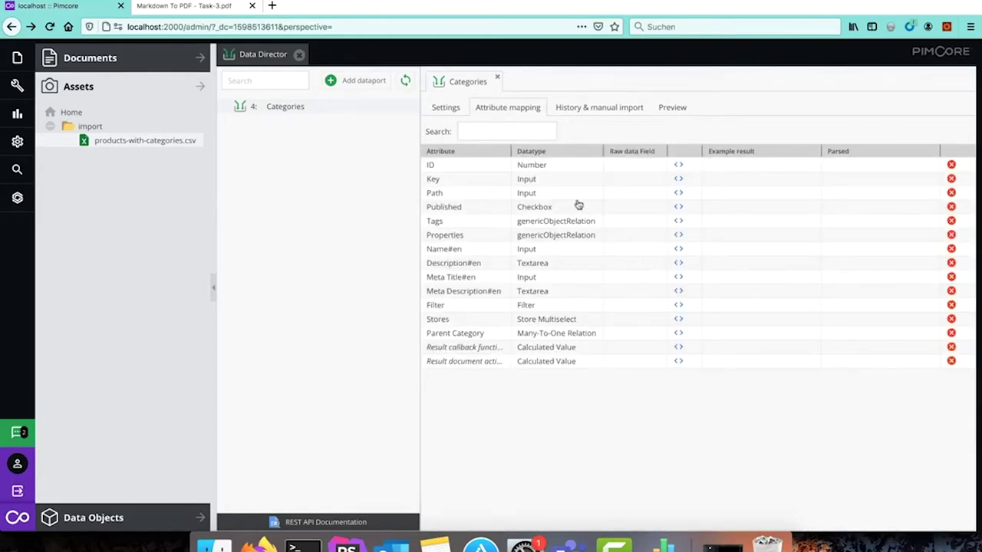
Step: Map the Key attribute to the Categories raw data field and open its settings dialog
left_click(660, 180)
left_click(659, 183)
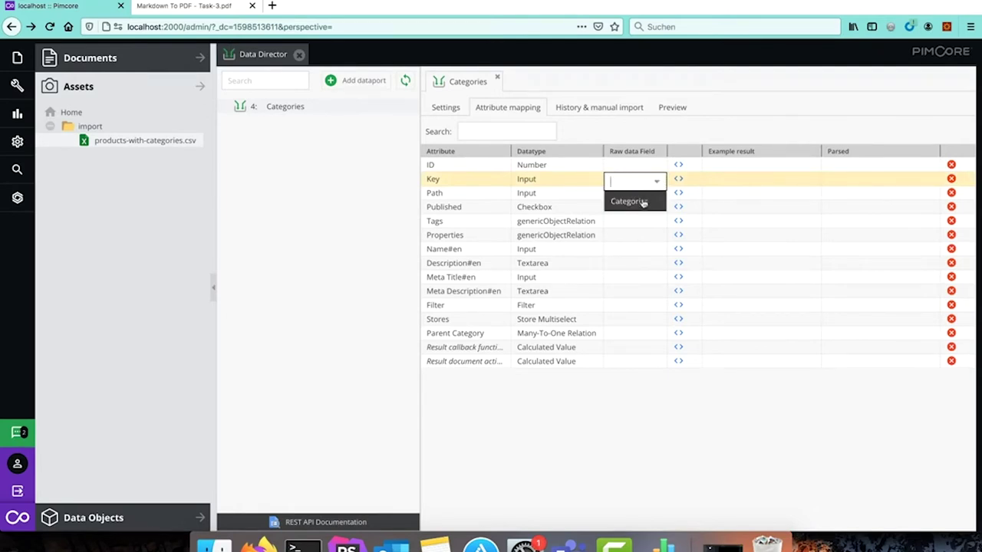
left_click(643, 201)
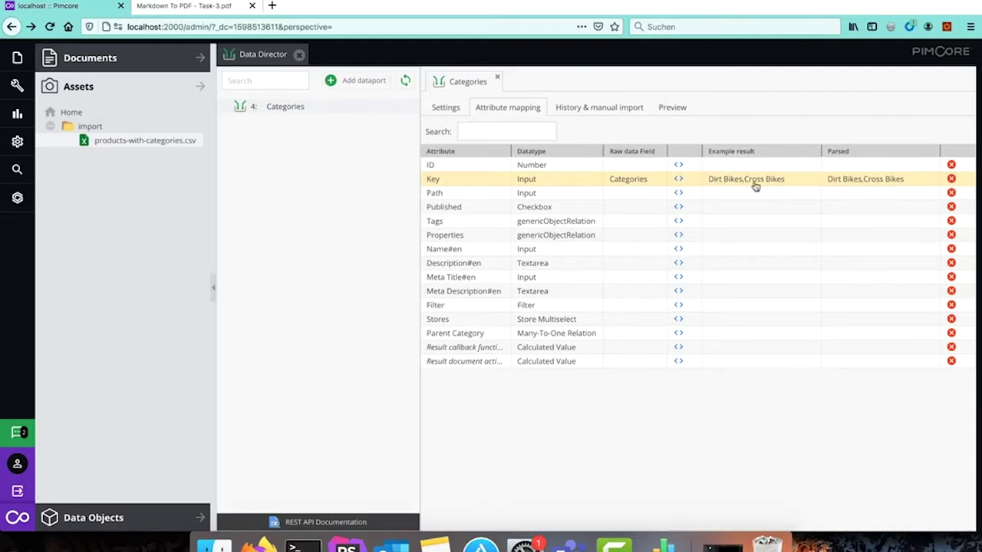
left_click(679, 181)
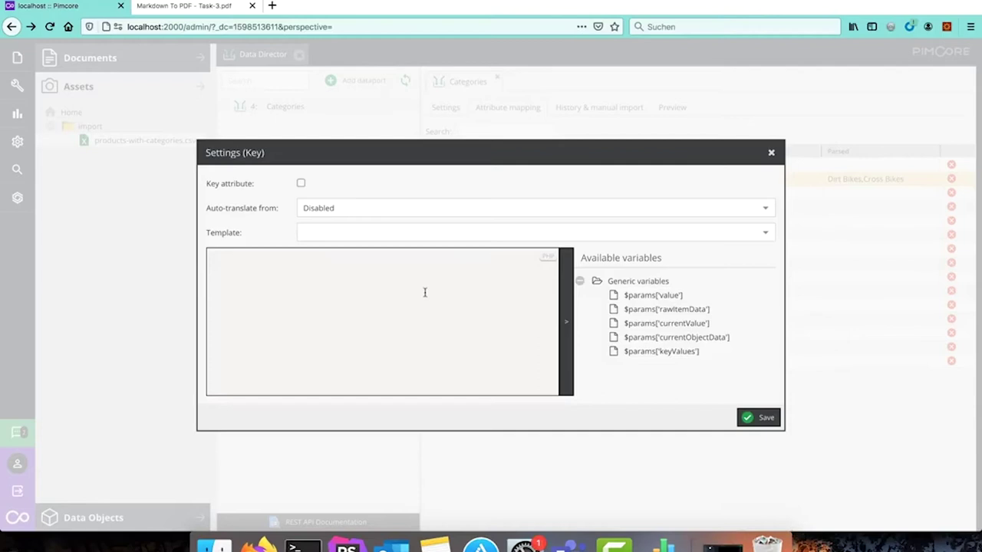
left_click(376, 304)
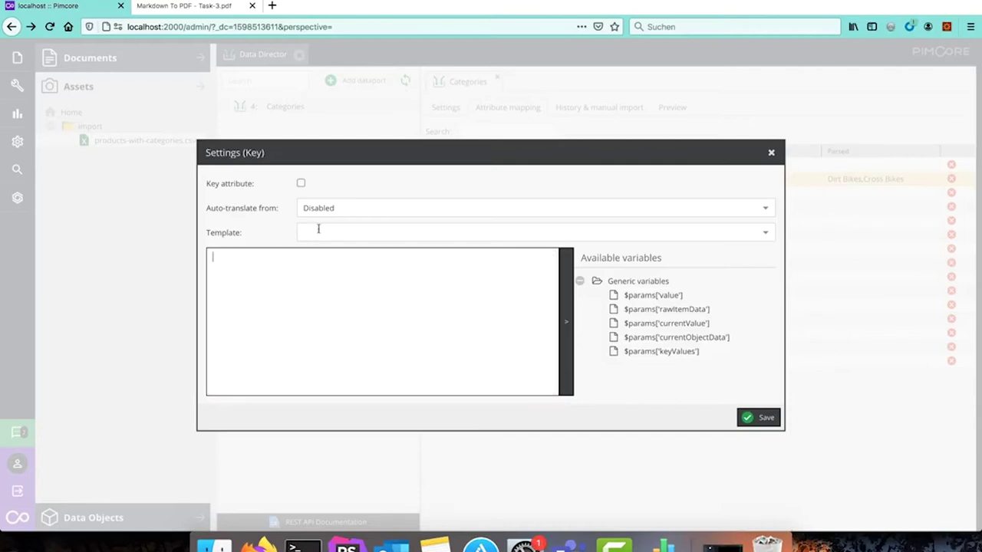
left_click(458, 403)
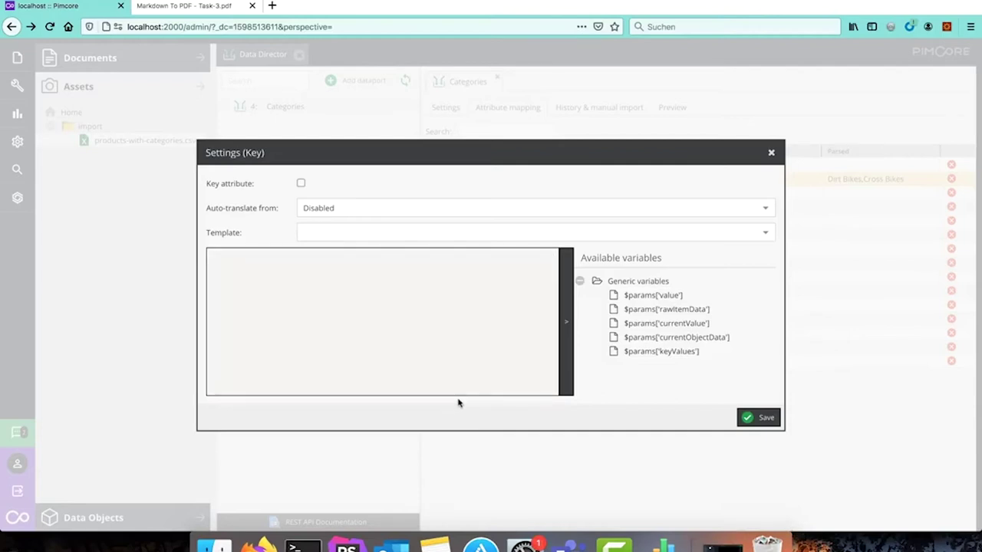
left_click(766, 233)
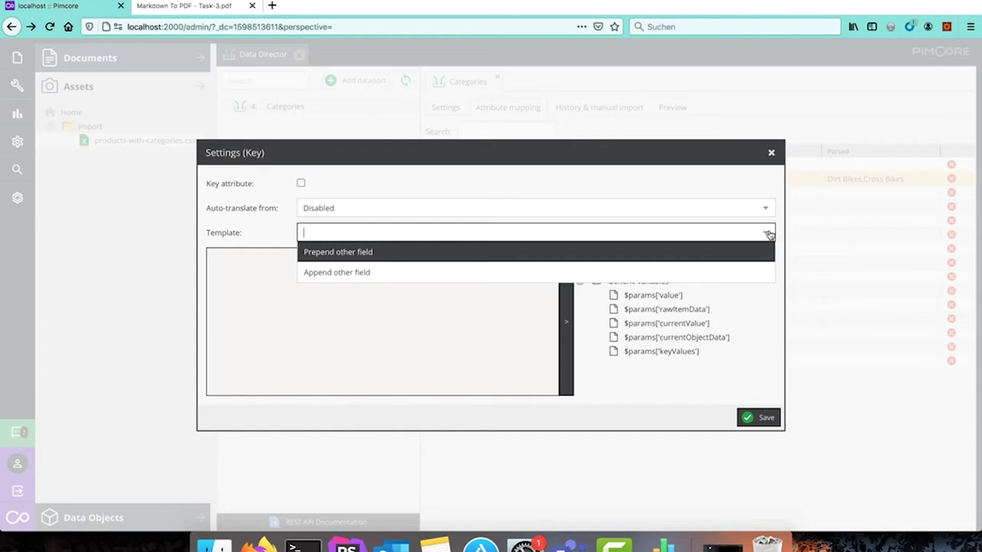
left_click(767, 234)
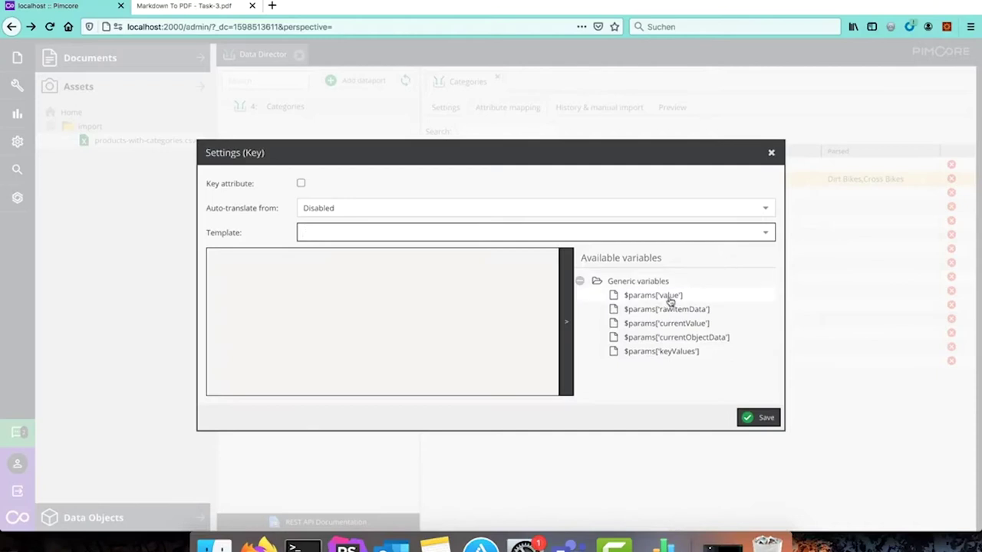
Step: Read the available variable descriptions and copy $params['value'] to the clipboard
mouse_move(668, 300)
mouse_move(668, 355)
mouse_move(652, 296)
left_click(644, 299)
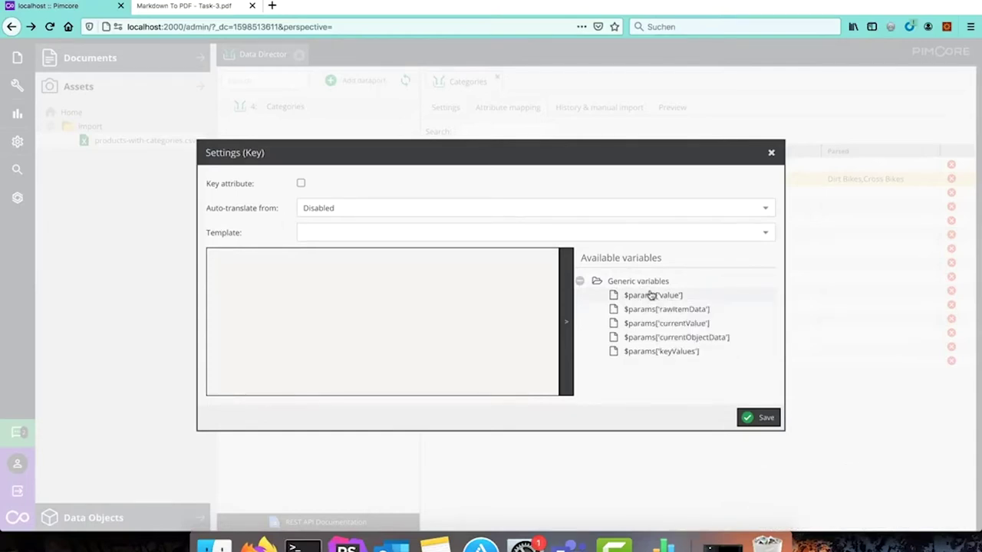
Step: Set the Key callback to return explode(',', $params['value']); and save it
left_click(357, 285)
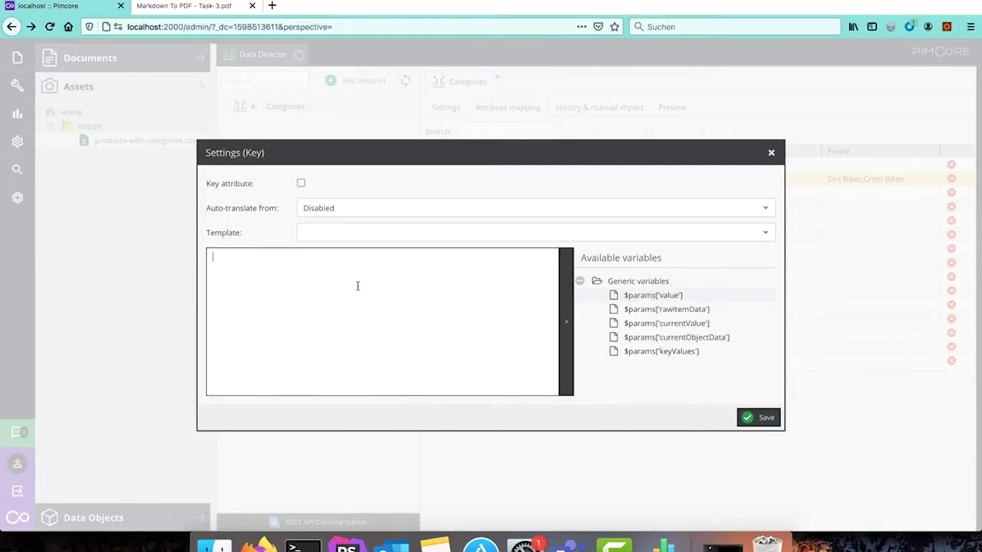
type("return explode(',',")
key("ctrl+v")
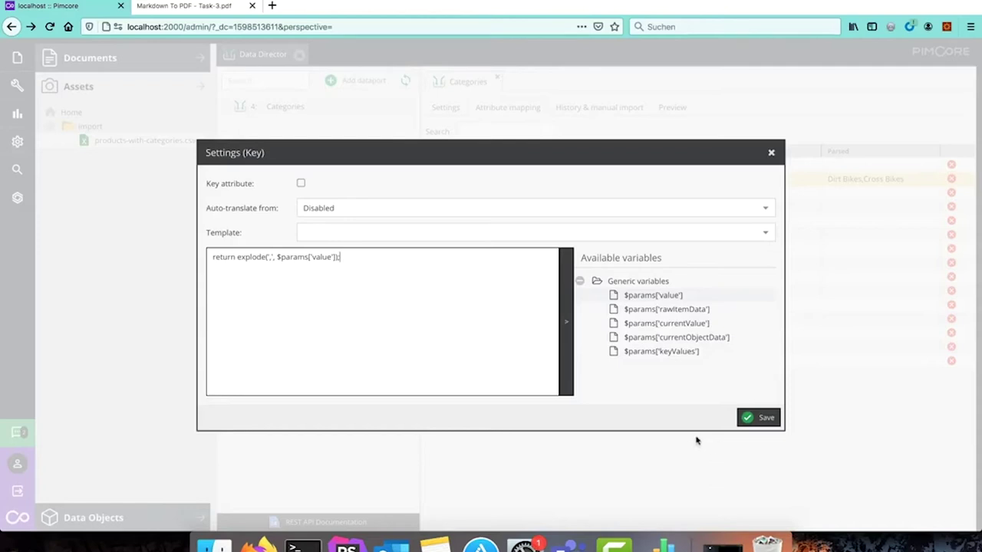
left_click(763, 419)
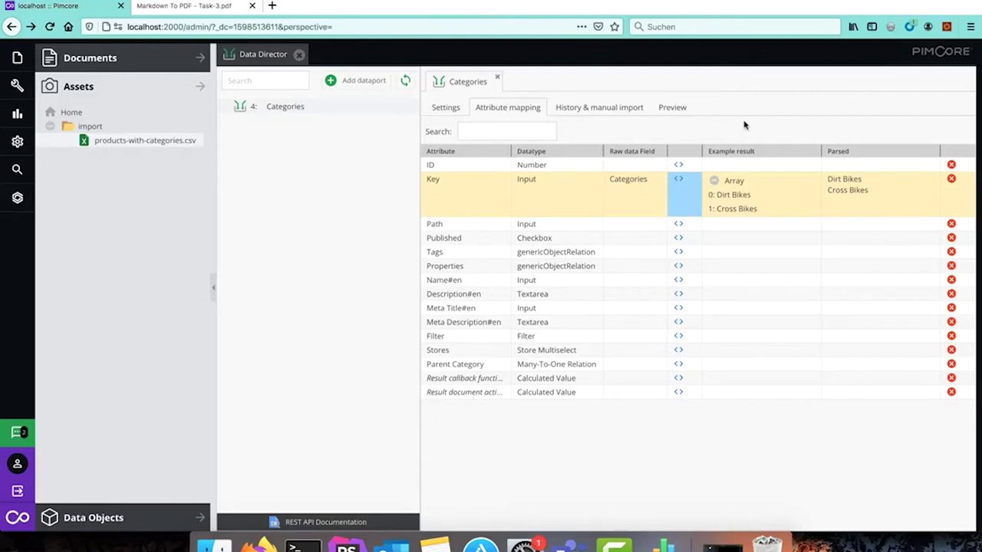
Step: Mark the Key mapping as the key attribute and save the setting
left_click(678, 181)
left_click(301, 184)
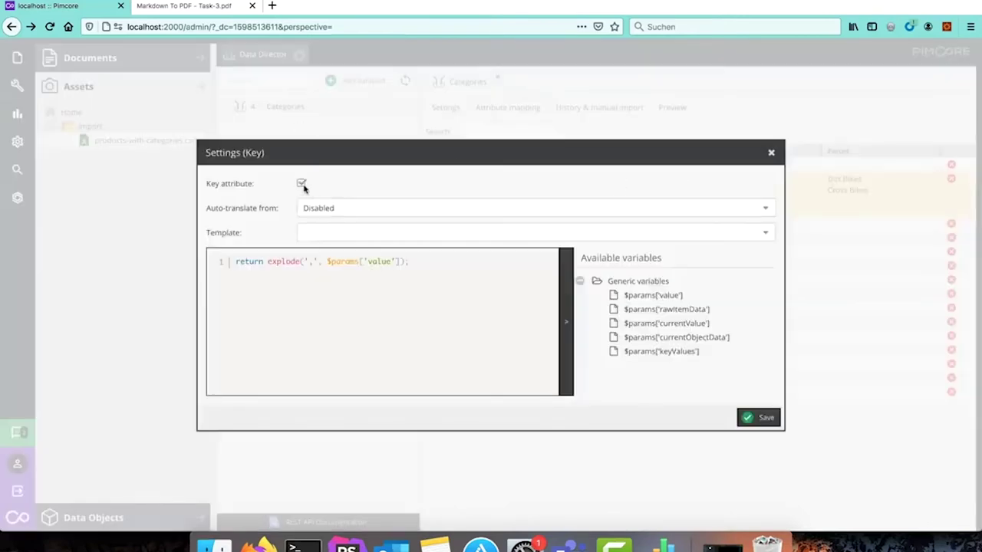
left_click(750, 416)
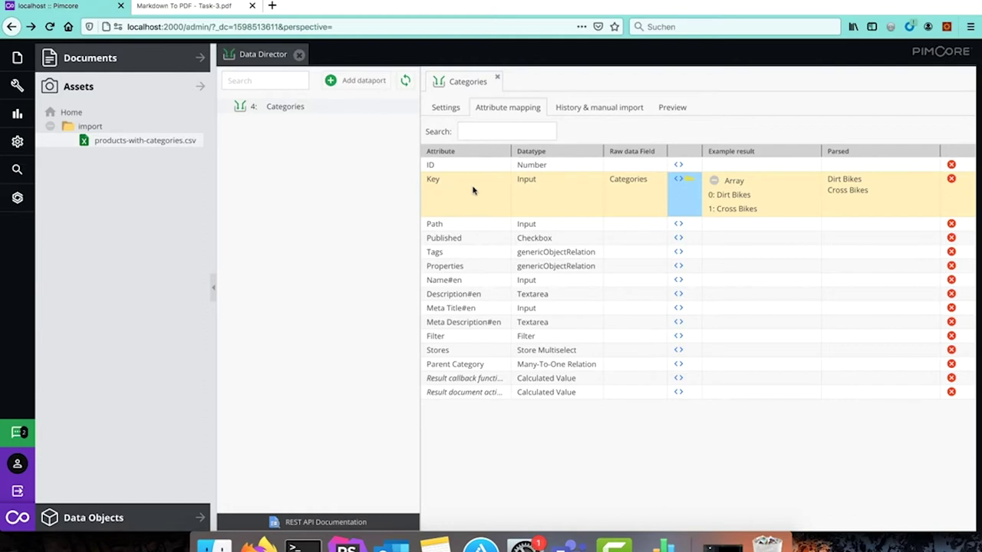
Step: Reopen the Key field's settings and place the caret in its callback code
left_click(679, 182)
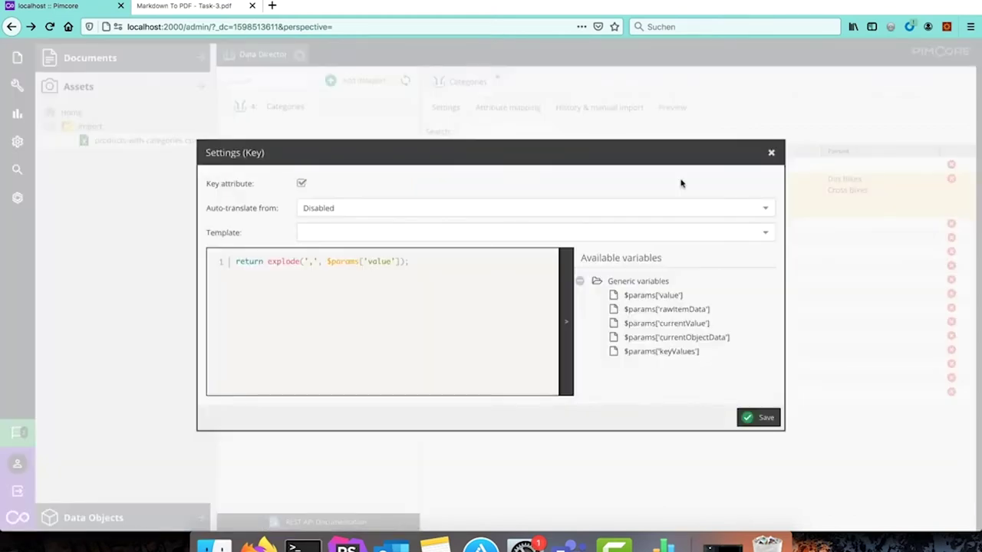
left_click(238, 262)
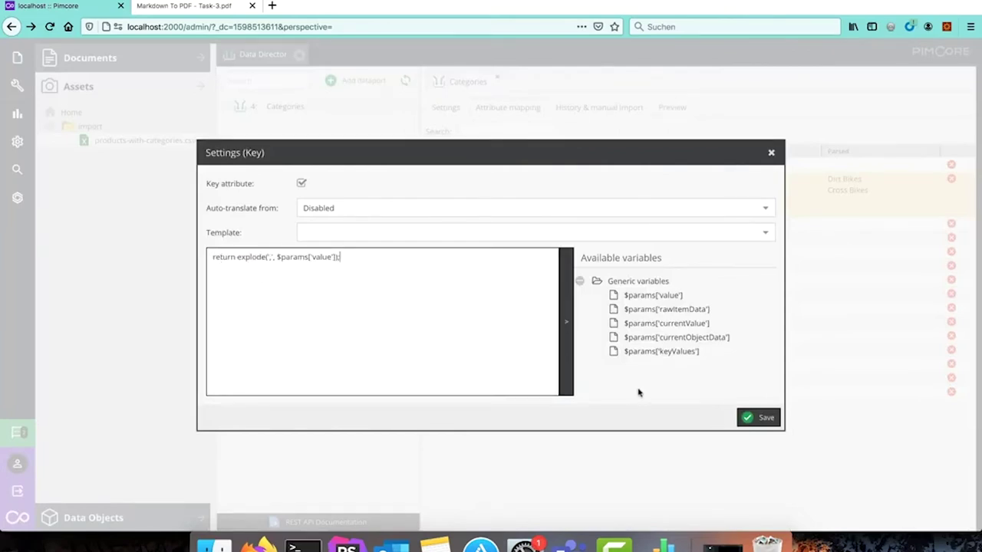
Step: Insert an if(isset($params['keyValues'])) { line above the explode return statement
mouse_move(679, 358)
mouse_move(646, 357)
left_click(214, 257)
key("Return")
type("if(")
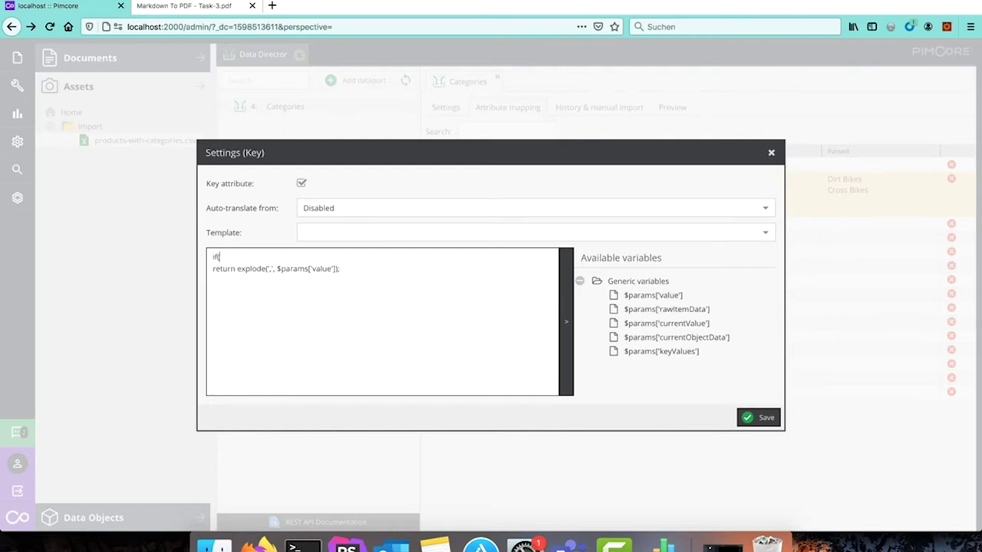
type("isset(")
left_click(636, 352)
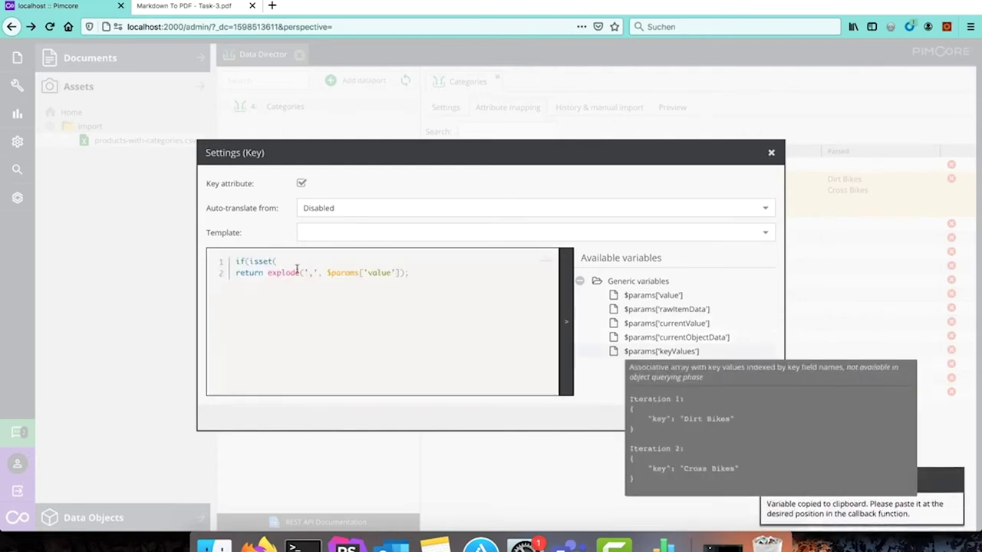
left_click(313, 258)
key("ctrl+v")
type(")) {")
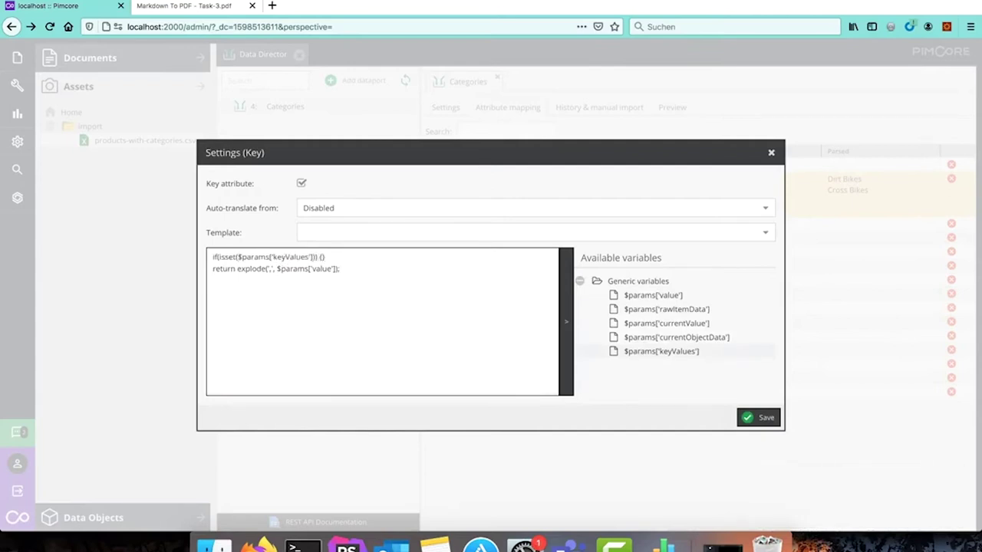
Step: Inside the if block, return $params['keyValues']['key'];
key("Return")
key("Return")
key("Up")
type("return")
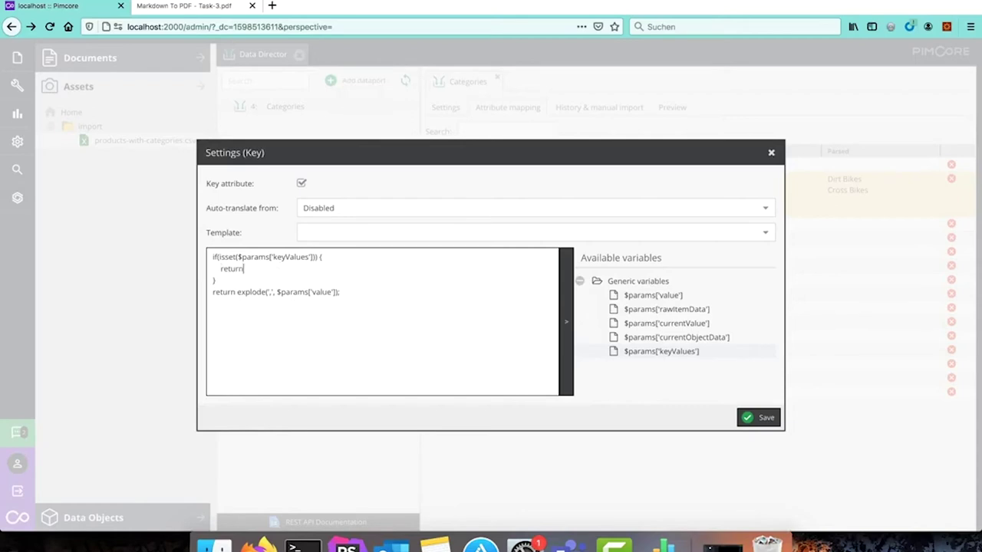
key("ctrl+v")
type("['key'];")
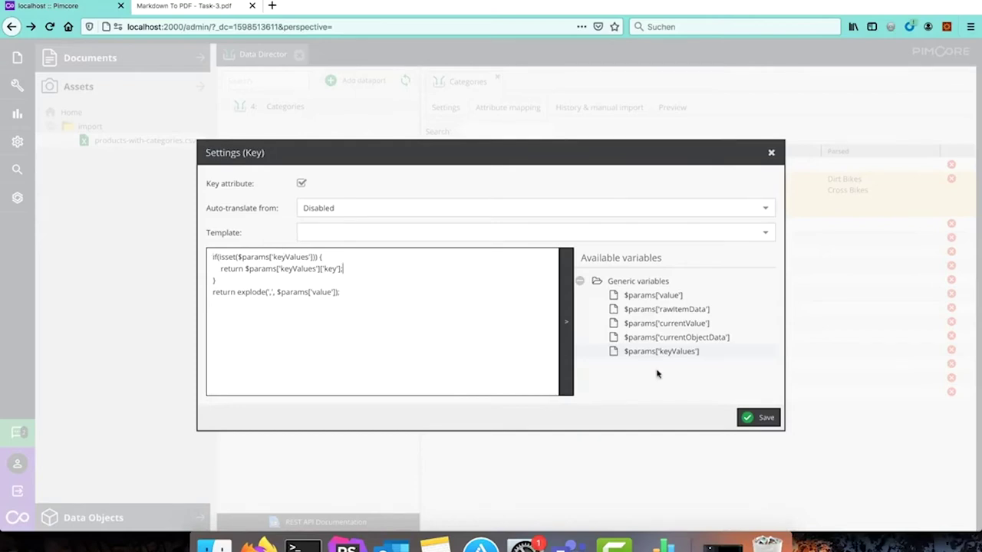
mouse_move(665, 361)
Step: Review the isset condition, keyValues return and explode fallback, then save the Key callback
left_click_drag(212, 258, 345, 258)
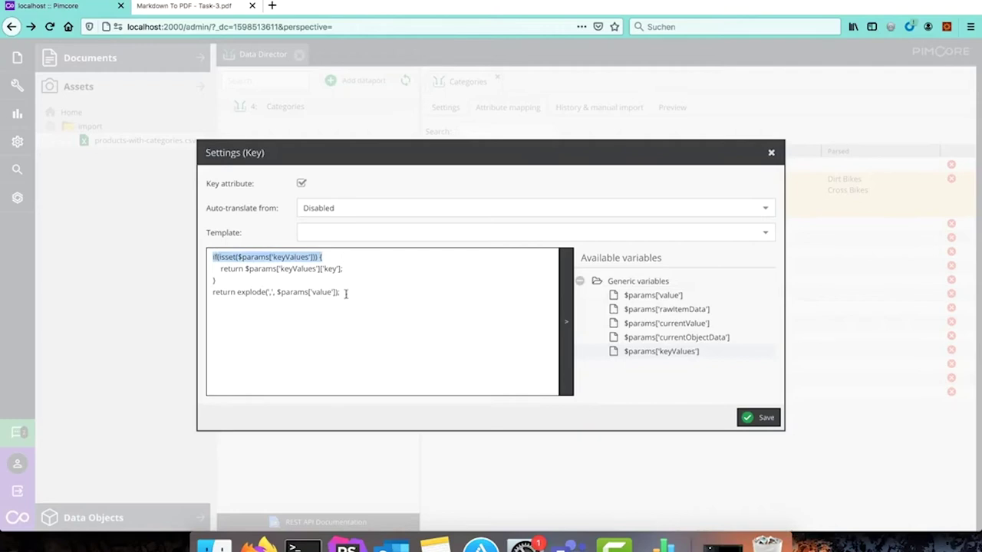
left_click_drag(348, 292, 210, 292)
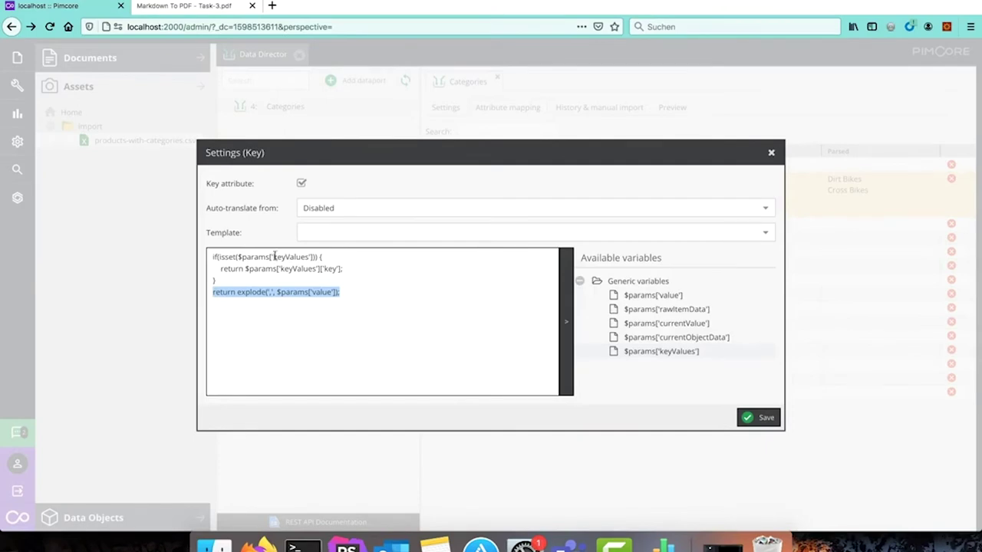
left_click_drag(238, 256, 193, 258)
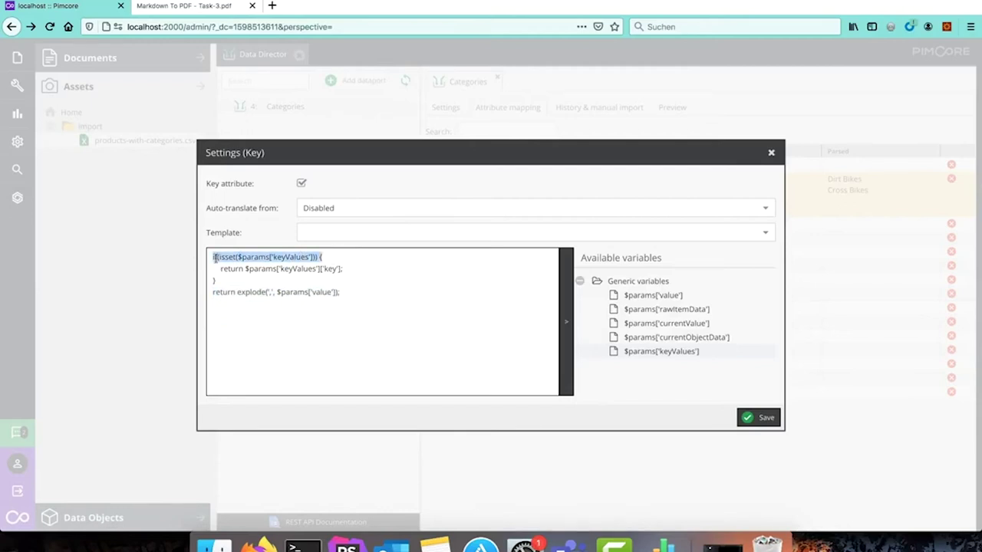
left_click_drag(351, 269, 245, 269)
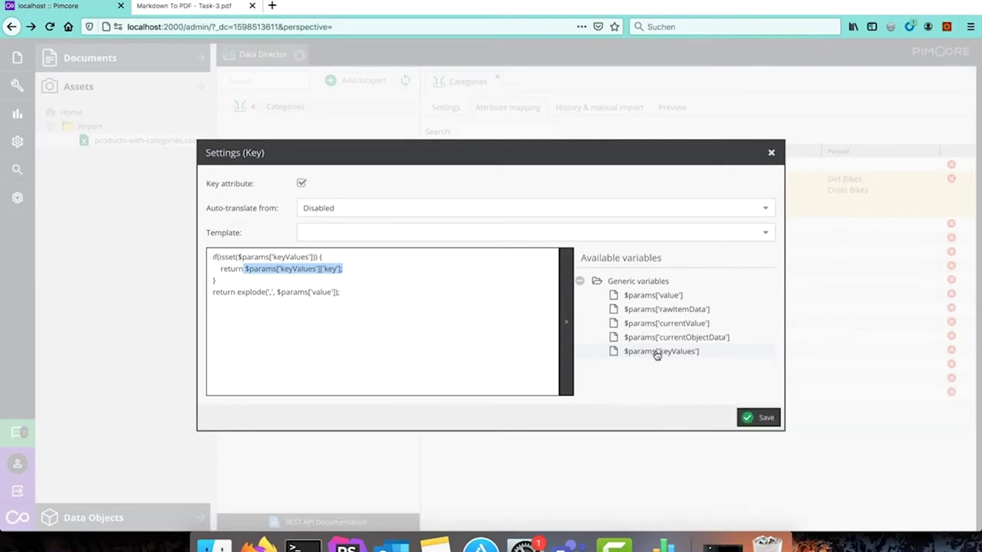
double_click(326, 269)
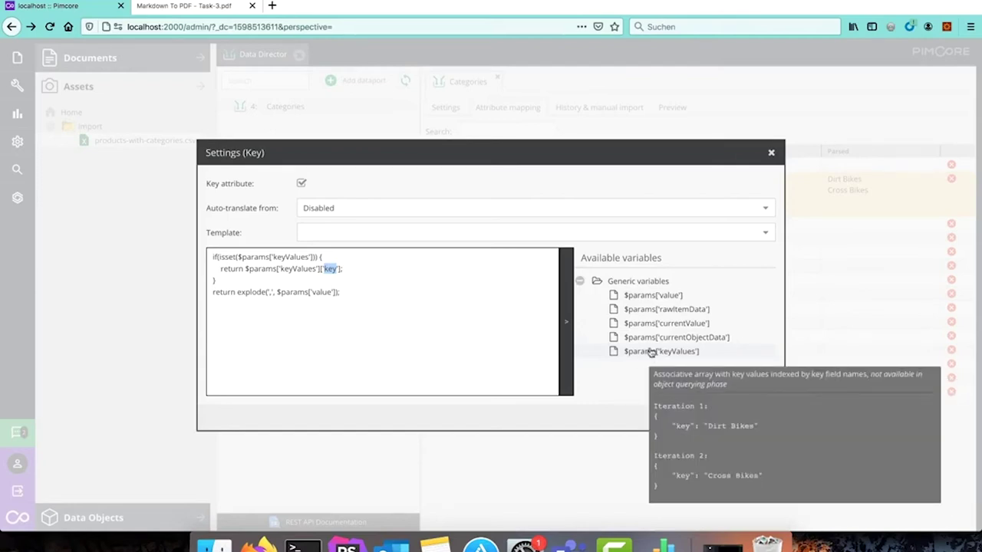
key("Down")
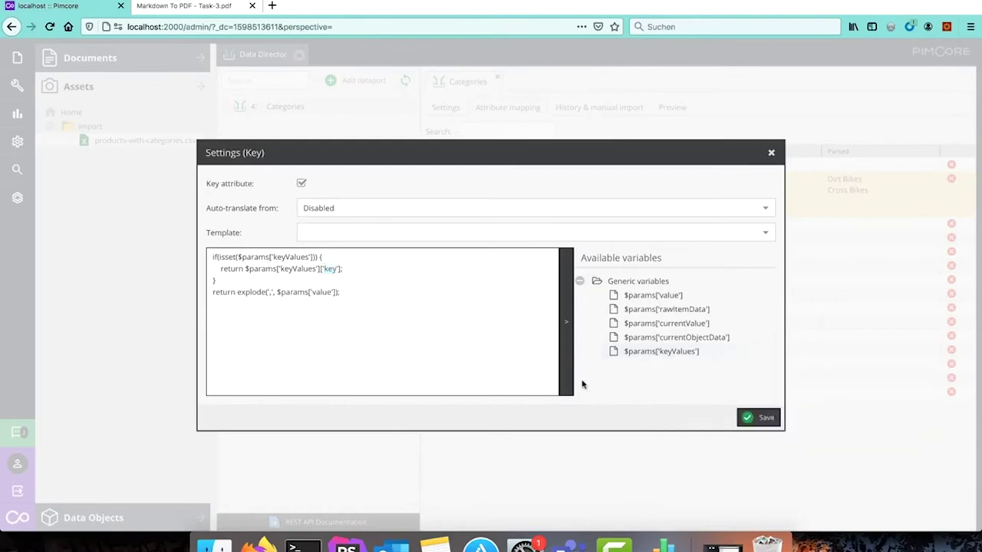
left_click(760, 418)
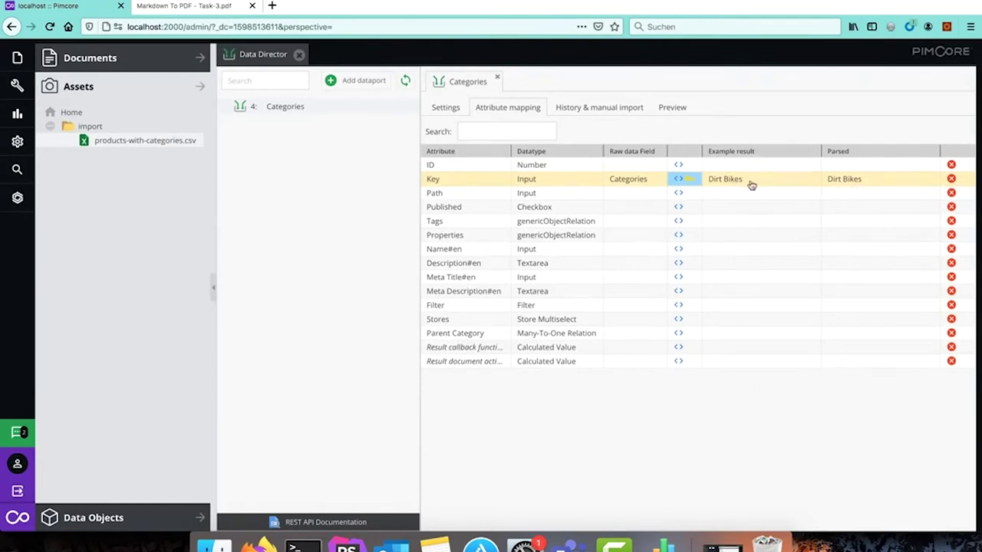
Step: Show the Categories dataport Preview listing raw rows 4 and 3
mouse_move(824, 182)
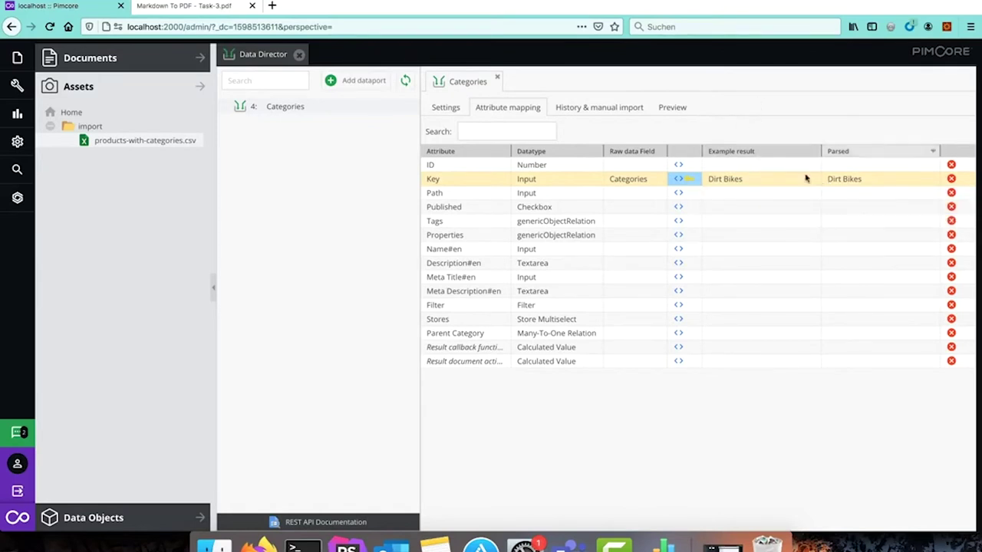
left_click(672, 108)
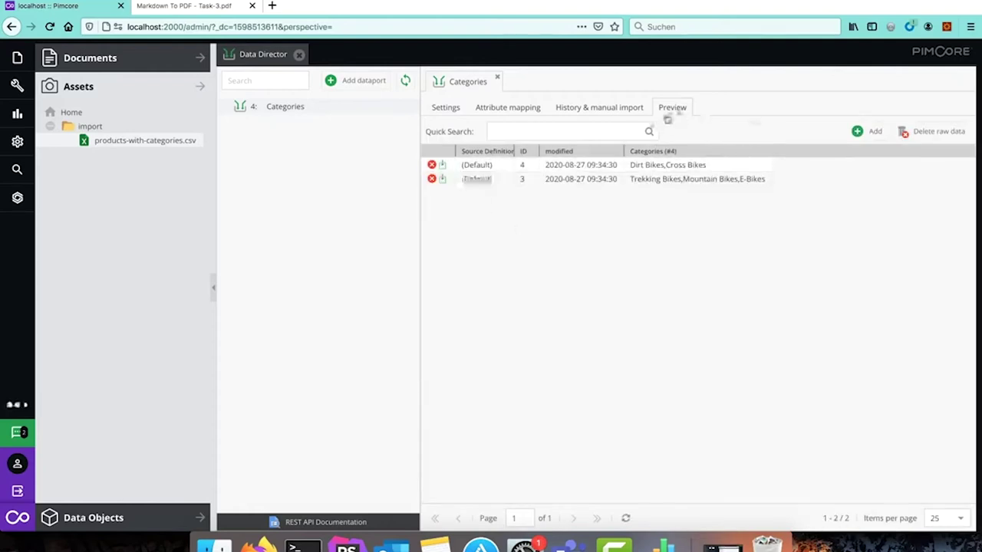
Step: Import the first preview row, Dirt Bikes,Cross Bikes, confirming with Yes
left_click(444, 167)
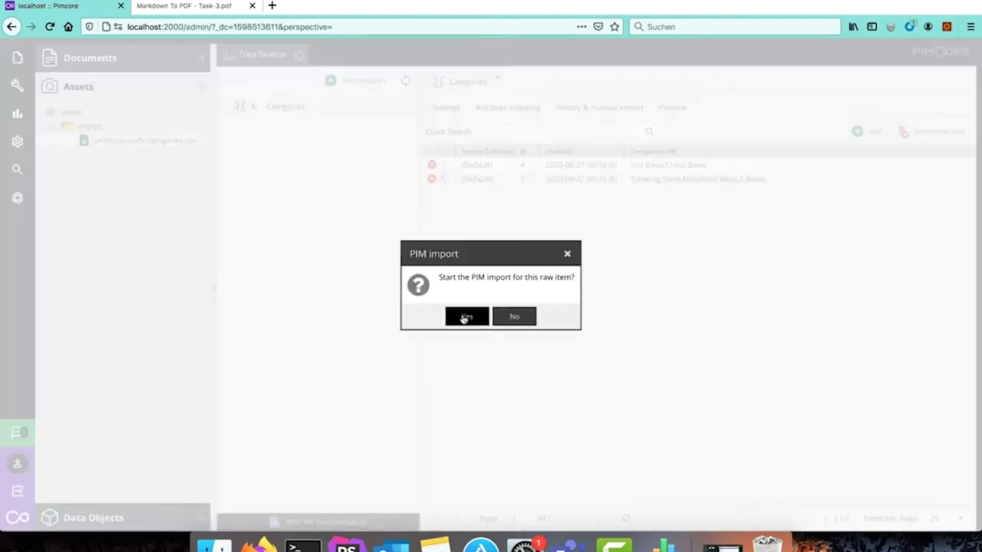
left_click(465, 317)
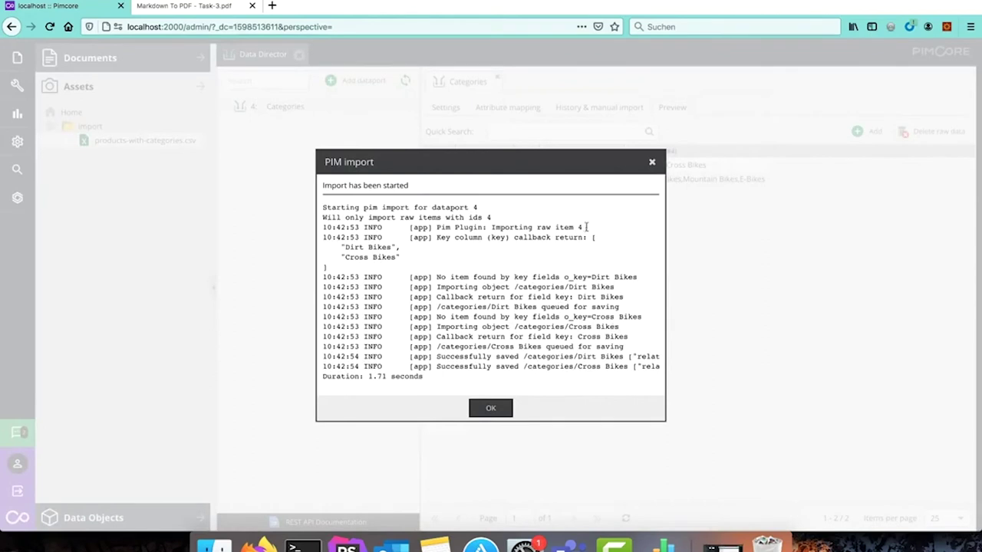
left_click_drag(586, 227, 490, 226)
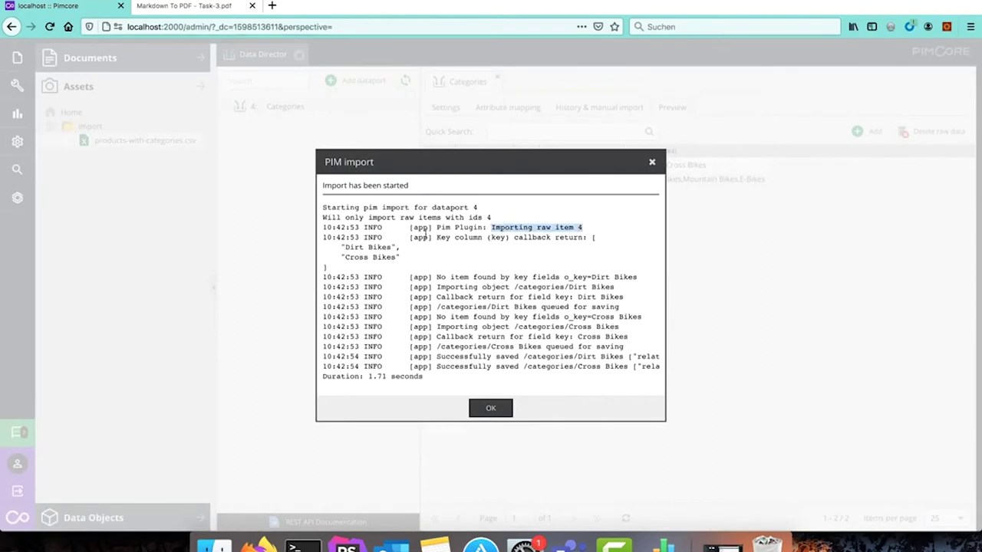
left_click_drag(437, 238, 392, 247)
left_click(349, 270)
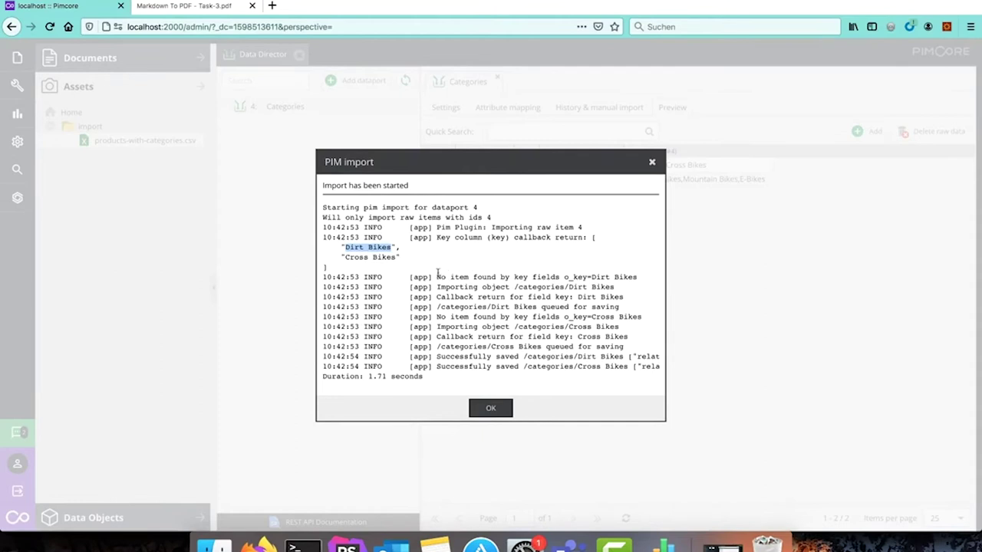
left_click_drag(637, 277, 588, 277)
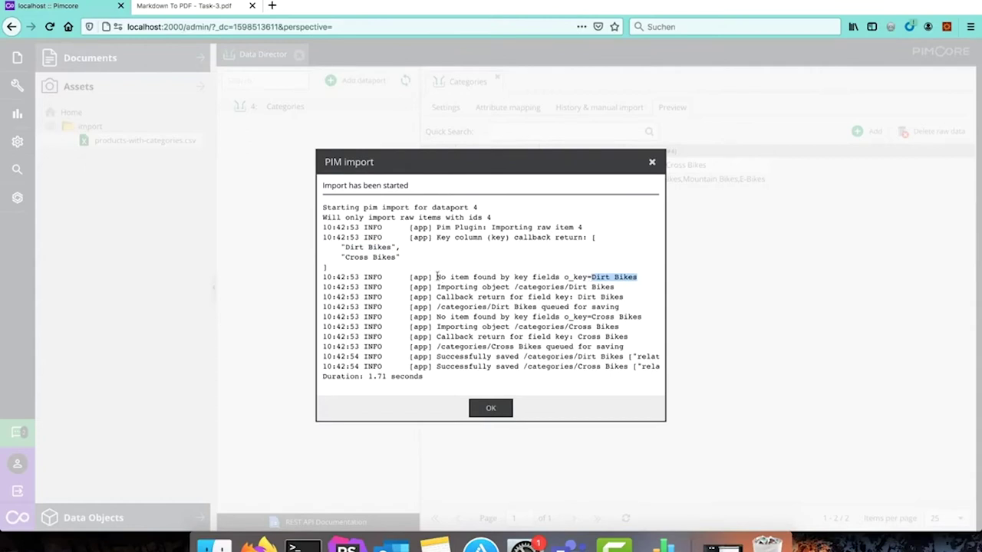
left_click(574, 277)
left_click_drag(438, 277, 479, 277)
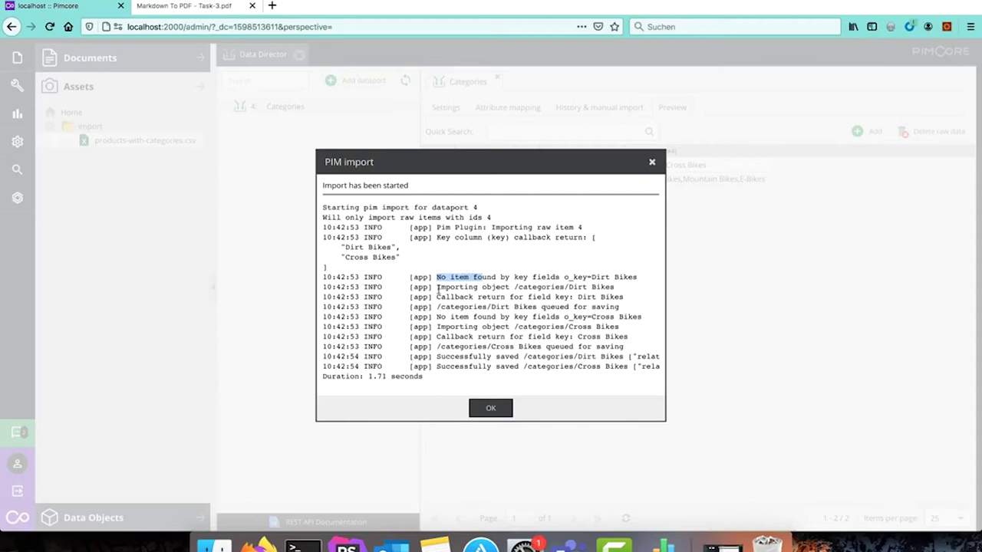
left_click_drag(435, 286, 637, 291)
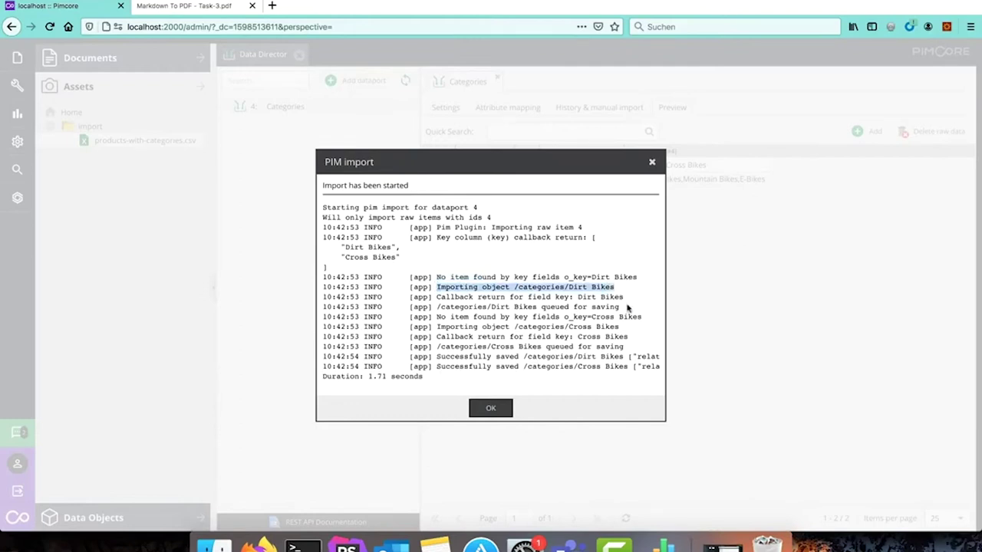
left_click_drag(438, 298, 627, 300)
double_click(562, 297)
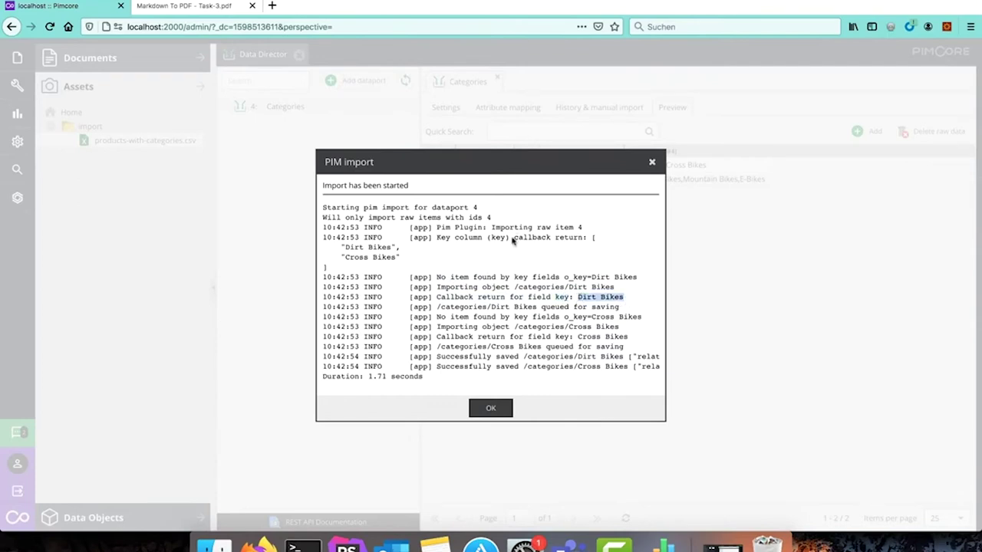
left_click_drag(436, 237, 445, 272)
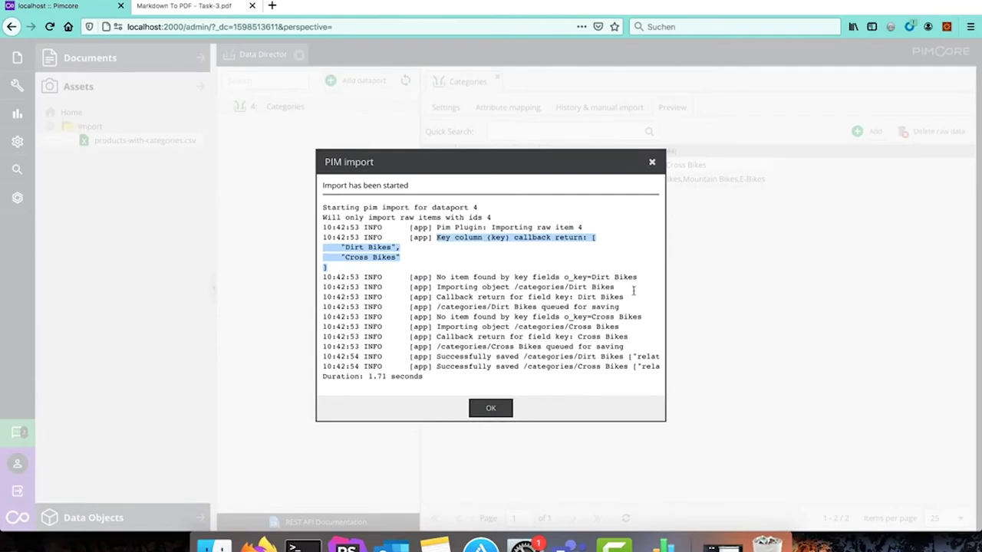
left_click_drag(434, 296, 649, 296)
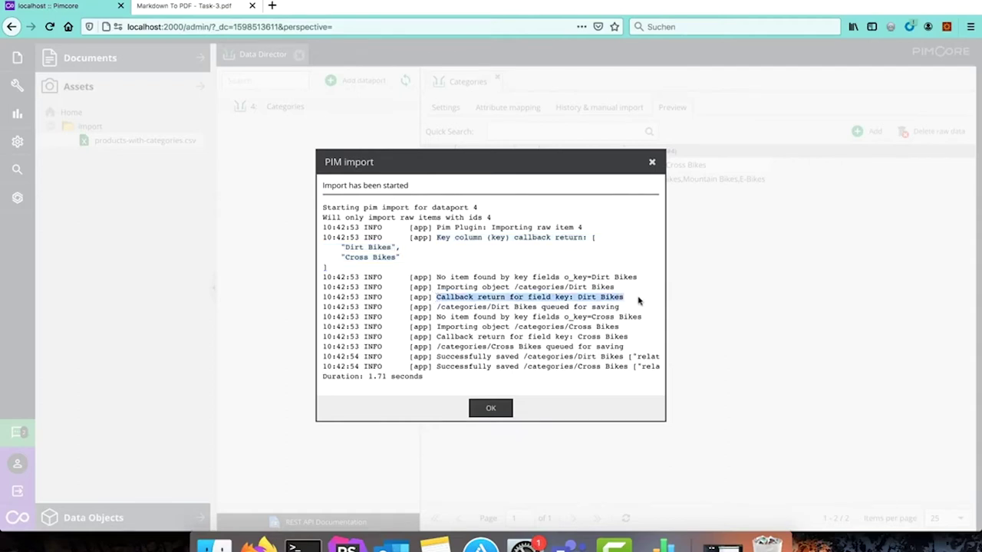
left_click_drag(637, 301, 578, 297)
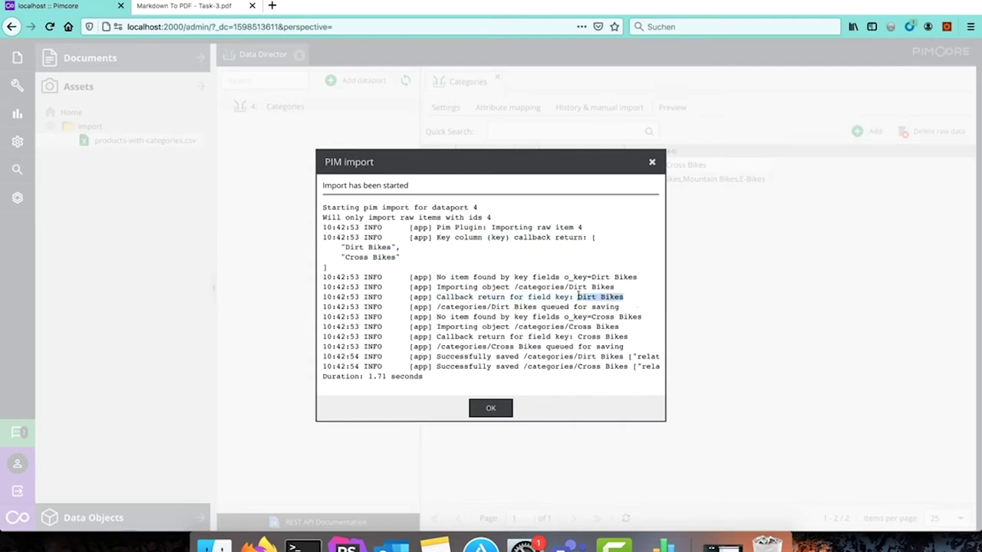
left_click_drag(591, 316, 653, 320)
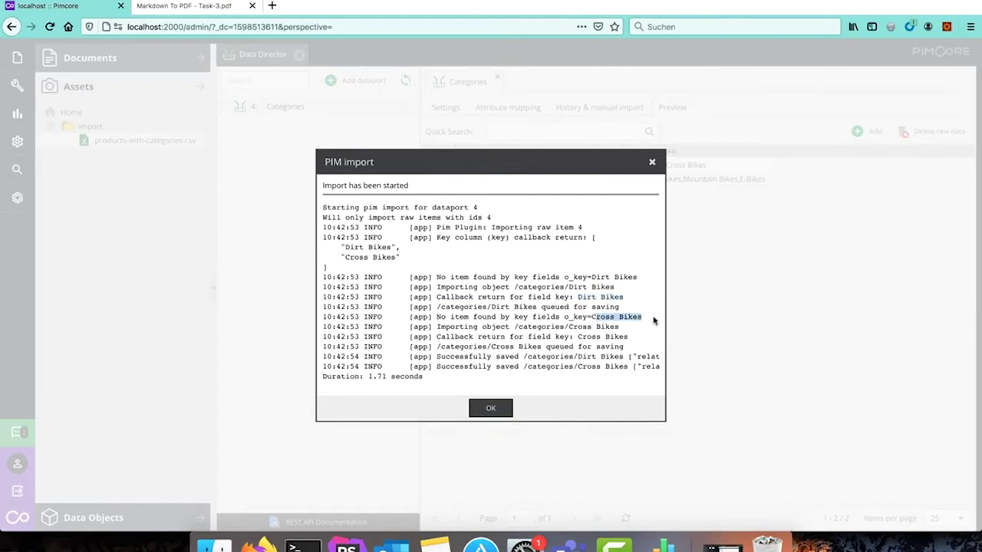
left_click_drag(436, 357, 474, 367)
Step: Close the import log and refresh the categories folder in the Data Objects tree
left_click(487, 410)
left_click(122, 528)
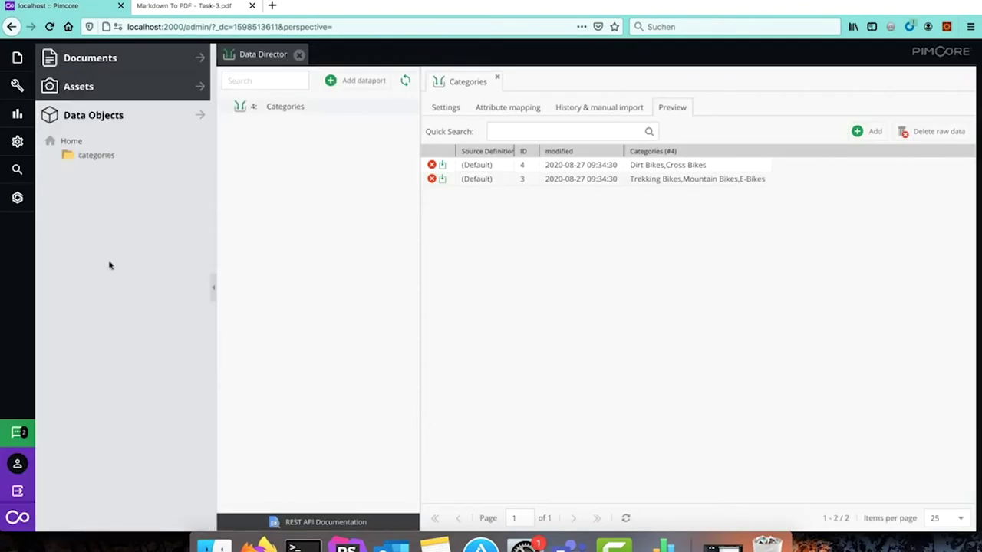
right_click(82, 155)
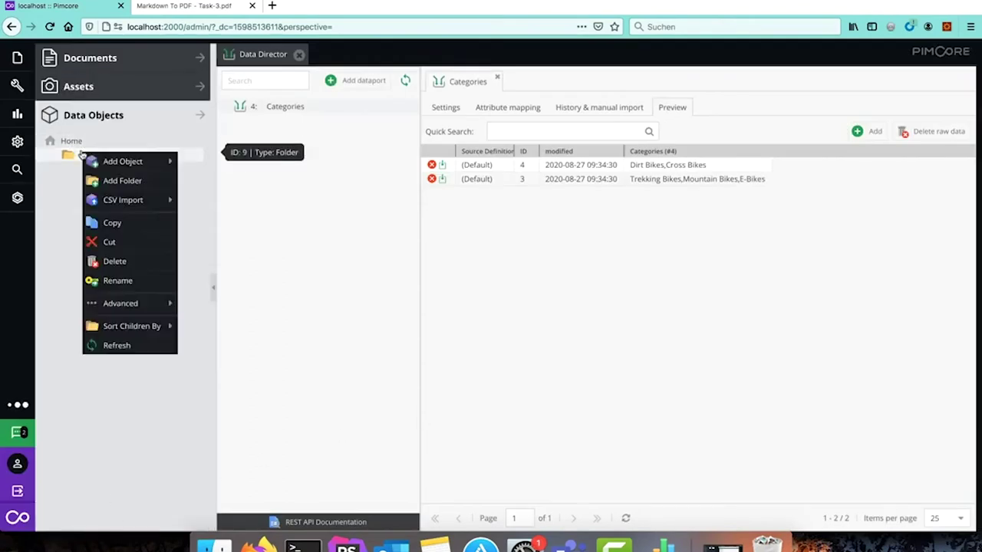
left_click(138, 346)
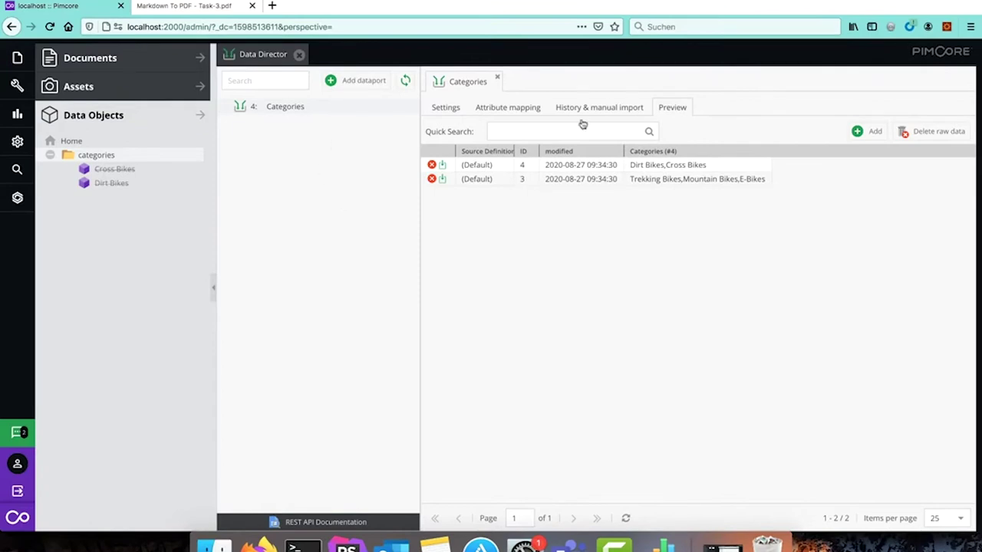
Step: Rerun the Categories PIM import from History & manual import, then view the products table in Numbers
left_click(605, 107)
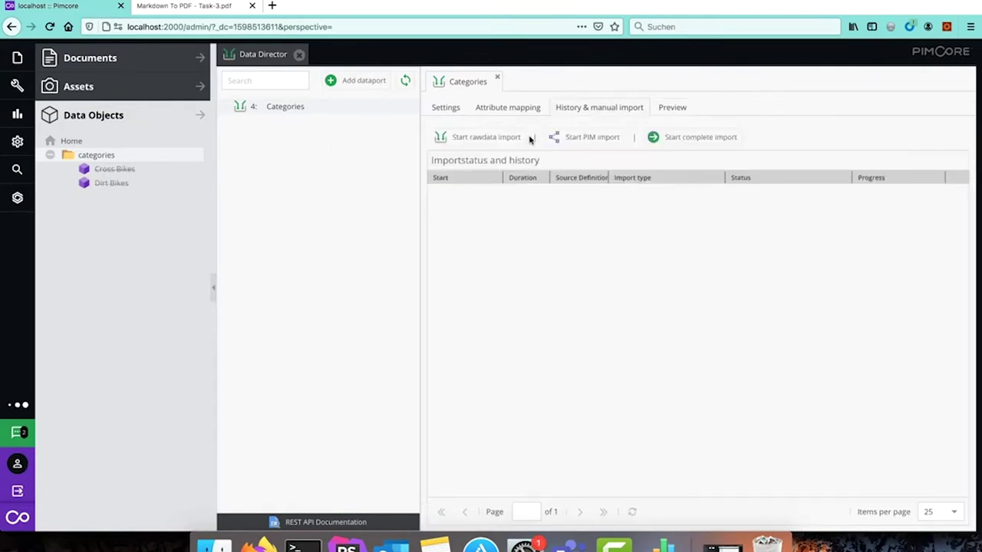
left_click(583, 138)
left_click(457, 317)
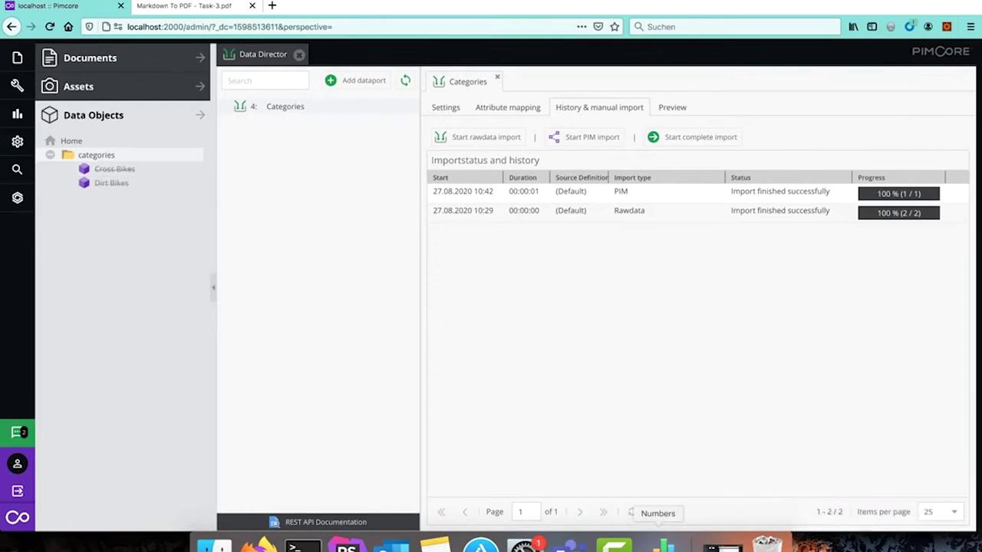
left_click(663, 544)
scroll(559, 276, "right", 5)
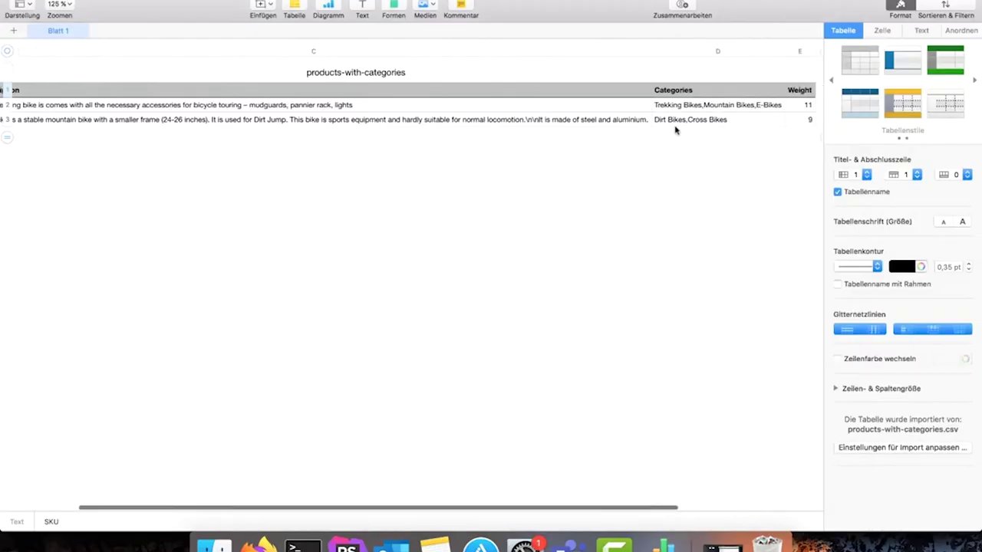
left_click(674, 122)
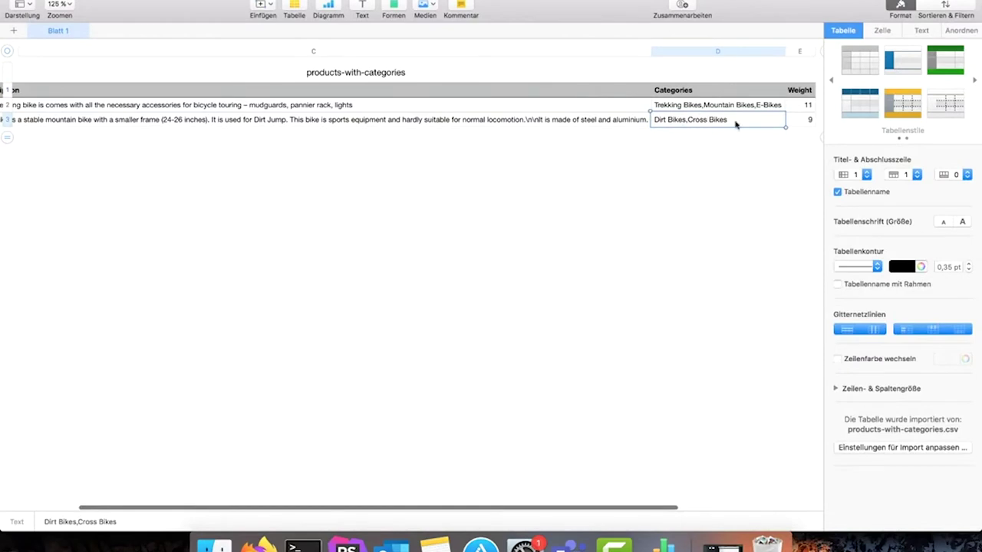
left_click(663, 106)
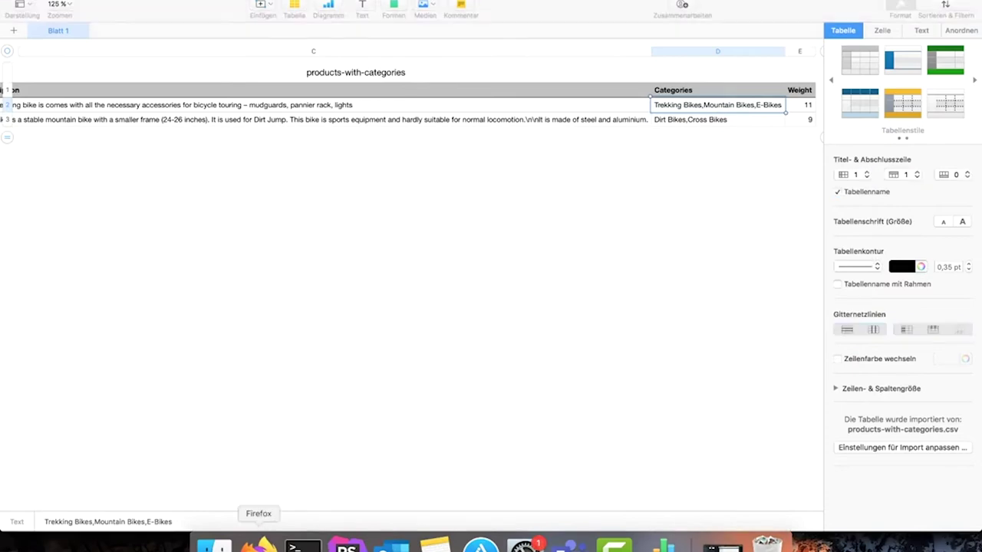
left_click(261, 545)
Step: Check the Categories dataport settings' field list, then return to the products table in Numbers
left_click(443, 109)
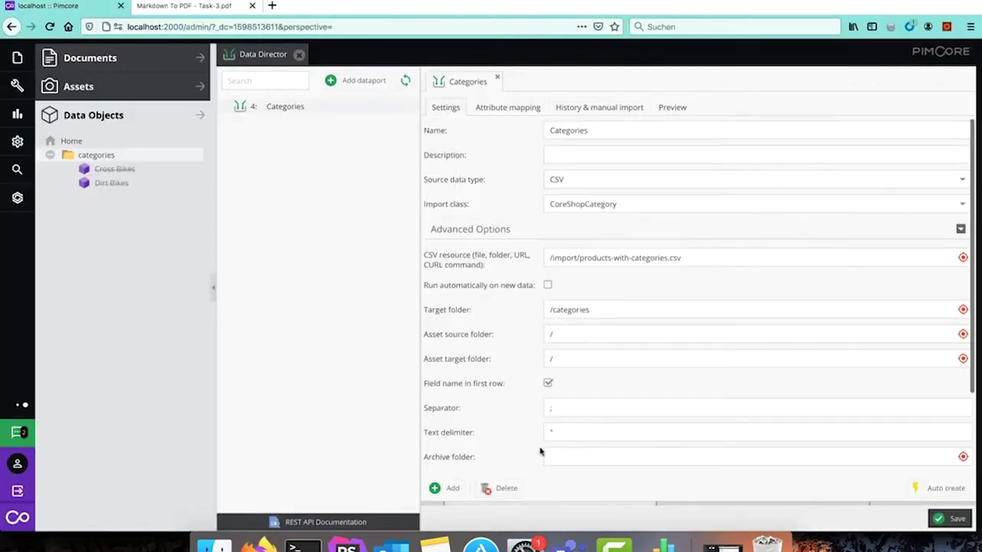
scroll(539, 451, "down", 5)
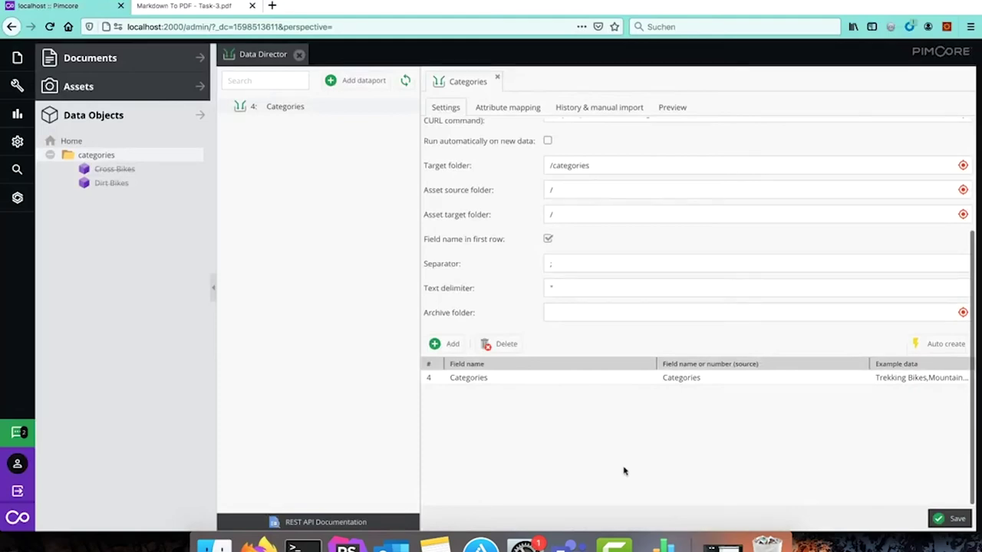
left_click(663, 543)
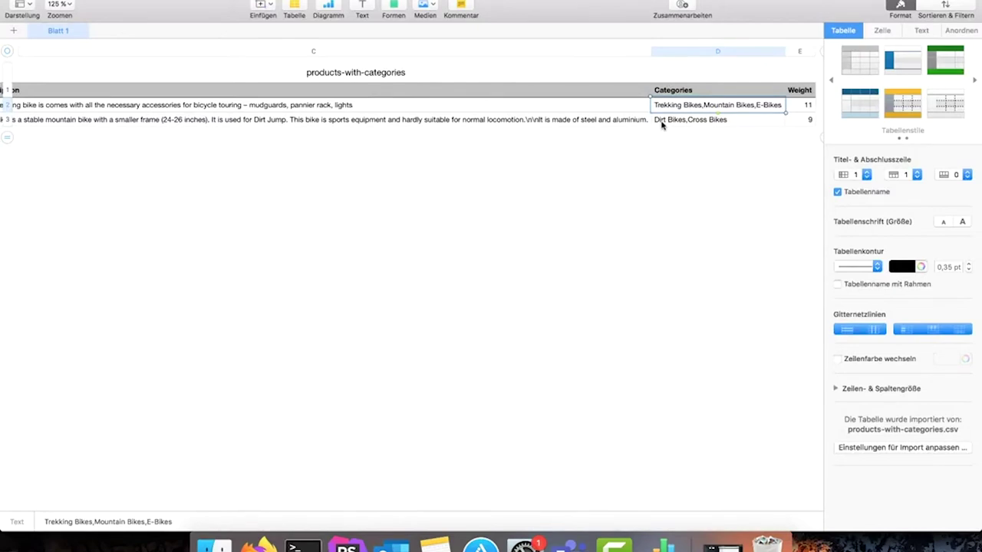
Step: Compare the D3 and D2 category lists in Numbers, then return to Pimcore in Firefox
left_click(659, 124)
left_click(657, 109)
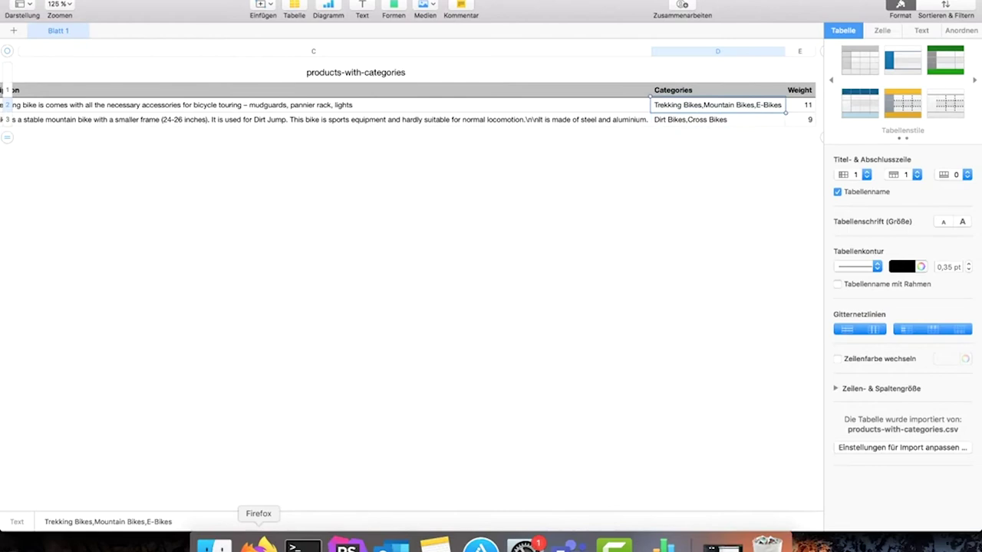
left_click(666, 124)
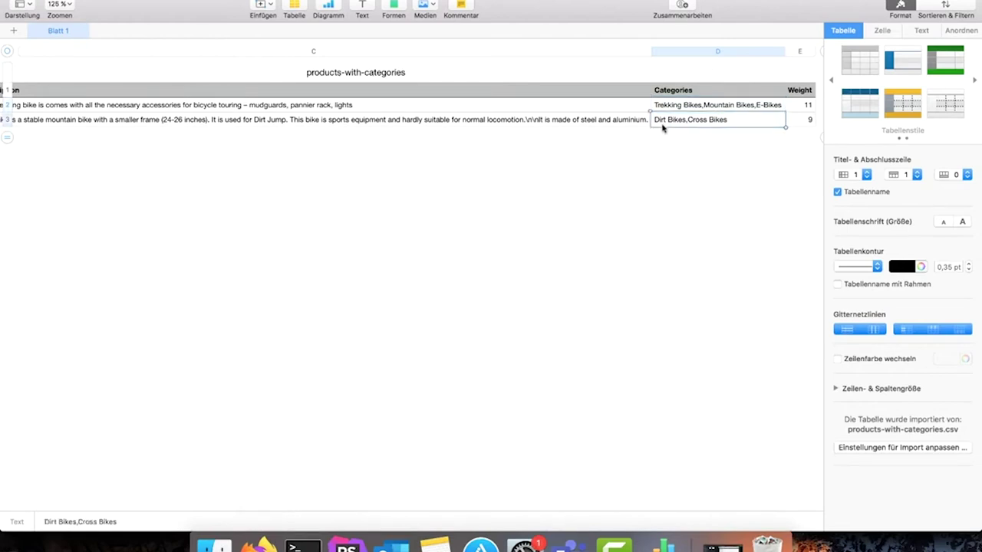
left_click(261, 545)
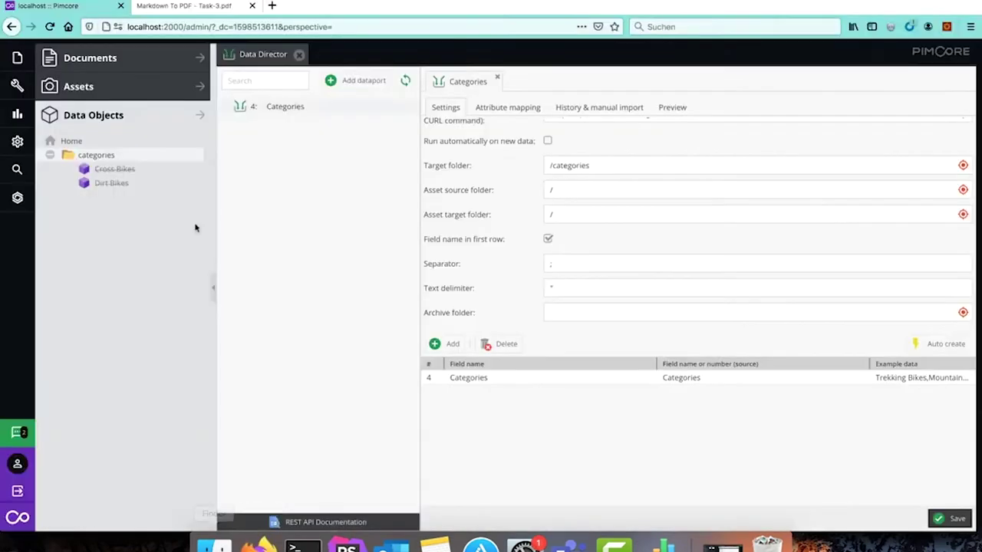
Step: Check the import history and refresh the categories folder to list all five bike categories
left_click(612, 106)
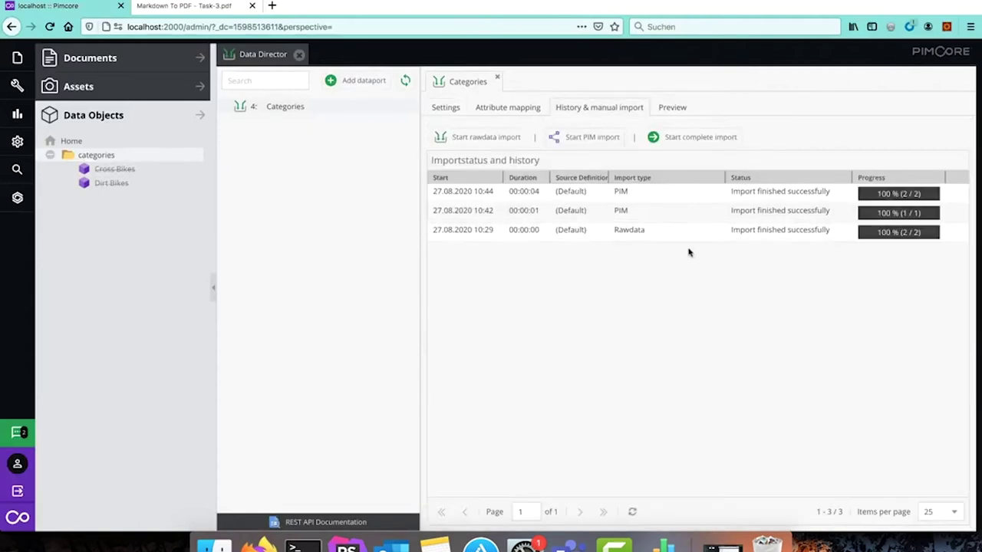
right_click(100, 156)
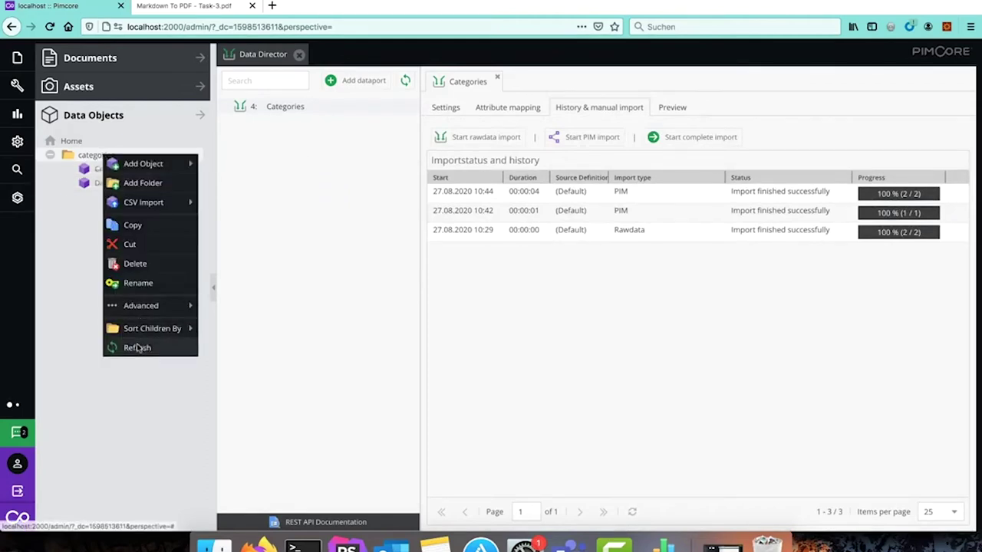
left_click(138, 346)
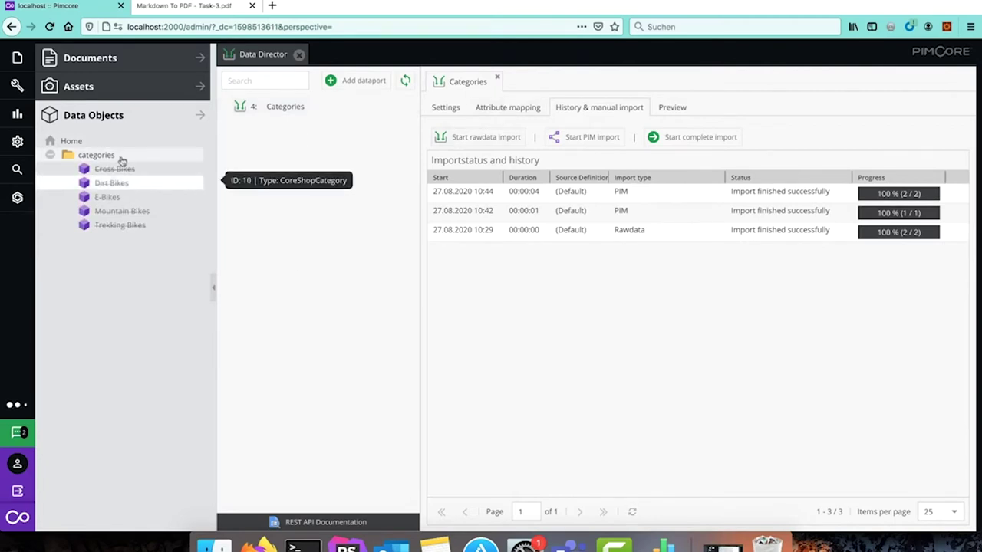
left_click(494, 107)
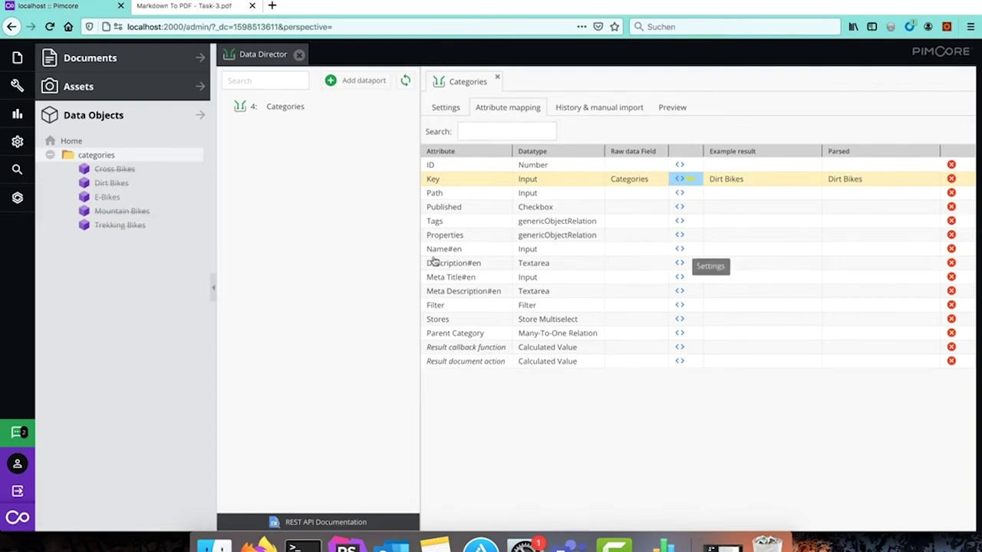
Step: Set the Name#en mapping callback to 'return {{ key }};' and save it
left_click(680, 250)
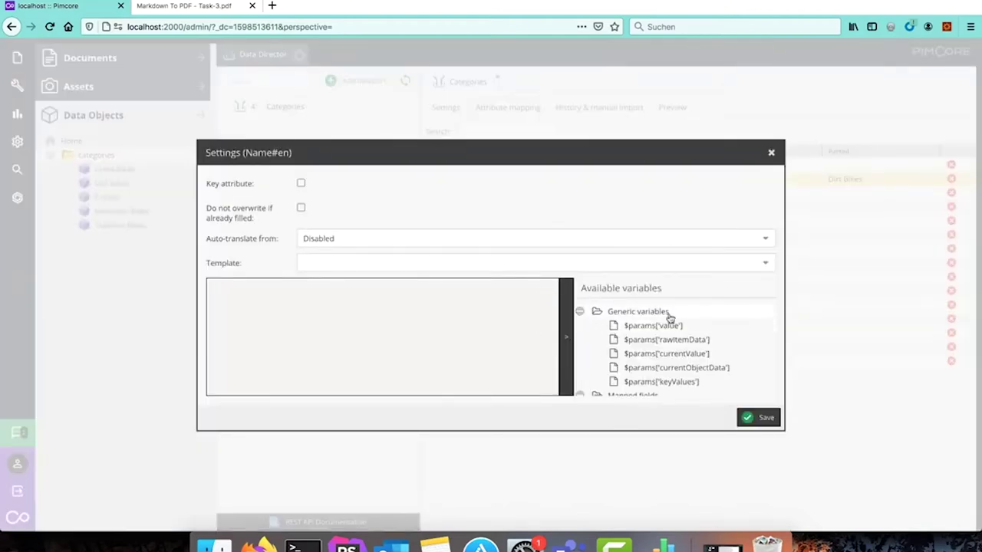
left_click(580, 312)
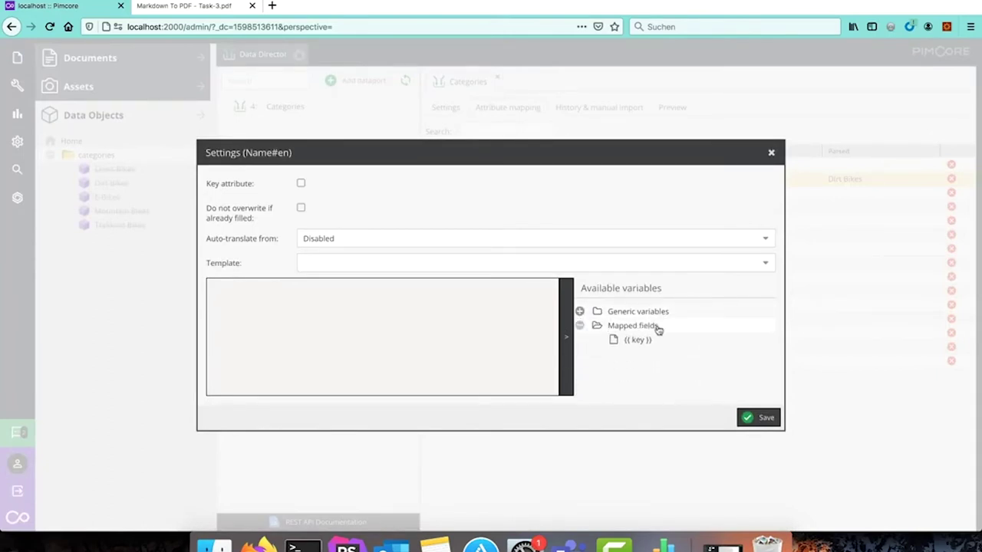
mouse_move(642, 342)
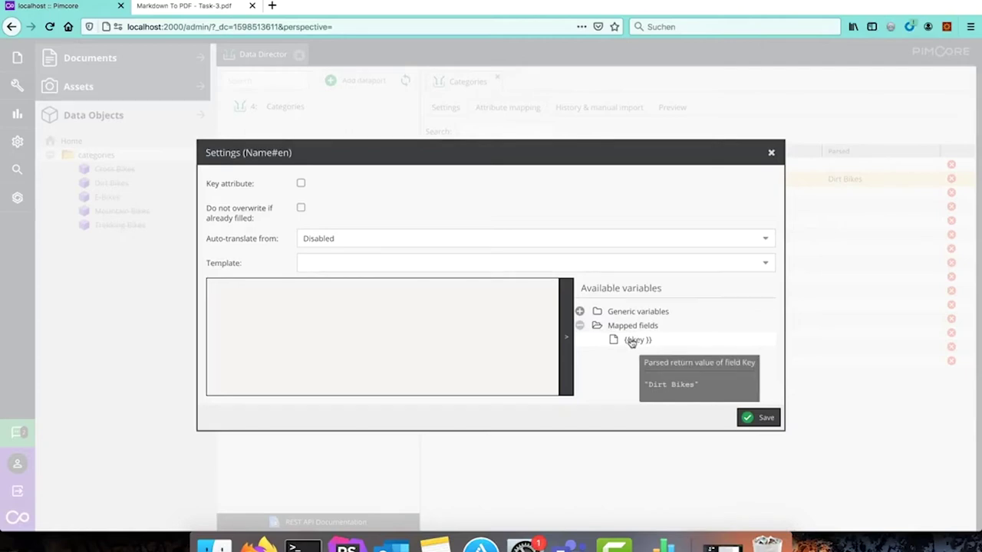
left_click(636, 340)
left_click(390, 323)
type("return")
type("{{ key }}")
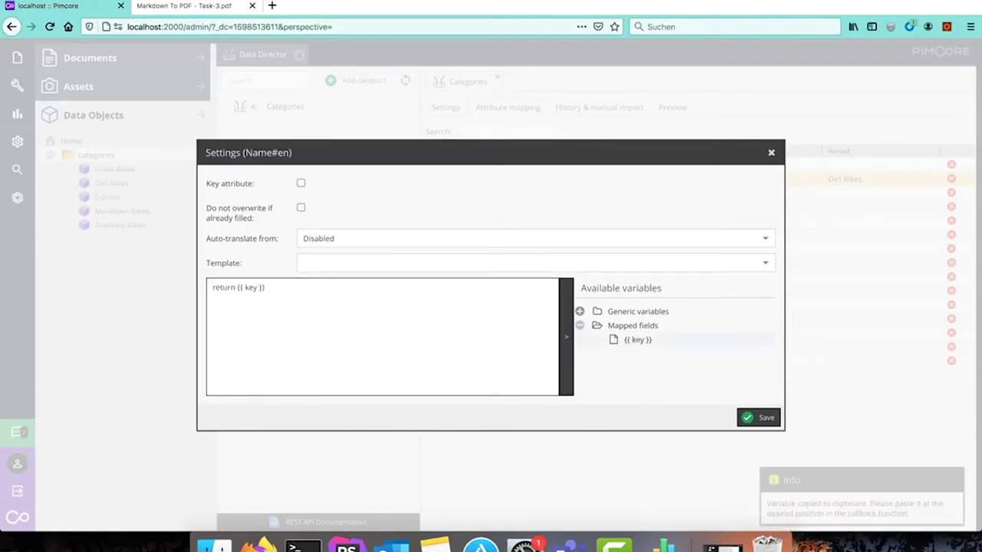
left_click(763, 418)
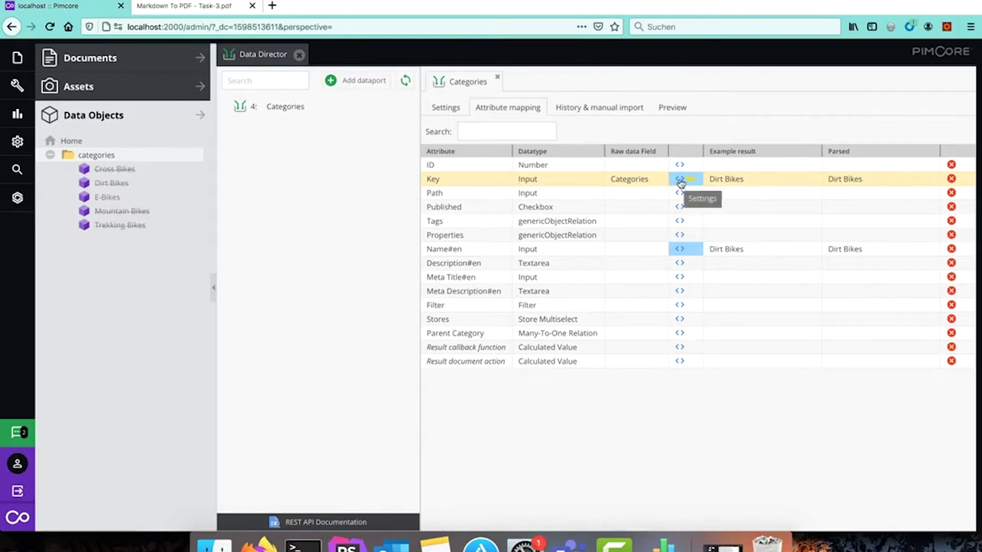
Step: Reopen the Name#en settings to review the {{ key }} expression, then close them
left_click(680, 250)
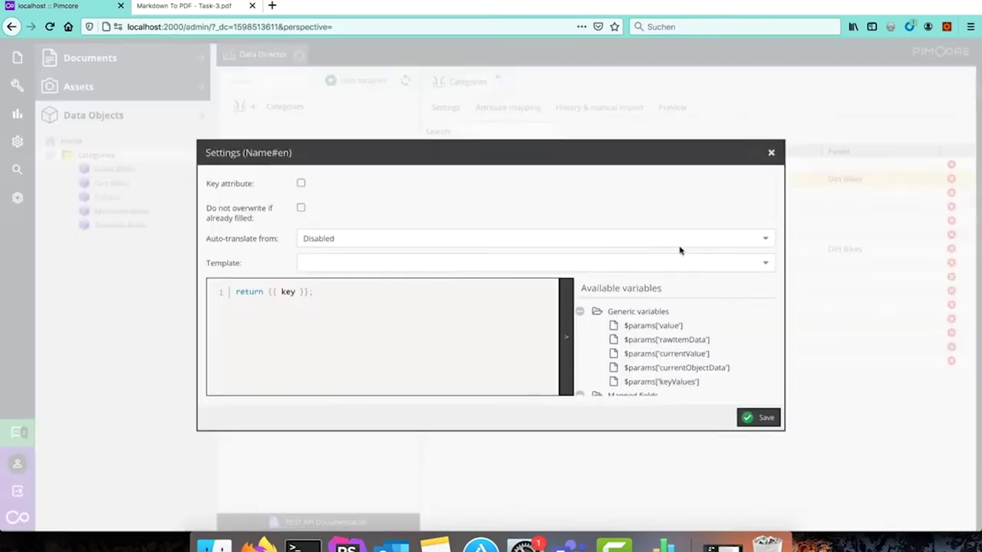
left_click(272, 292)
left_click(772, 154)
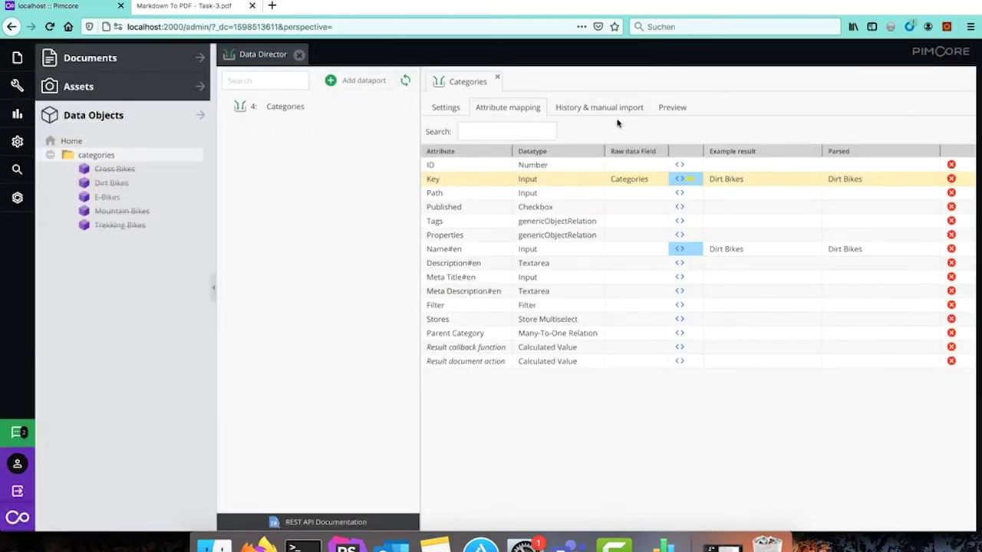
Step: Import the 'Dirt Bikes,Cross Bikes' raw row and check the log returns Dirt Bikes for name#en
left_click(661, 109)
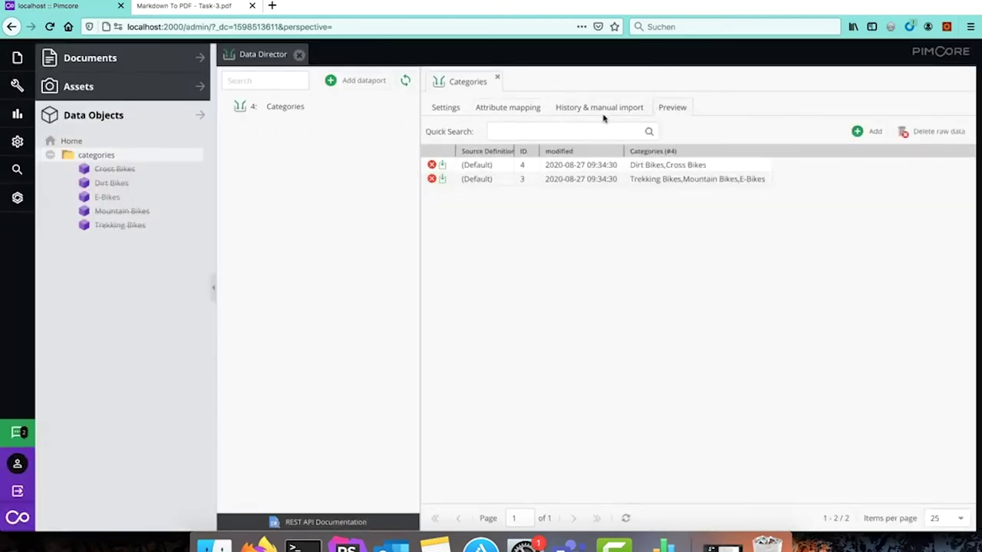
left_click(442, 165)
left_click(464, 316)
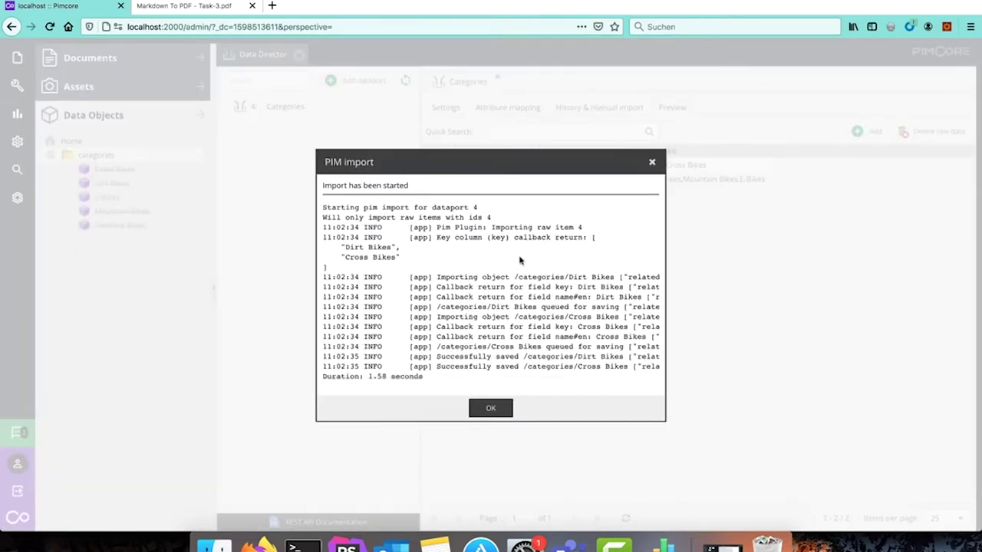
scroll(516, 273, "right", 5)
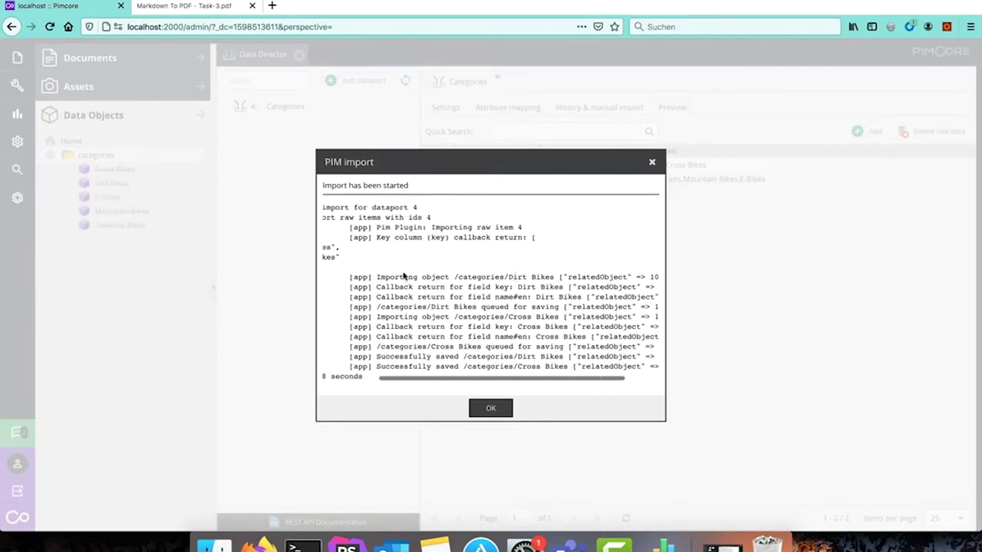
left_click_drag(375, 277, 494, 277)
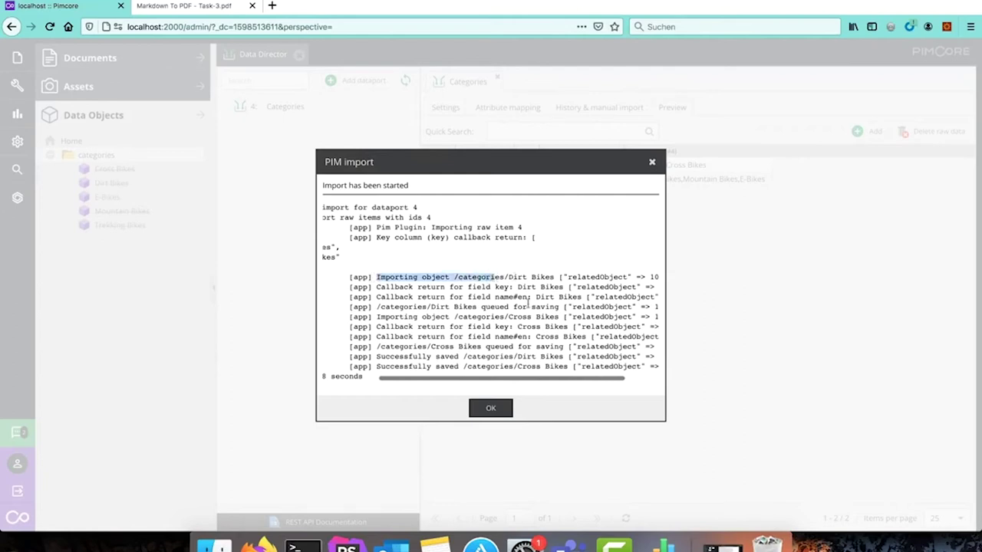
left_click_drag(376, 287, 564, 286)
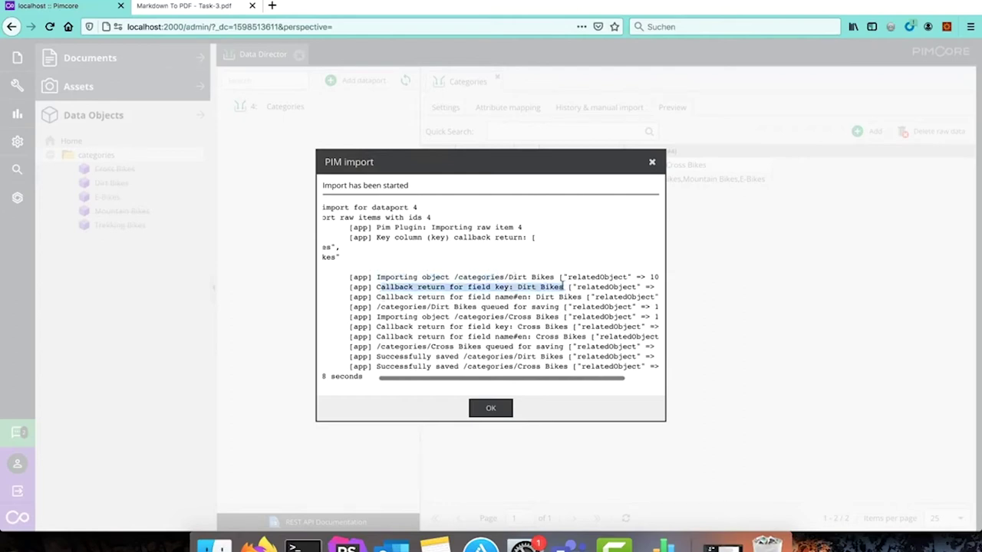
left_click_drag(377, 297, 581, 297)
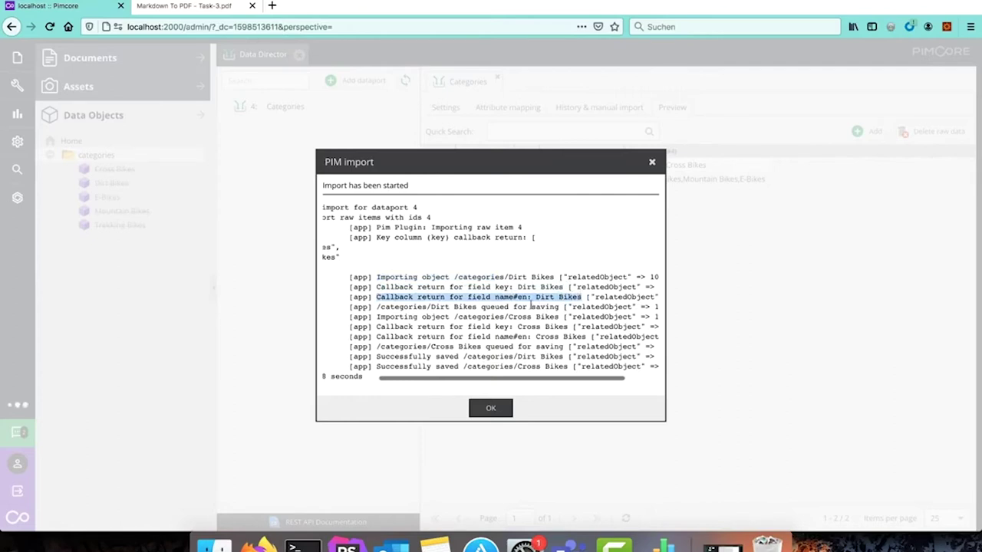
left_click(550, 298)
left_click_drag(537, 298, 581, 297)
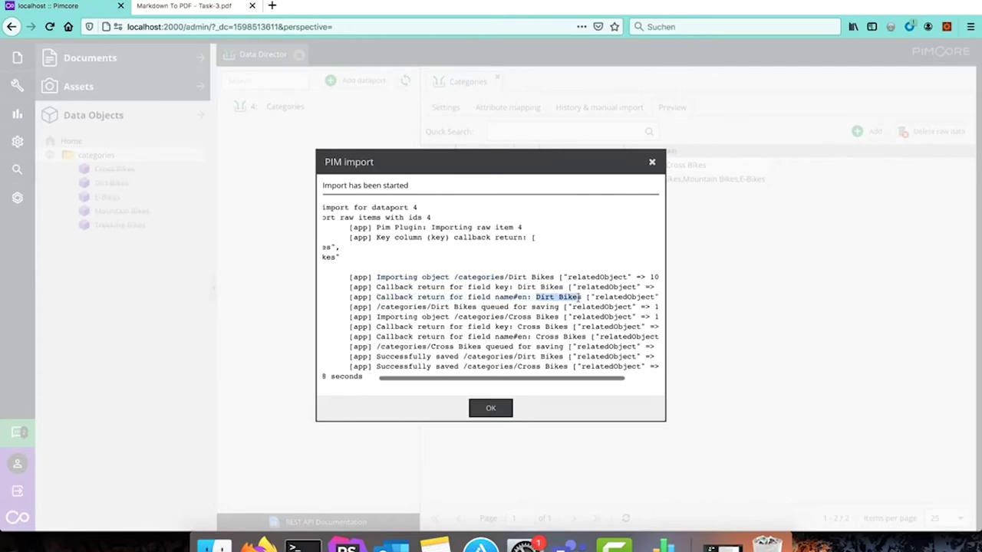
left_click(491, 407)
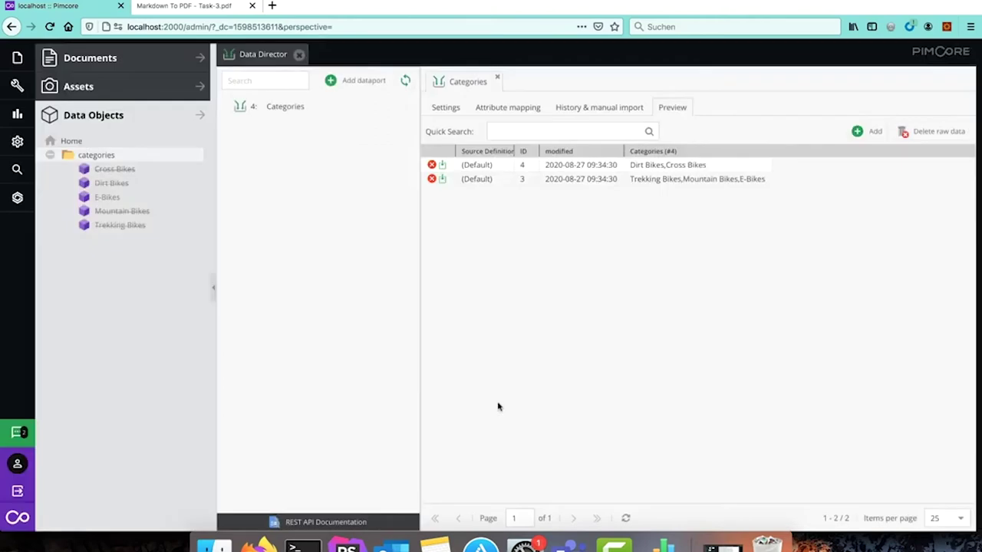
Step: Rerun the PIM import of raw data into objects and open the Dirt Bikes category
left_click(582, 112)
left_click(591, 136)
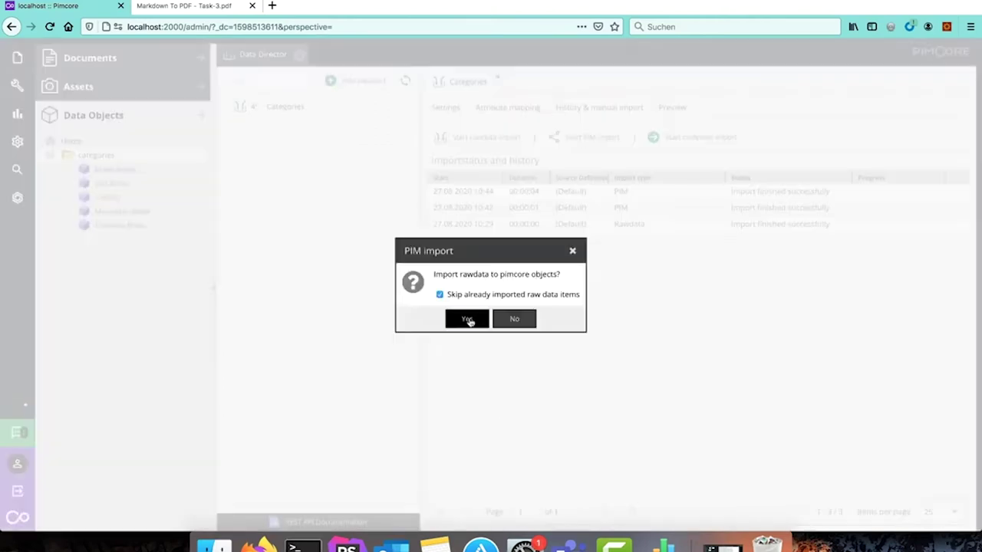
left_click(468, 320)
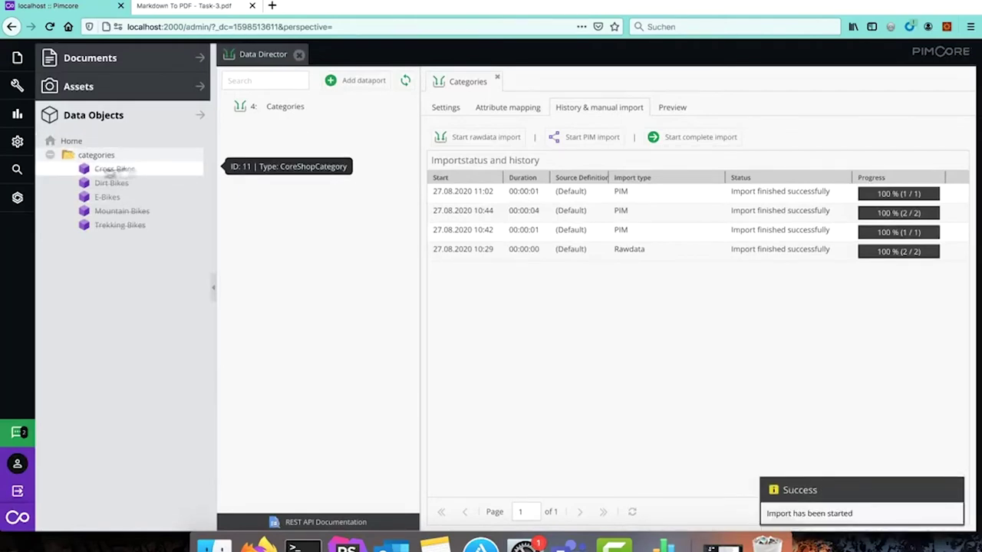
left_click(120, 185)
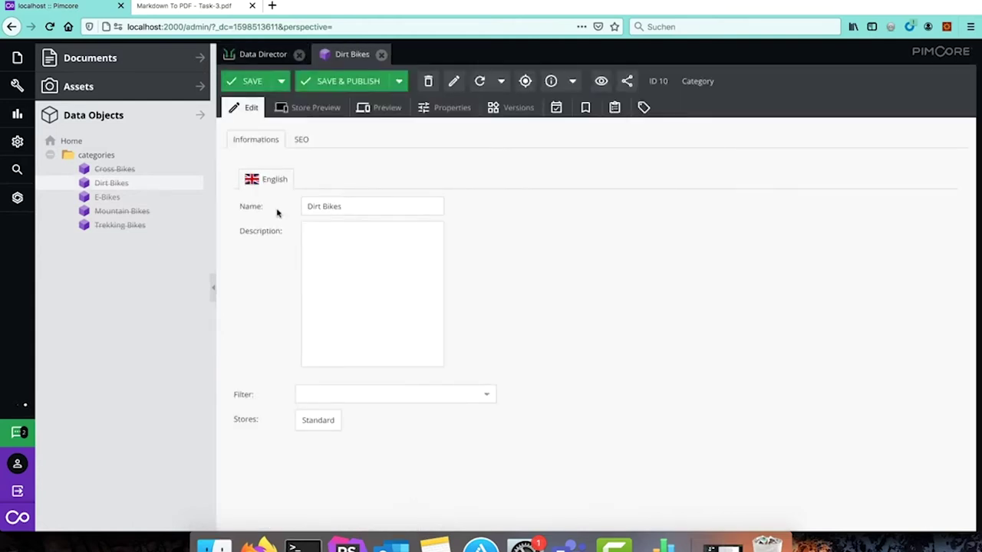
left_click_drag(354, 209, 274, 212)
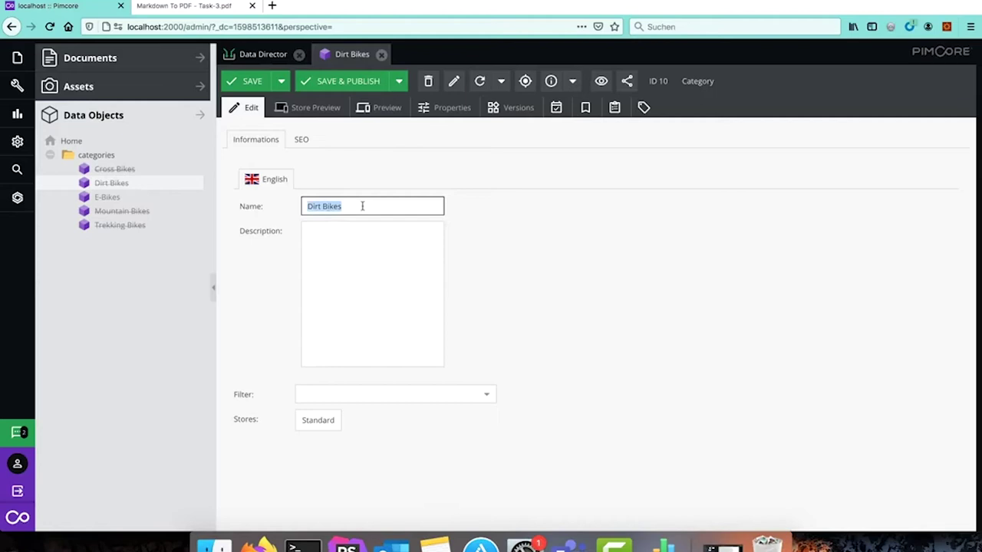
left_click(261, 55)
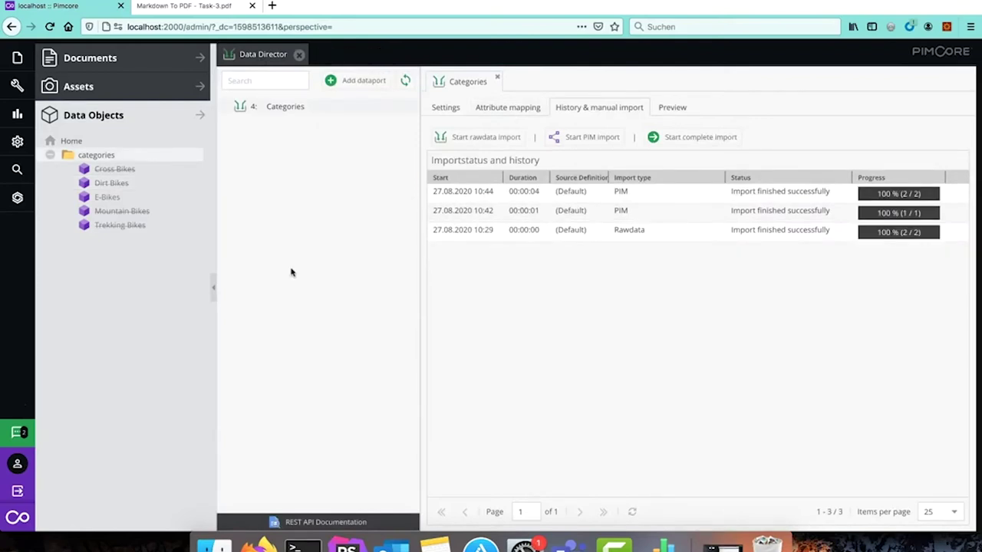
Step: Create a 'Products' dataport with CSV source data and CoreShopProduct import class
left_click(363, 81)
type("Products")
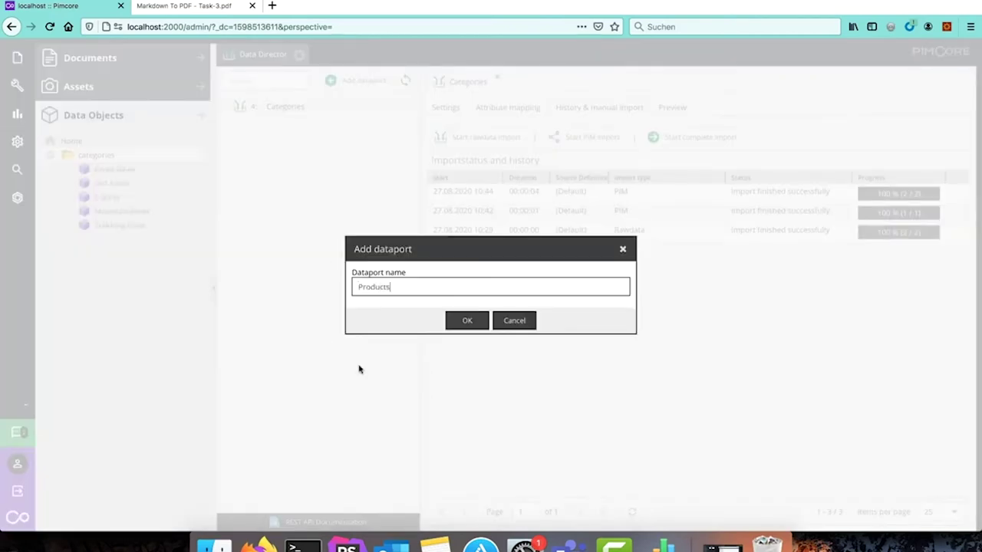
left_click(462, 321)
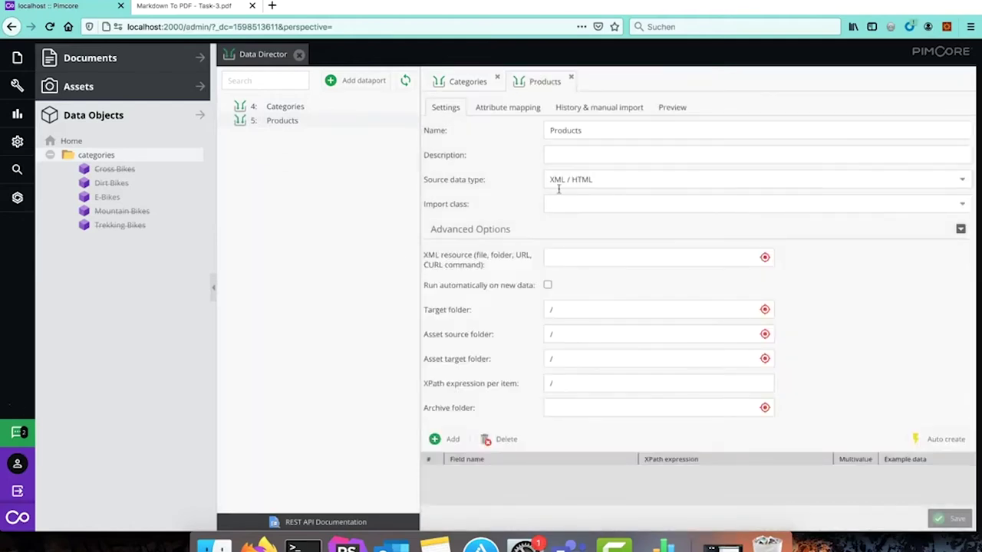
left_click(572, 181)
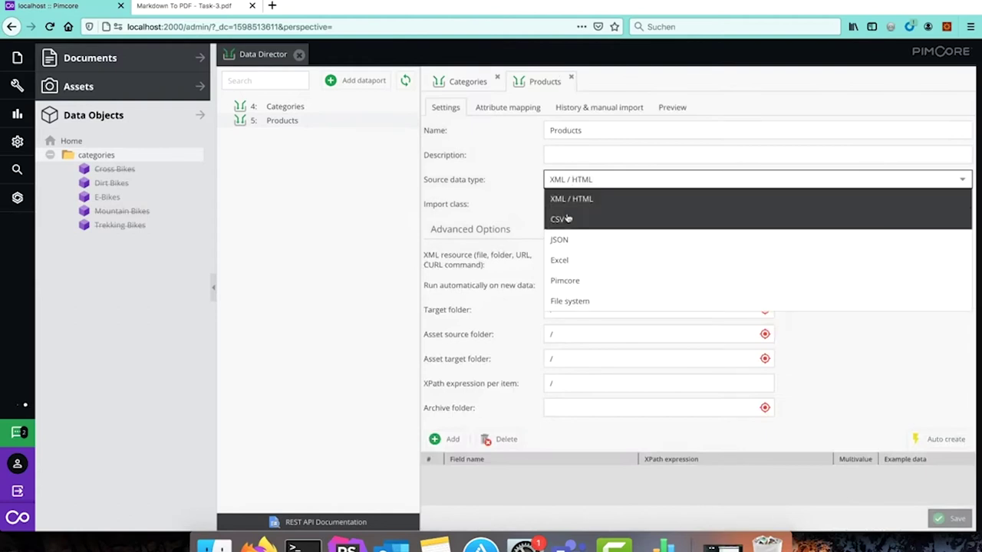
left_click(568, 219)
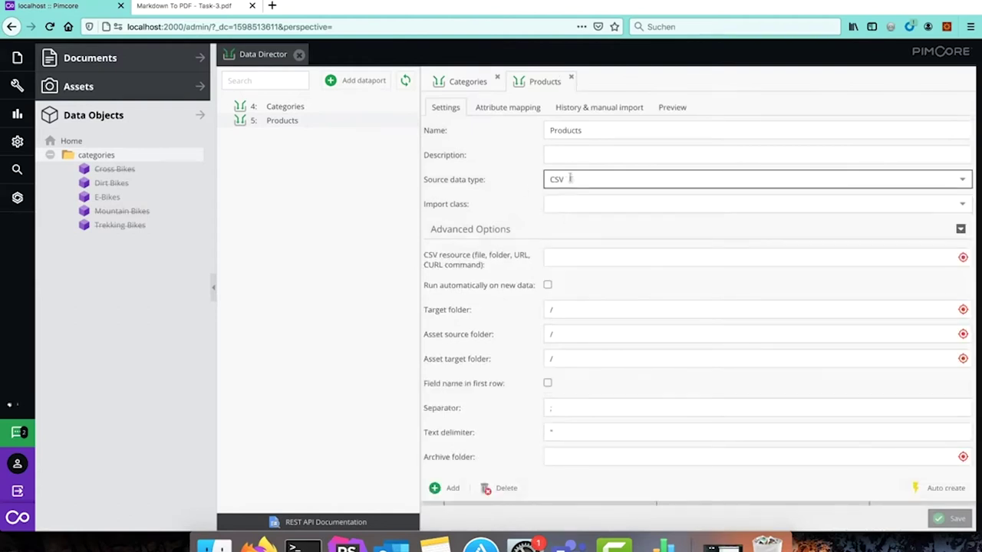
left_click(586, 203)
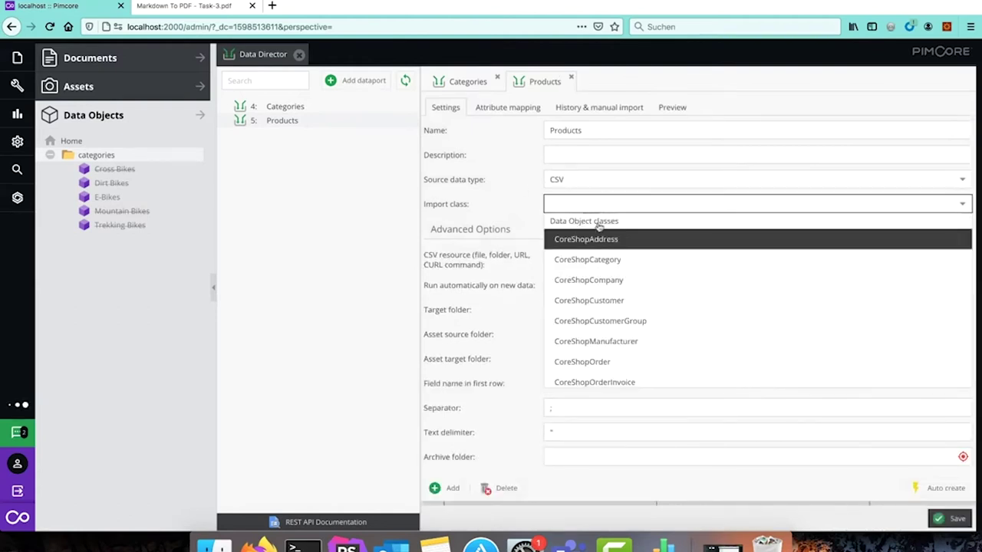
scroll(667, 311, "down", 3)
scroll(667, 312, "down", 1)
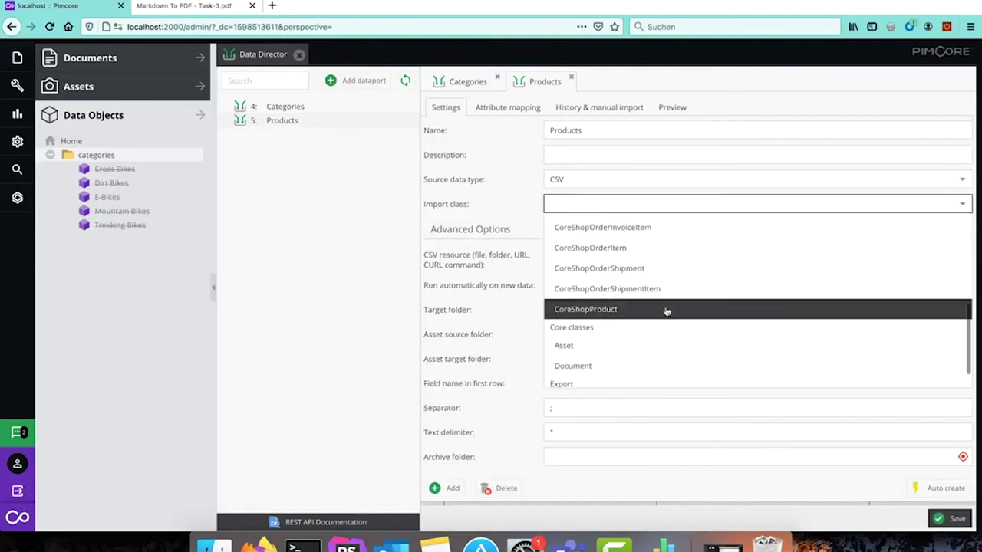
left_click(634, 309)
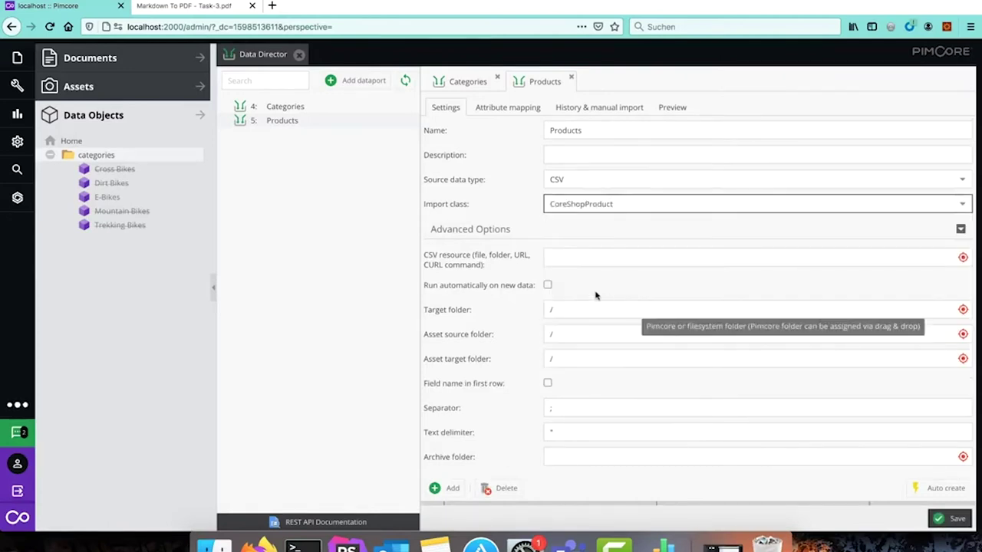
Step: Use products-with-categories.csv with header row, target folder /products, auto-create fields, and save
left_click(122, 89)
left_click_drag(107, 141, 591, 258)
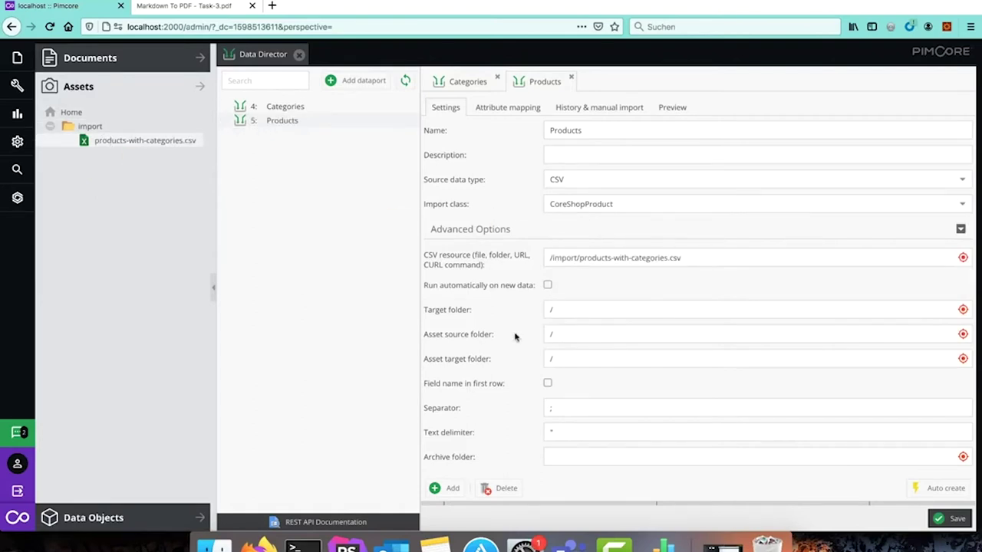
scroll(514, 336, "down", 2)
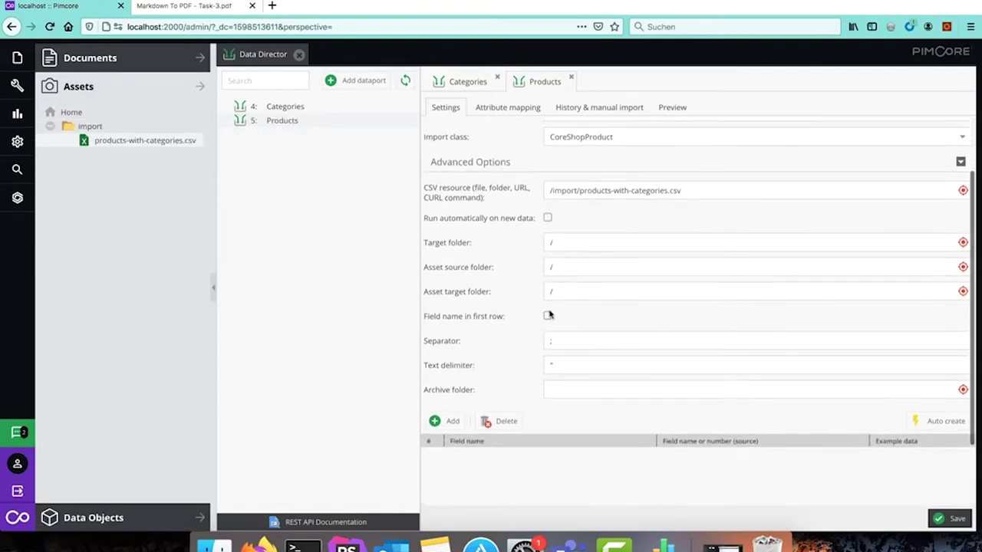
left_click(548, 316)
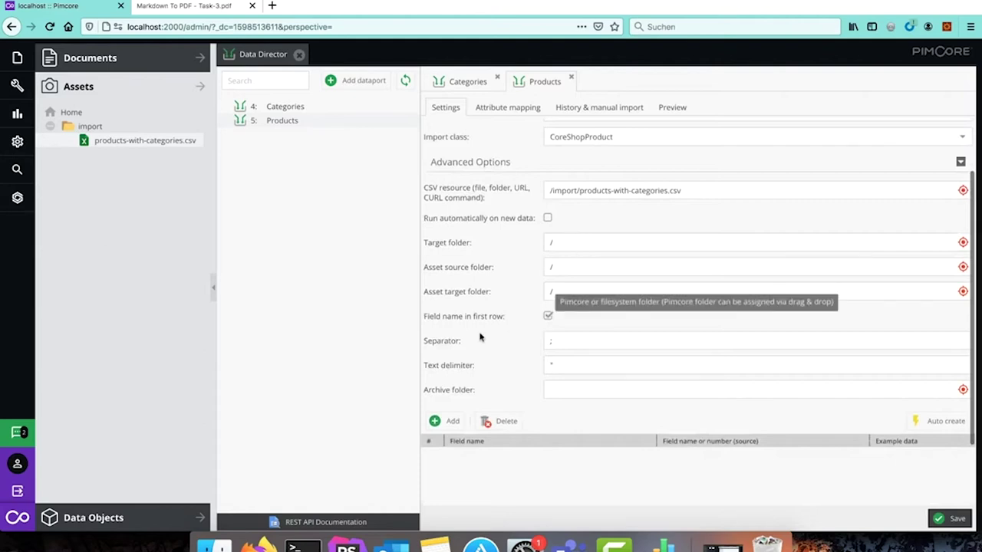
left_click(573, 243)
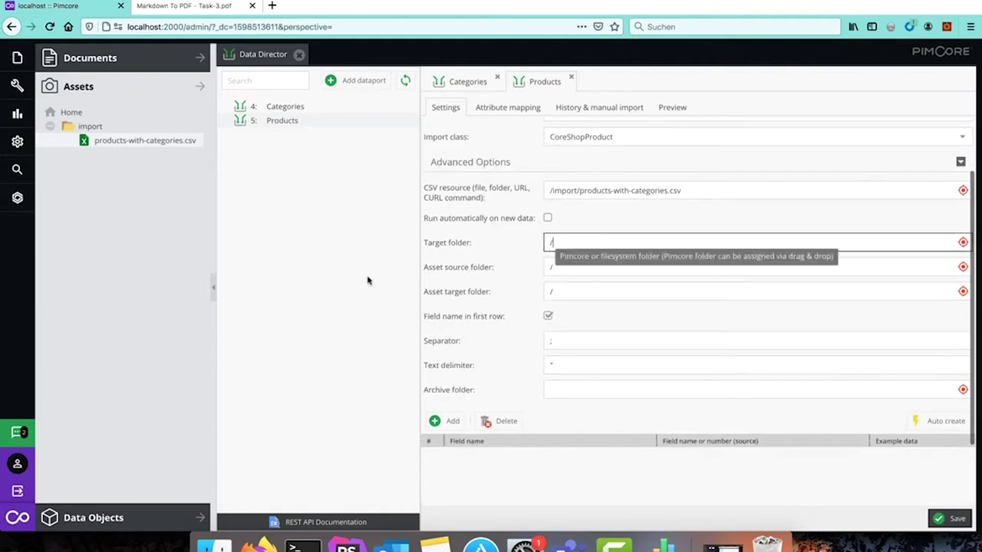
type("p")
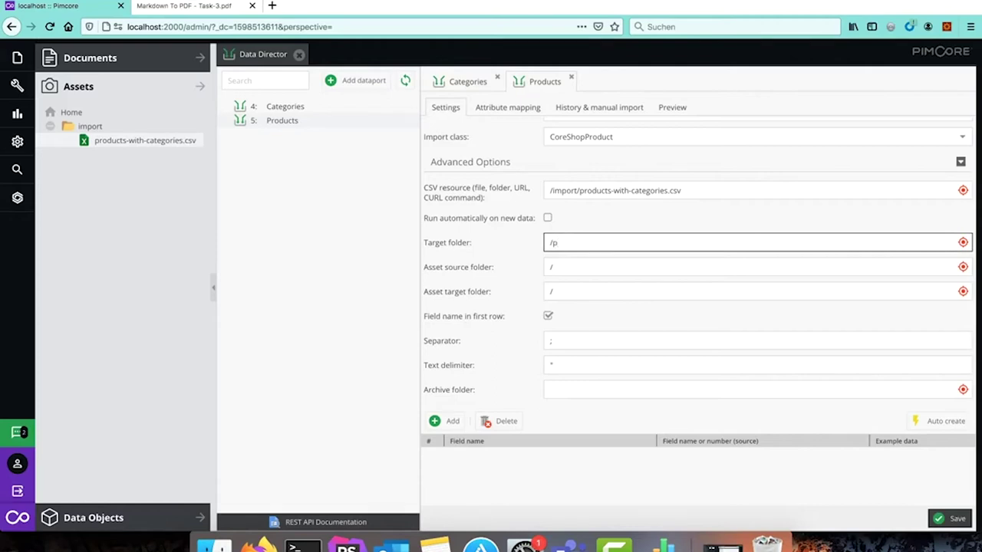
type("rodcuts")
key("BackSpace")
key("BackSpace")
key("BackSpace")
key("BackSpace")
type("ucts")
left_click(935, 421)
scroll(709, 412, "down", 2)
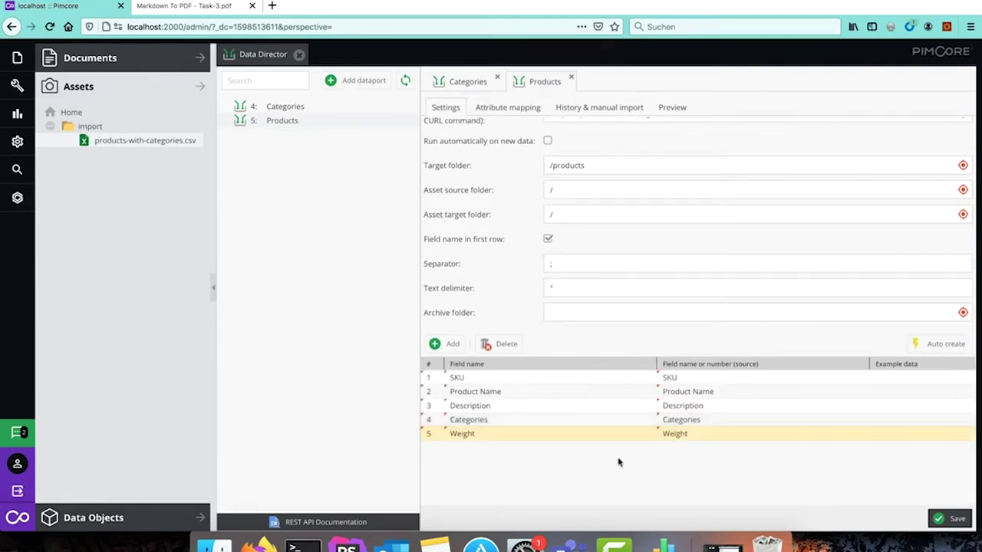
key("ctrl+s")
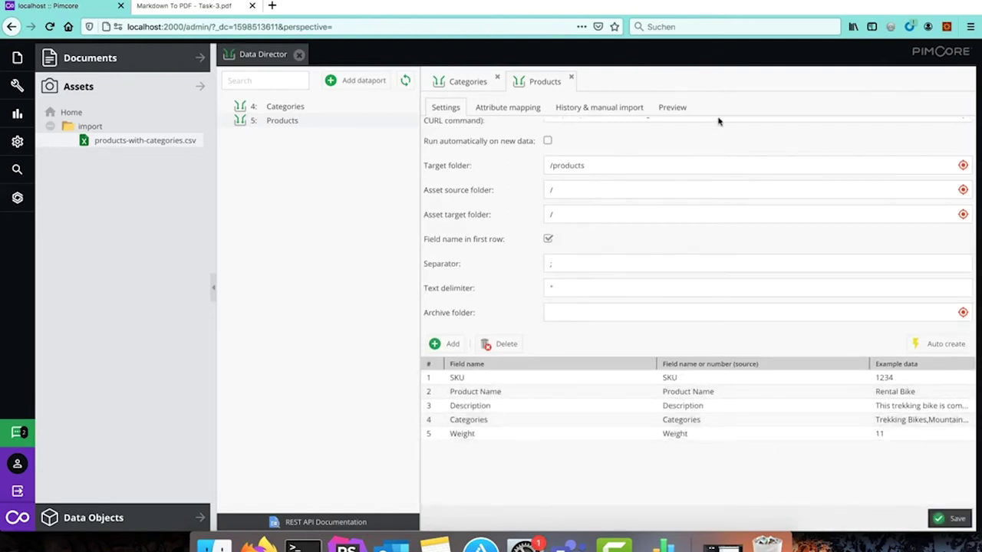
Step: Import raw data from the default CSV file and preview the Rental Bike and Dirt Flyer rows
left_click(598, 107)
left_click(469, 138)
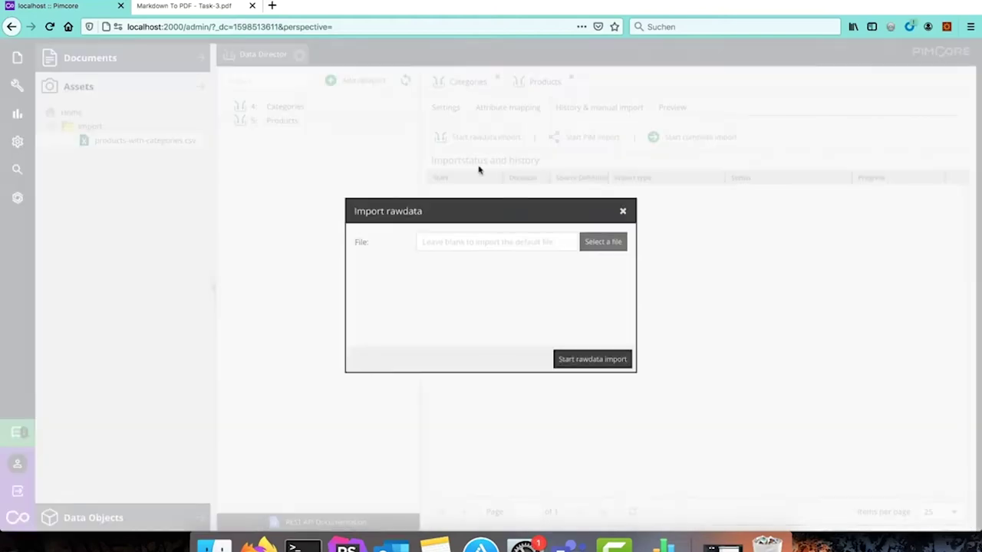
left_click(590, 361)
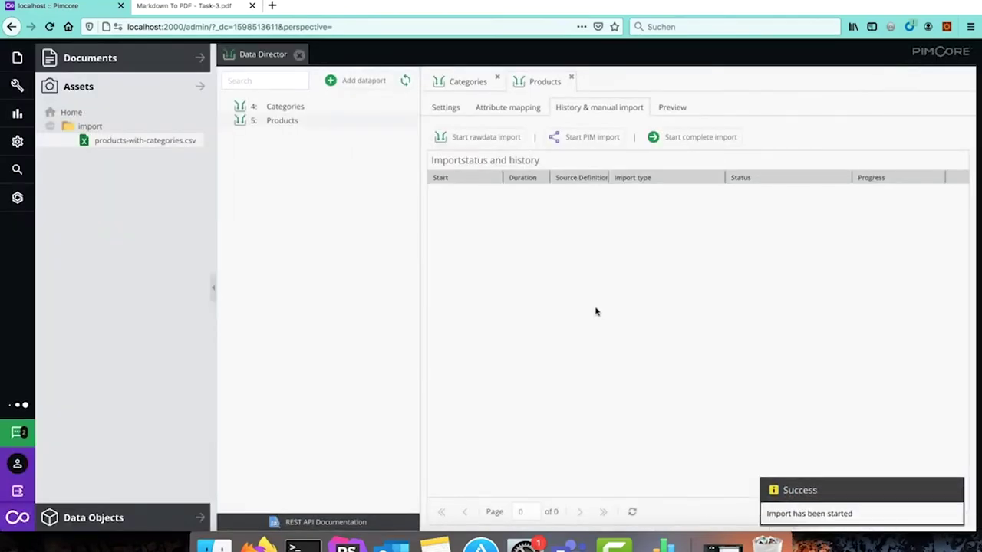
left_click(673, 109)
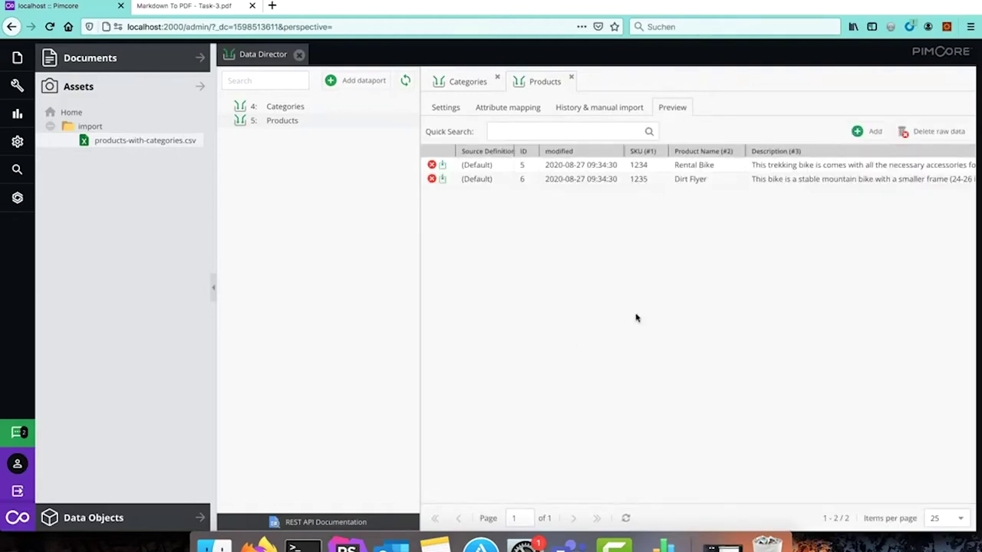
Step: Compare the raw data preview against the Numbers spreadsheet, then open the Products attribute mapping
scroll(729, 245, "right", 15)
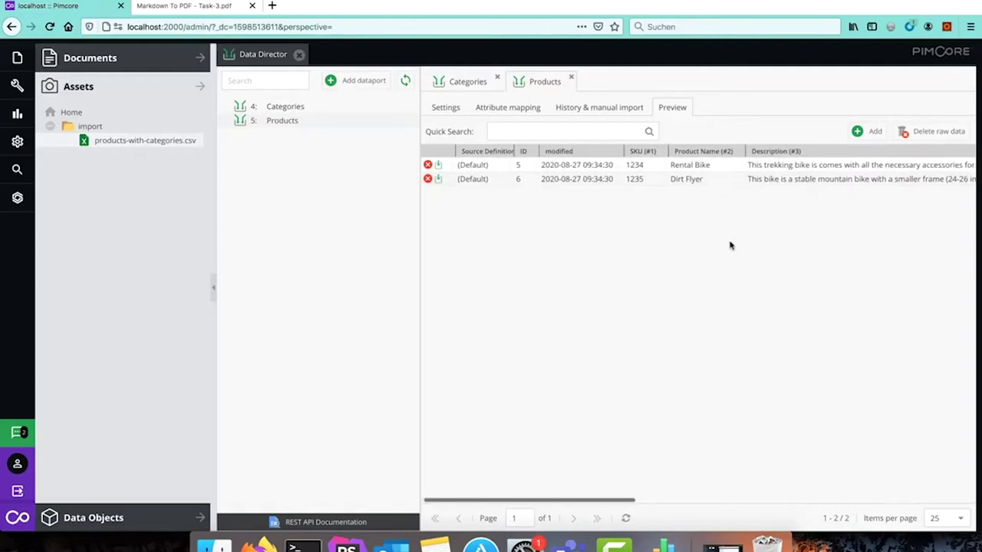
scroll(729, 245, "right", 10)
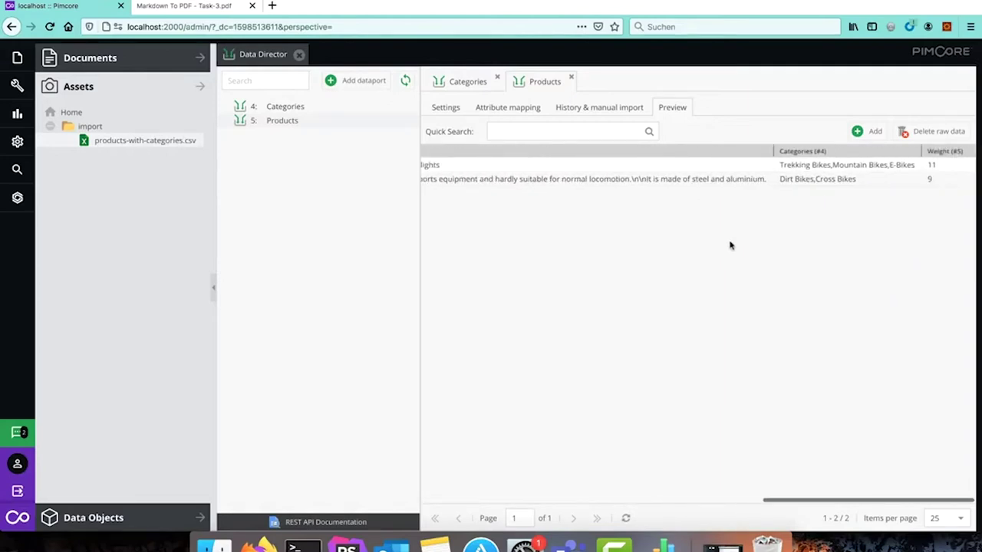
left_click(661, 546)
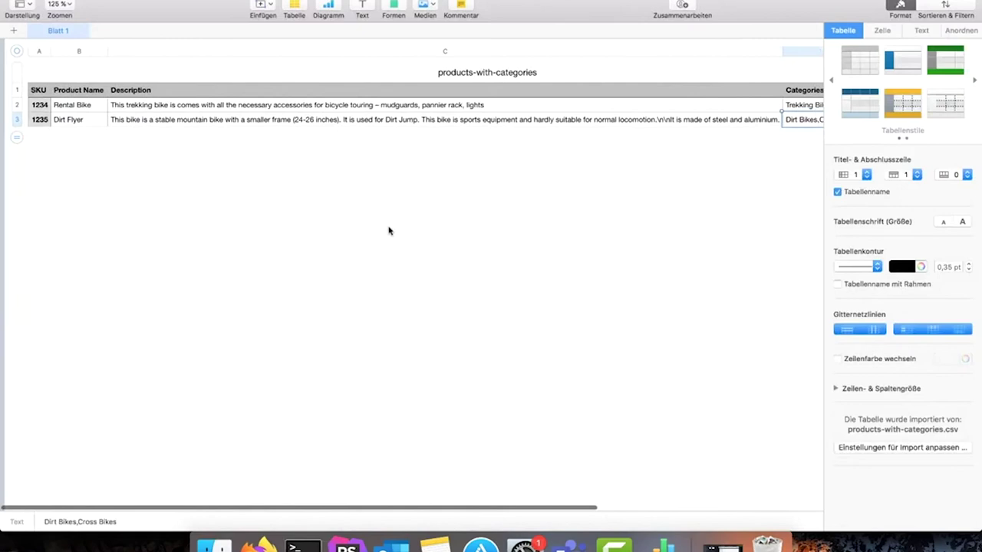
scroll(388, 230, "right", 10)
left_click(261, 546)
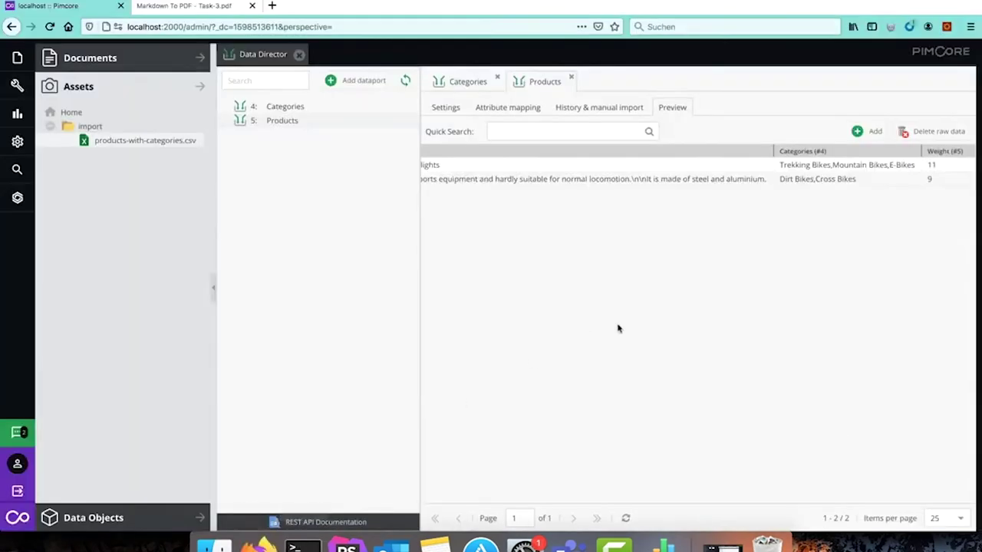
scroll(618, 328, "left", 10)
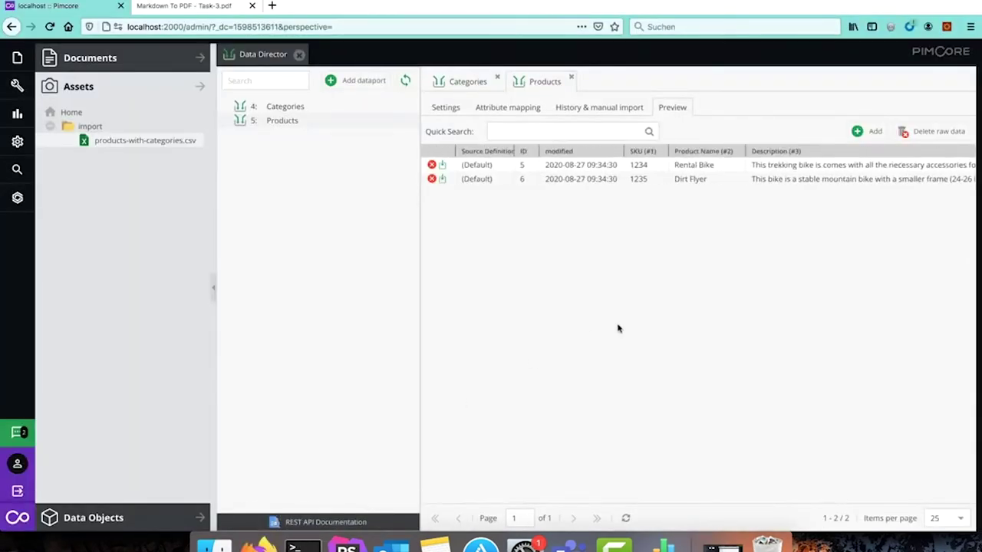
scroll(603, 312, "right", 10)
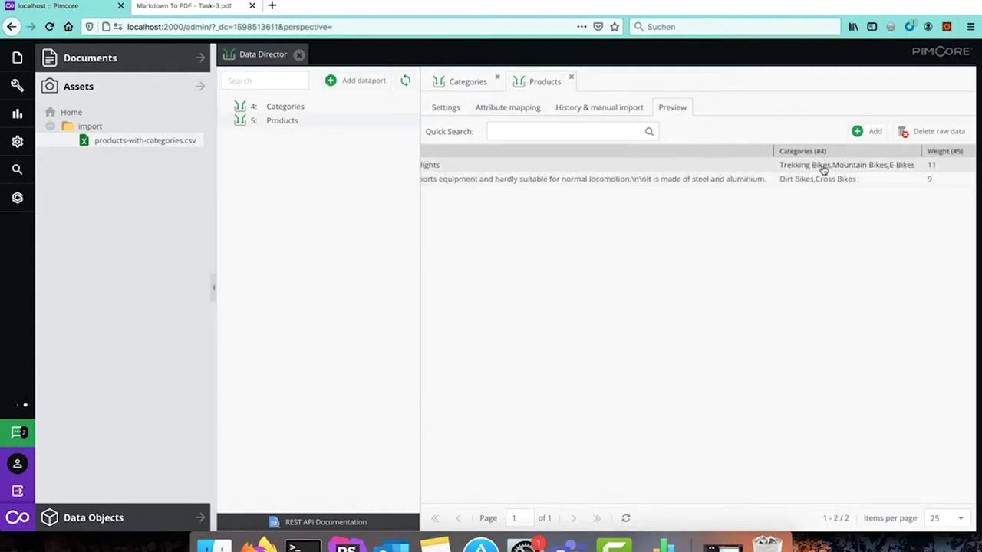
scroll(771, 198, "left", 10)
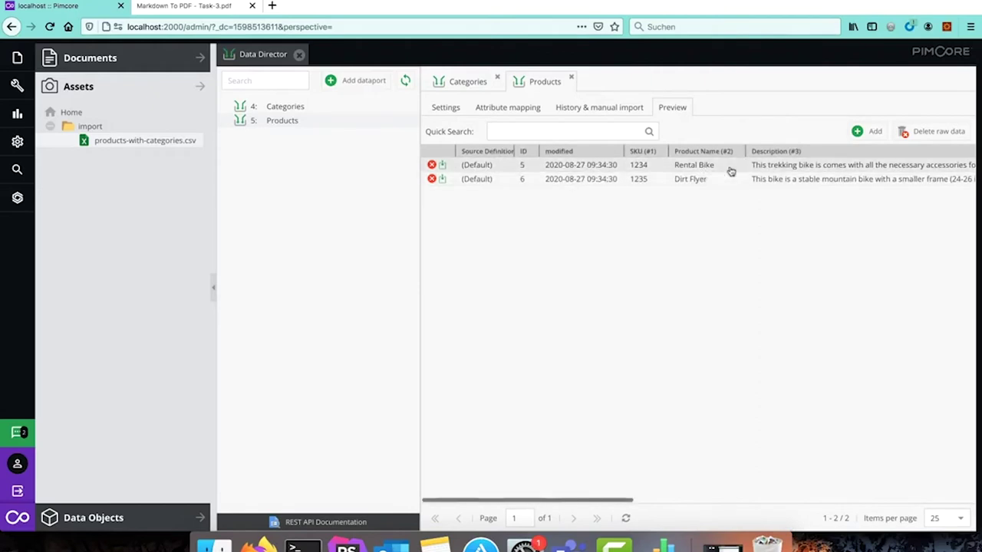
left_click(500, 107)
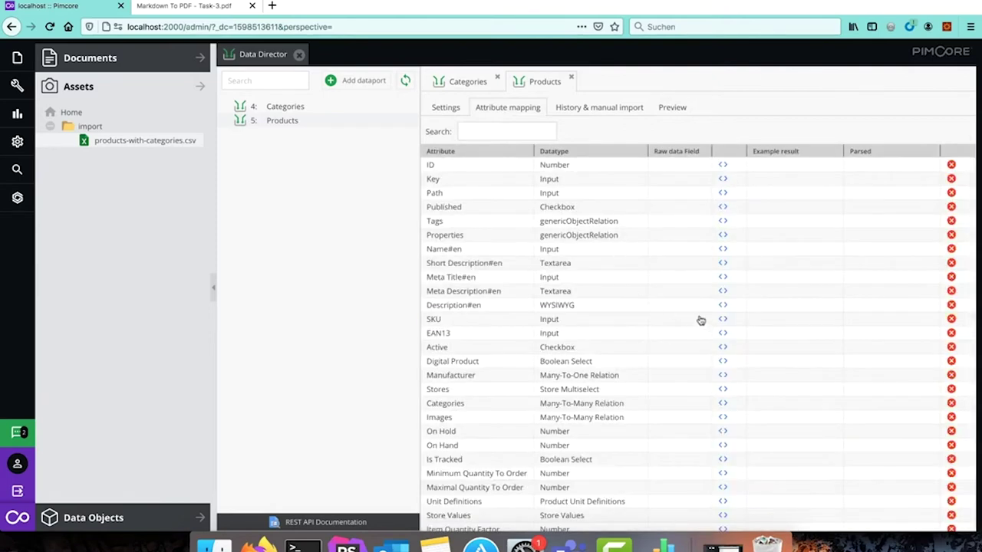
Step: Map SKU to the SKU raw field and make it the key attribute
left_click(700, 321)
left_click(701, 321)
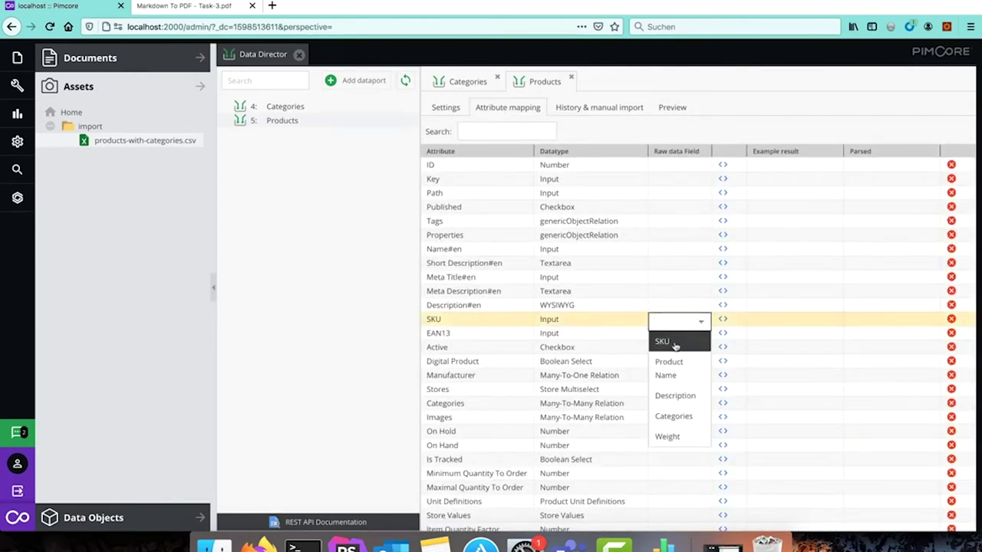
left_click(674, 344)
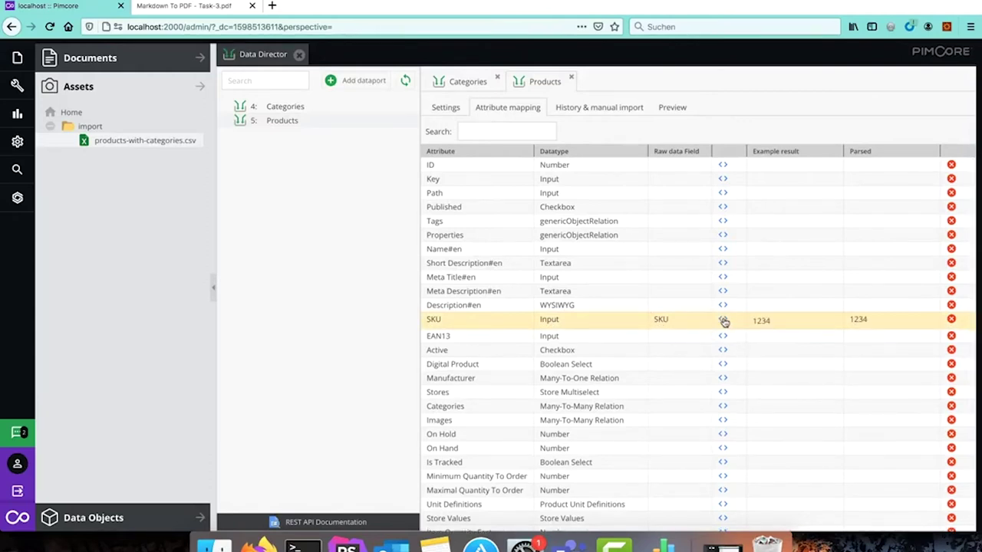
left_click(724, 321)
left_click(300, 185)
left_click(756, 418)
Step: Map Name#en to Product Name and Description#en to Description
left_click(704, 251)
left_click(704, 251)
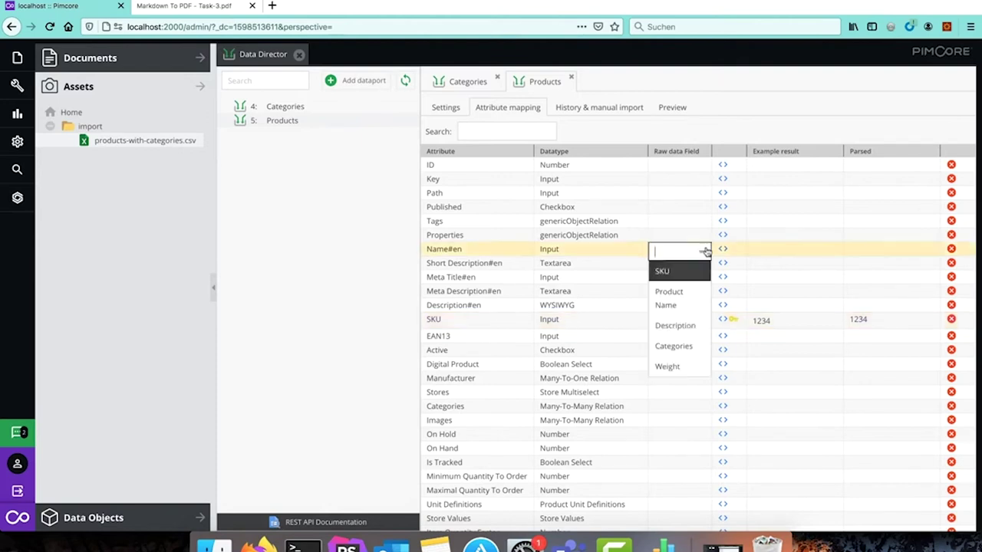
left_click(686, 295)
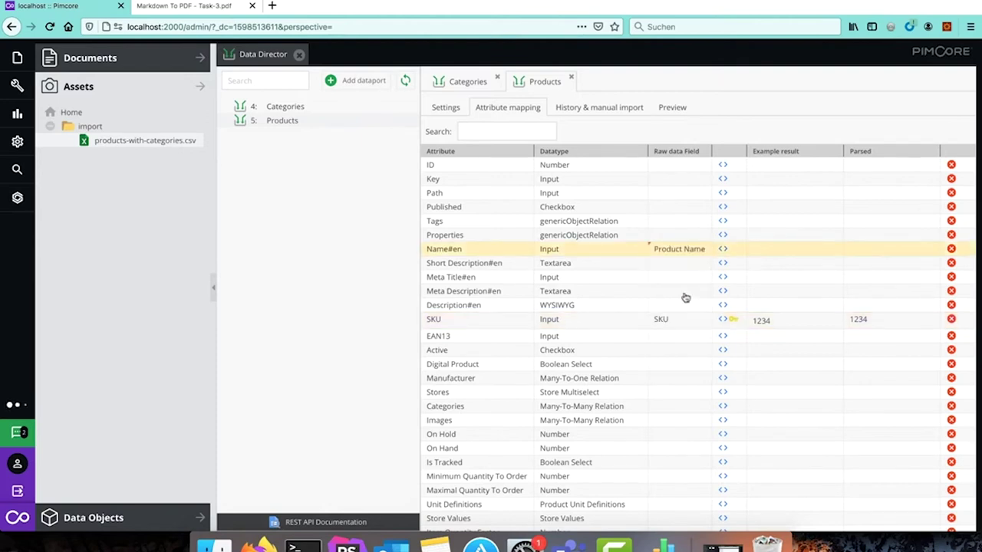
scroll(683, 354, "down", 5)
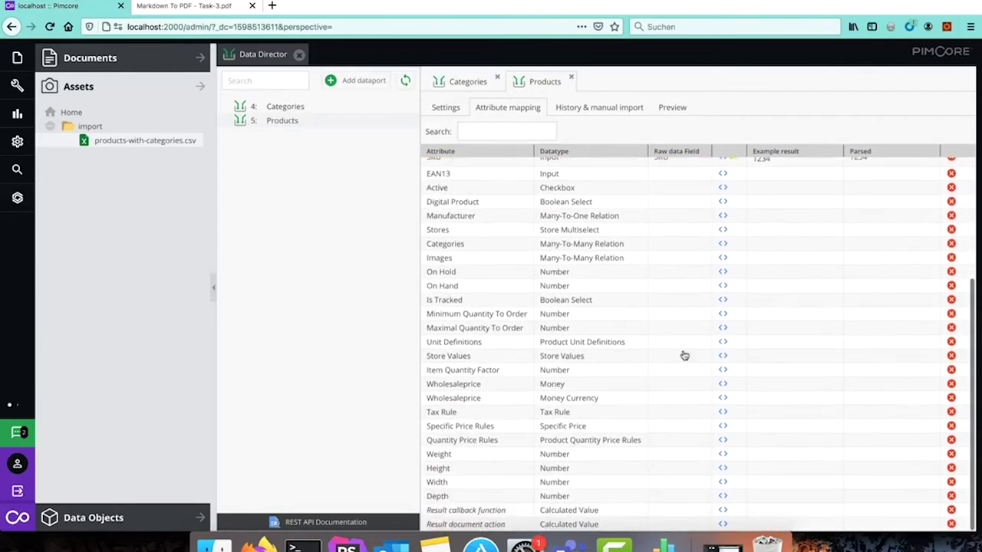
scroll(684, 355, "up", 5)
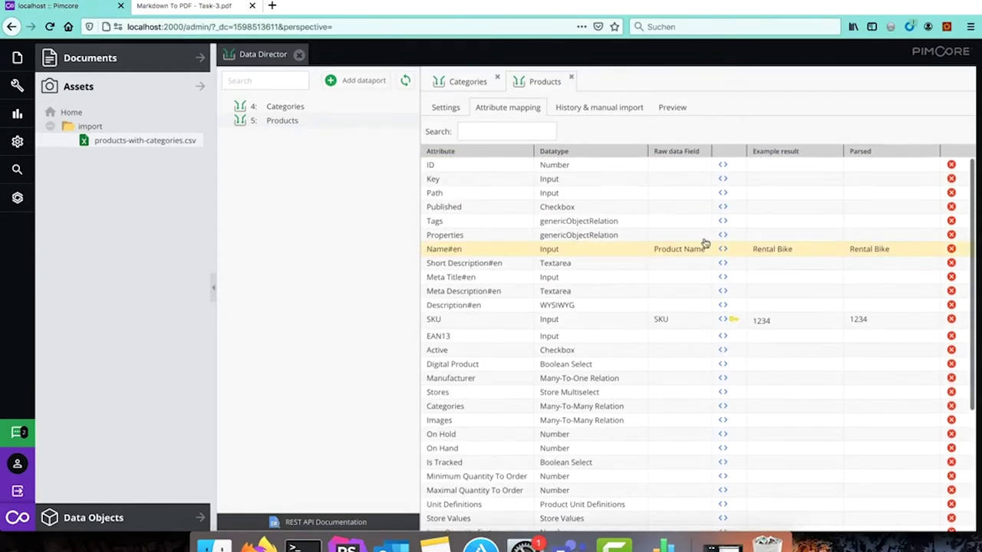
left_click(703, 308)
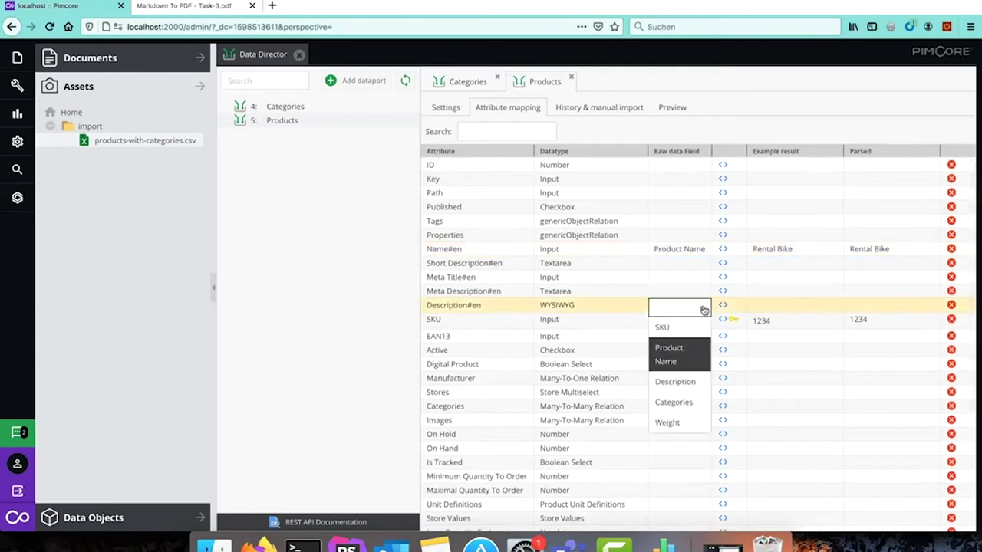
left_click(686, 379)
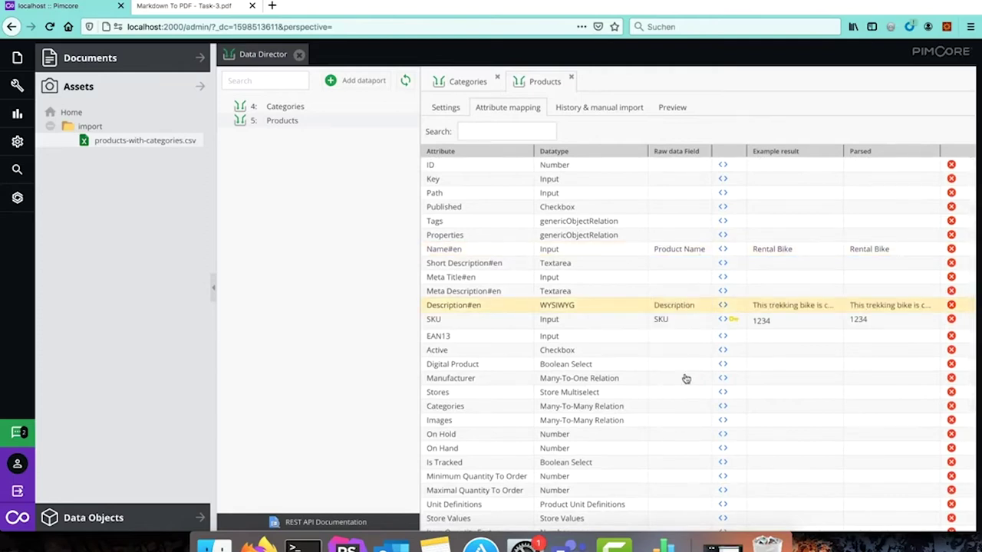
Step: Map Categories and Weight to their matching raw data fields
left_click(702, 410)
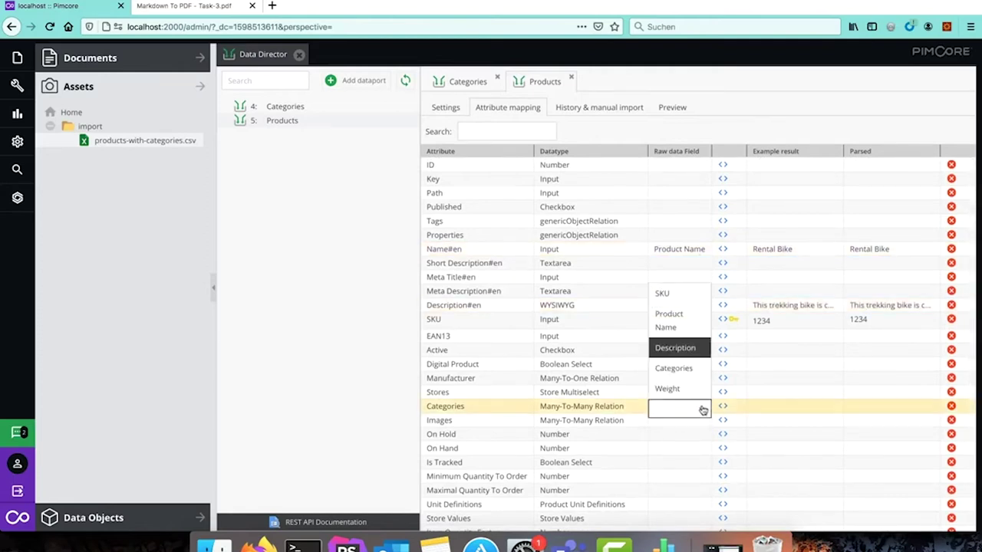
left_click(673, 368)
scroll(679, 454, "down", 4)
scroll(680, 454, "down", 1)
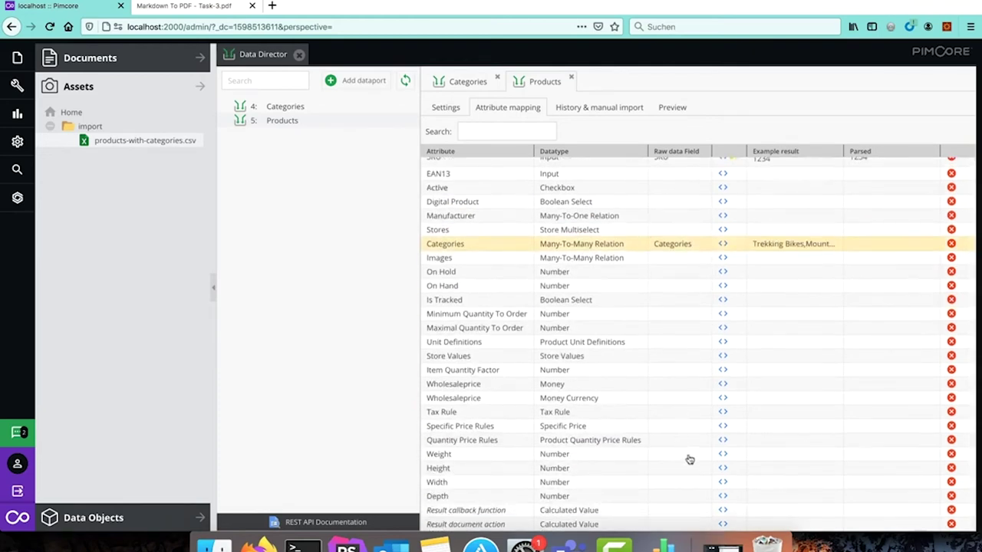
left_click(697, 460)
left_click(675, 436)
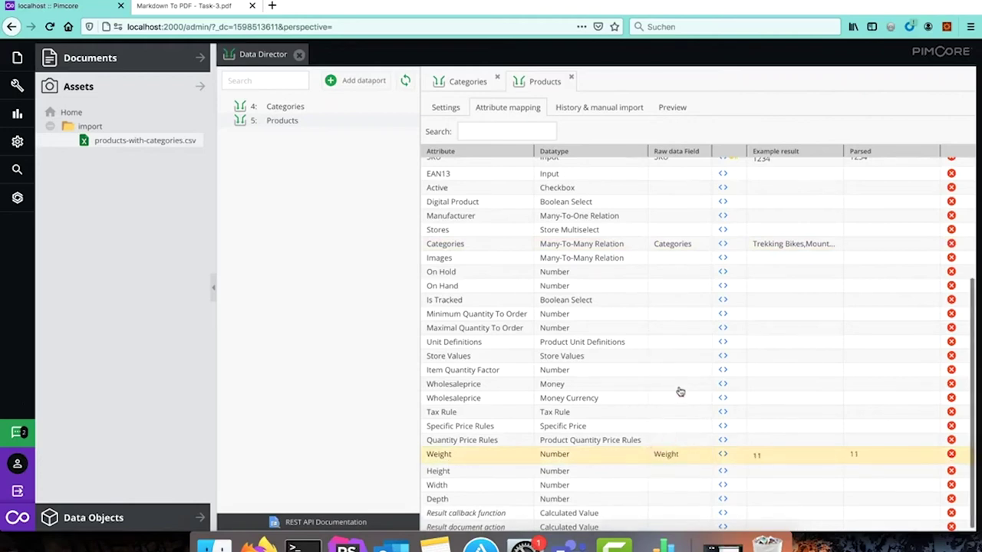
scroll(679, 392, "up", 5)
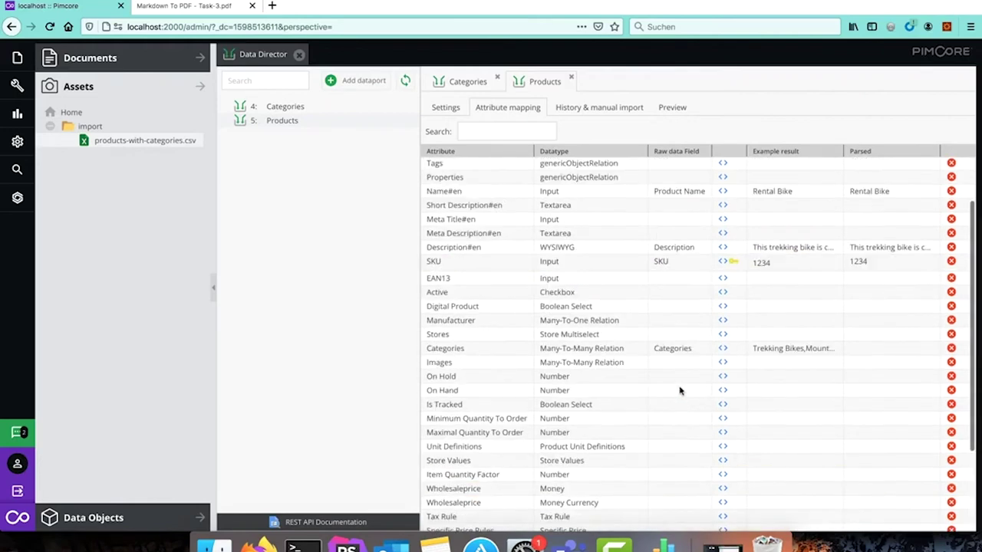
double_click(844, 148)
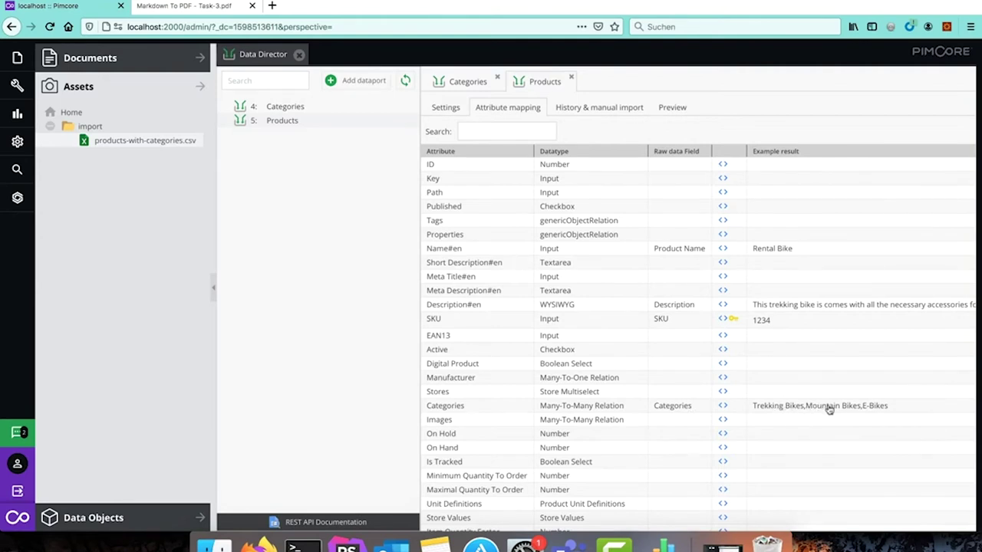
Step: Open the Categories mapping settings to see $params['value'] holding Trekking Bikes,Mountain Bikes,E-Bikes
left_click(723, 406)
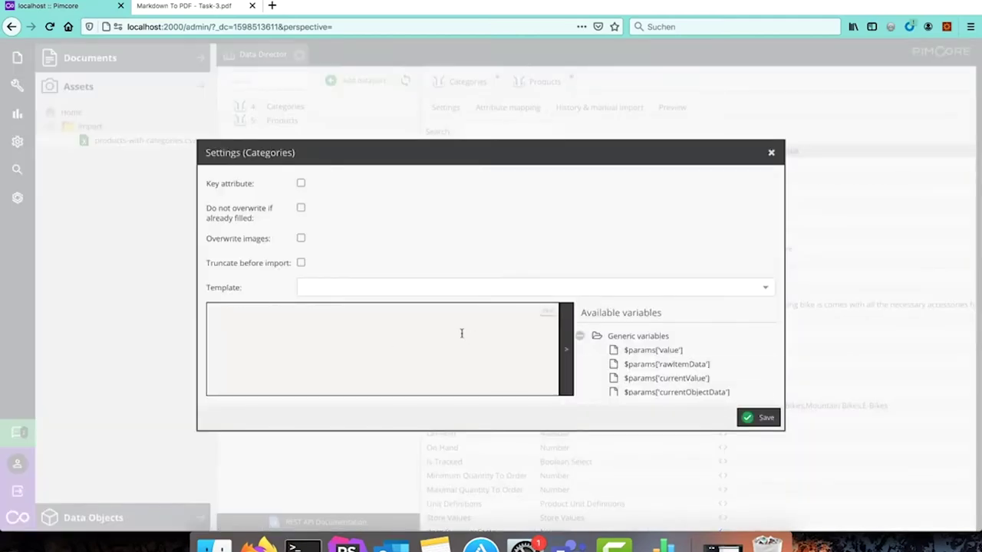
mouse_move(716, 352)
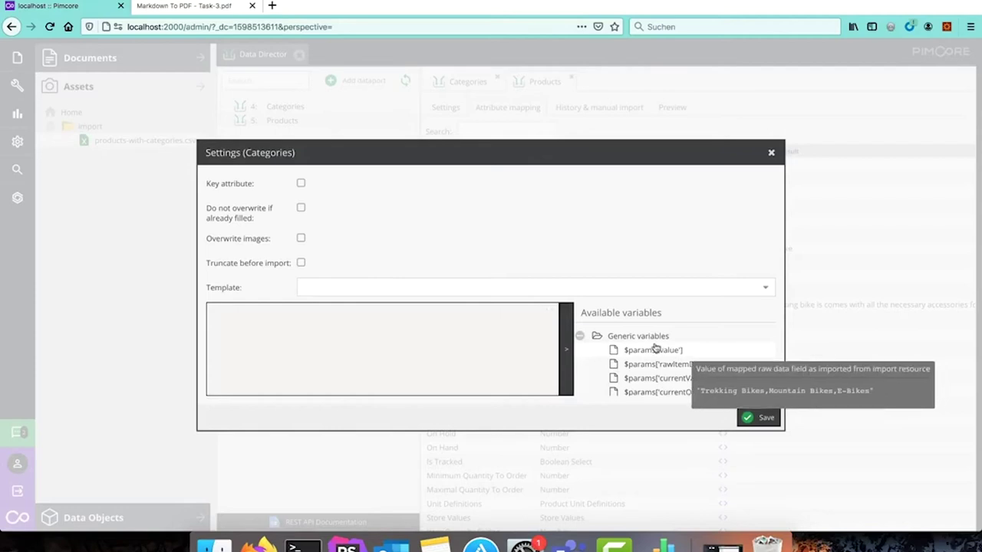
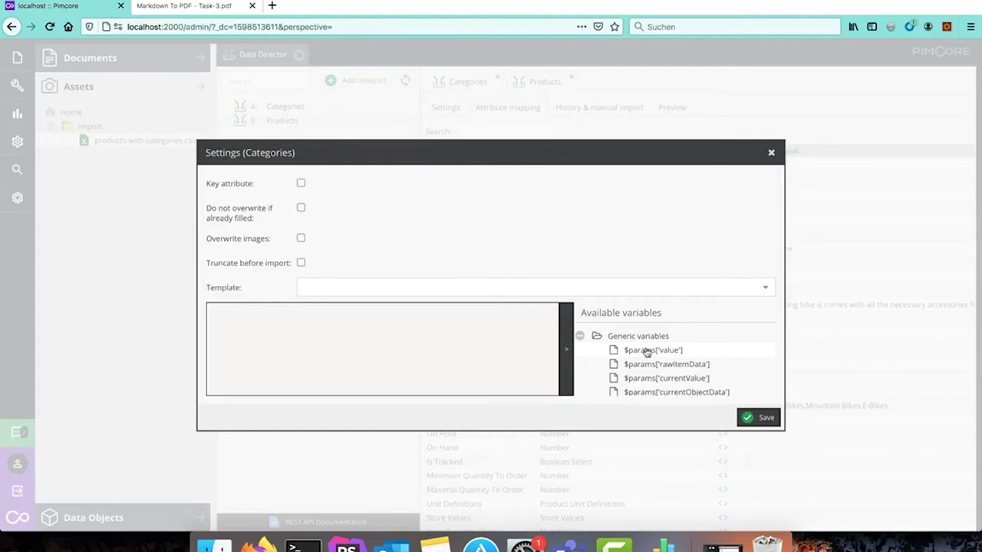
Step: Apply the 'Assign CoreShopCategory object by Path' template to the Categories callback and select its (array) value cast
left_click(764, 287)
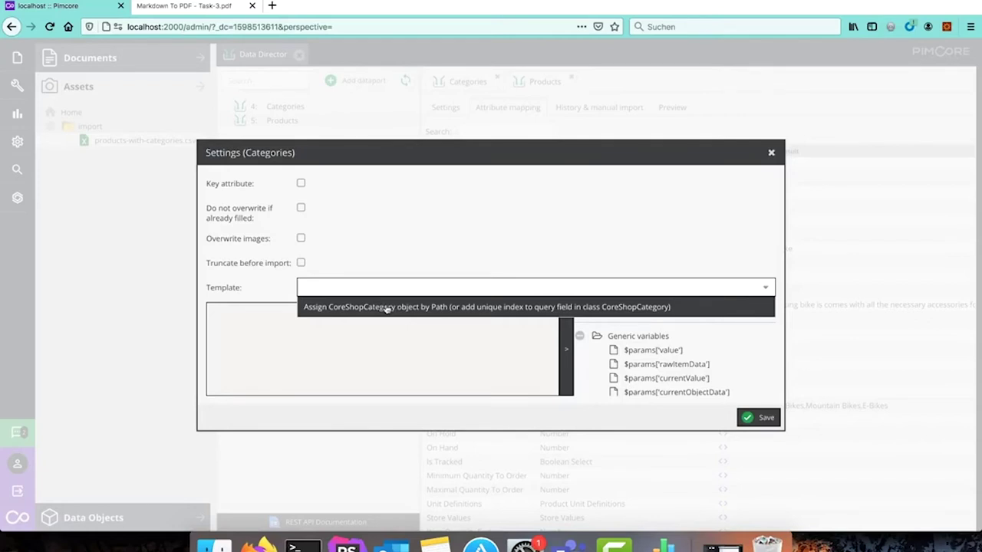
left_click(387, 307)
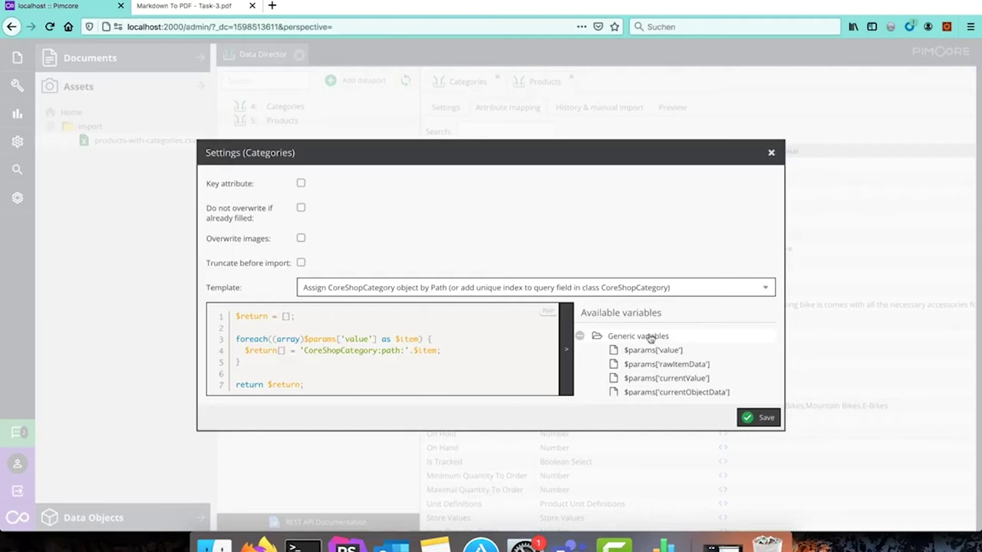
mouse_move(659, 354)
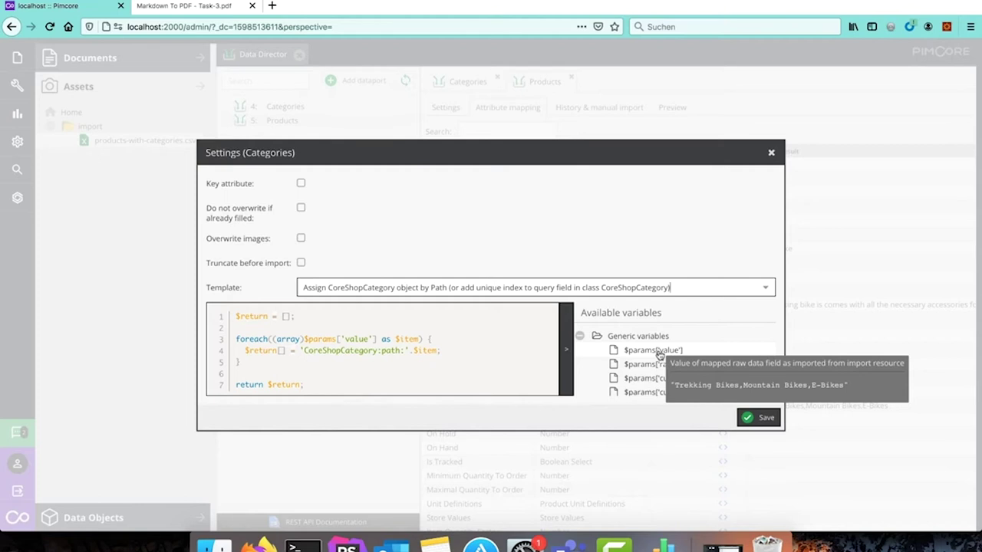
left_click(658, 354)
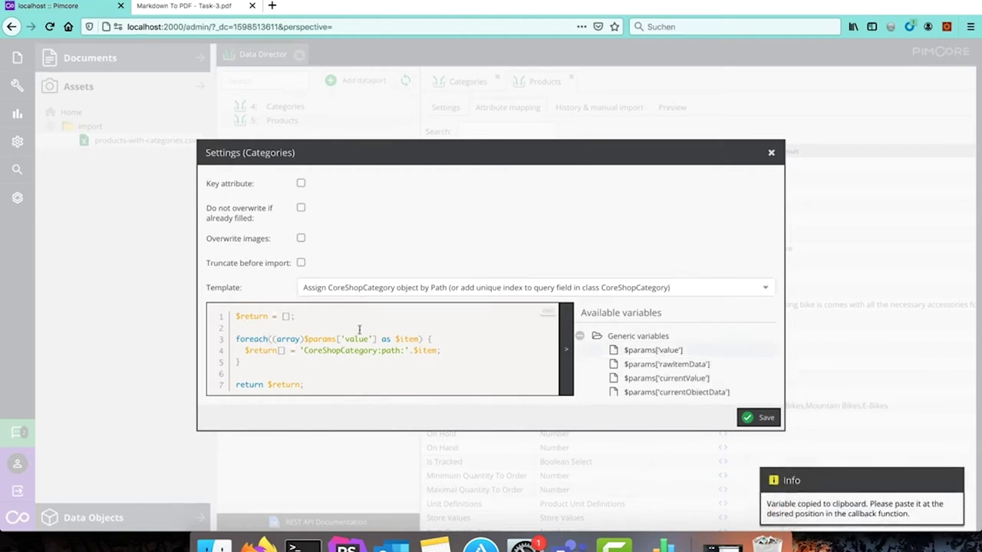
left_click_drag(324, 336, 241, 335)
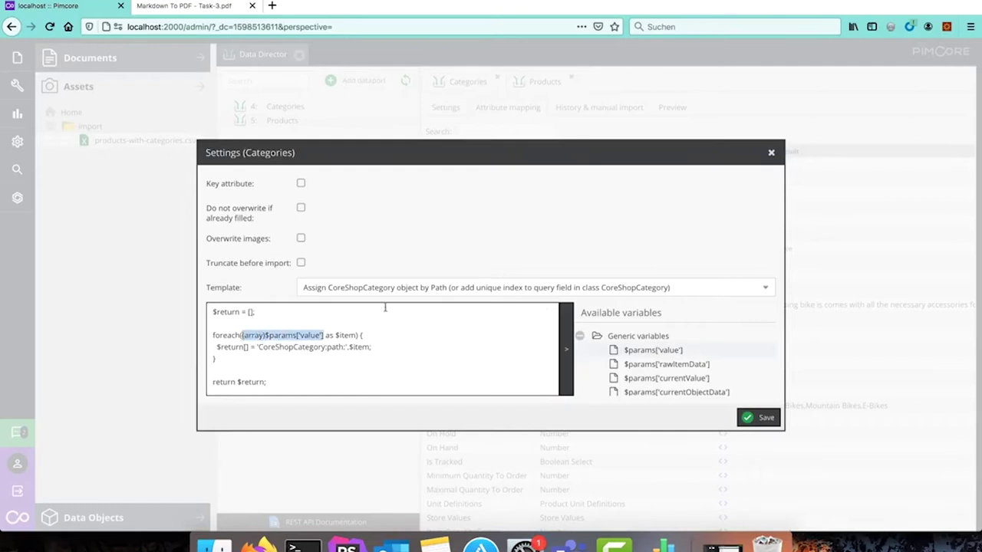
Step: Replace the array cast with explode(',', $params['value']) and review the CoreShopCategory:path return line
type("explode(',', $params['value'])")
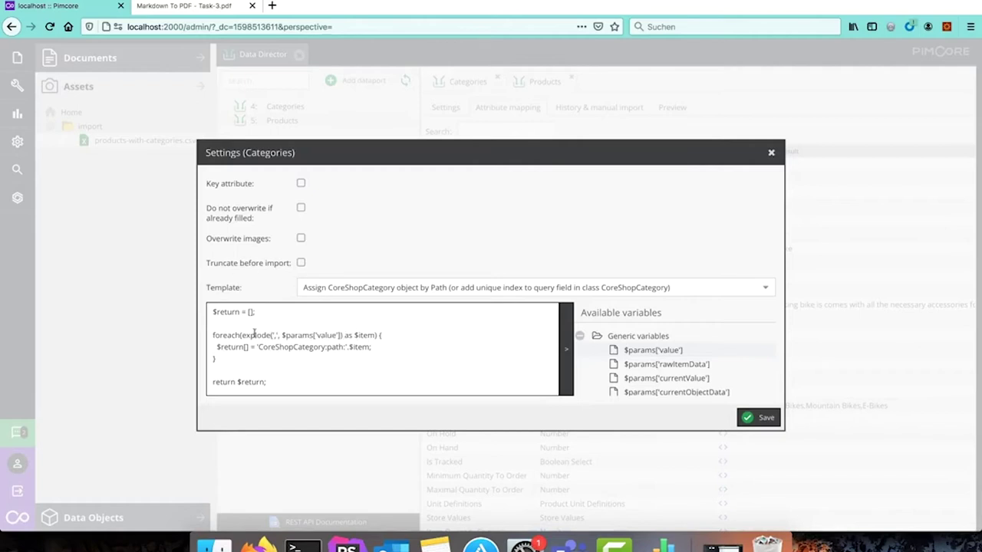
left_click_drag(241, 334, 342, 335)
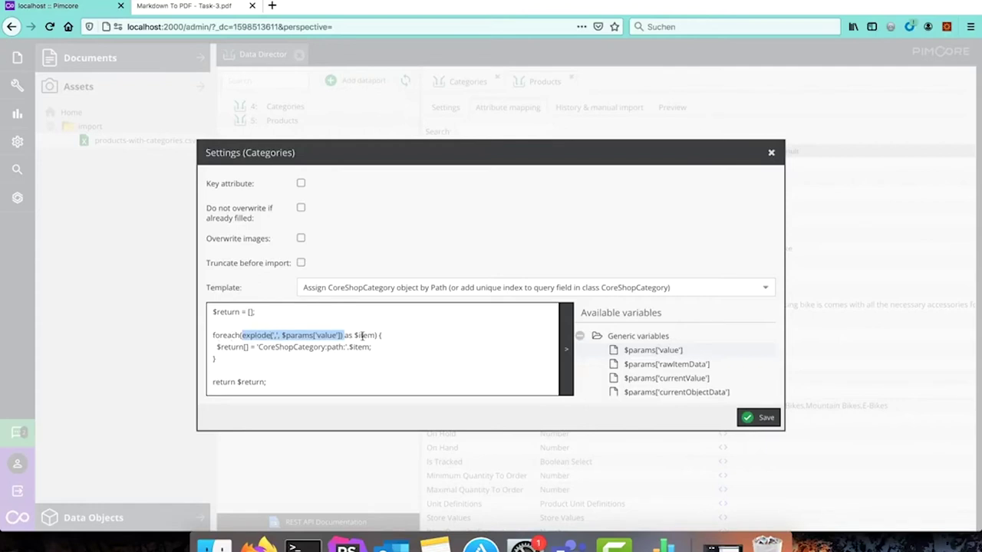
mouse_move(671, 360)
left_click_drag(258, 346, 345, 346)
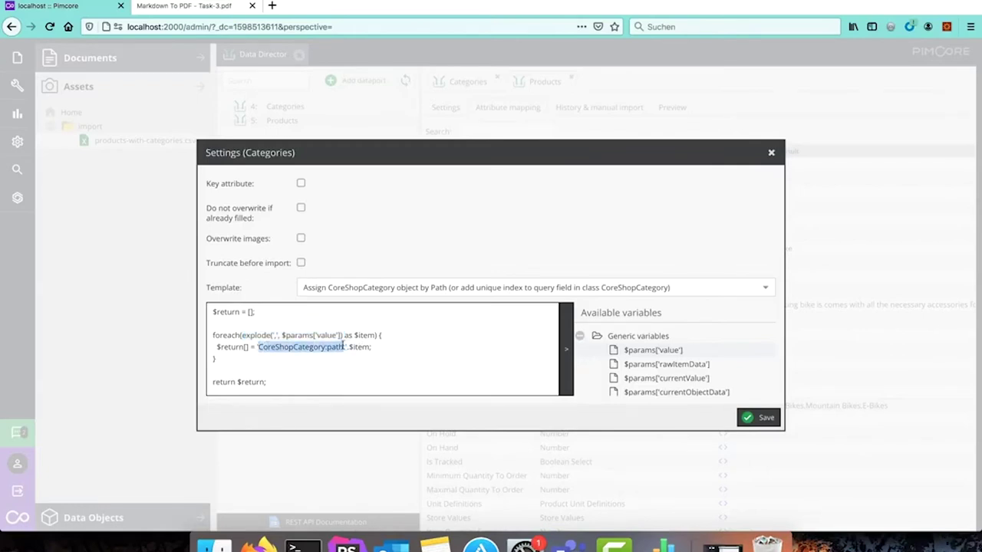
left_click(278, 346)
left_click(326, 349)
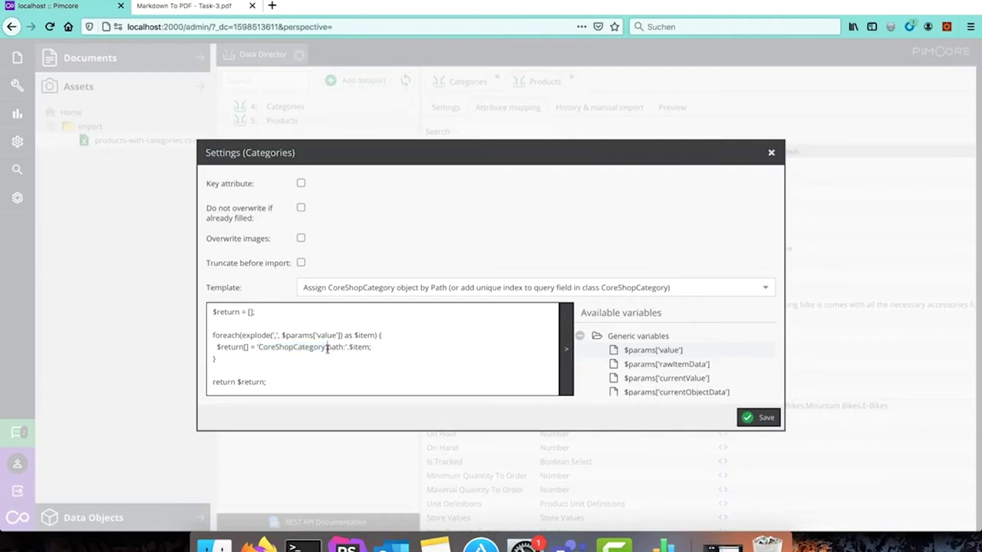
left_click(342, 347)
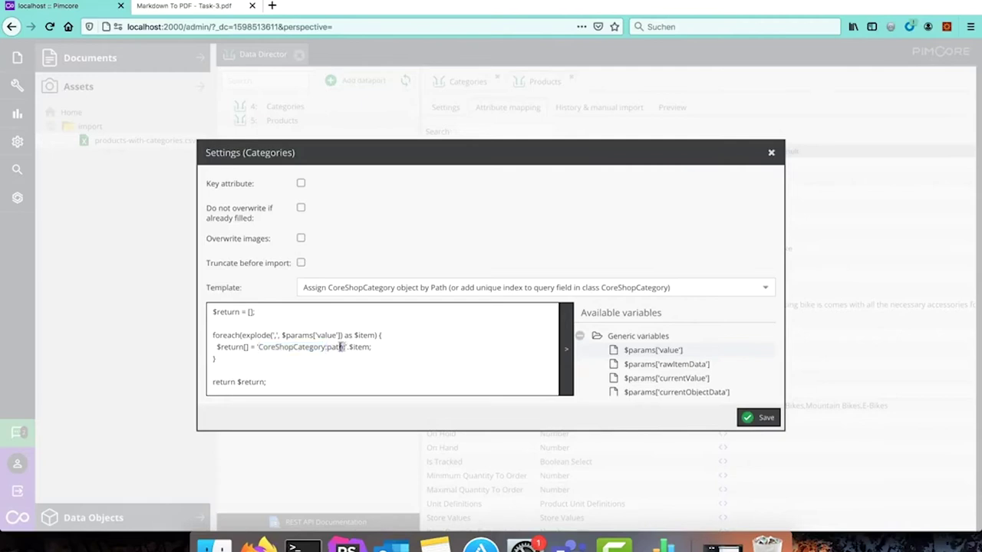
double_click(279, 345)
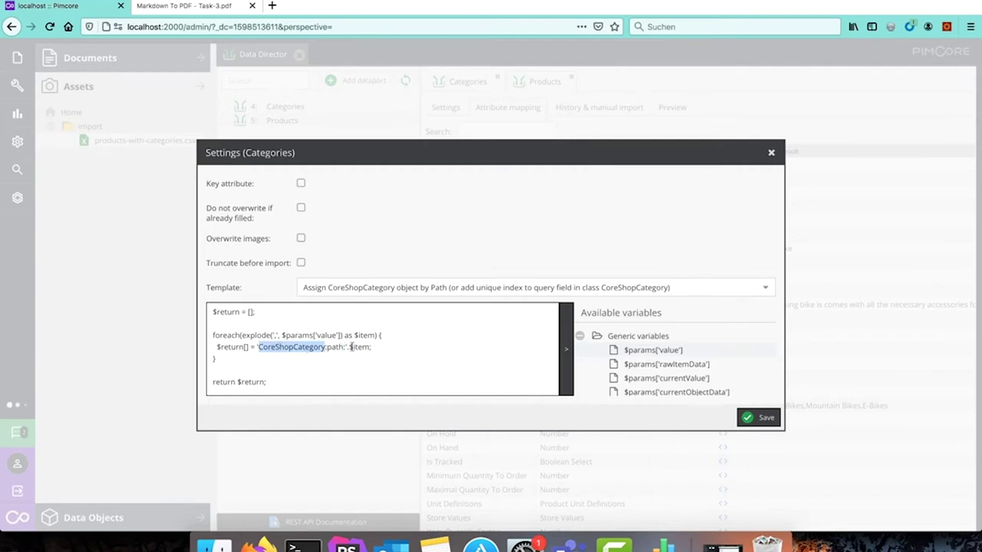
double_click(335, 346)
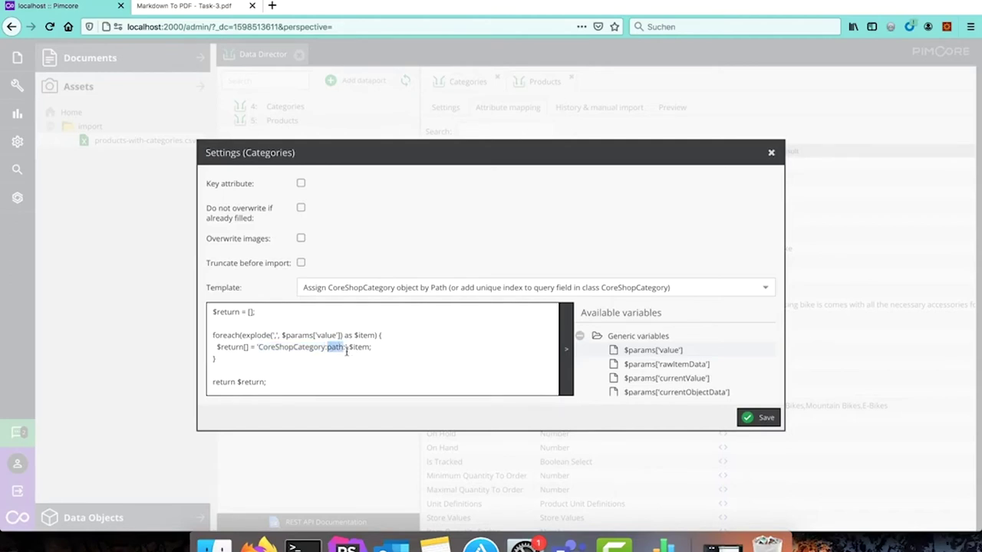
left_click_drag(349, 348, 368, 347)
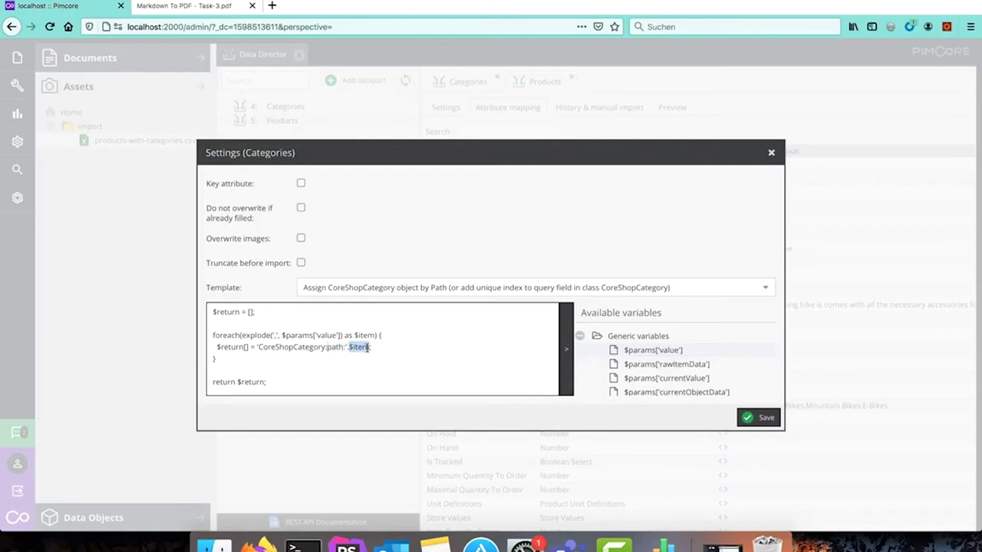
double_click(305, 348)
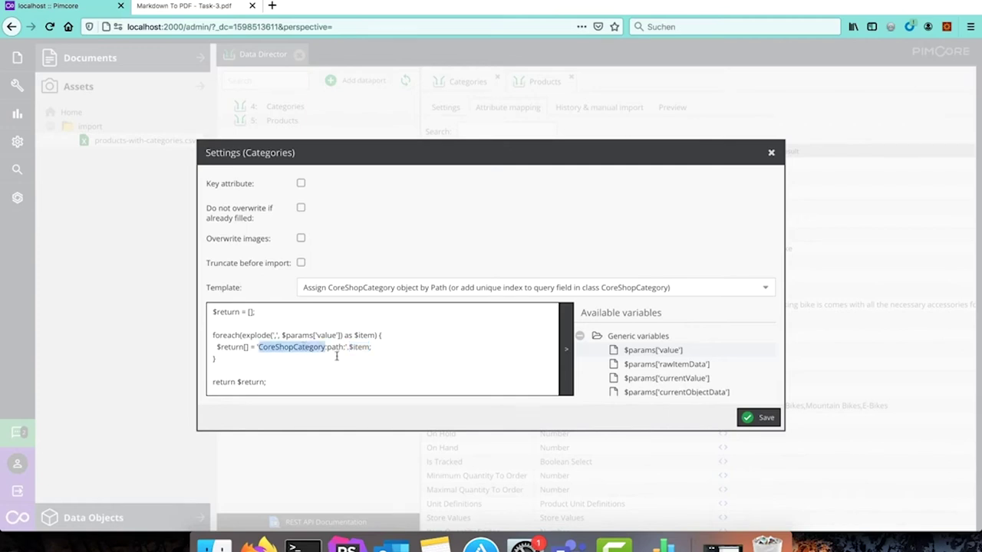
double_click(335, 348)
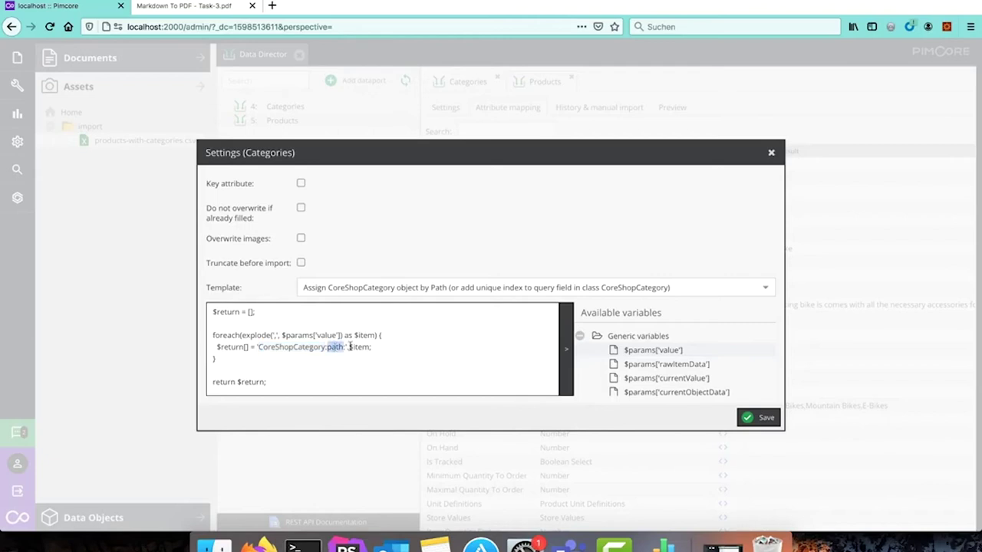
left_click(346, 347)
Step: Change the prefix to 'CoreShopCategory:path:/categories/' and save the Categories callback
type(":/categore")
key("BackSpace")
type("ies/")
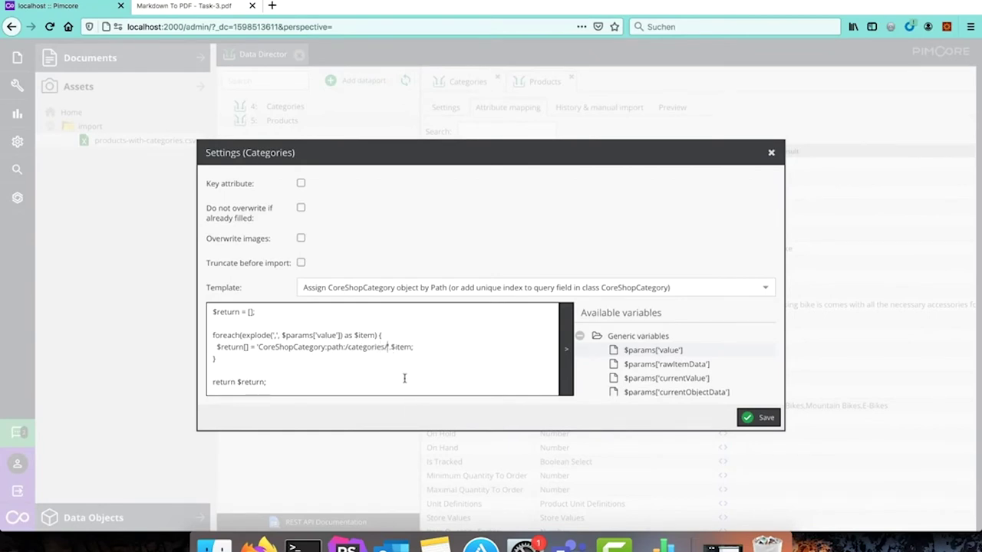
left_click(767, 419)
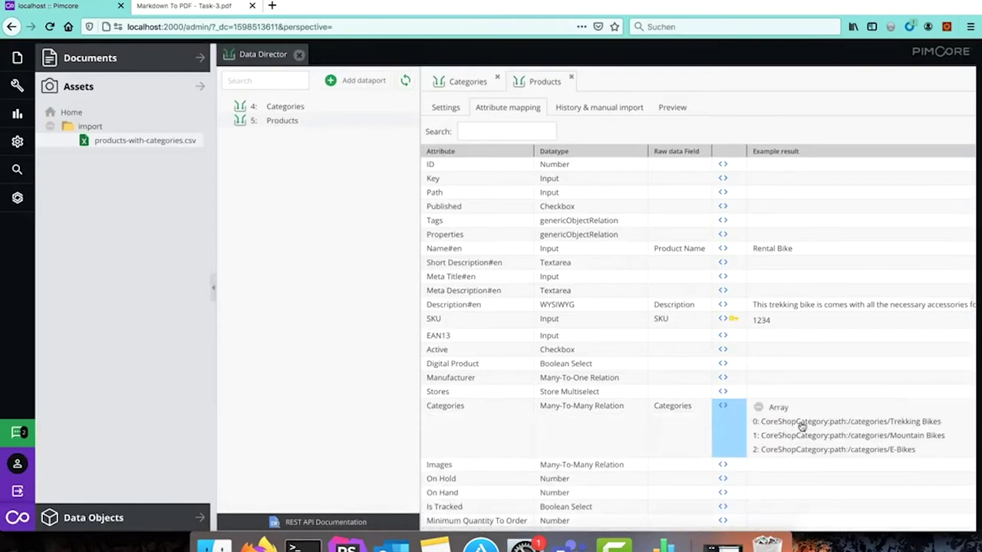
Step: Scroll the attribute mapping grid to check the parsed Categories values
scroll(798, 430, "right", 3)
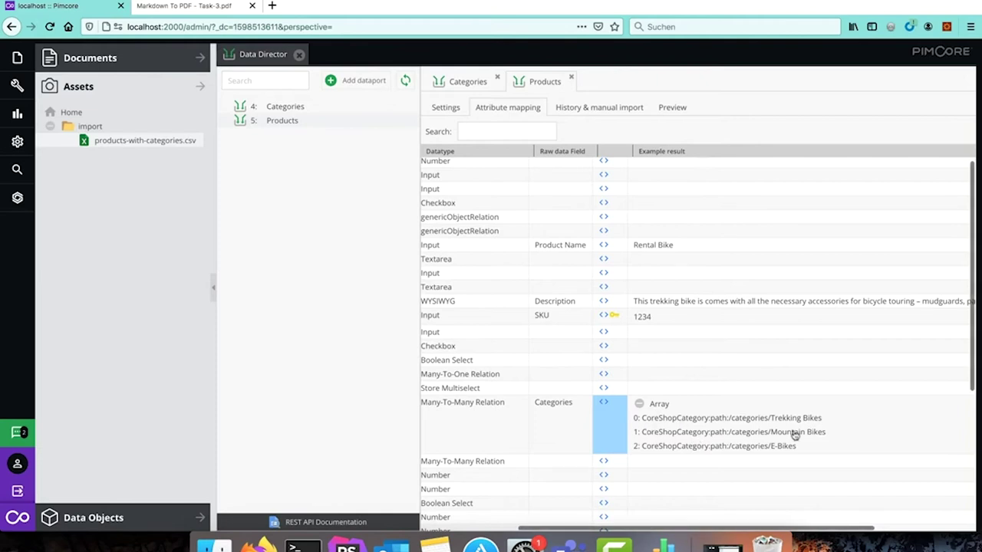
scroll(794, 435, "right", 3)
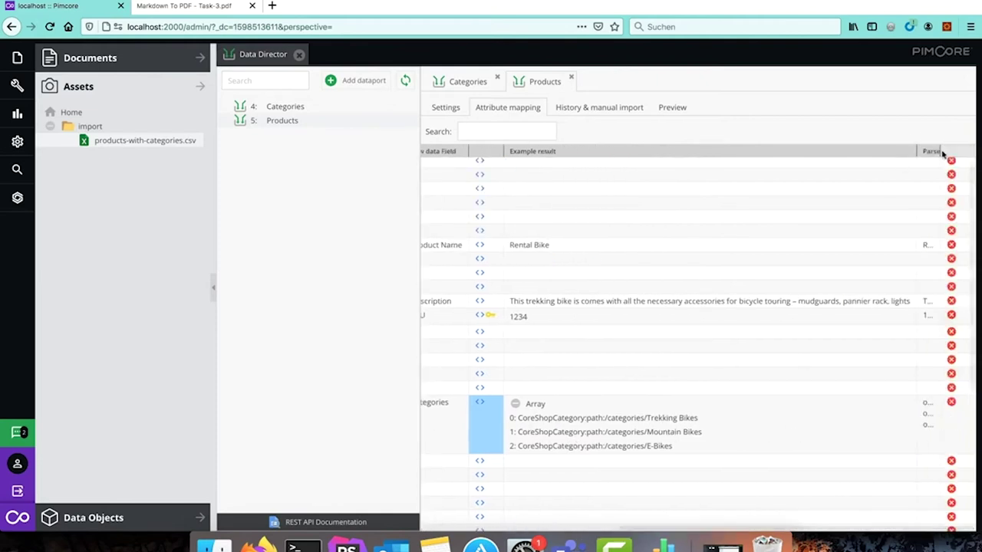
scroll(874, 261, "right", 8)
scroll(771, 429, "right", 1)
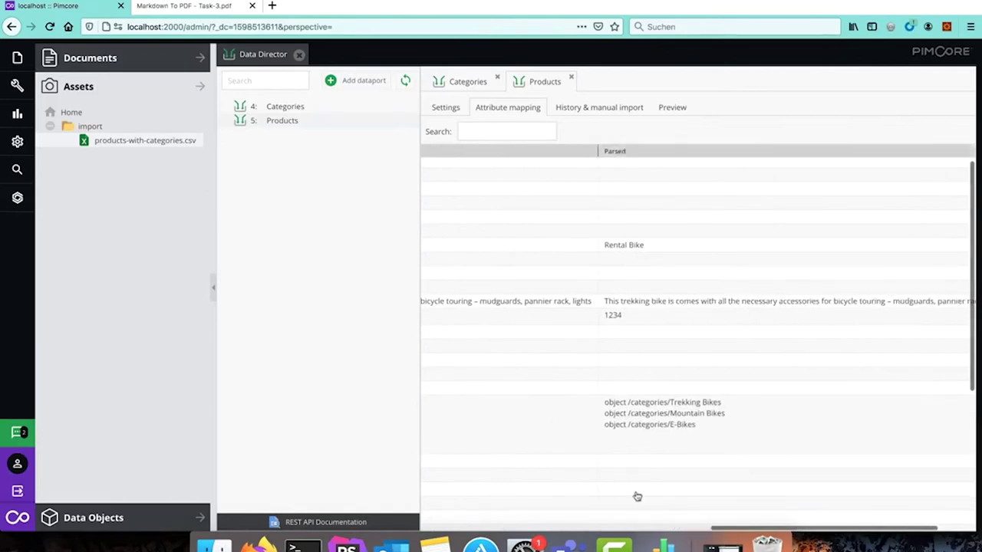
mouse_move(610, 410)
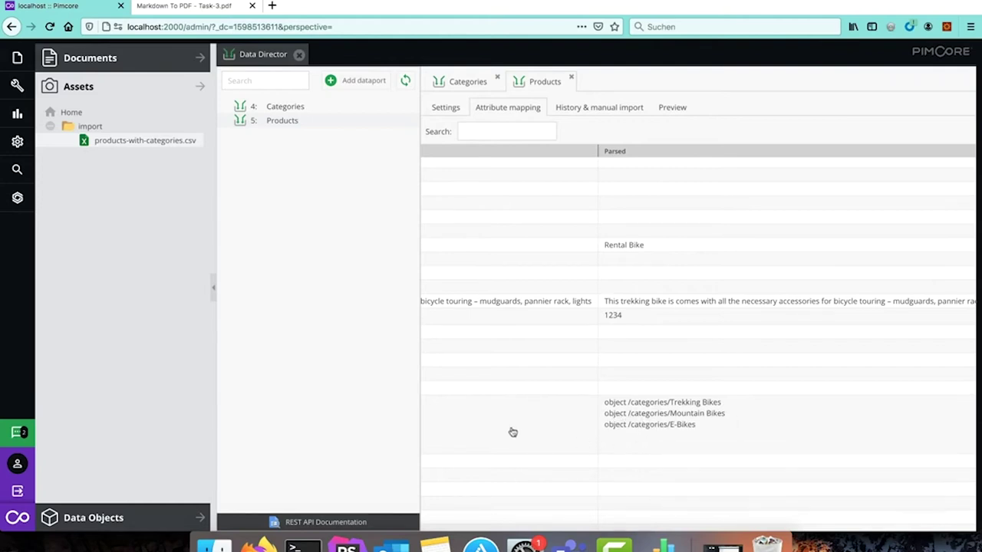
Step: Scroll the grid back and open the Products raw data Preview
scroll(512, 432, "left", 3)
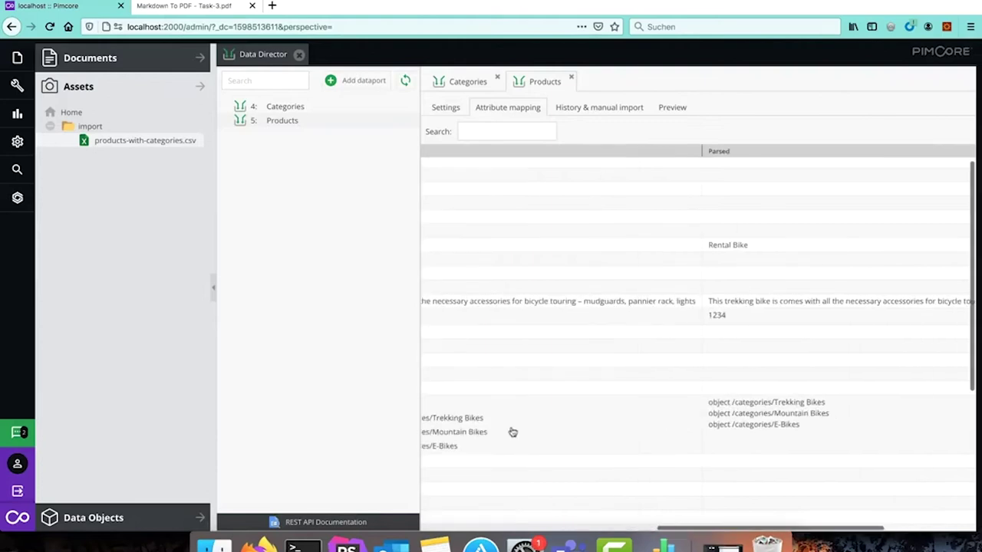
scroll(513, 432, "left", 5)
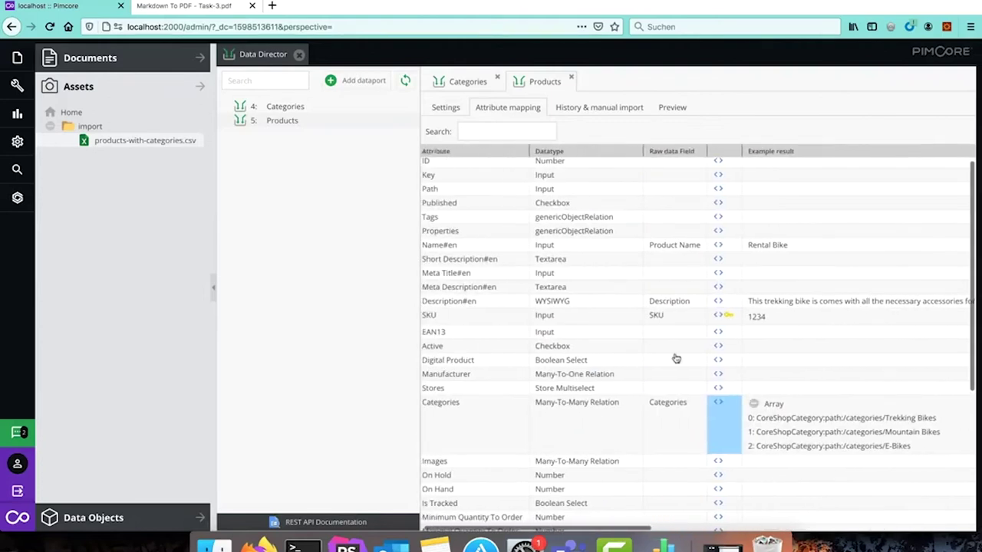
scroll(675, 359, "left", 1)
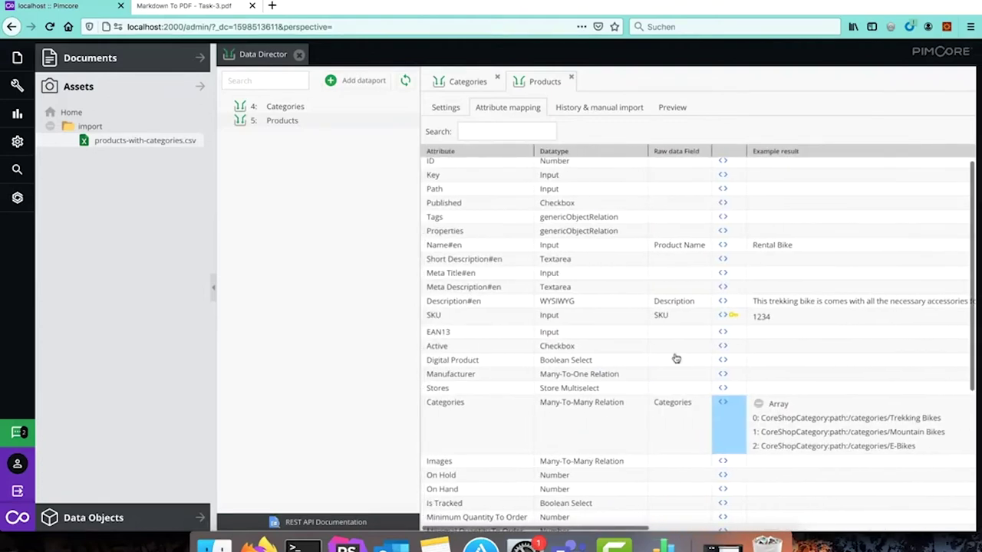
left_click(675, 109)
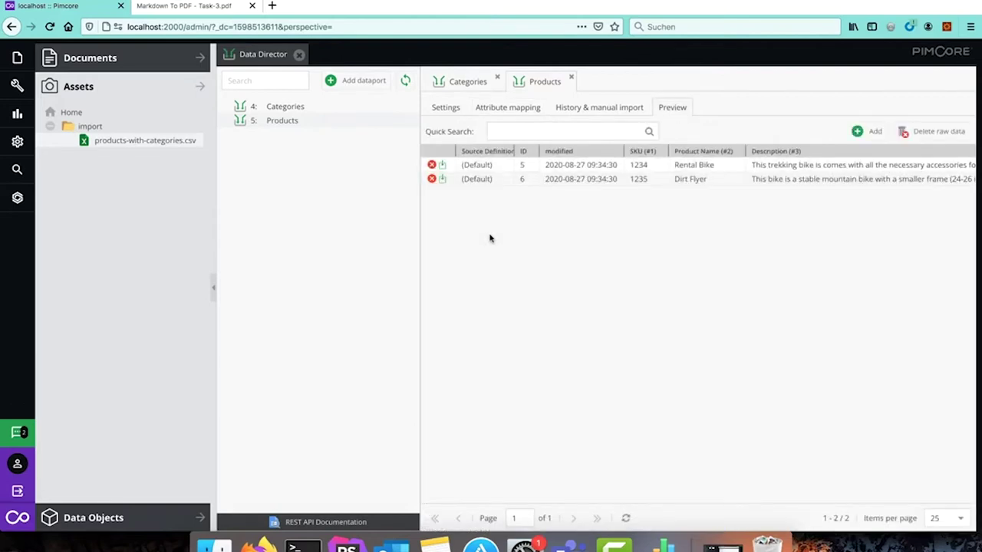
Step: Run a PIM import of the Rental Bike row and review the raw item 5 and sku=1234 log lines
left_click(443, 167)
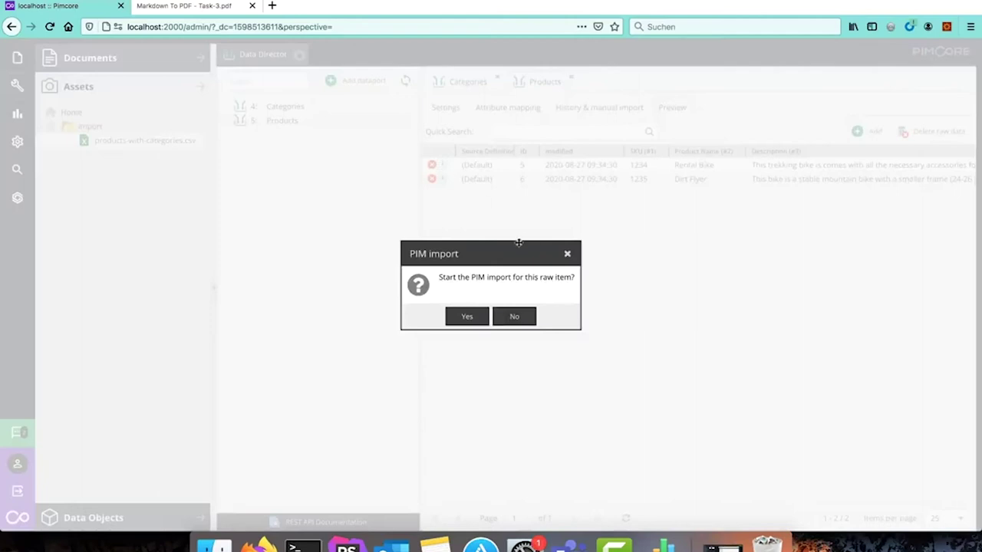
left_click(467, 317)
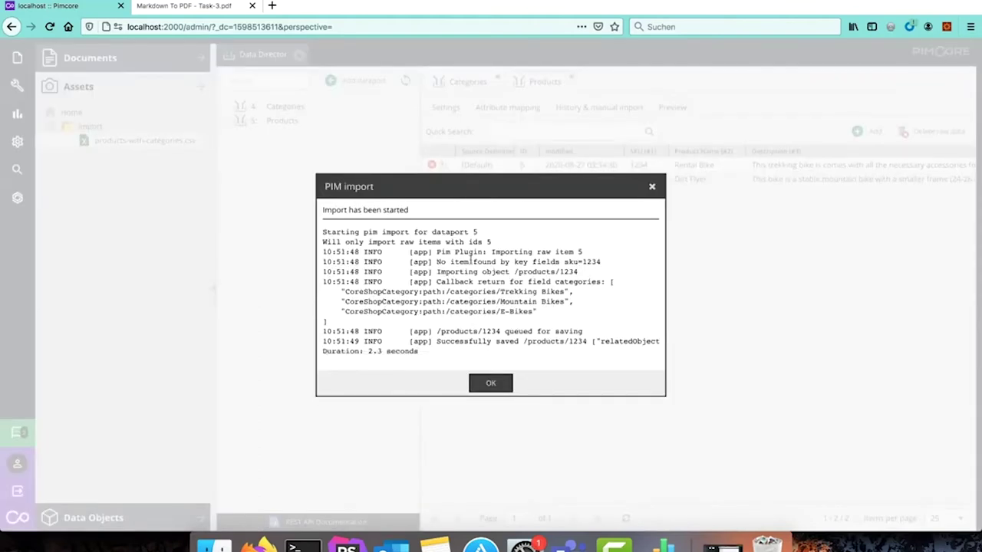
left_click_drag(436, 252, 605, 254)
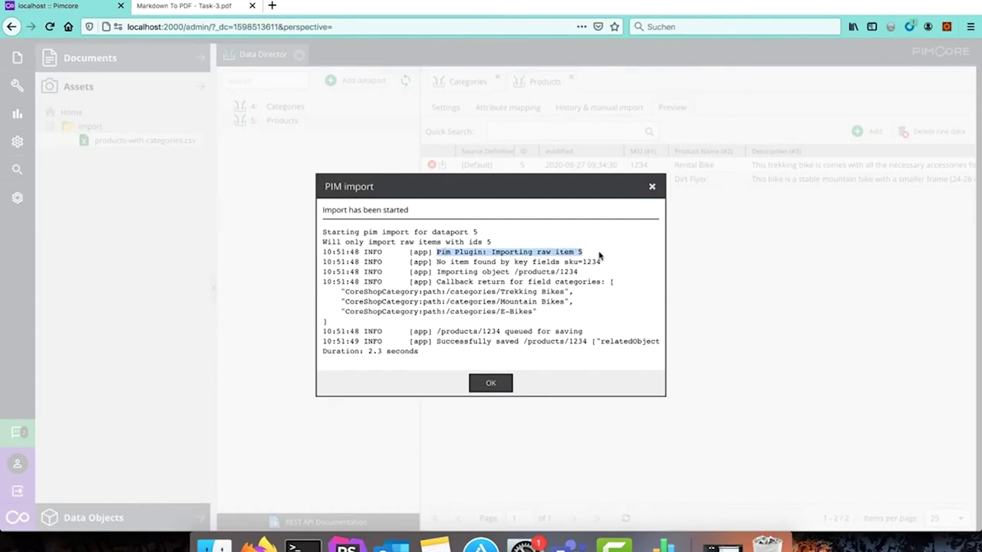
left_click_drag(436, 261, 605, 264)
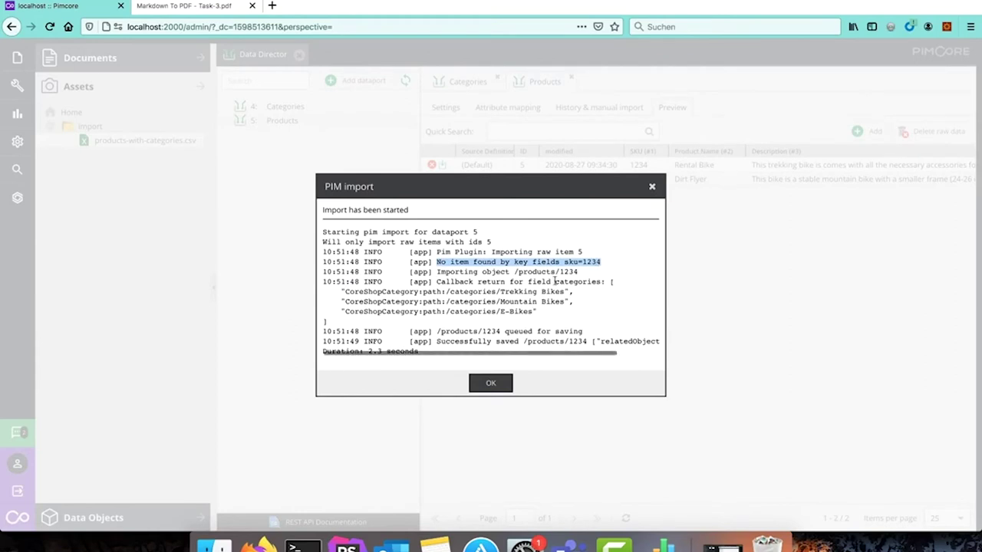
Step: Check the returned categories array and saved /products/1234 path in the log, then close it
left_click_drag(550, 281, 341, 326)
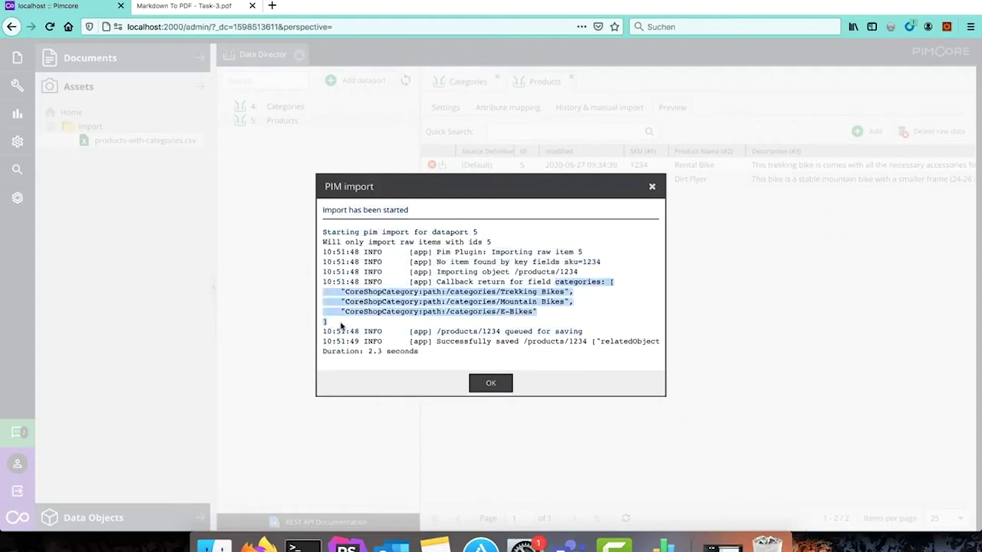
left_click(550, 307)
left_click_drag(611, 282, 343, 326)
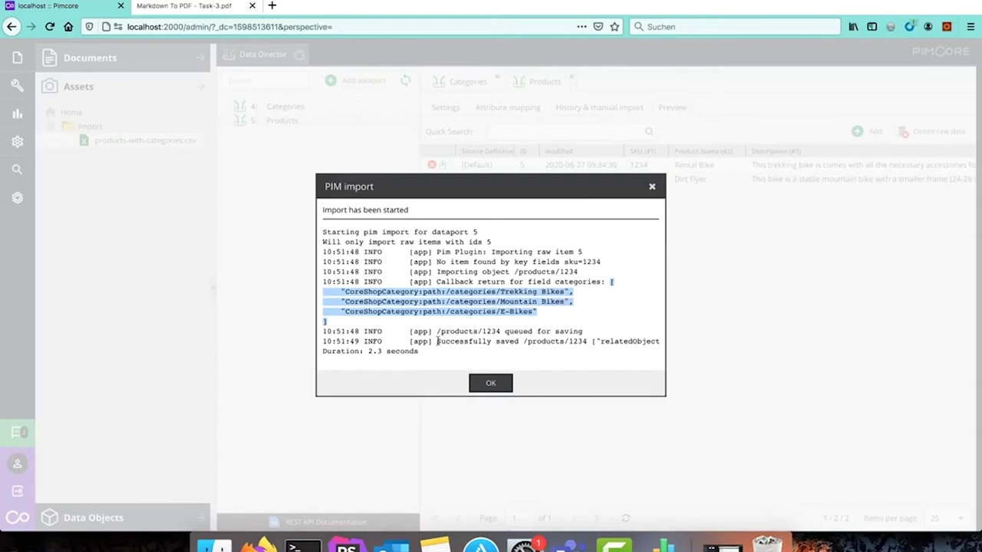
left_click_drag(523, 341, 586, 338)
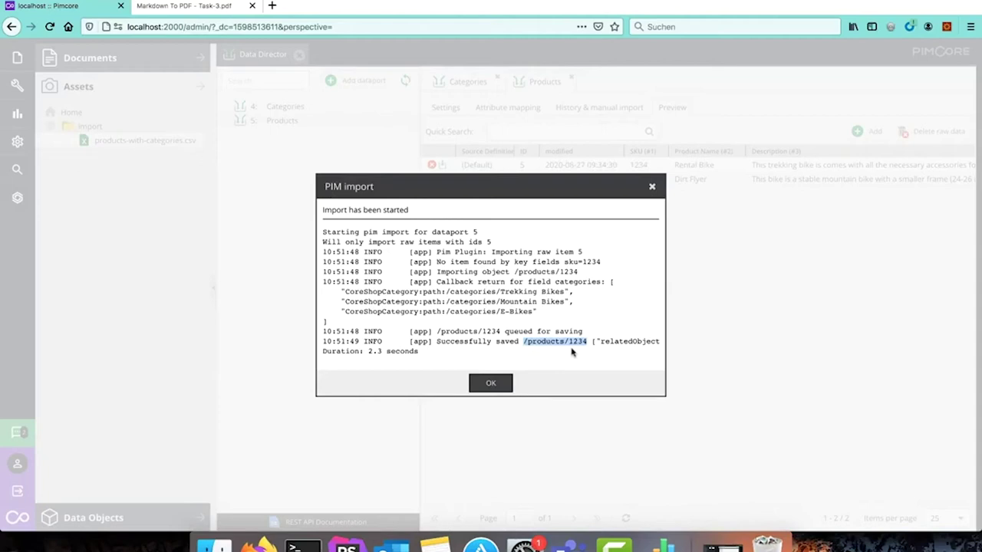
left_click(490, 383)
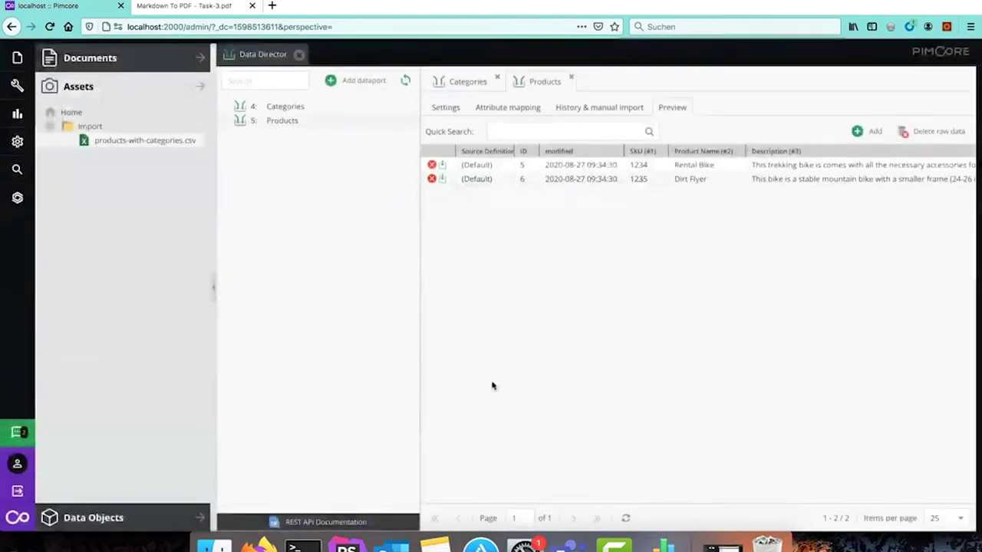
Step: Refresh the data objects tree, open product 1234's Categories, then return to the Data Director
left_click(115, 518)
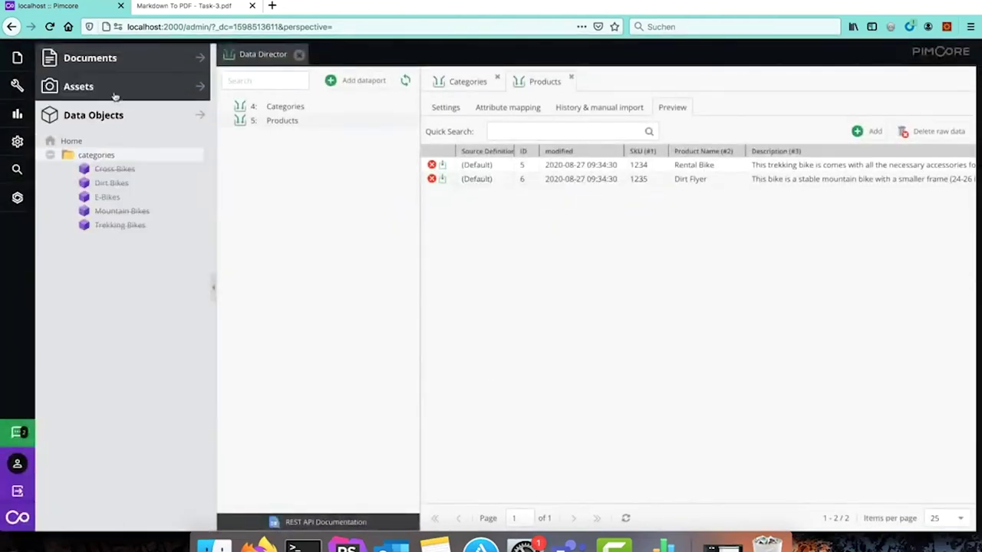
right_click(71, 141)
left_click(112, 251)
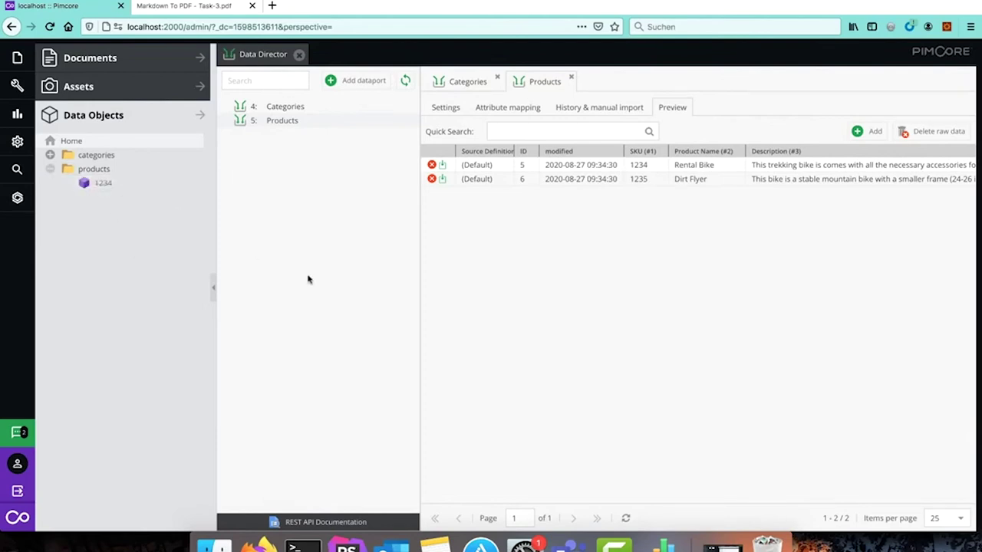
left_click(111, 188)
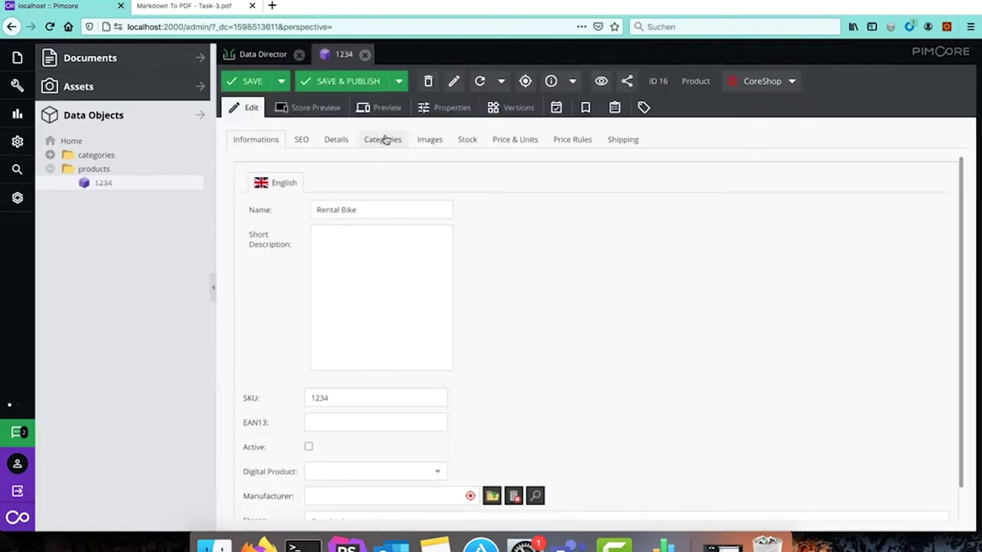
left_click(384, 139)
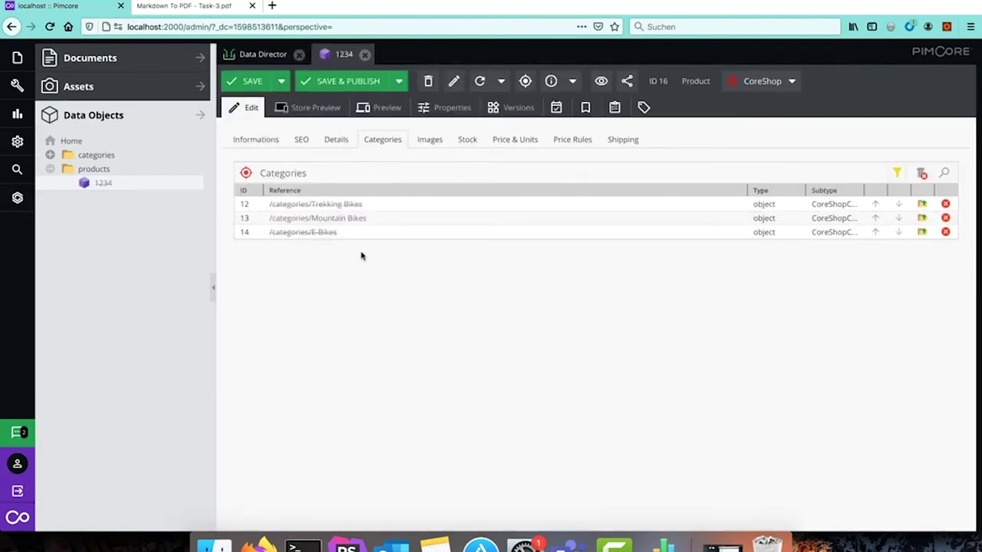
left_click(260, 54)
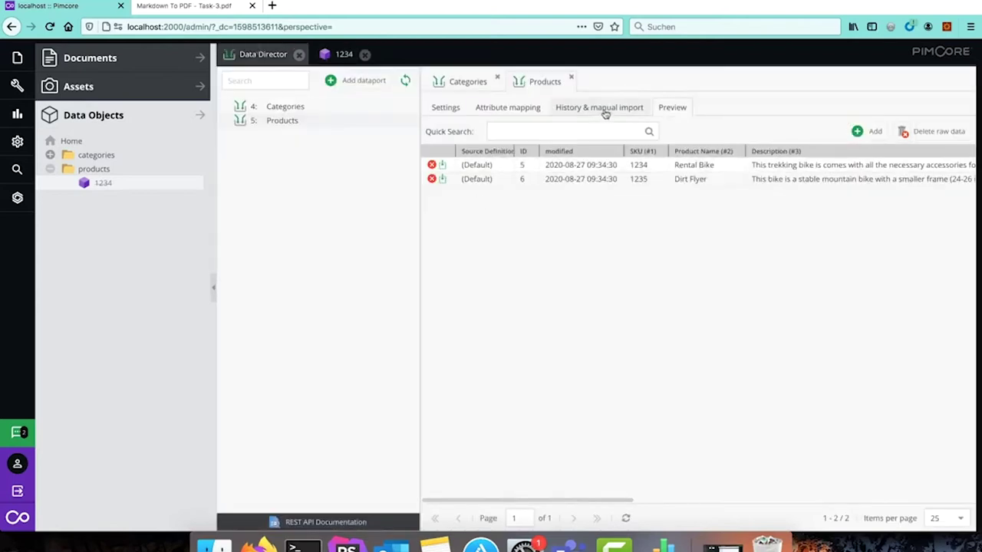
Step: Start and confirm a PIM import from History & manual import
left_click(605, 112)
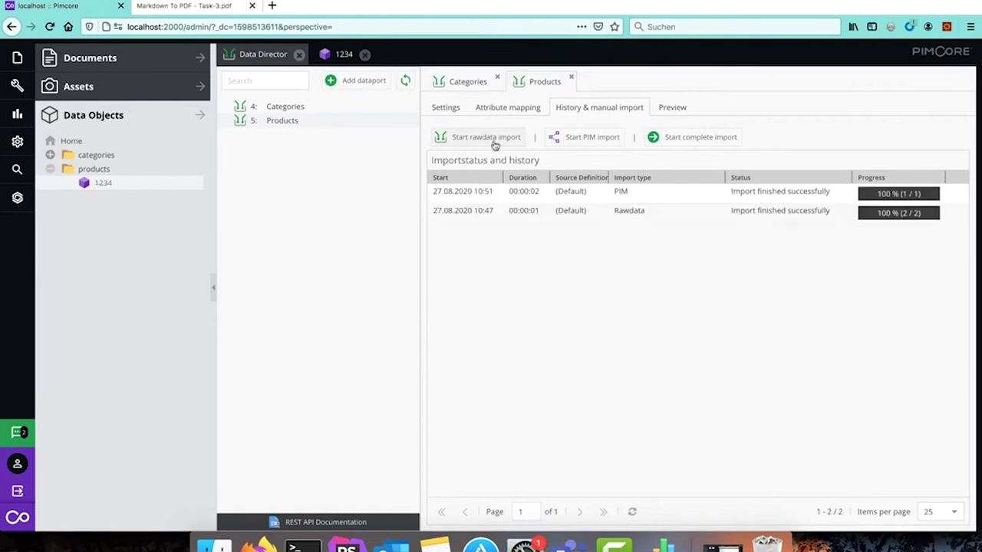
left_click(586, 137)
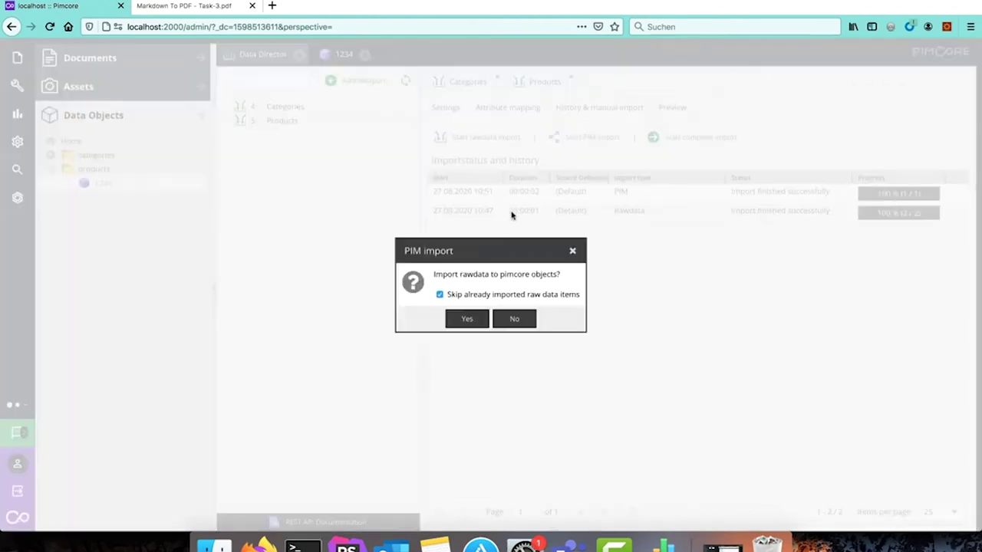
left_click(468, 319)
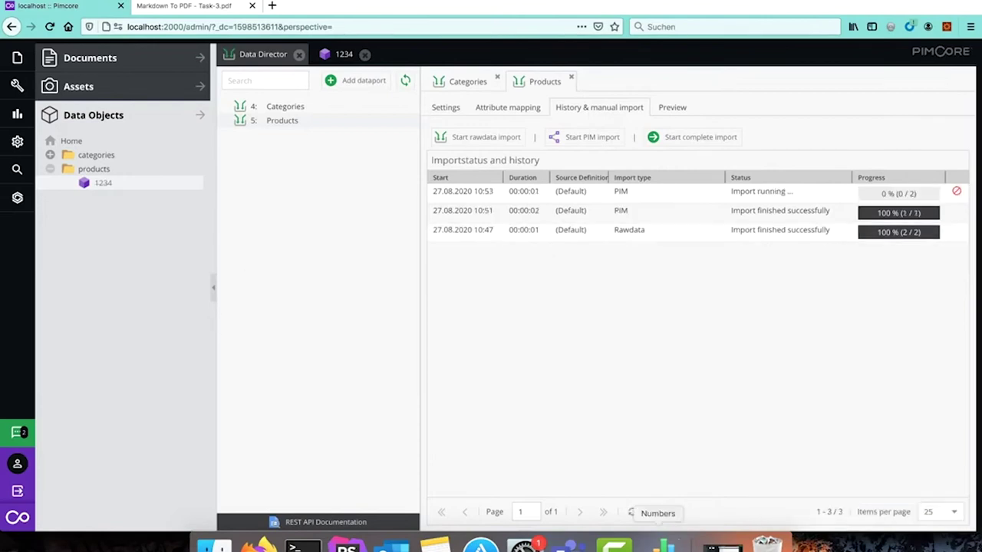
Step: Check the products CSV in Numbers, then return to the Pimcore browser window
left_click(664, 545)
scroll(253, 212, "left", 5)
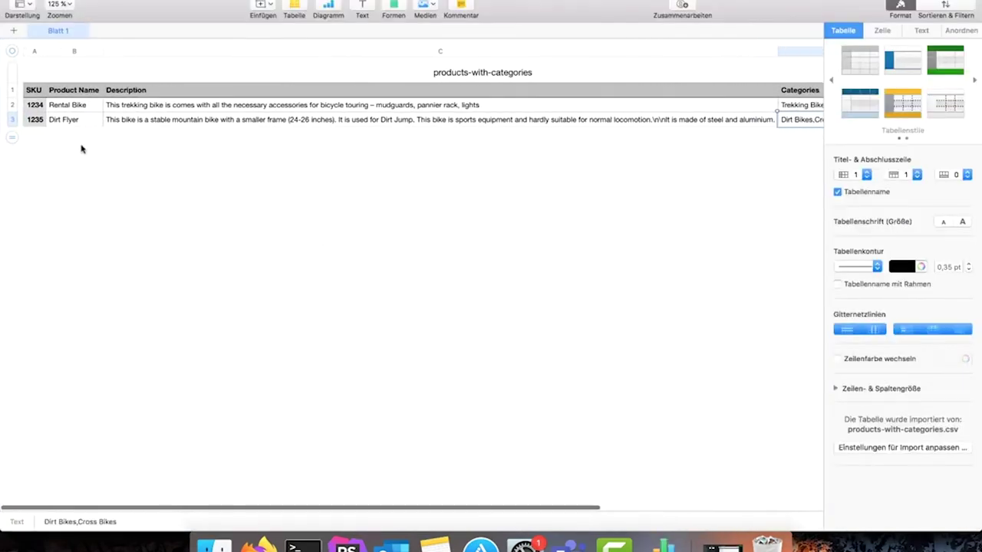
scroll(328, 184, "right", 5)
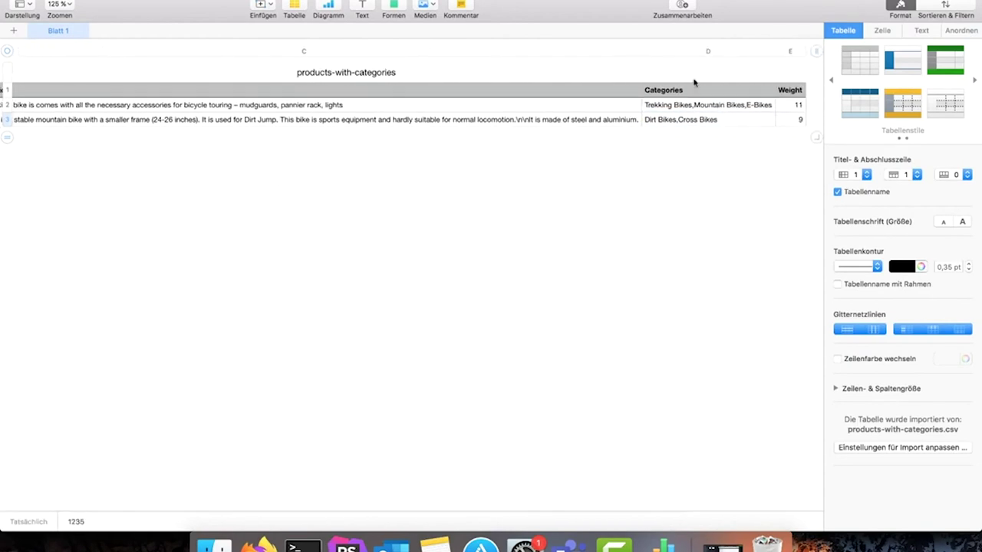
left_click(261, 546)
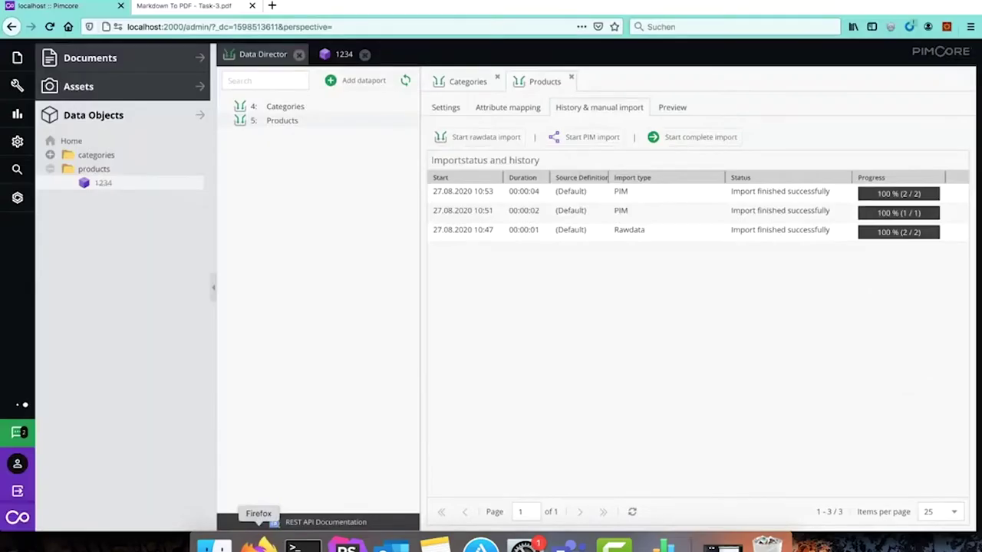
Step: Refresh the products folder, view Dirt Flyer (1235) categories, then return to the import history
right_click(81, 174)
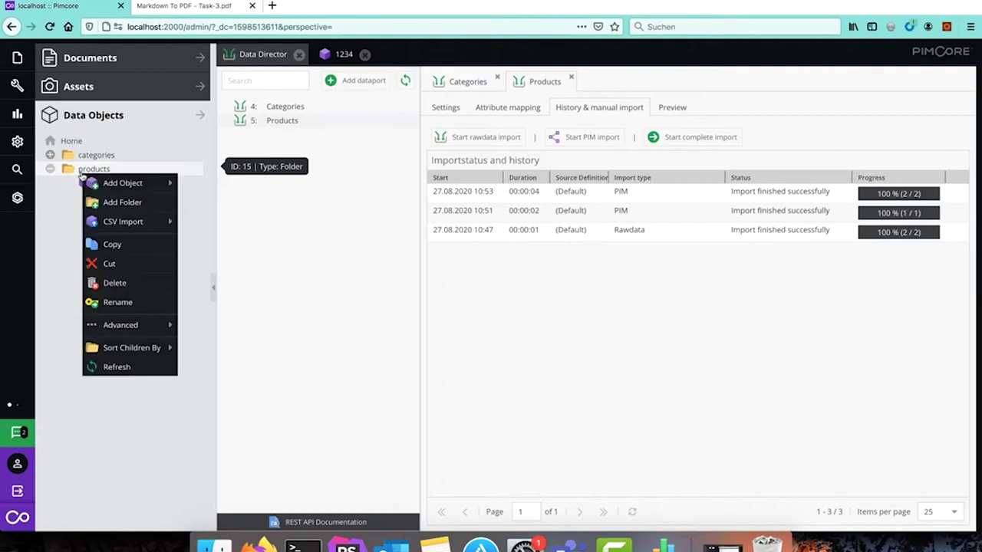
left_click(127, 367)
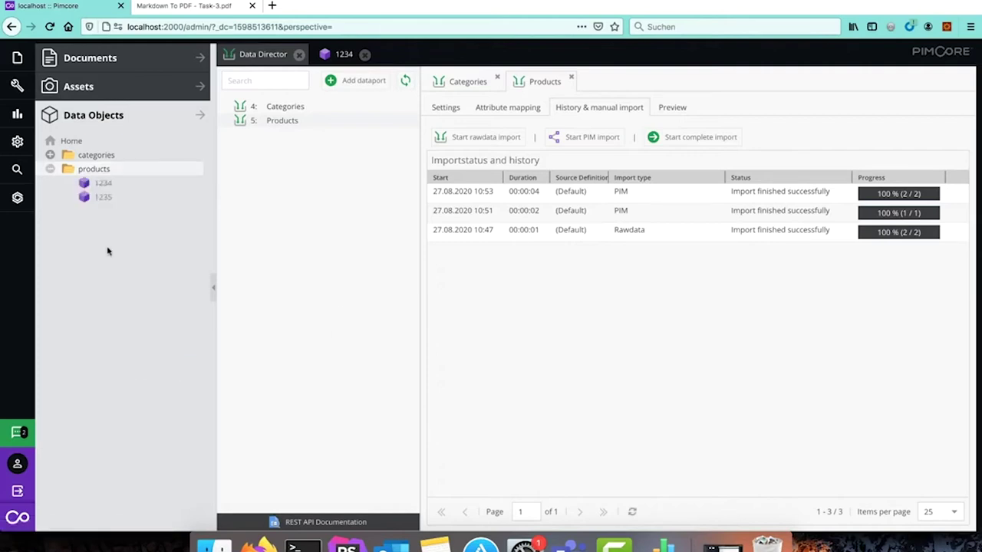
left_click(105, 201)
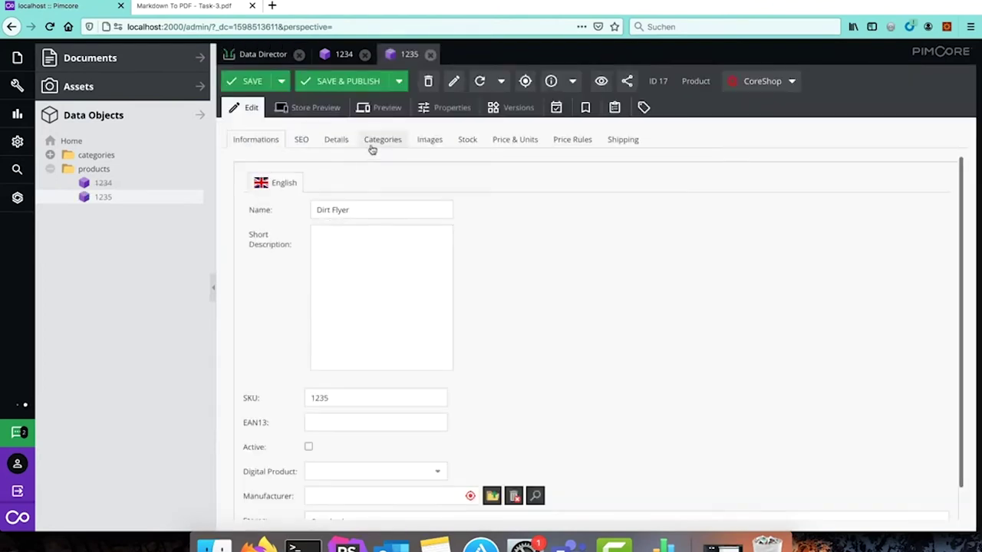
left_click(371, 149)
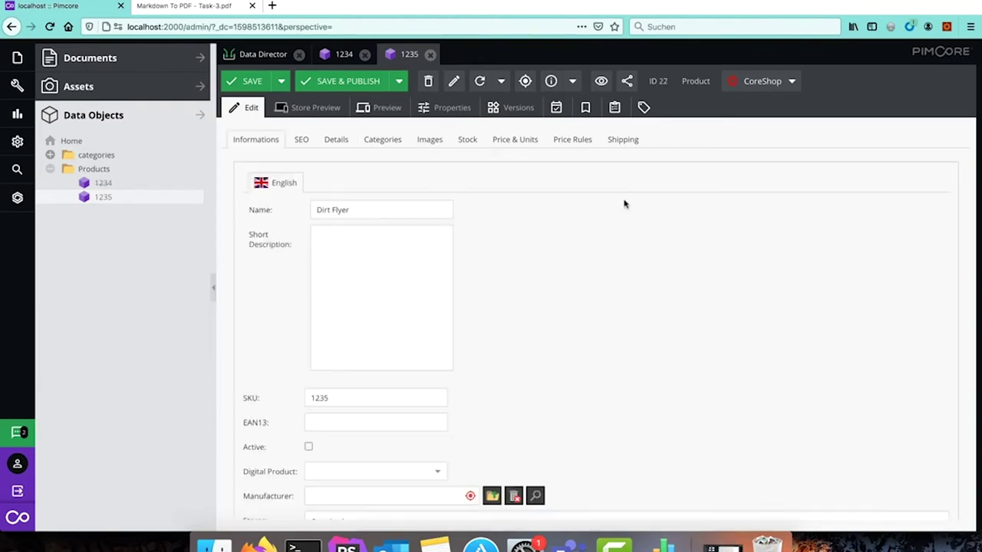
left_click(262, 54)
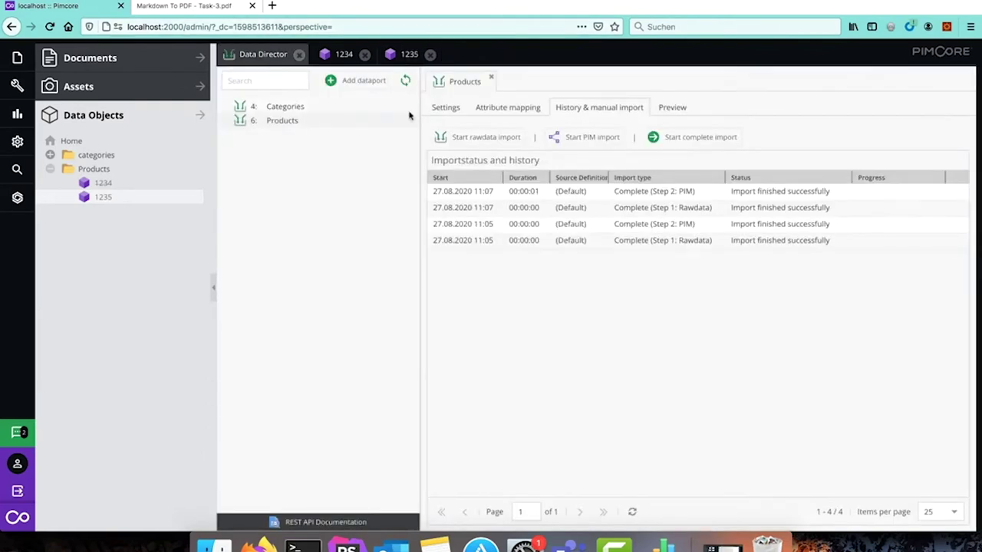
Step: Review the Products attribute mapping and product 1234's English description, then switch to Task-3.pdf
left_click(502, 111)
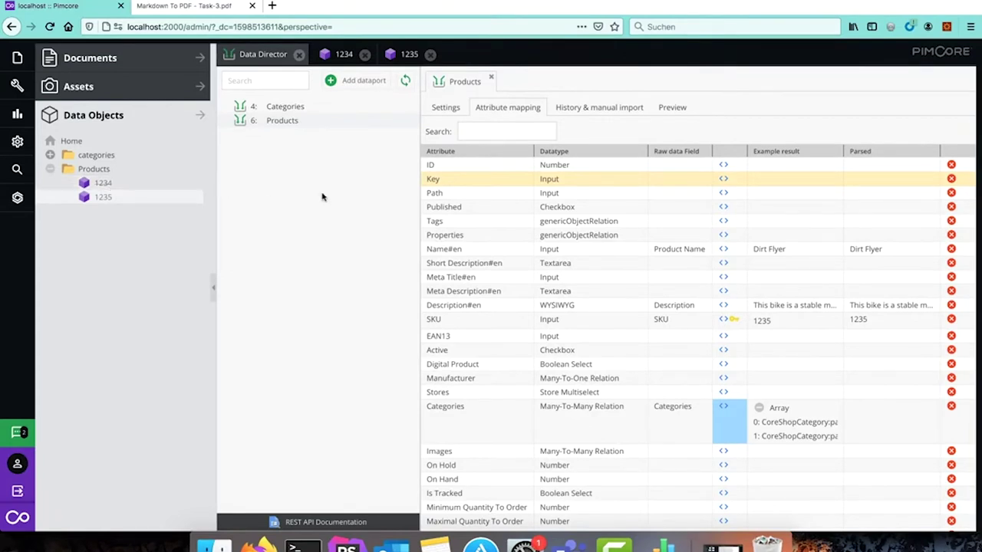
left_click(336, 55)
left_click(338, 141)
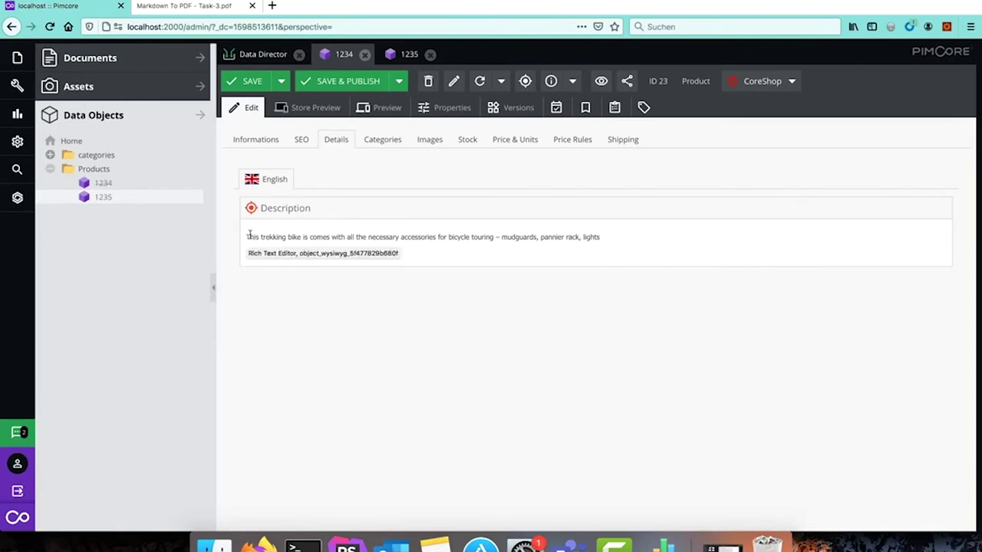
left_click(172, 4)
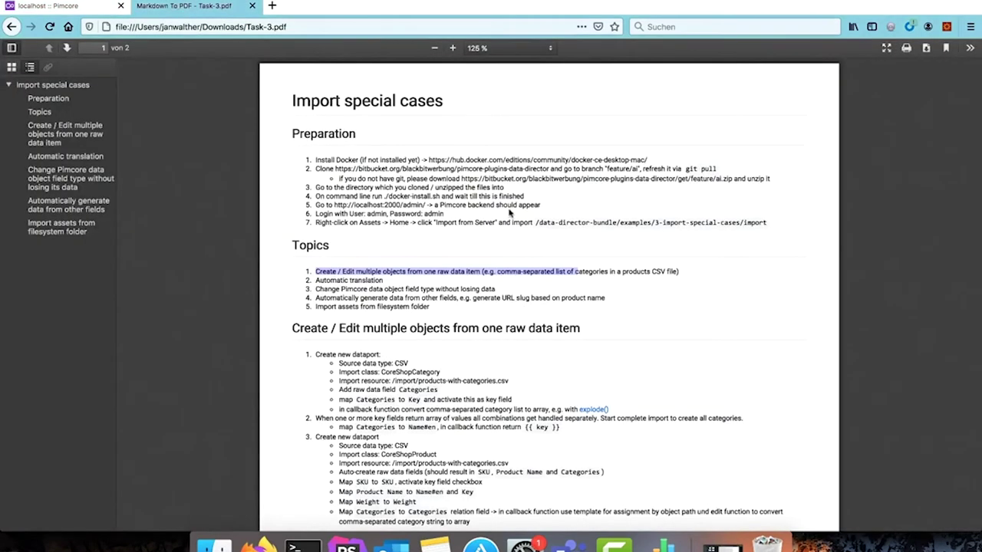
Step: Highlight the 'Automatic translation' topic in the PDF and return to Pimcore
left_click_drag(382, 280, 315, 284)
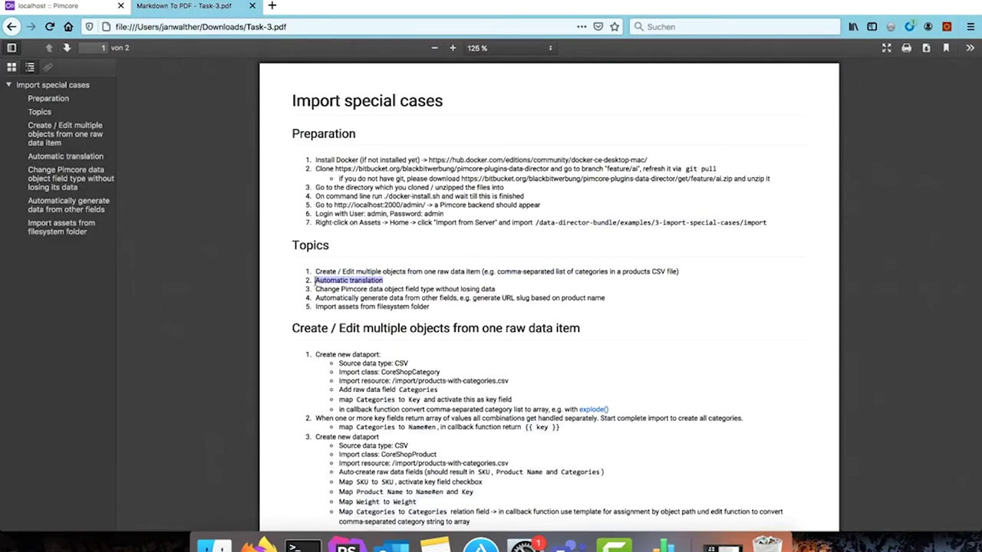
left_click(60, 7)
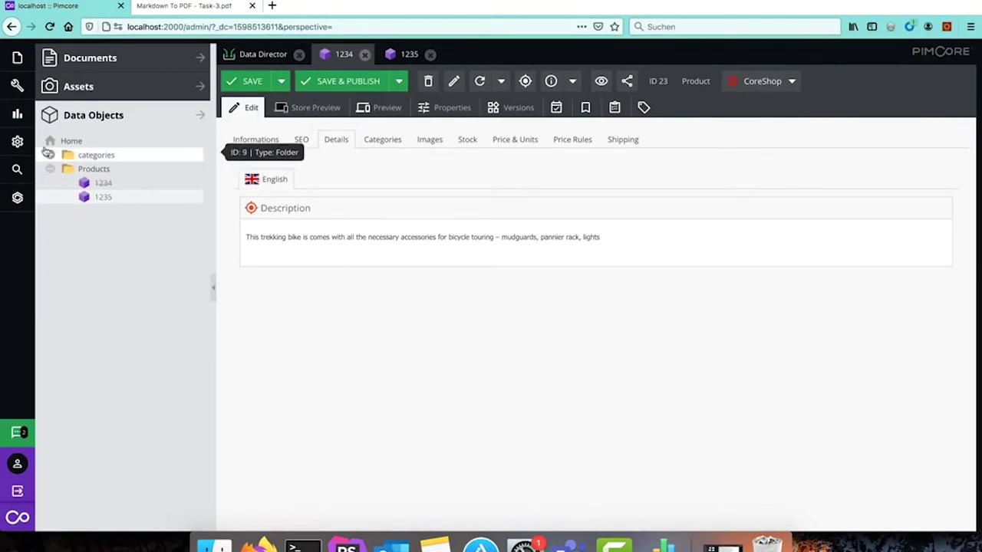
Step: Add German (de) as a language in the localization and internationalization system settings
left_click(17, 141)
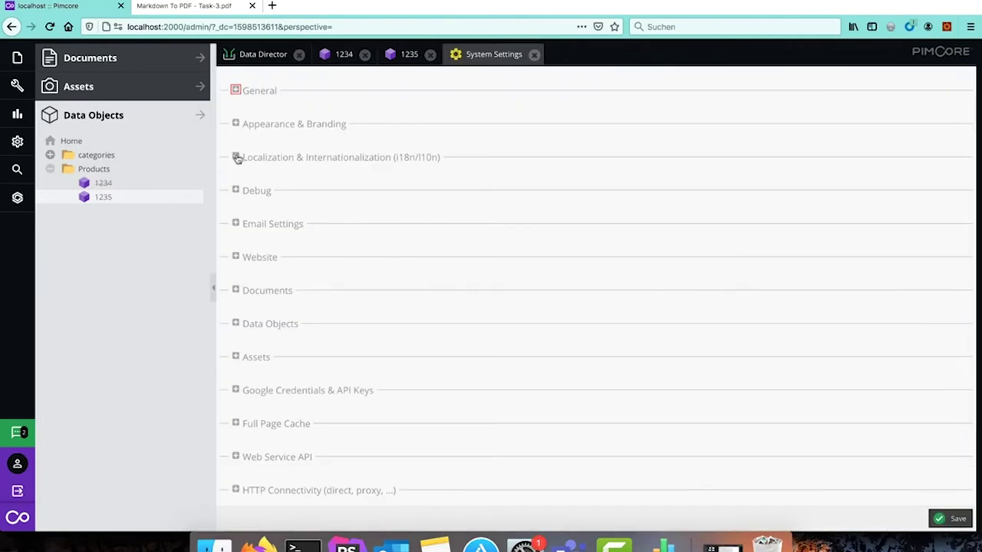
left_click(235, 157)
left_click(480, 279)
type("german")
left_click(372, 301)
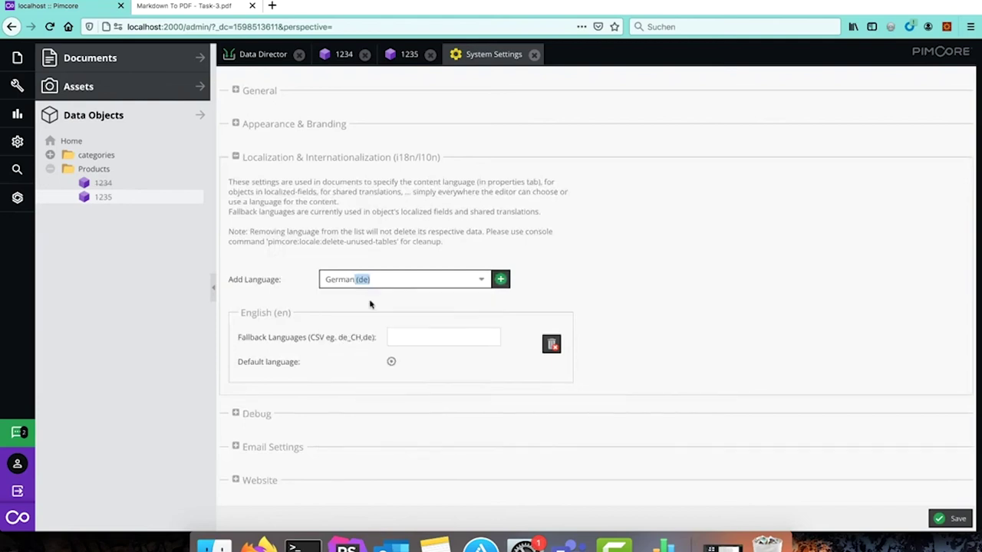
left_click(500, 282)
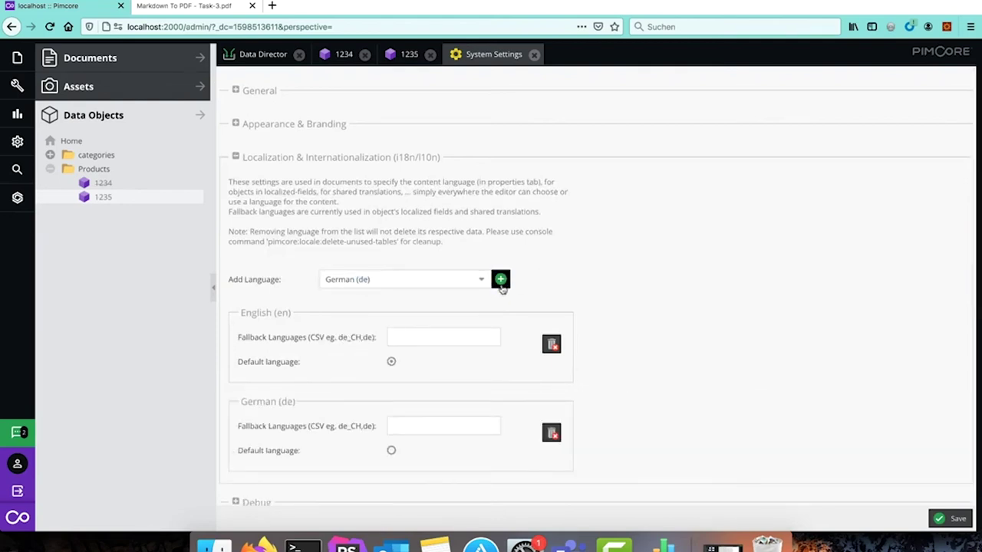
Step: Save the system settings, confirm the reload, and leave the page
left_click(954, 521)
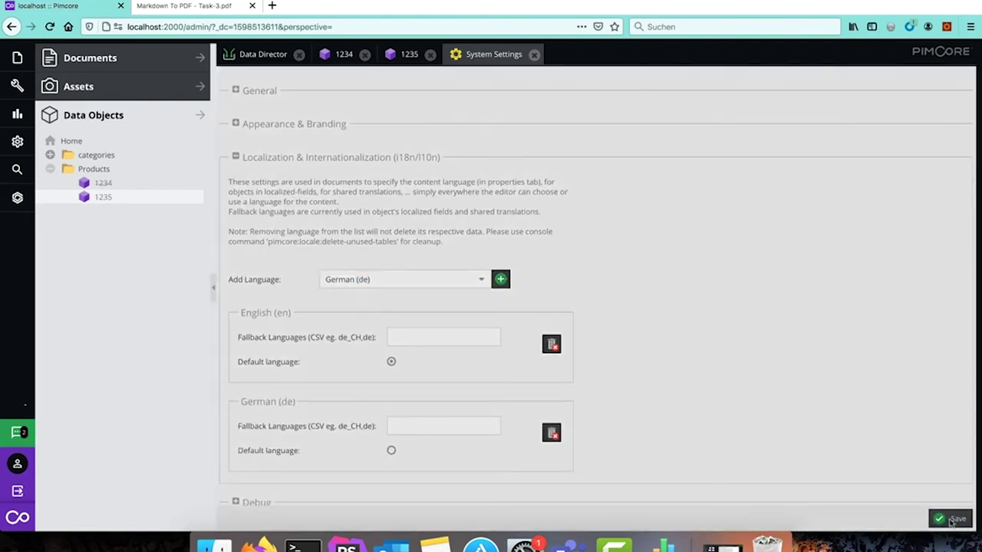
left_click(466, 318)
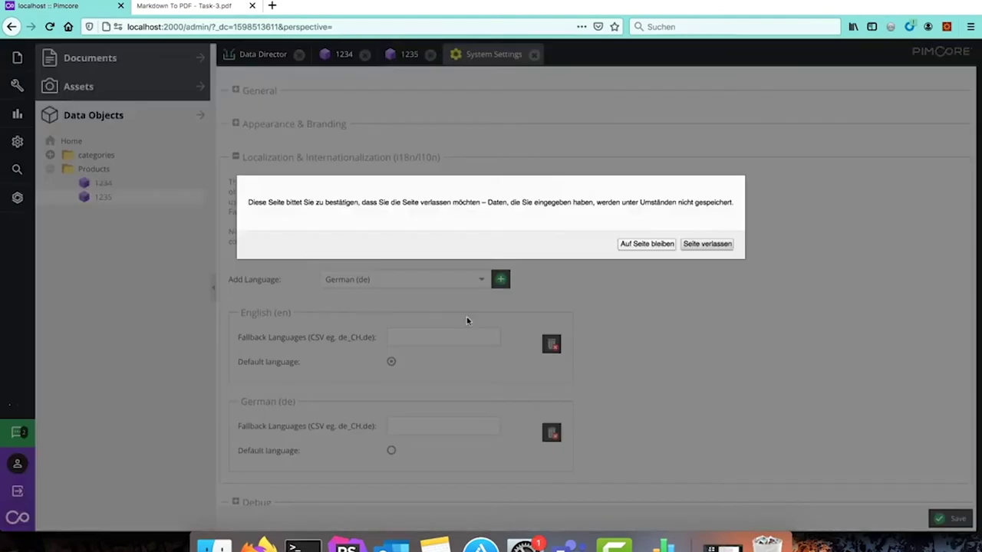
left_click(707, 243)
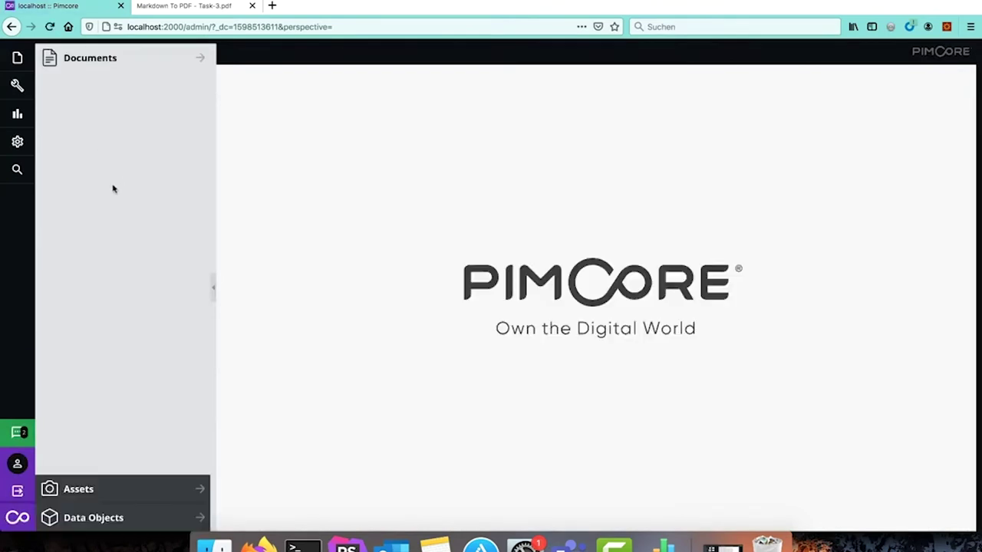
Step: Open Data Director from the settings menu and expand the Products folder in the data objects tree
left_click(15, 141)
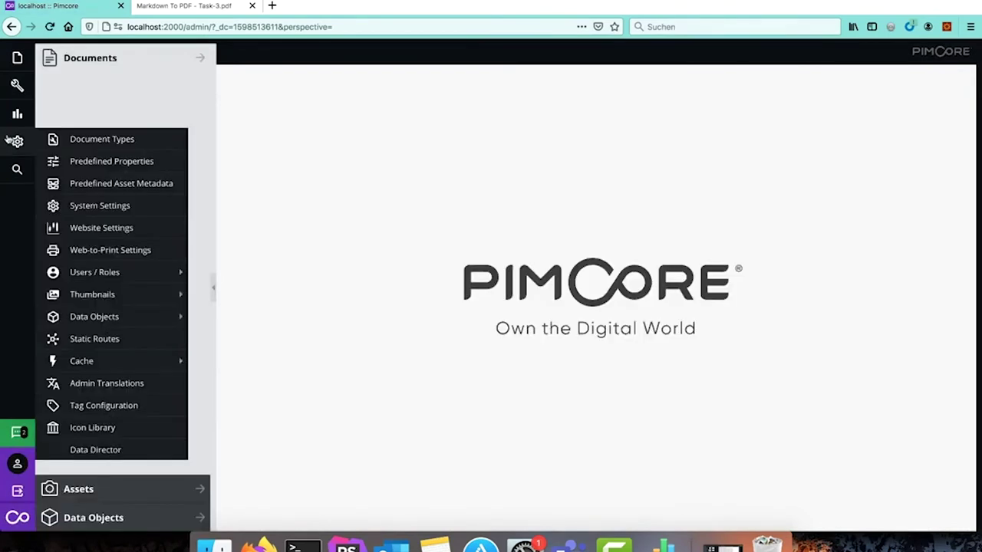
left_click(131, 452)
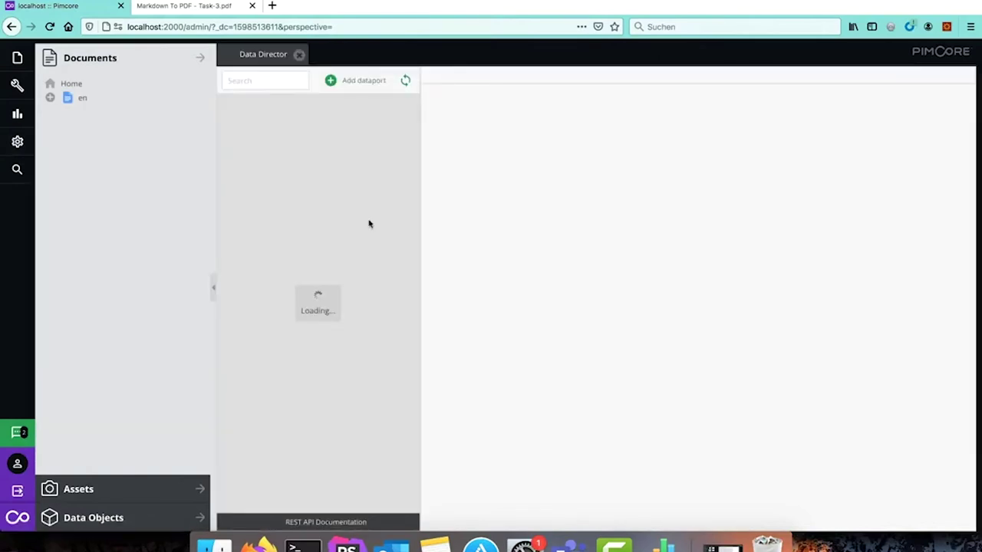
left_click(128, 515)
left_click(94, 169)
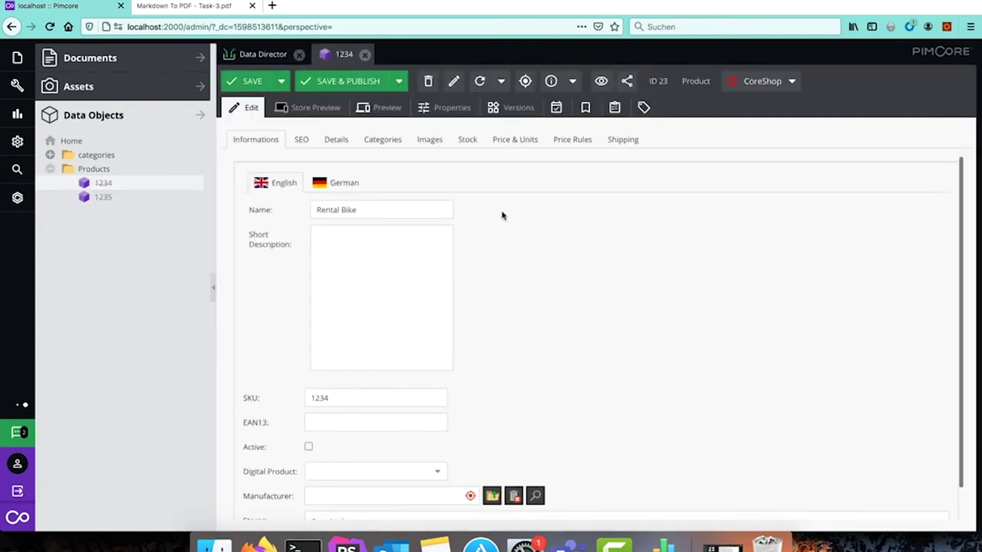
Step: Compare product 1234's English and German descriptions, then go back to the dataport list
left_click(335, 143)
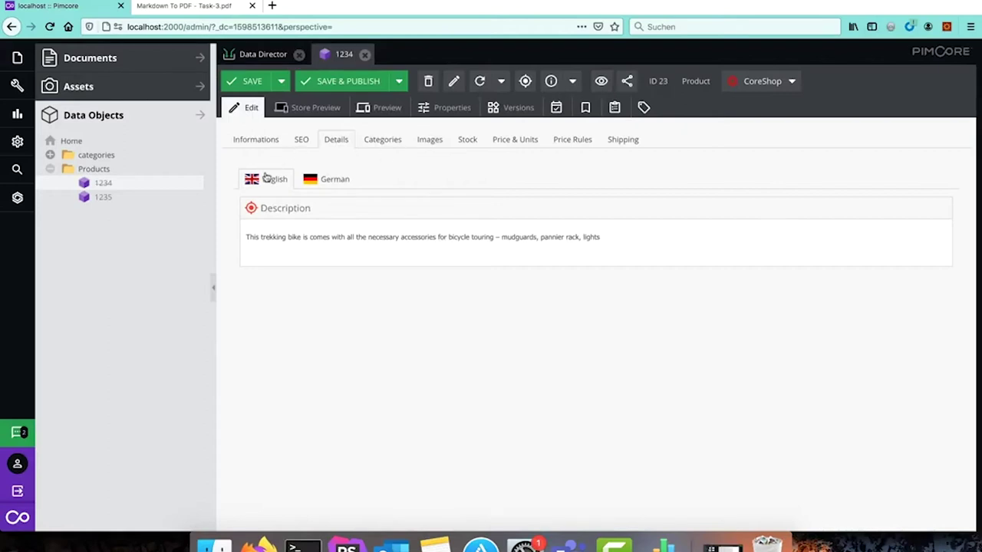
left_click(336, 183)
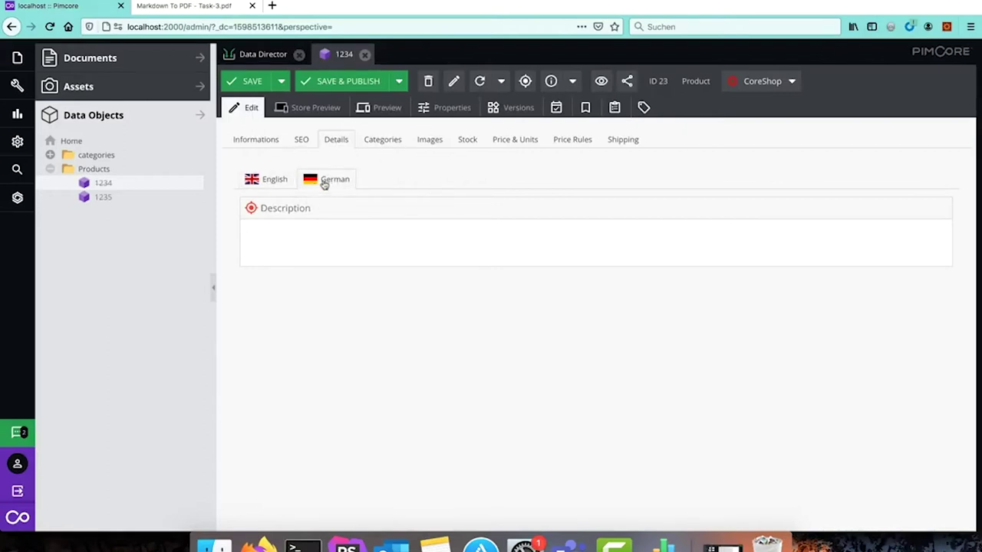
left_click(261, 183)
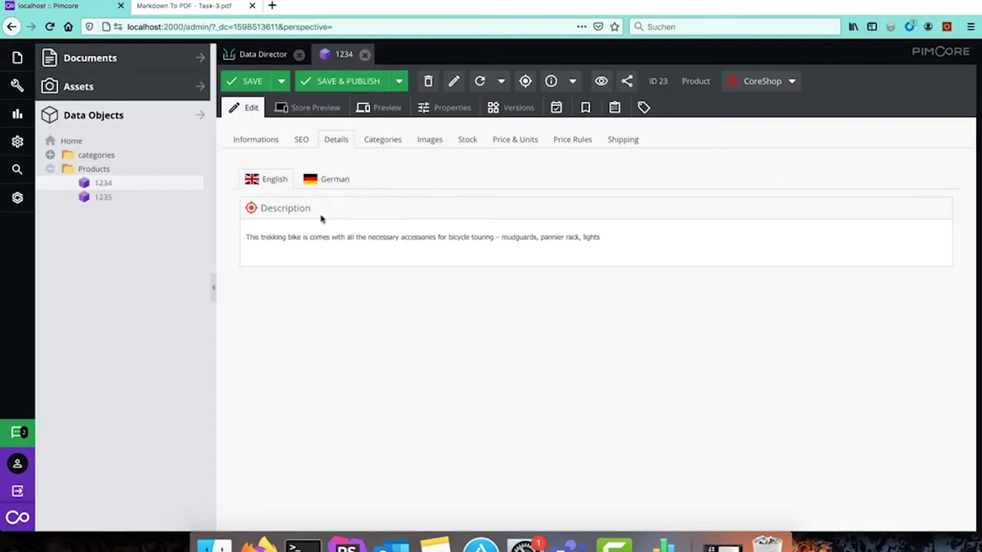
left_click(325, 184)
left_click(265, 187)
left_click(267, 58)
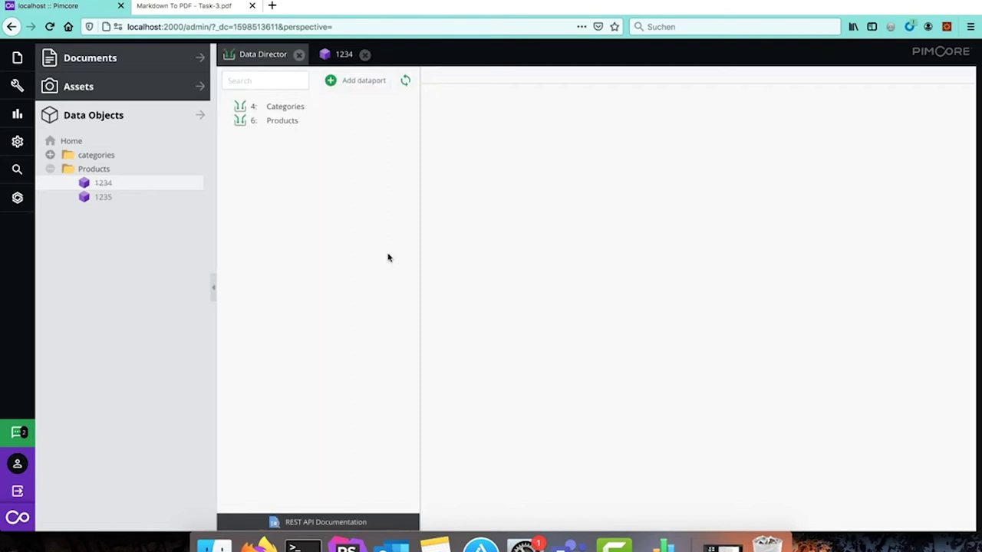
Step: Add a new dataport named 'Translation'
left_click(354, 81)
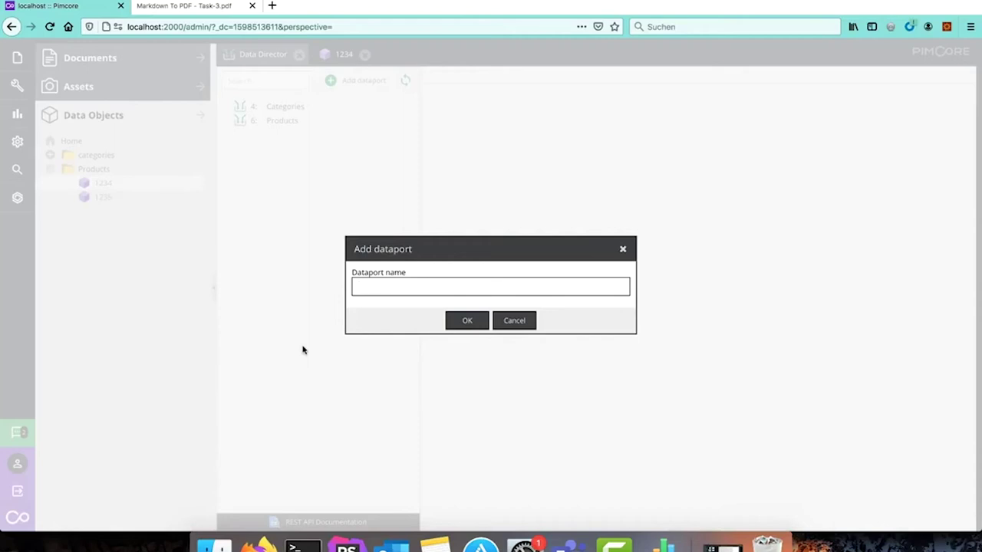
type("Translation")
left_click(467, 323)
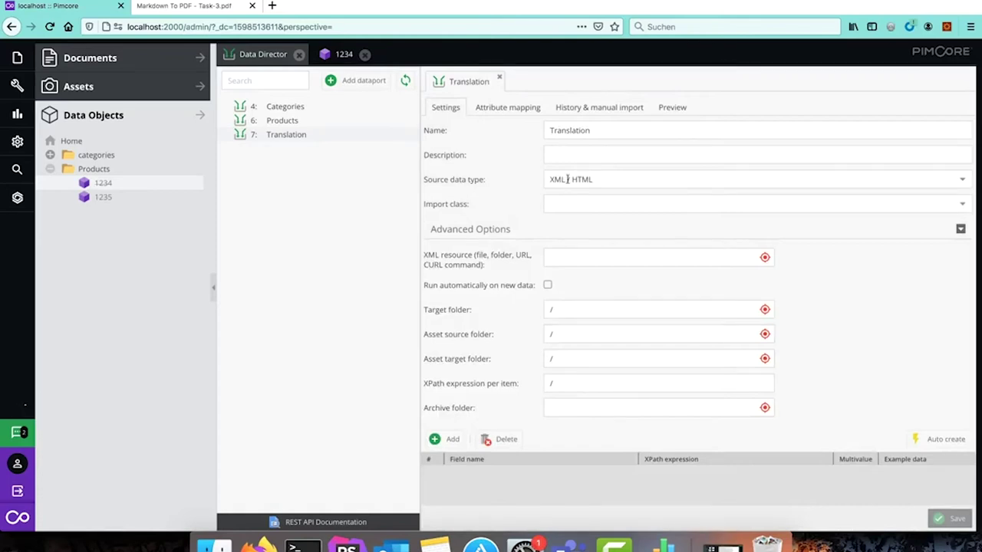
Step: Set the source data type to Pimcore and the import class to CoreShopProduct
left_click(595, 180)
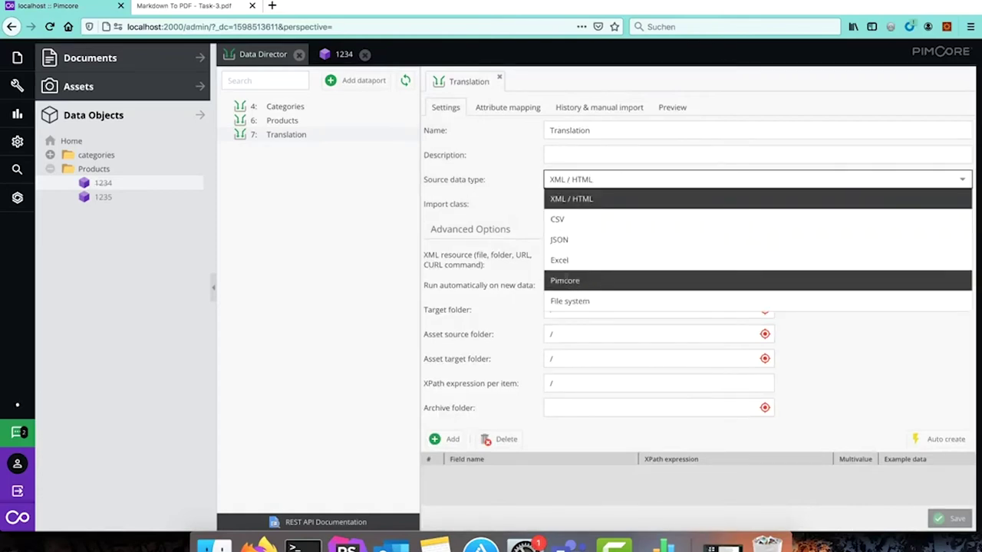
left_click(565, 280)
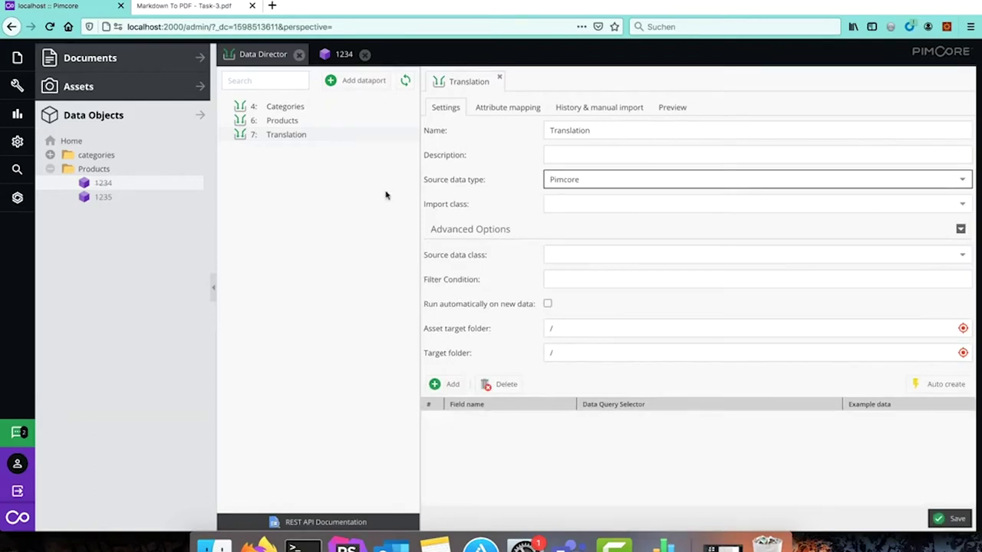
left_click(627, 205)
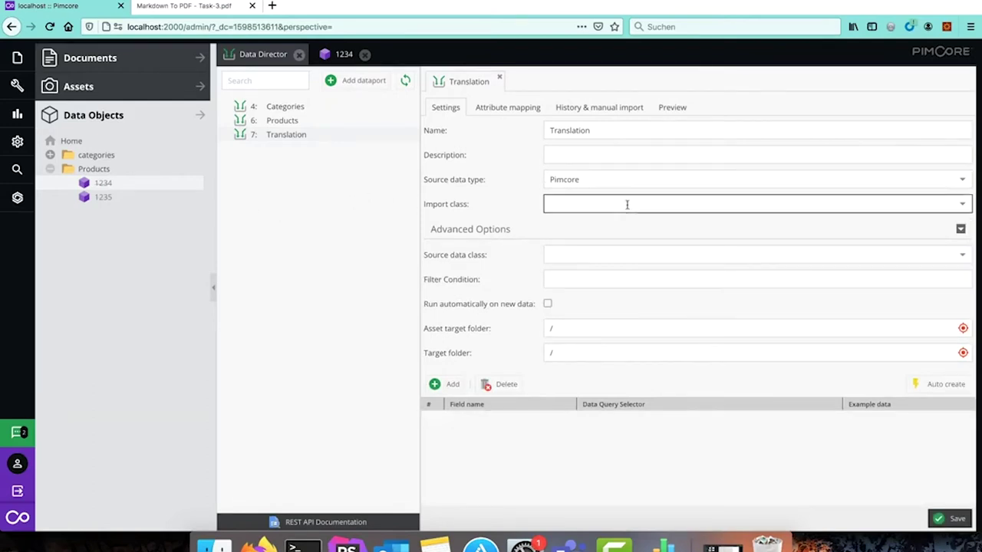
scroll(666, 292, "down", 1)
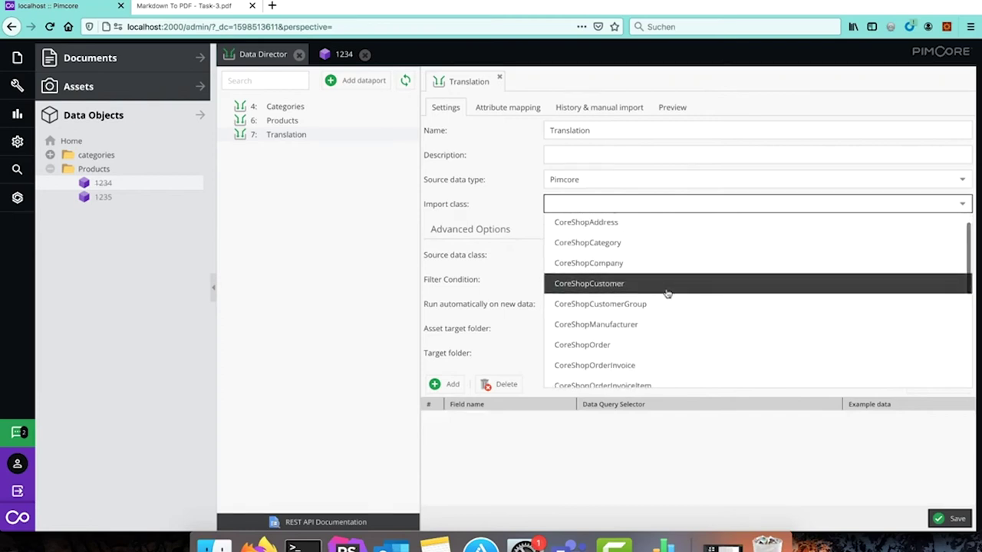
scroll(666, 292, "down", 3)
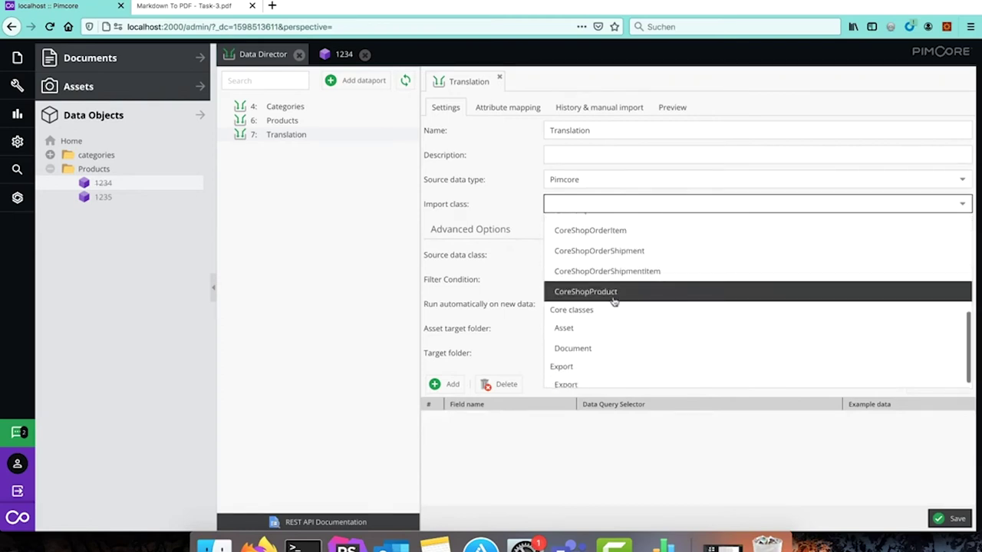
left_click(613, 295)
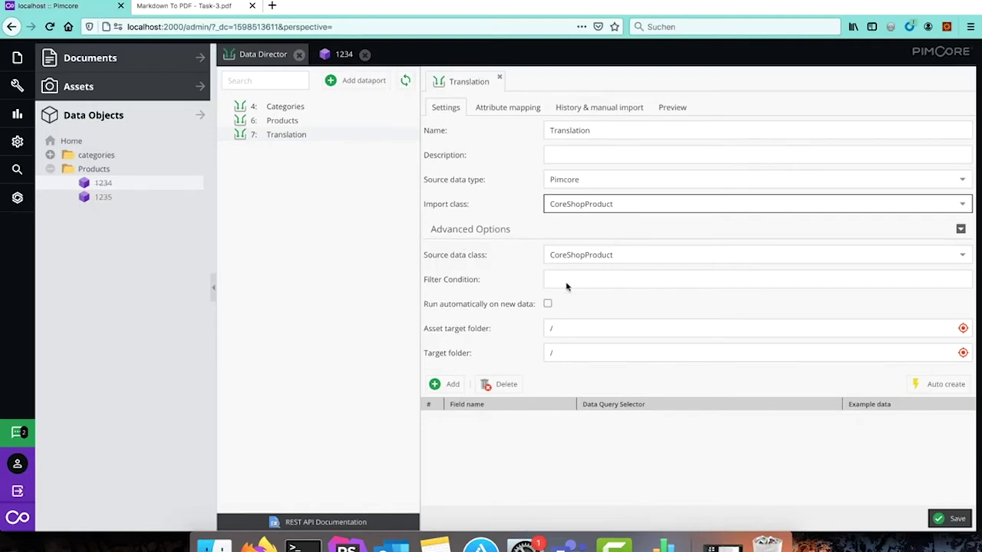
Step: Add a raw field 'id' with the Id data query selector
left_click(439, 383)
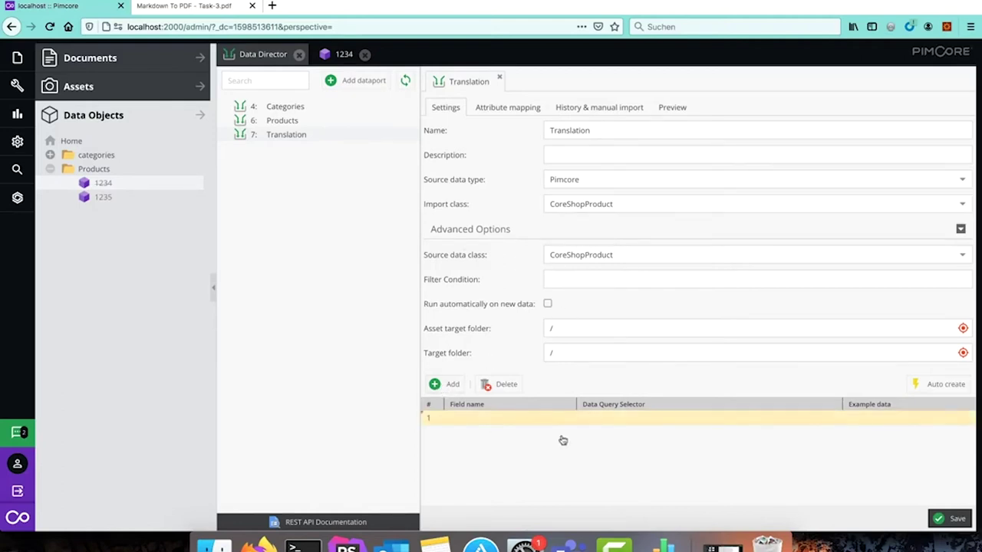
double_click(534, 421)
type("id")
key("Tab")
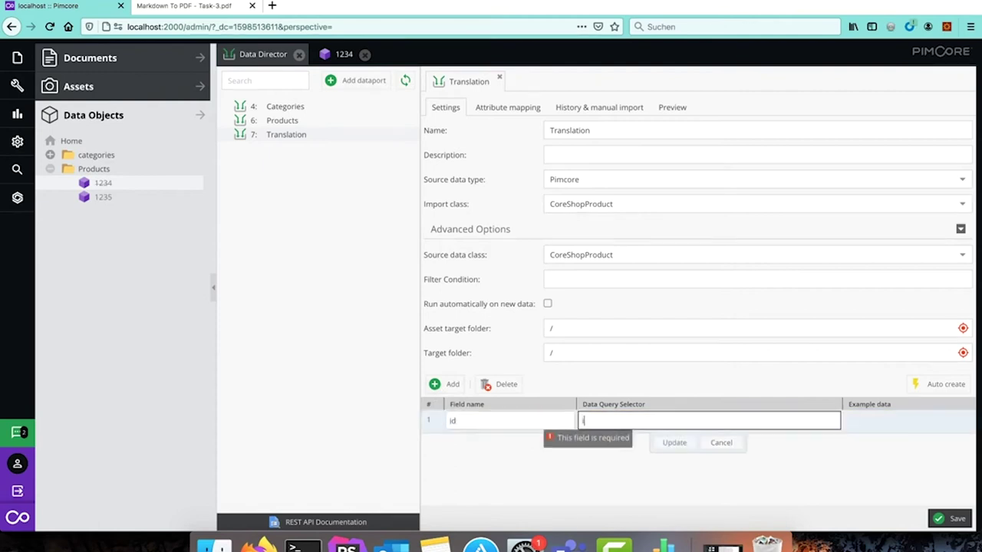
key("Return")
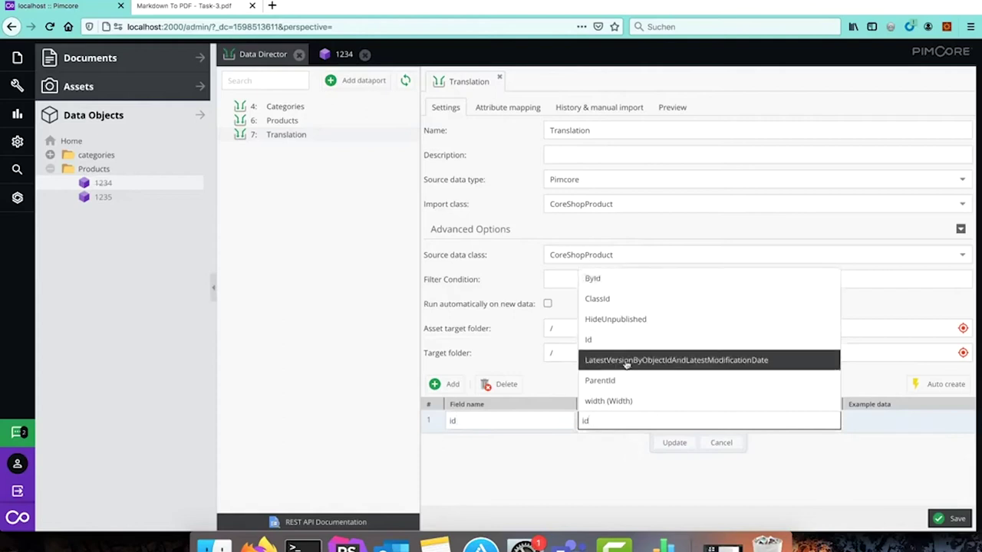
left_click(615, 348)
left_click(674, 443)
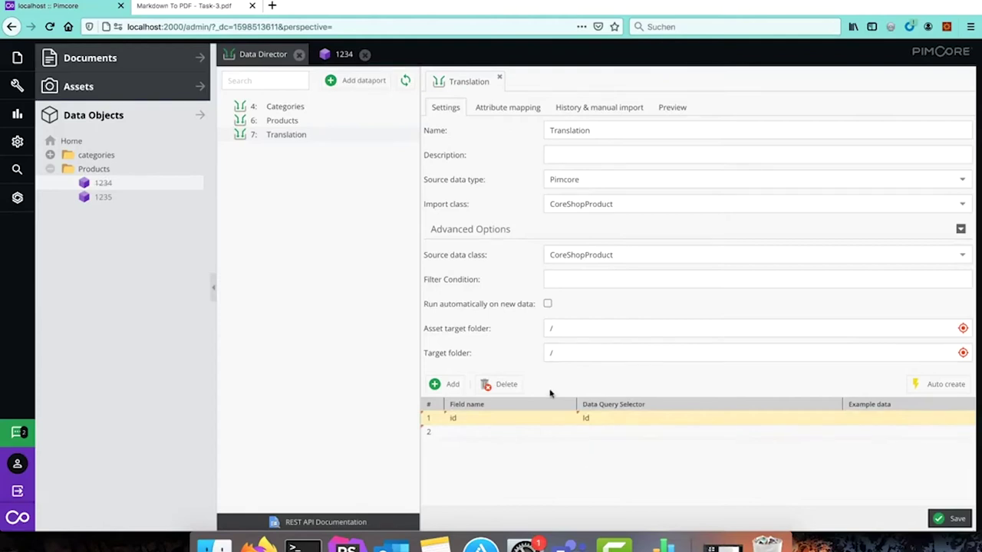
Step: Add a raw field 'description en' mapped to description#en and save the dataport settings
left_click(485, 431)
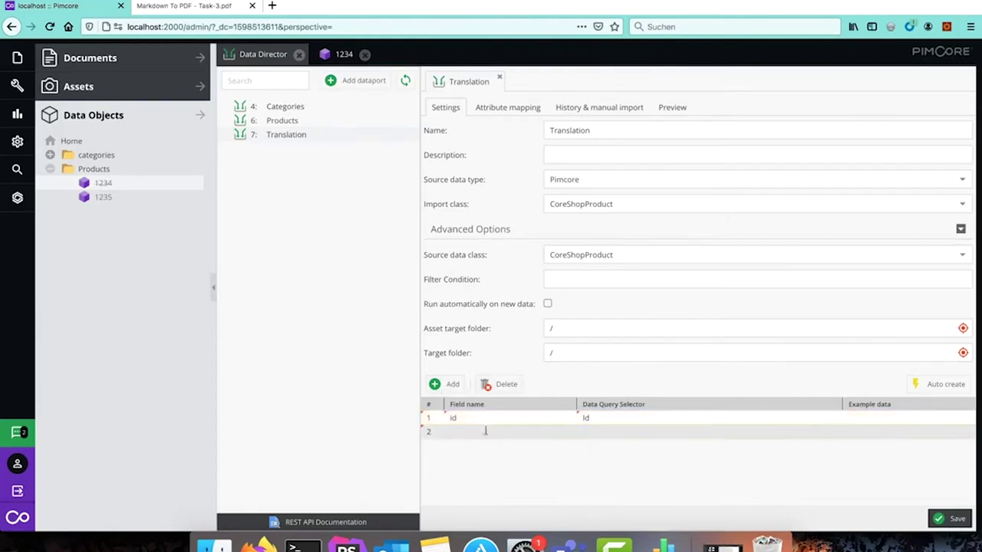
double_click(485, 431)
type("name")
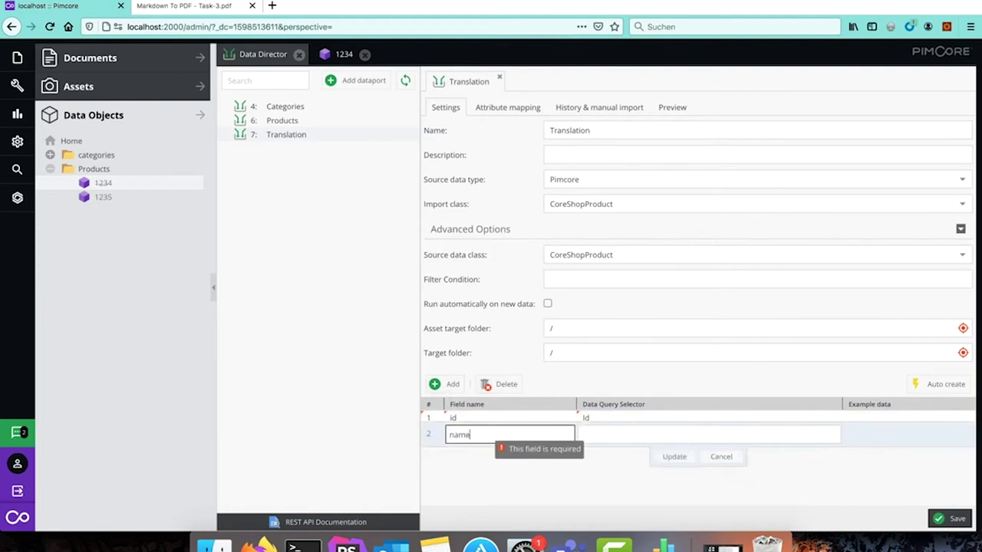
type(" en")
triple_click(543, 431)
type("description en")
left_click(648, 435)
type("d")
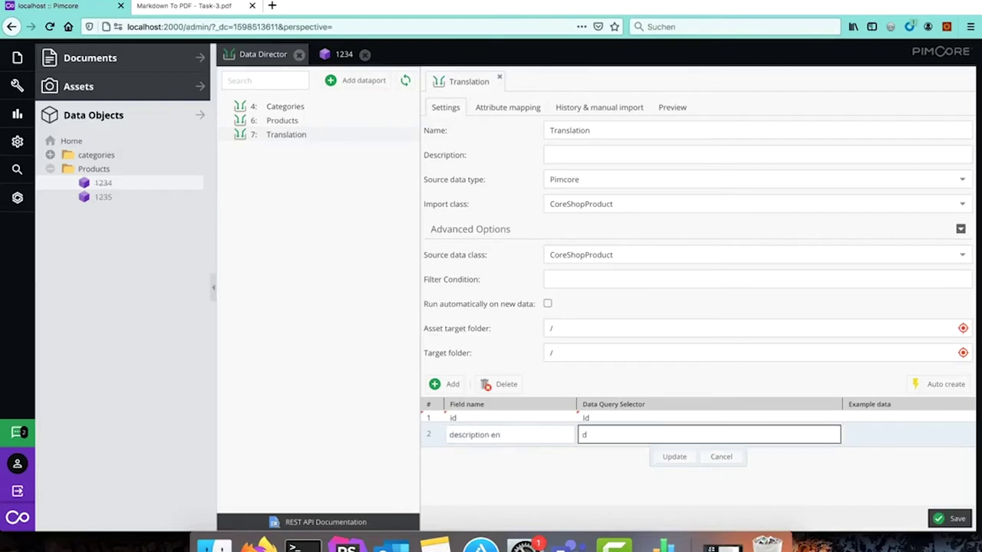
type("escription#de")
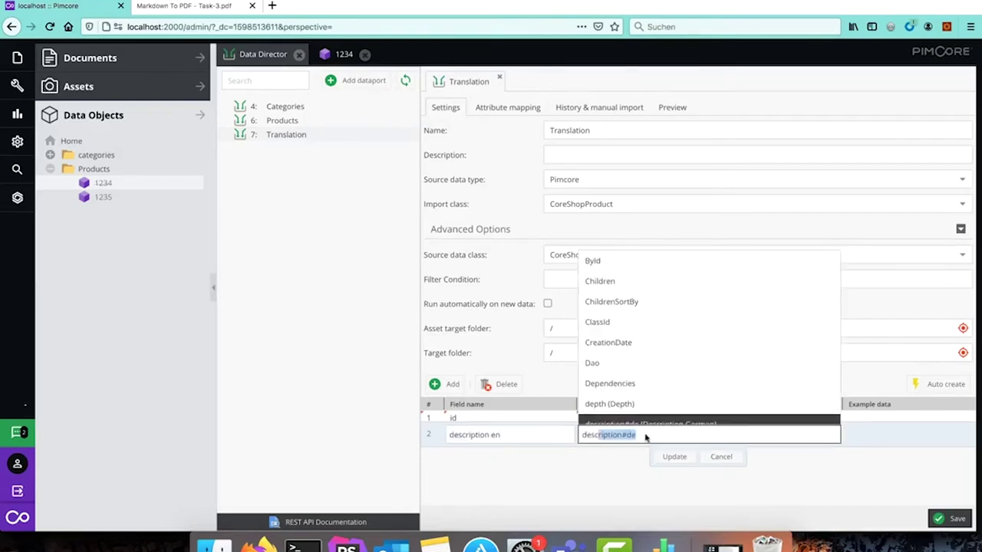
scroll(642, 381, "down", 3)
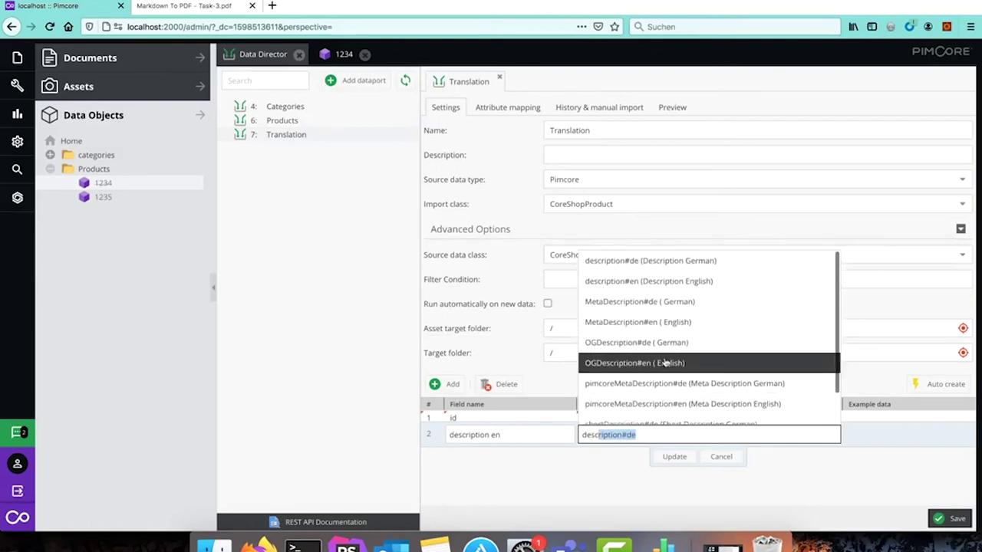
left_click(643, 284)
left_click(673, 455)
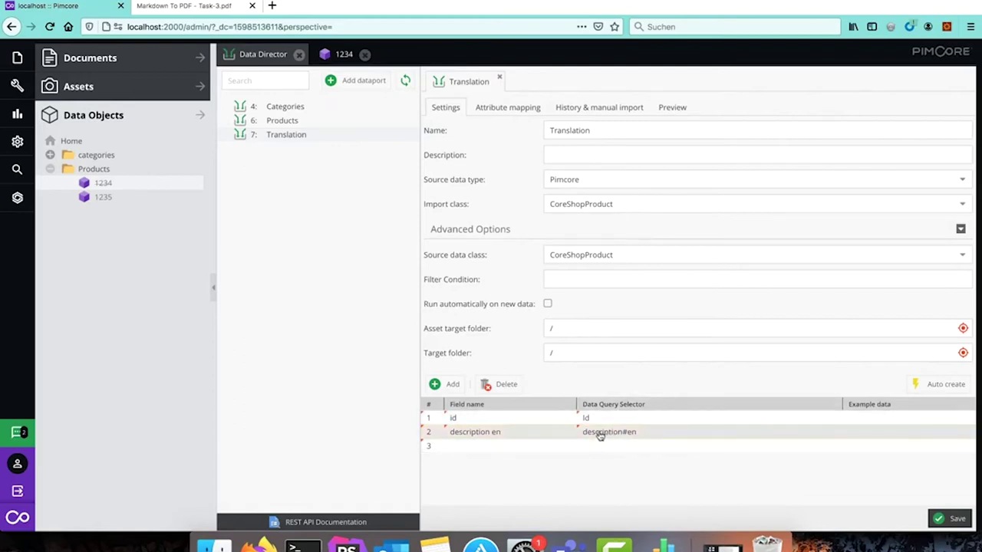
left_click(600, 434)
left_click(651, 434)
left_click(951, 518)
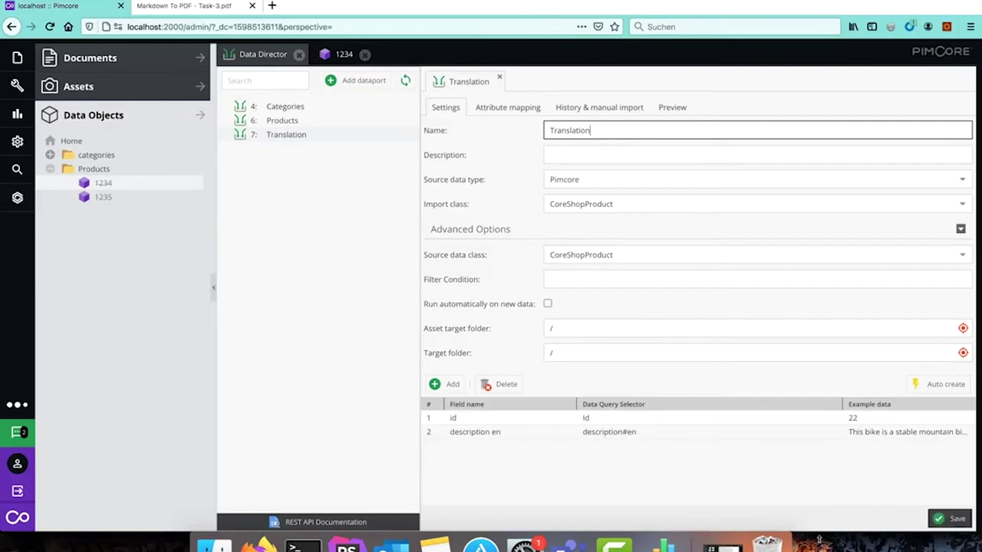
Step: Map the ID attribute to raw field 'id' as the key attribute, then filter attributes by 'desc'
left_click(498, 112)
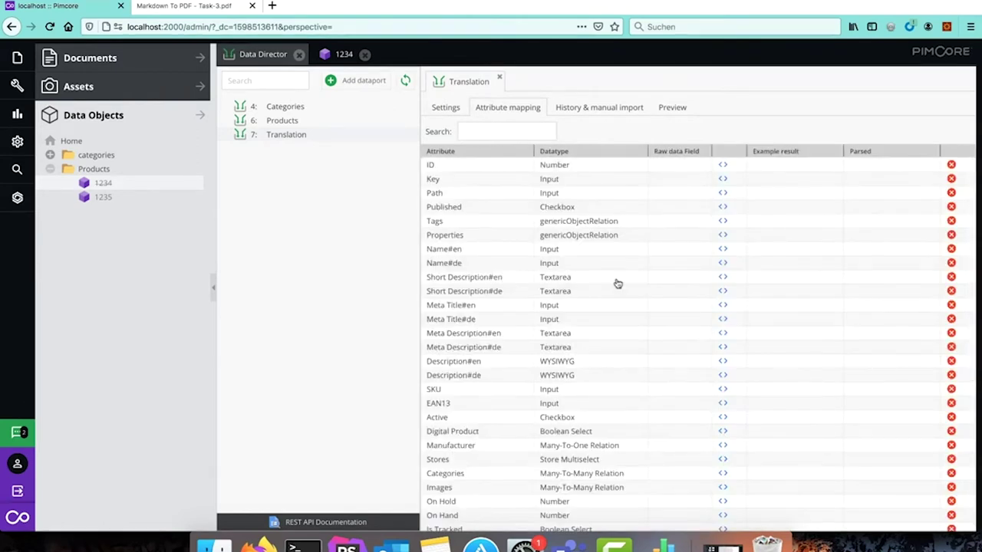
left_click(704, 167)
left_click(700, 167)
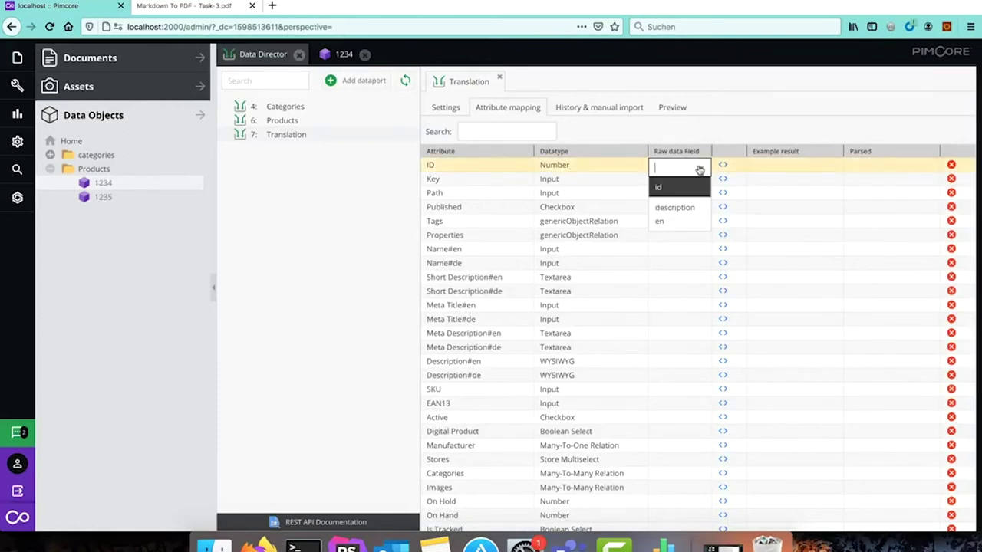
left_click(672, 192)
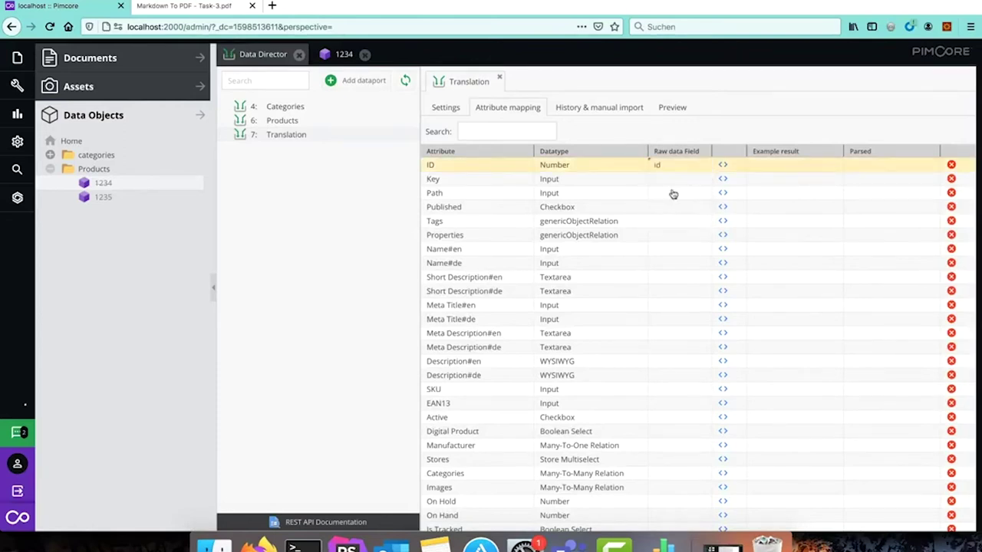
left_click(723, 167)
left_click(301, 183)
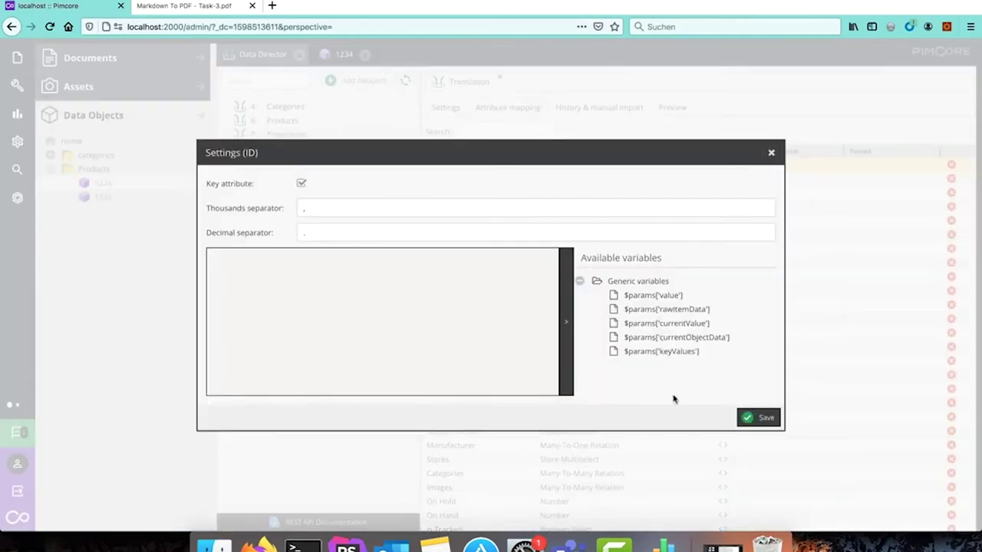
left_click(758, 418)
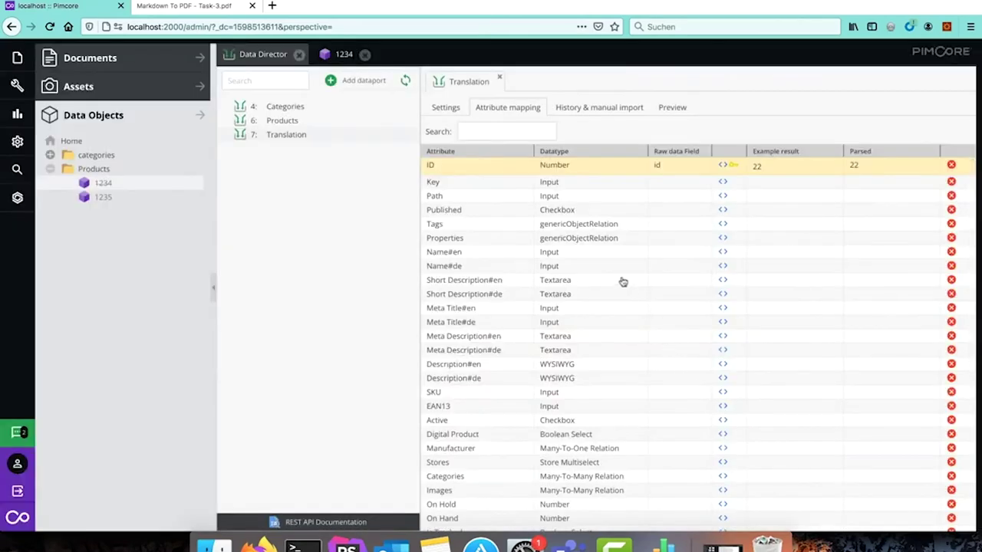
left_click(507, 131)
type("desc")
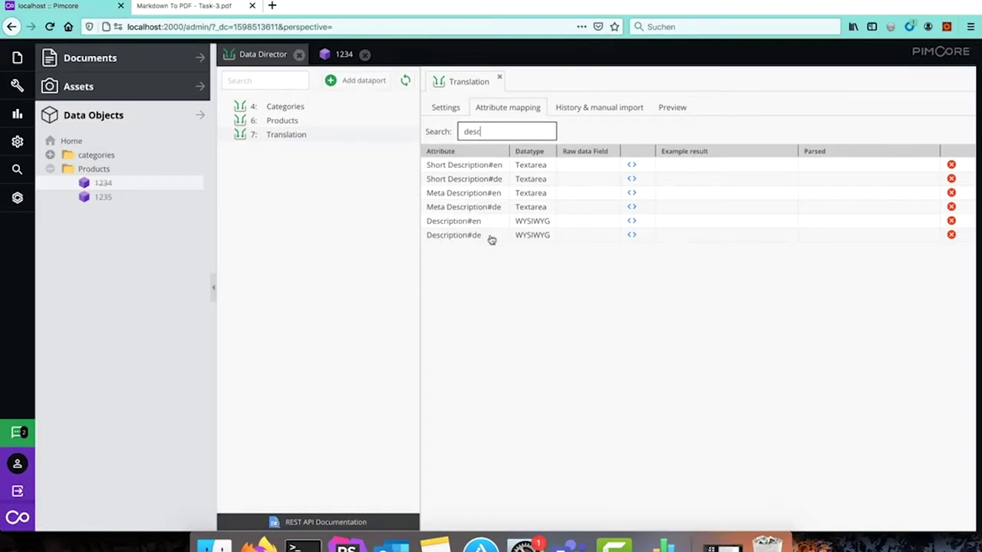
Step: Map Description#de to raw field 'description en' with auto-translation from English
left_click(611, 241)
left_click(610, 239)
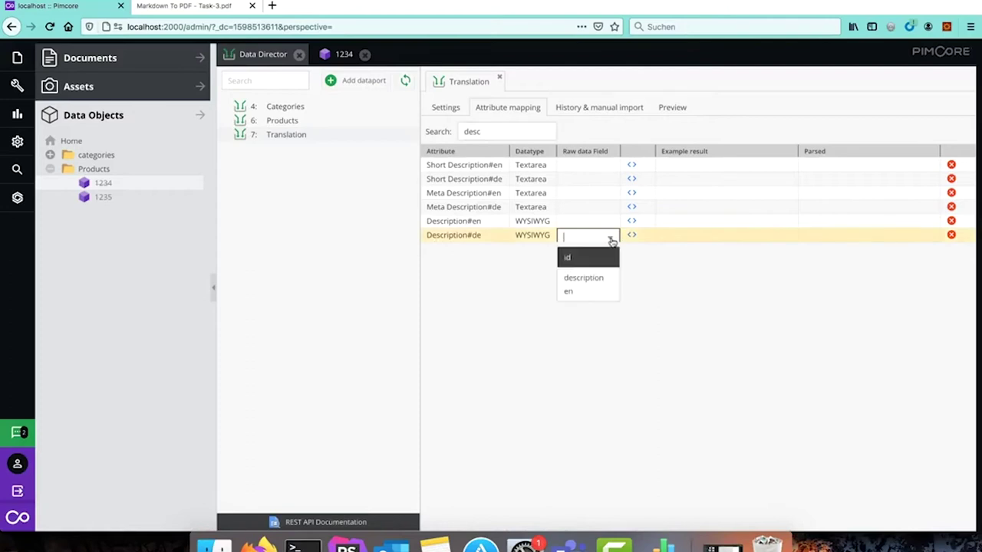
left_click(591, 281)
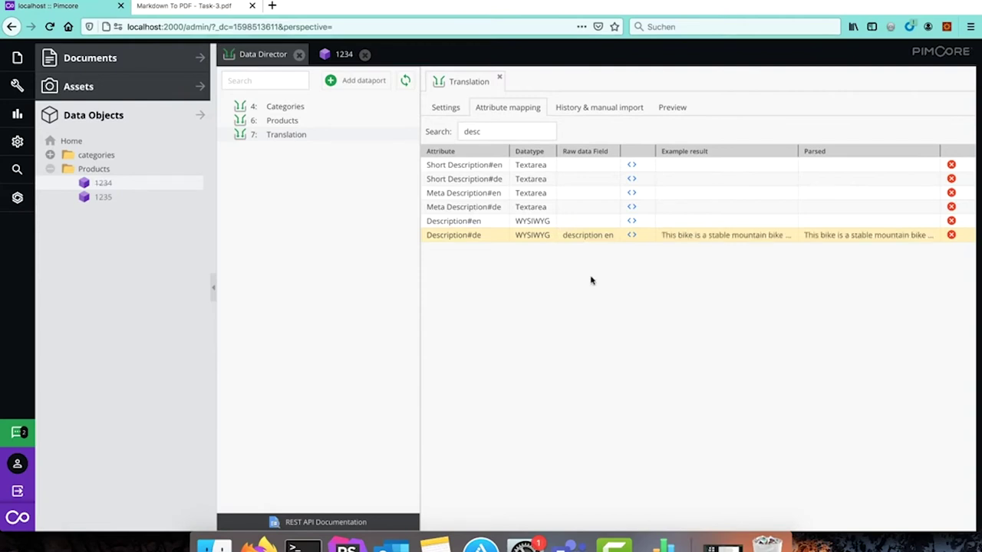
left_click(632, 235)
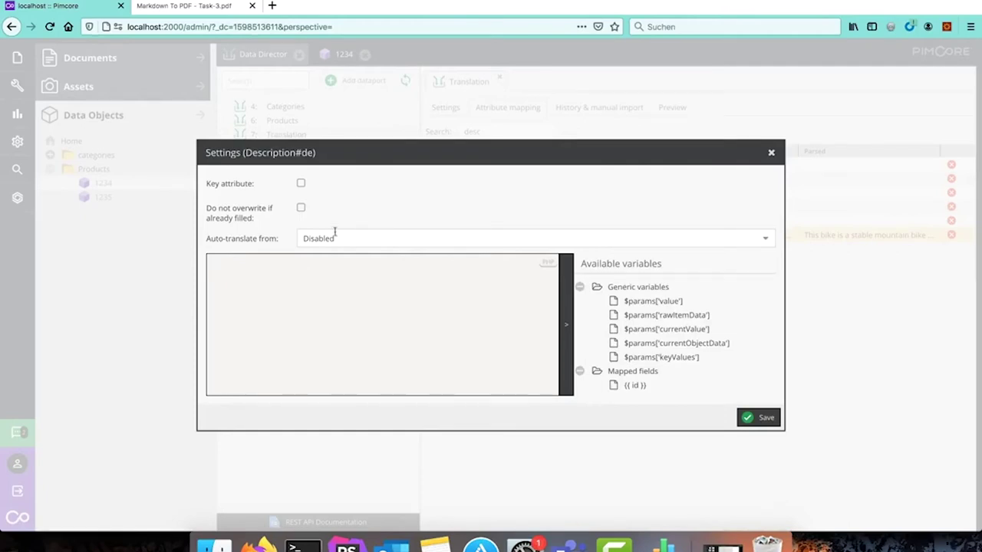
left_click(765, 238)
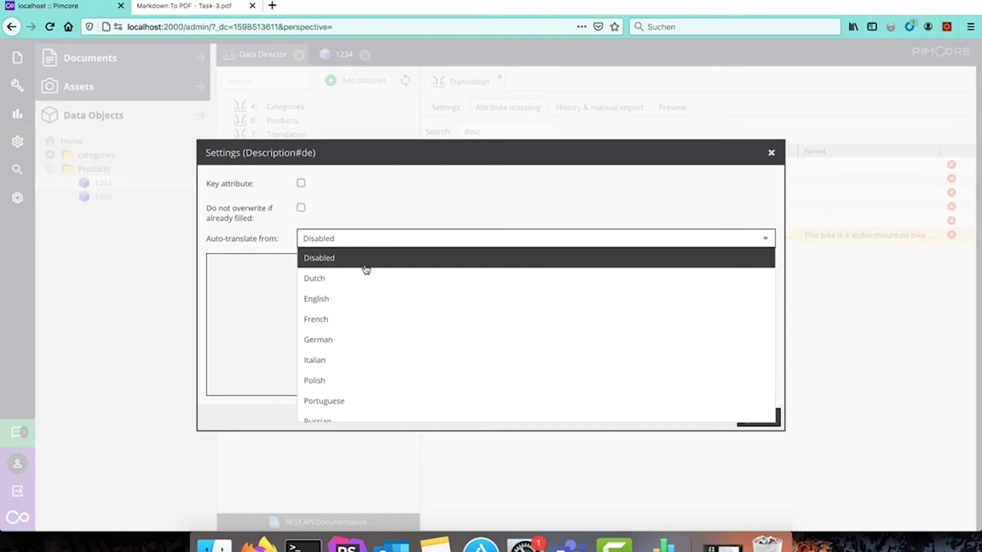
left_click(346, 299)
left_click(763, 418)
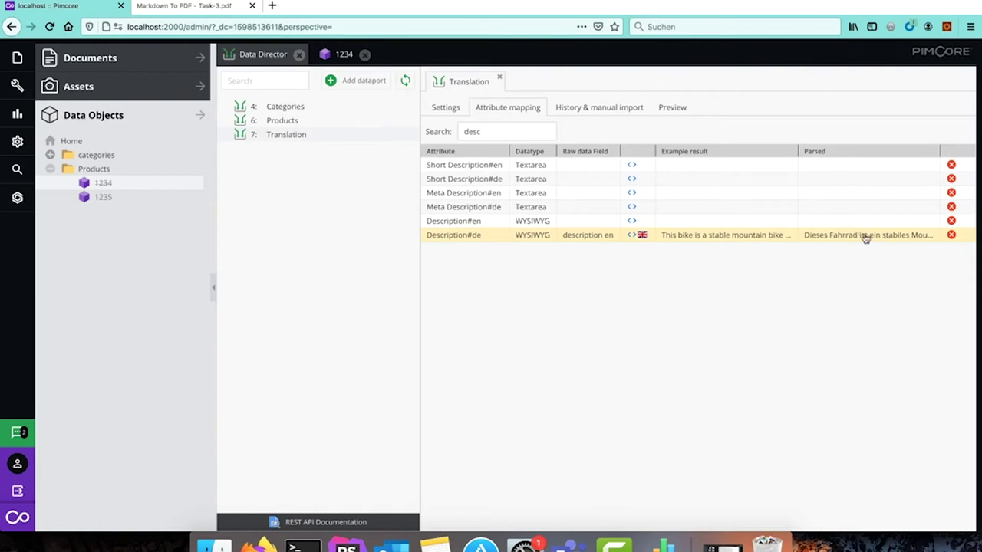
Step: Inspect the German parsed text 'Dieses Fahrrad ist ein stabiles Mountainbike…' and go to History & manual import
left_click(942, 150)
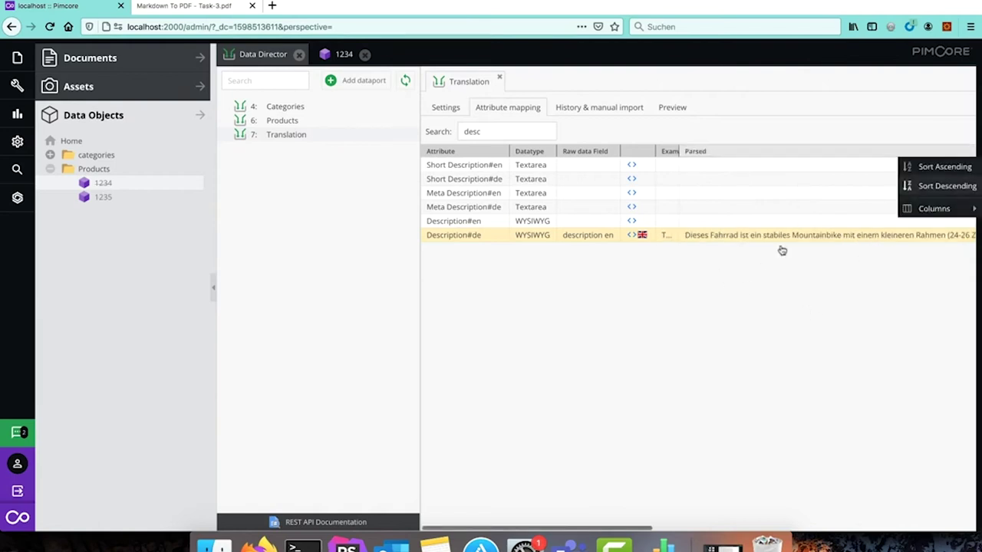
scroll(756, 243, "right", 5)
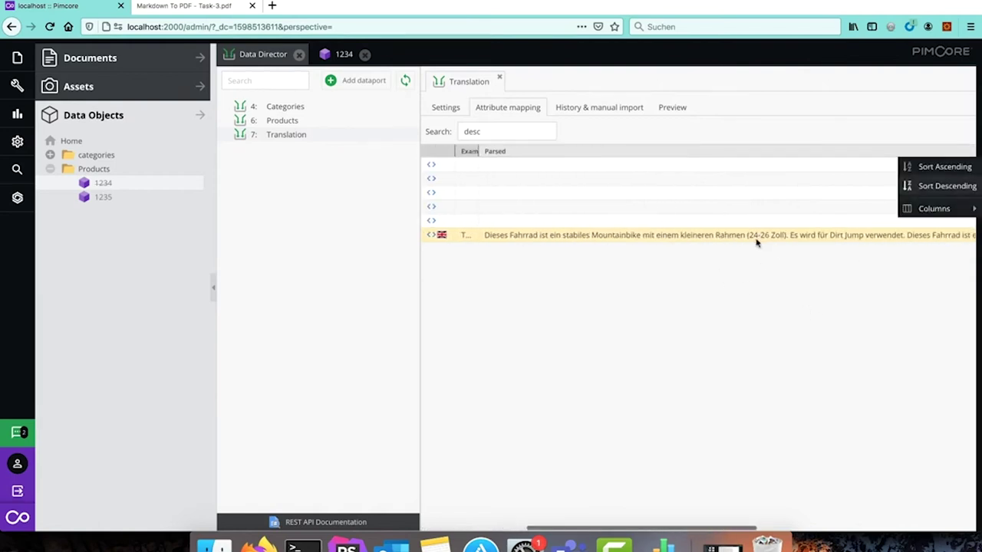
scroll(756, 242, "left", 5)
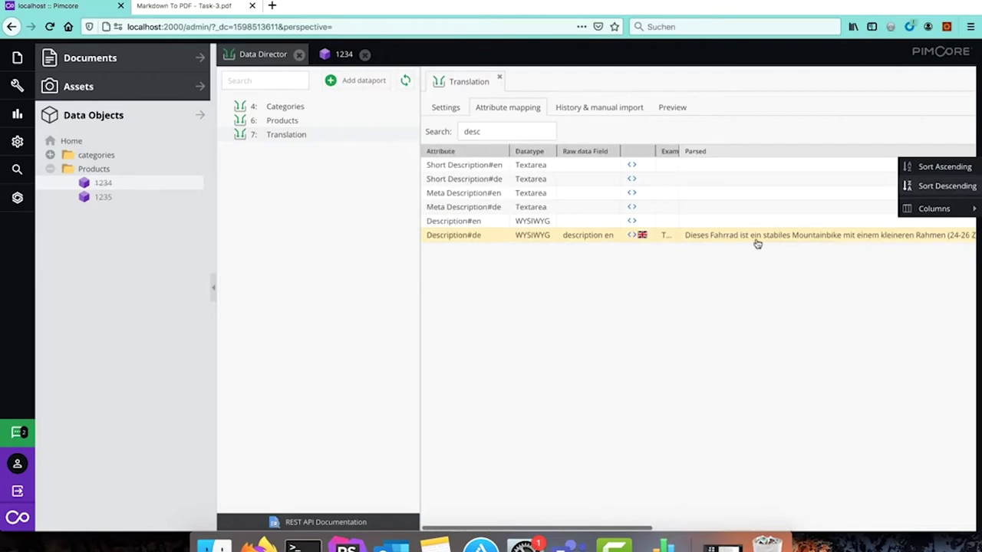
left_click(595, 107)
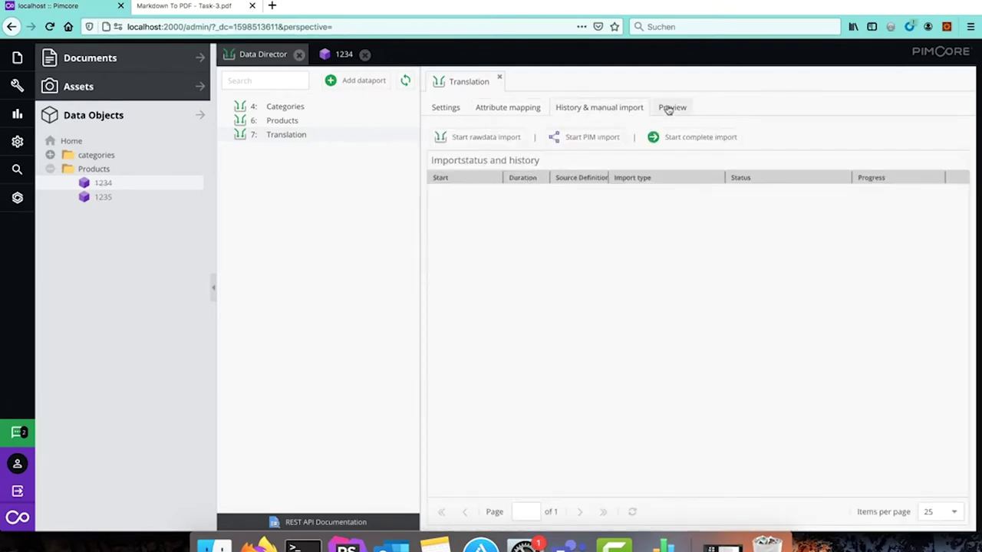
Step: Start the raw data import and open the Preview of the imported raw items
left_click(494, 139)
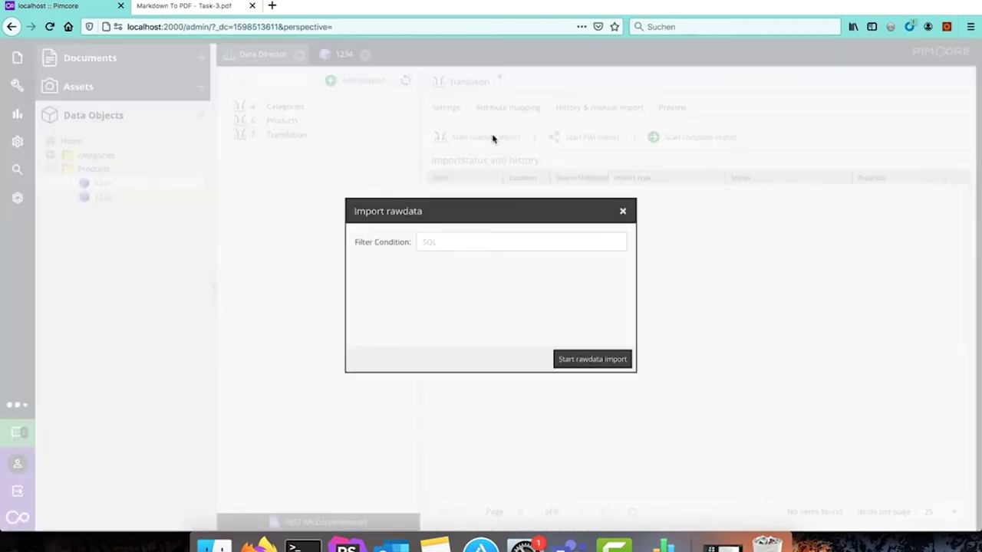
left_click(624, 209)
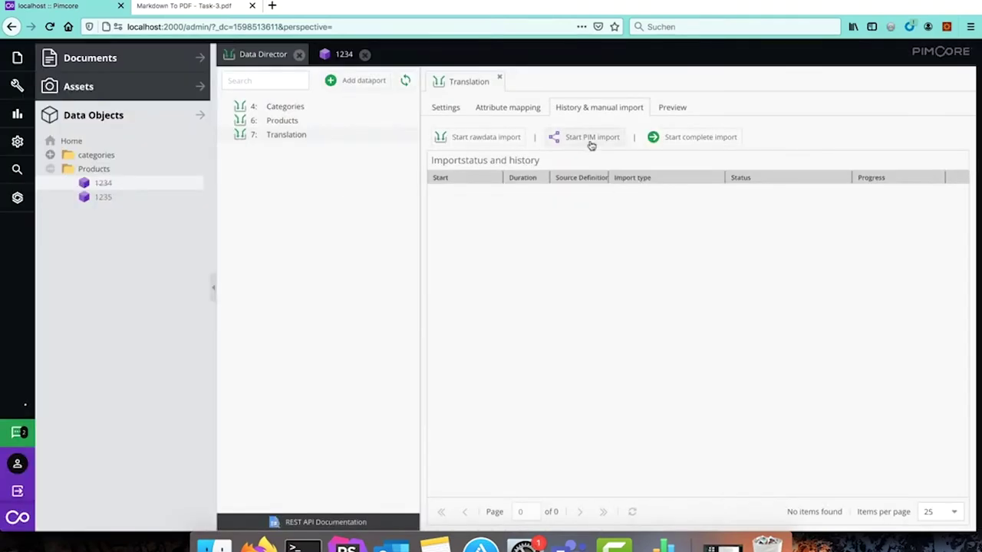
left_click(475, 137)
left_click(592, 359)
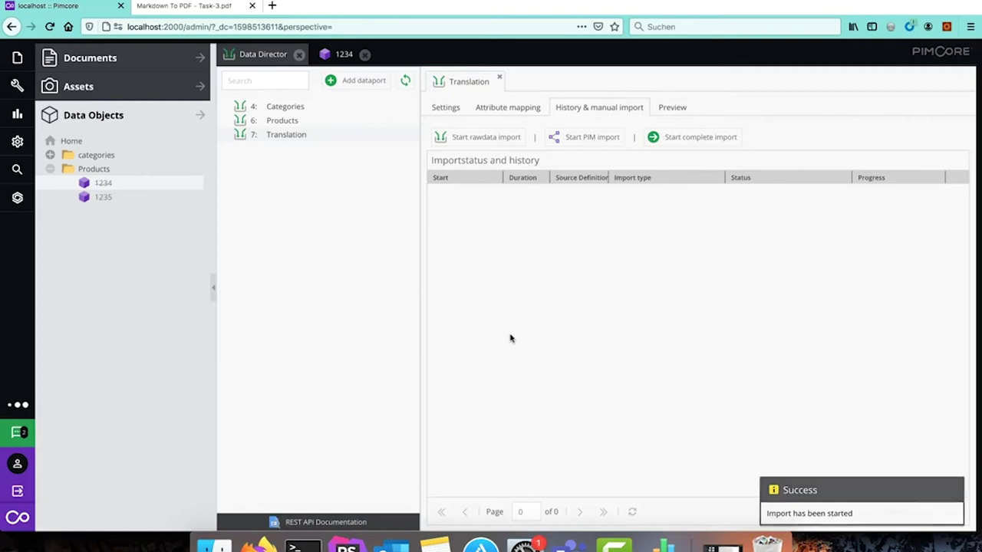
left_click(669, 109)
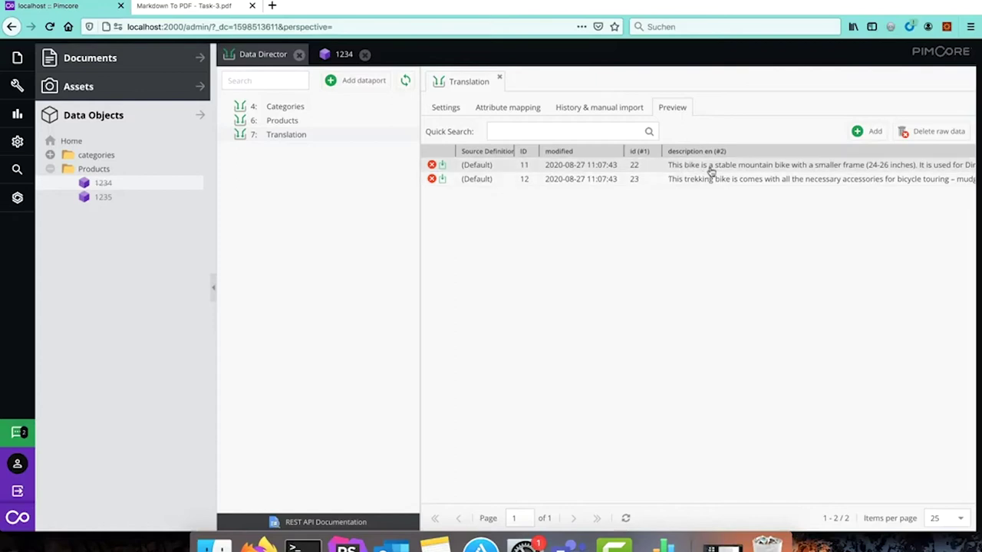
Step: Check product 1234's English description, then return to the Translation dataport preview
left_click(339, 54)
left_click(335, 139)
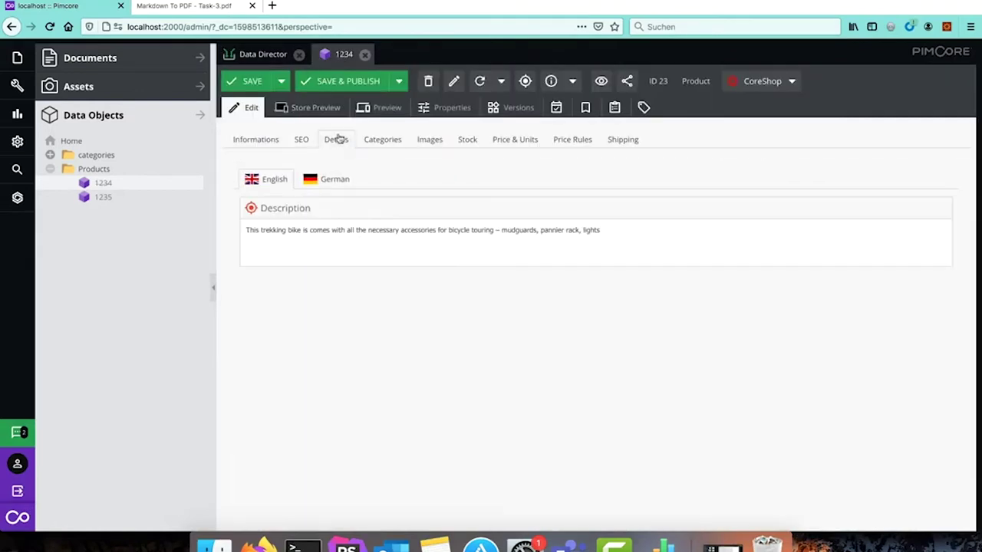
left_click(321, 240)
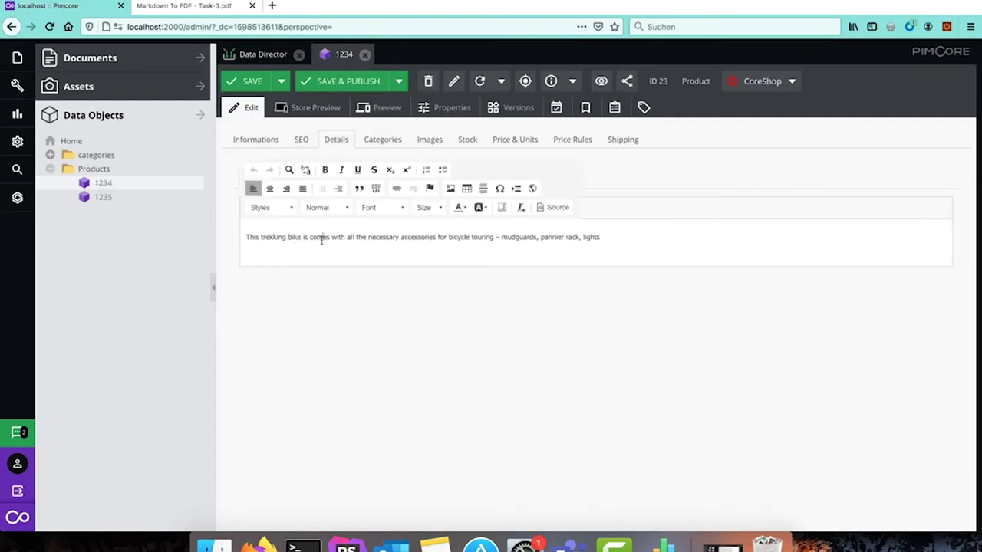
left_click(300, 296)
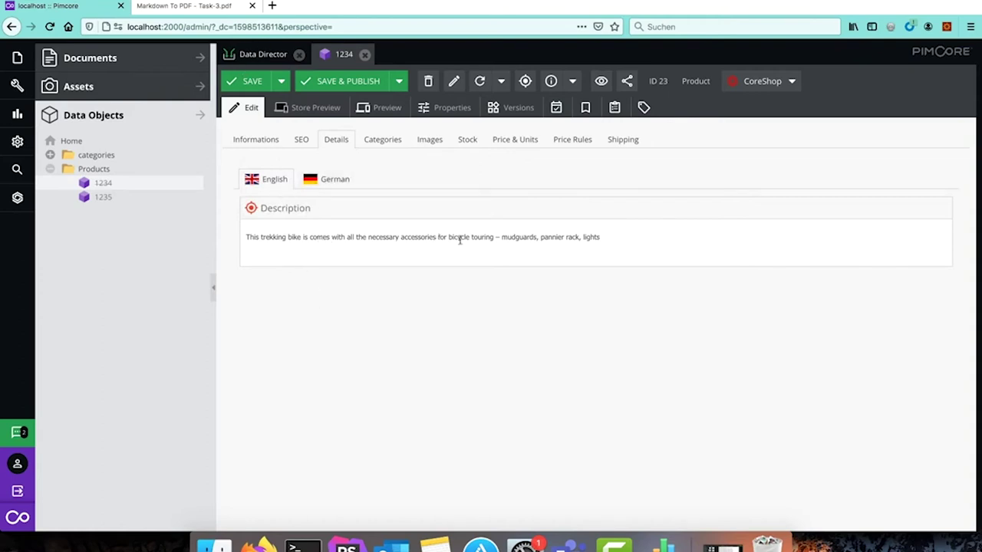
left_click(257, 55)
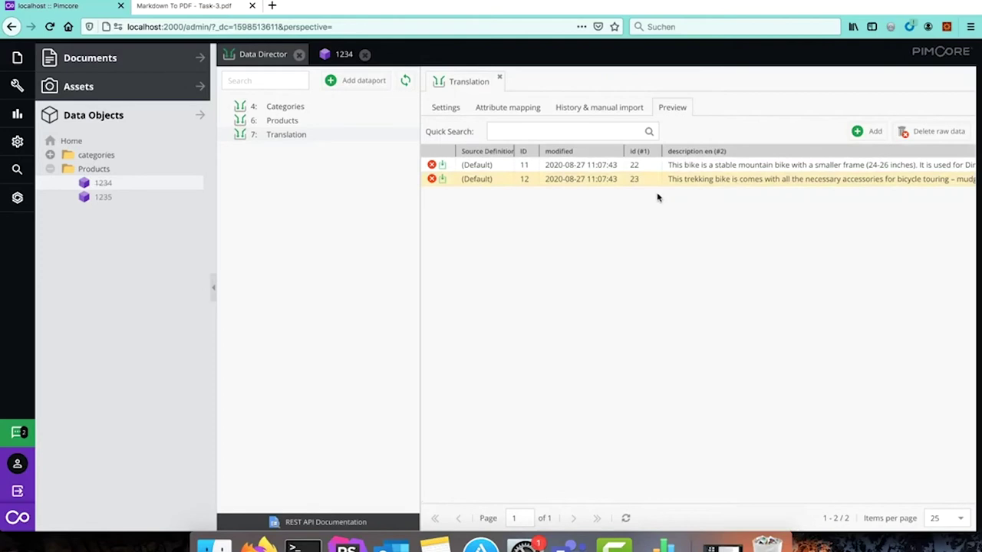
Step: Import raw item 11 into the PIM and review the log's /Products/1235 German translation
left_click(443, 166)
left_click(466, 314)
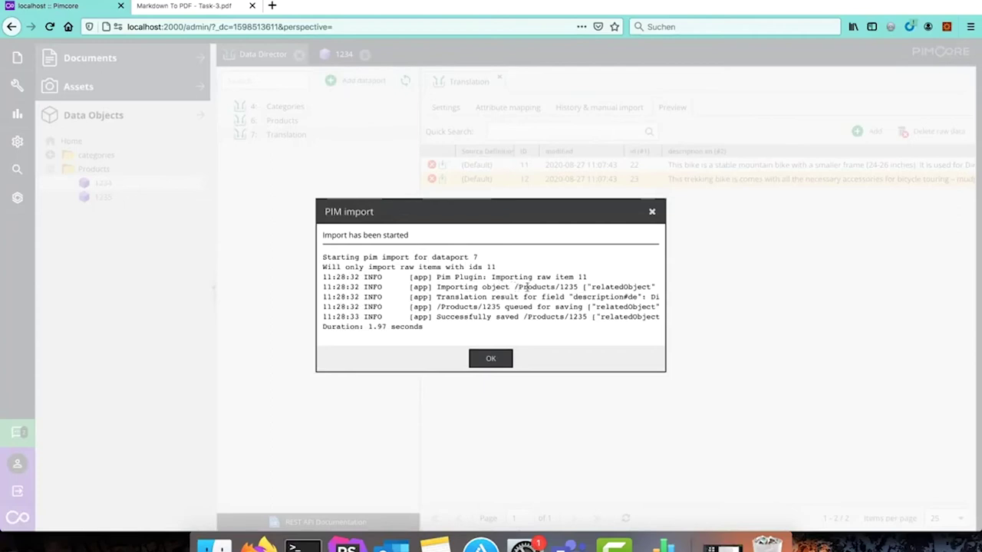
left_click_drag(515, 287, 583, 287)
left_click_drag(436, 297, 643, 296)
scroll(643, 297, "right", 5)
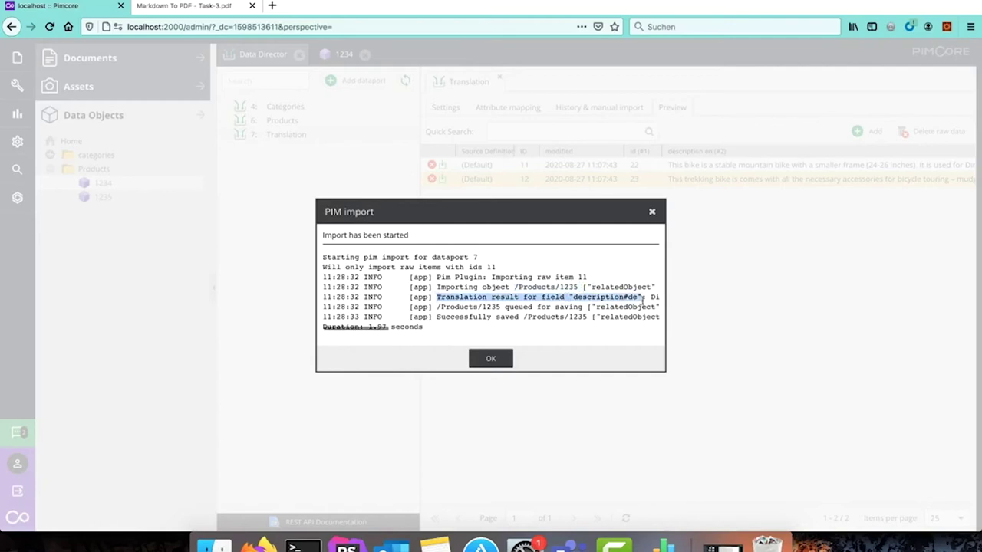
left_click_drag(459, 296, 635, 299)
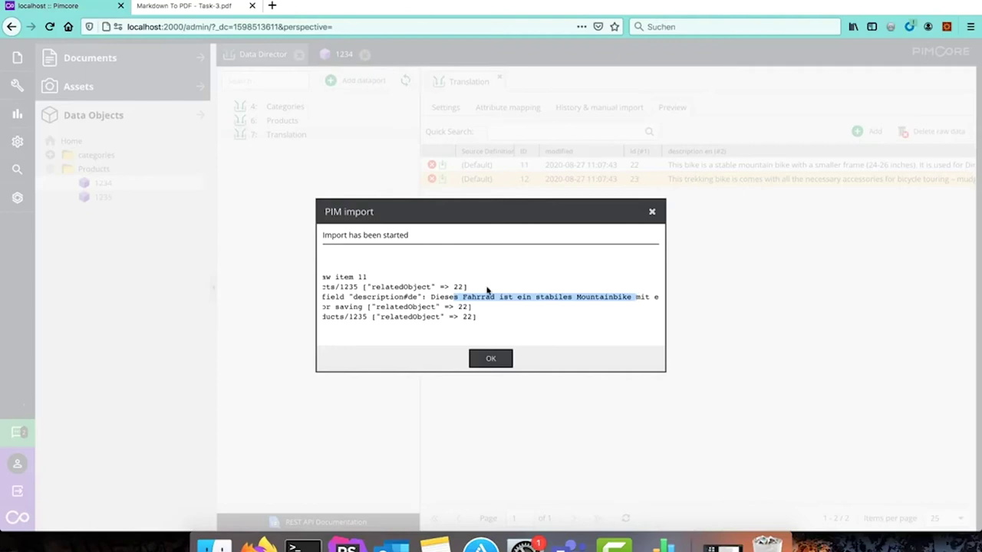
key("ctrl+t")
Step: Search the web for 'deepl api account' and reach DeepL's plans and pricing page
type("deep")
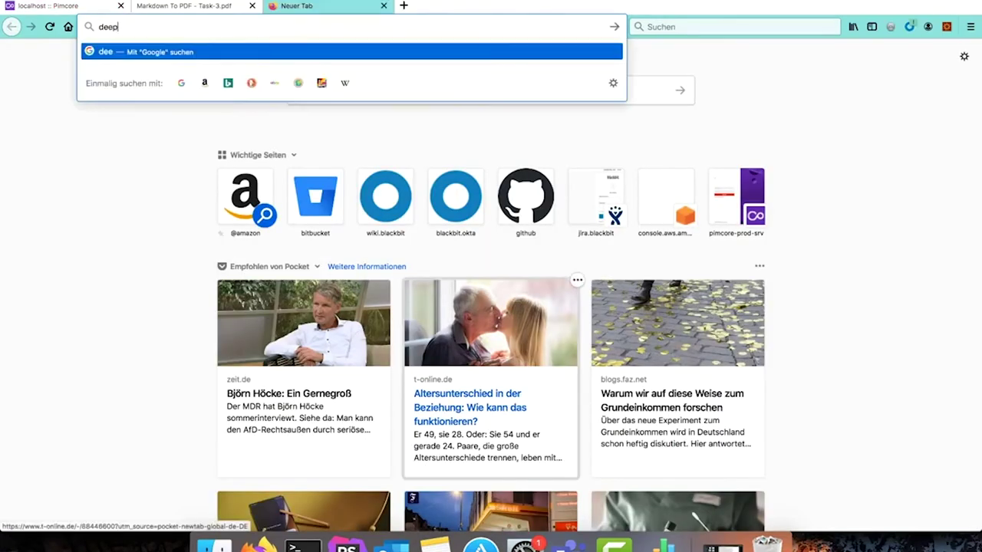
type("l api ")
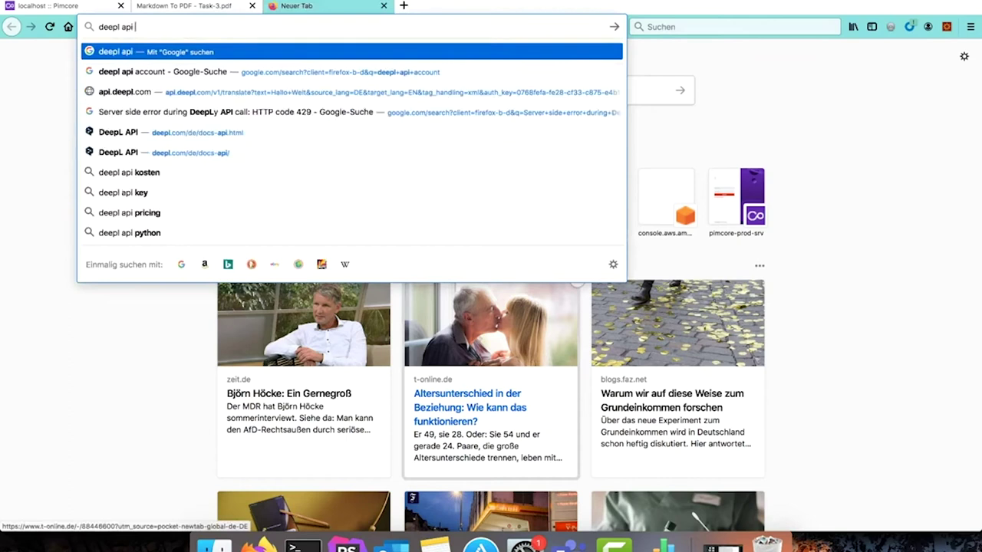
type("account")
key("Return")
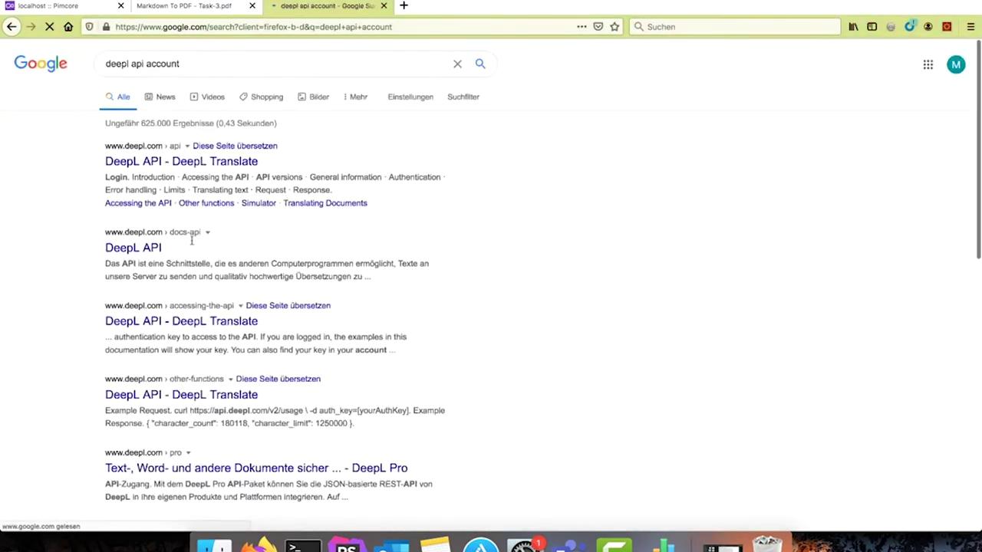
left_click(136, 248)
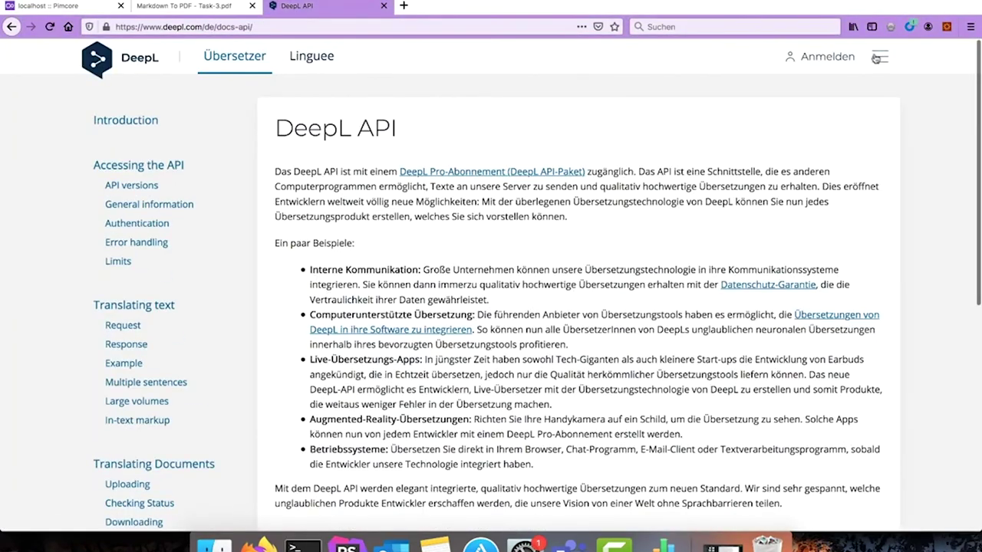
left_click(875, 57)
left_click(847, 228)
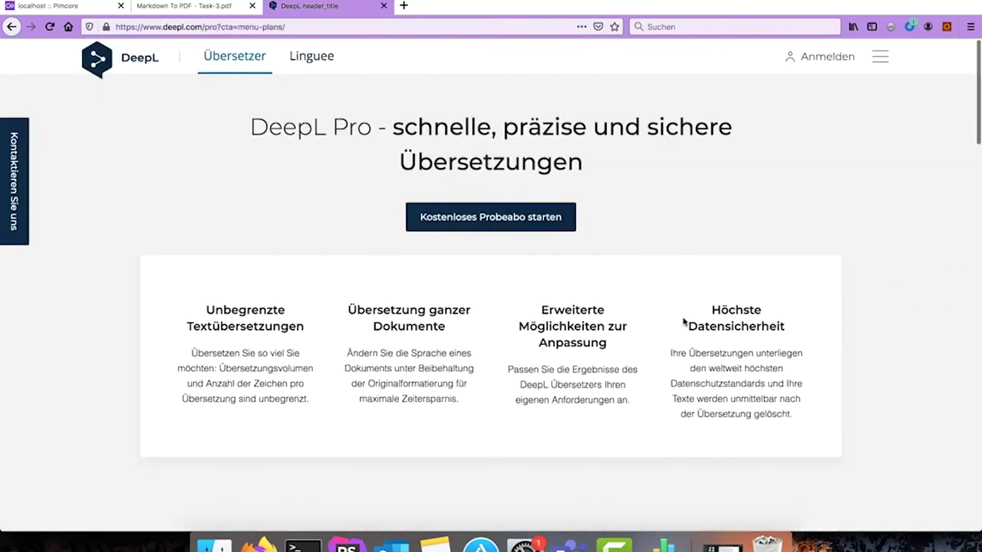
Step: Note the DeepL API prices, 4,99 € monthly and 20,00 € per 1.000.000 characters, then close the page
scroll(639, 213, "down", 3)
scroll(638, 214, "down", 2)
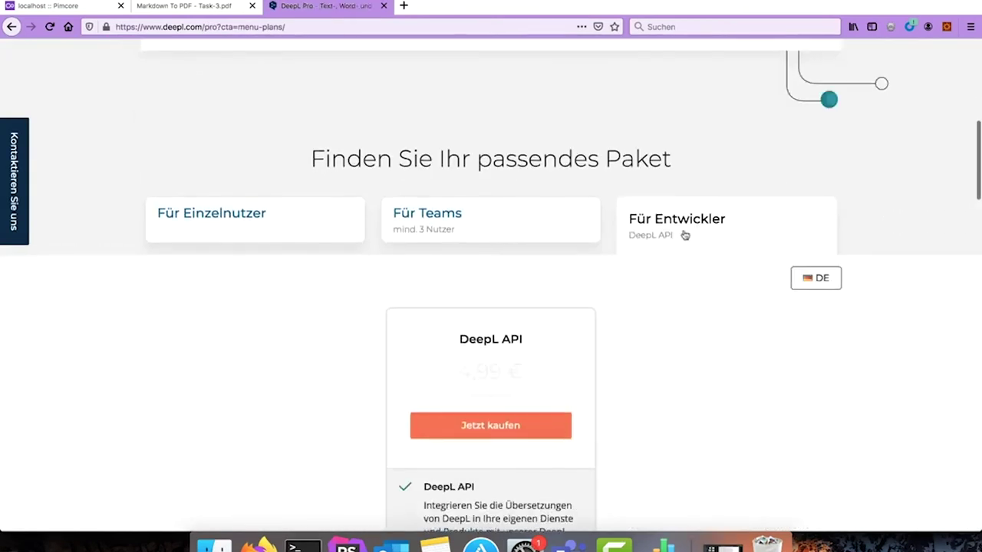
scroll(645, 348, "down", 2)
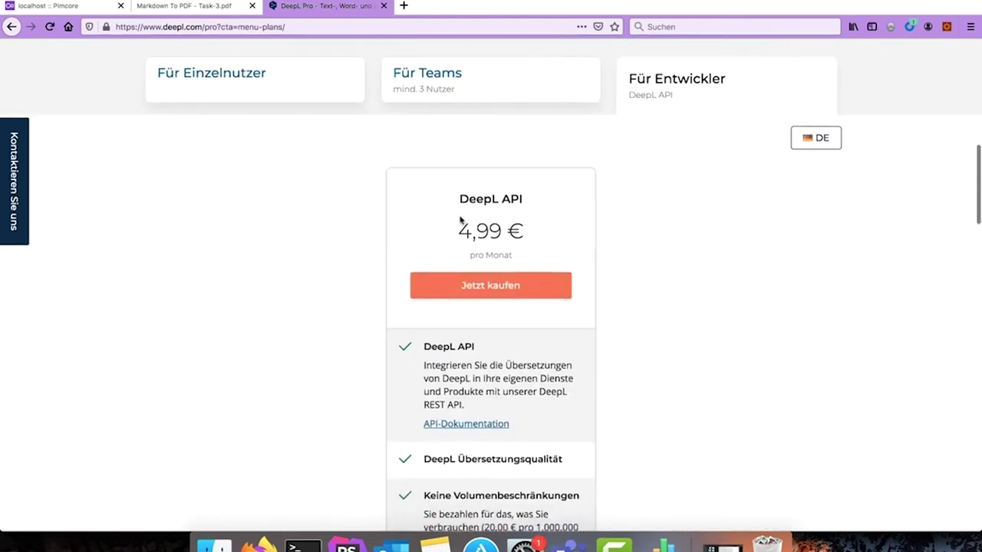
left_click_drag(462, 232, 533, 236)
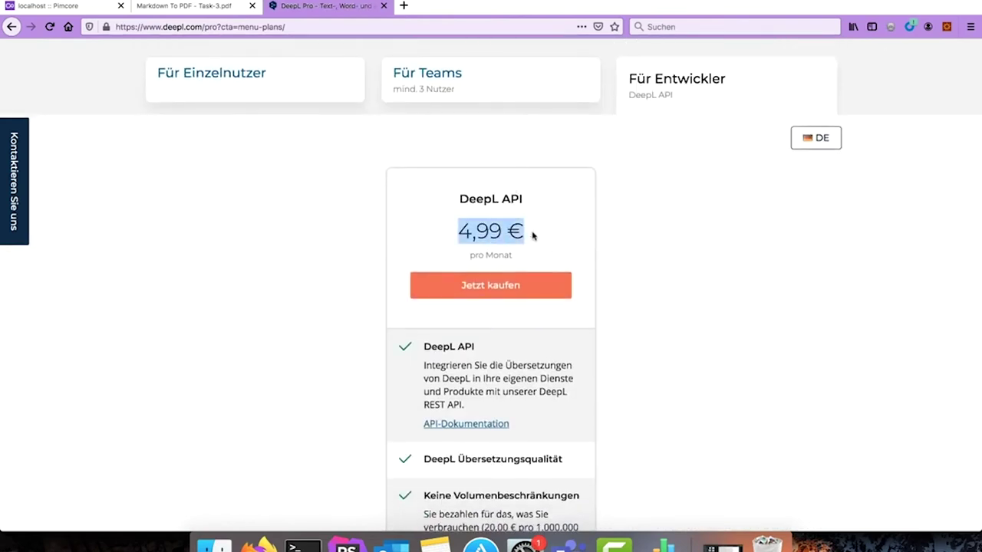
scroll(563, 247, "down", 2)
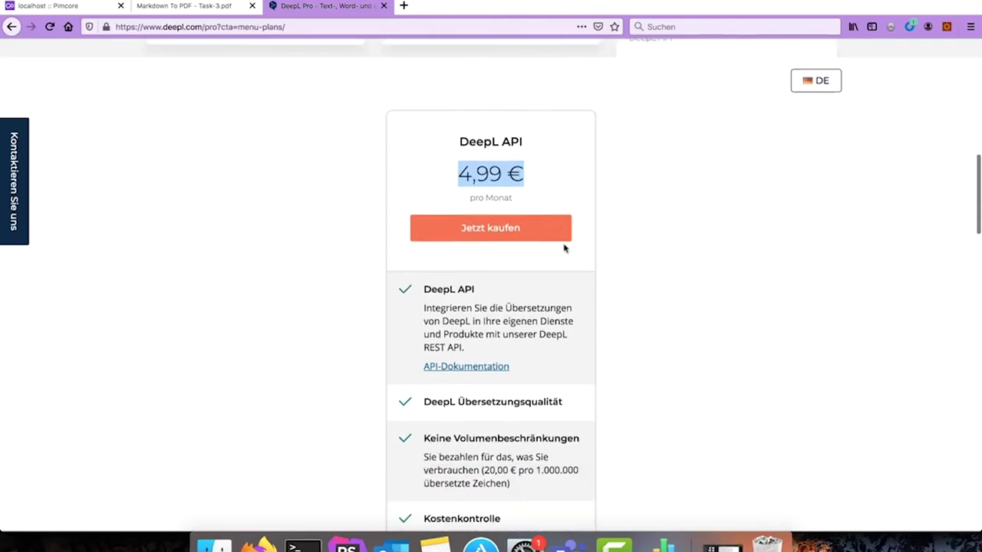
left_click_drag(482, 403, 509, 418)
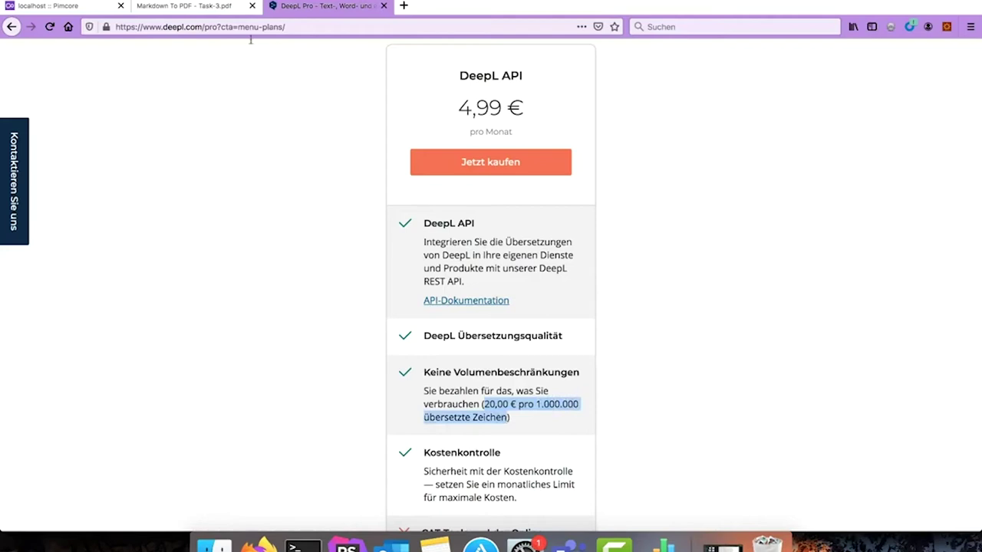
left_click(383, 6)
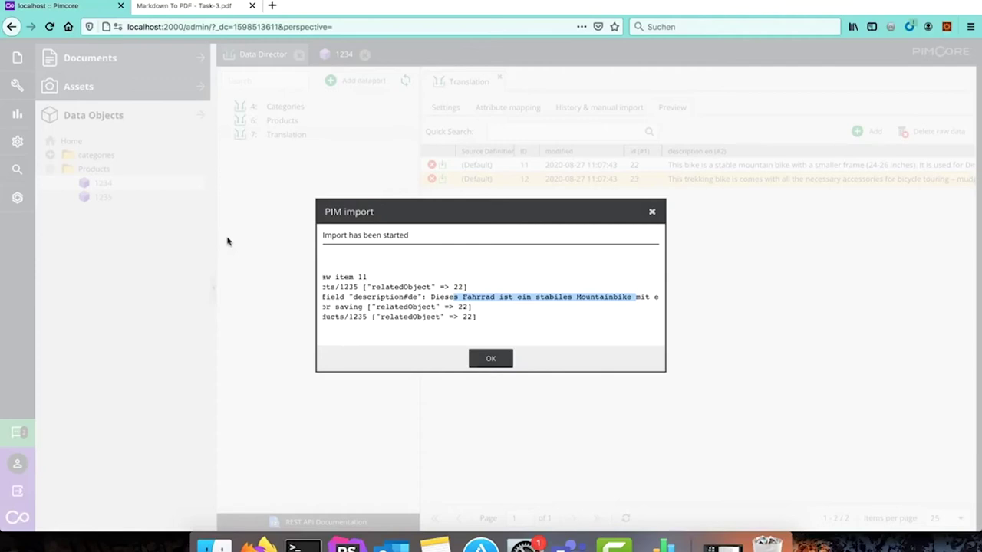
Step: Dismiss the import log, review the attribute mapping and preview row ID 12, then open the import history
left_click(500, 361)
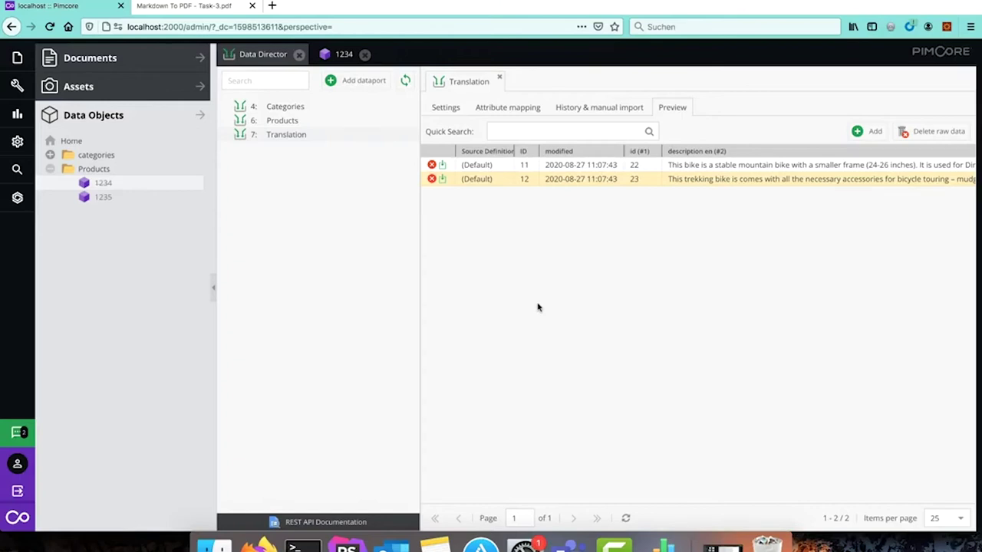
left_click(507, 107)
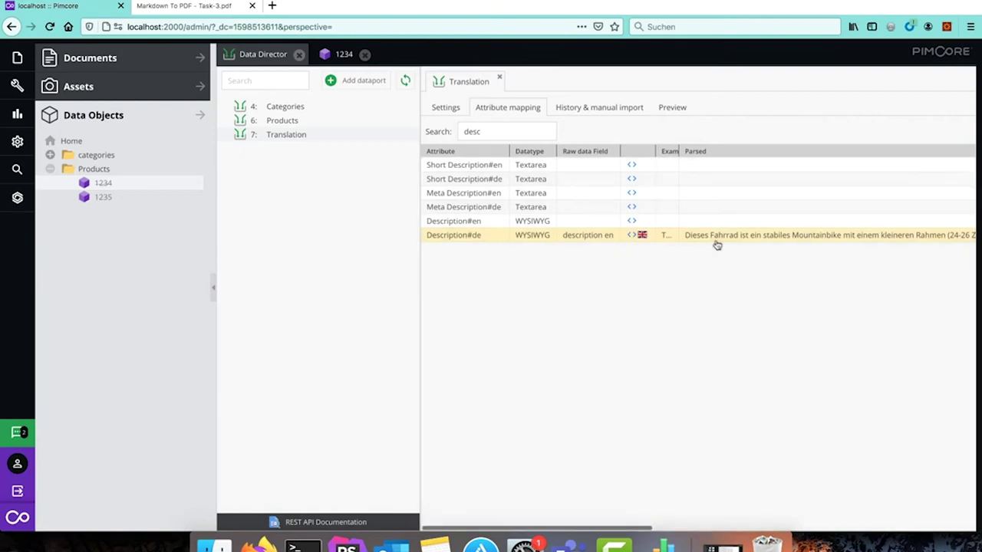
left_click(673, 109)
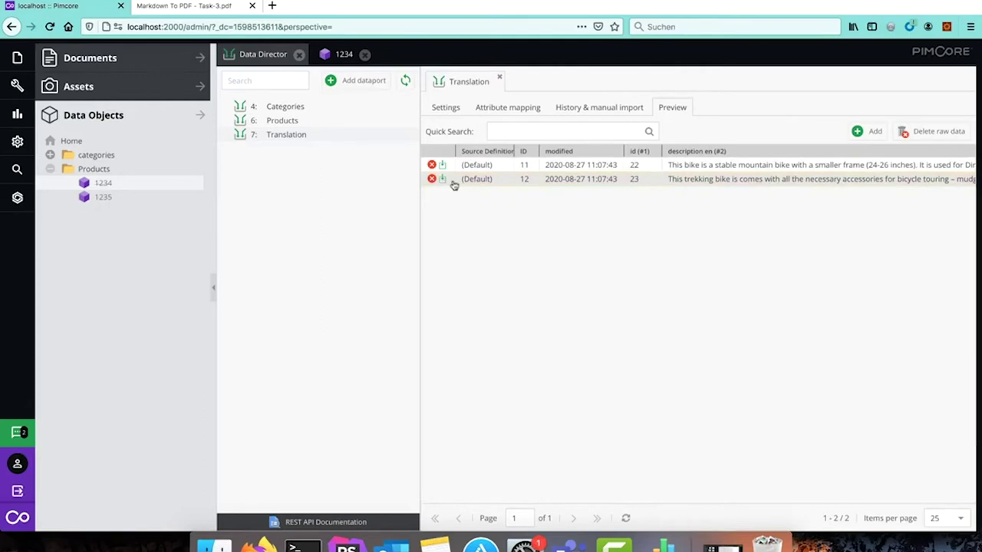
left_click(447, 184)
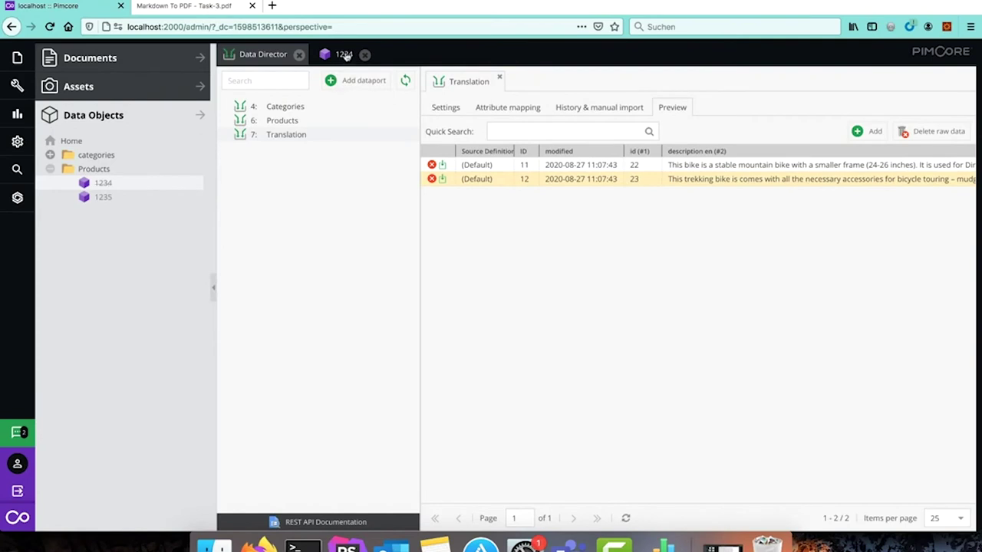
left_click(508, 110)
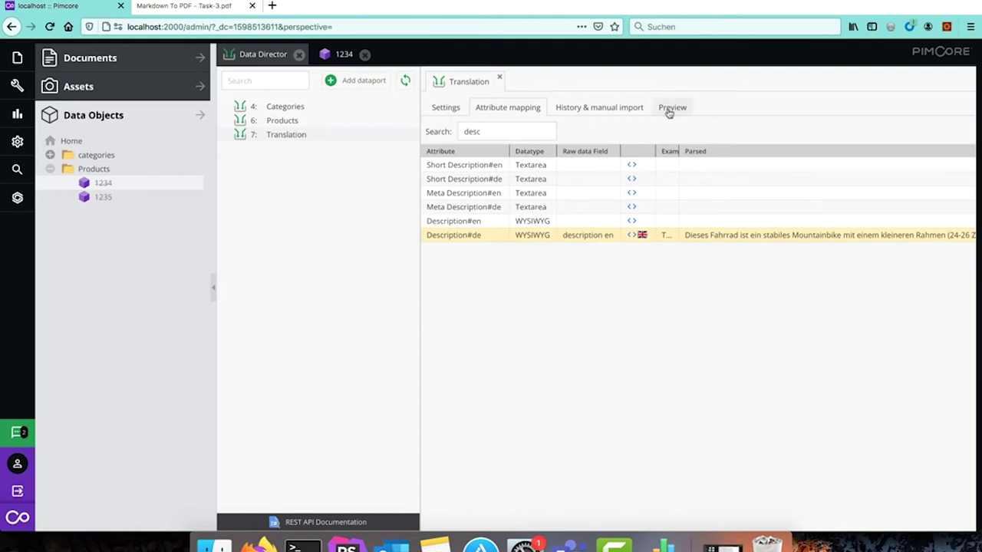
left_click(611, 107)
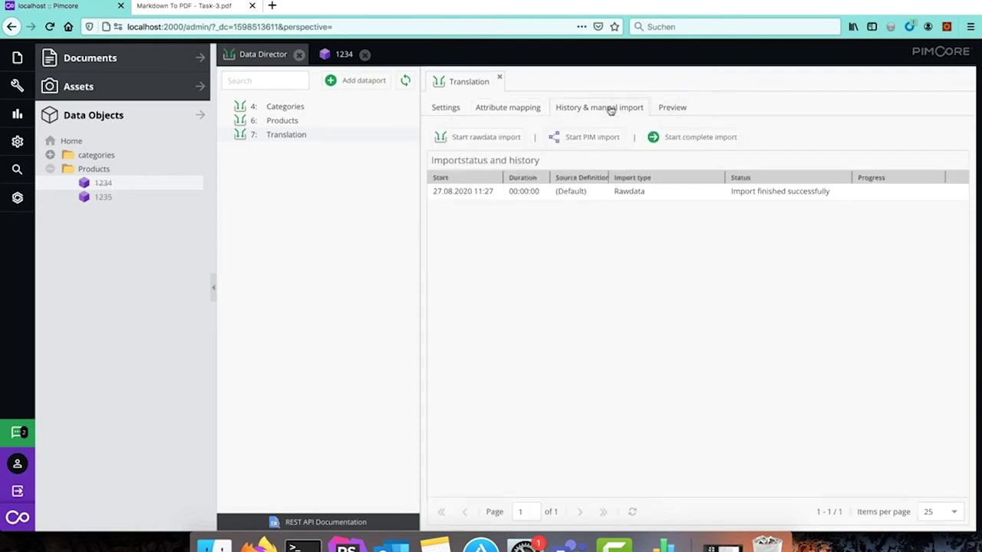
Step: Start and confirm a PIM import, then reload product 1234 to see the imported description
left_click(573, 138)
left_click(466, 318)
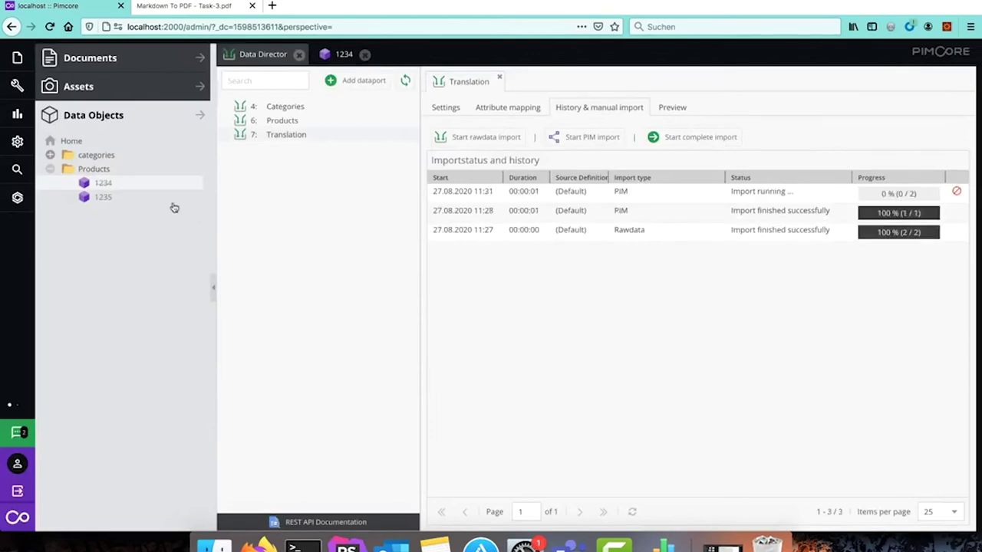
left_click(106, 184)
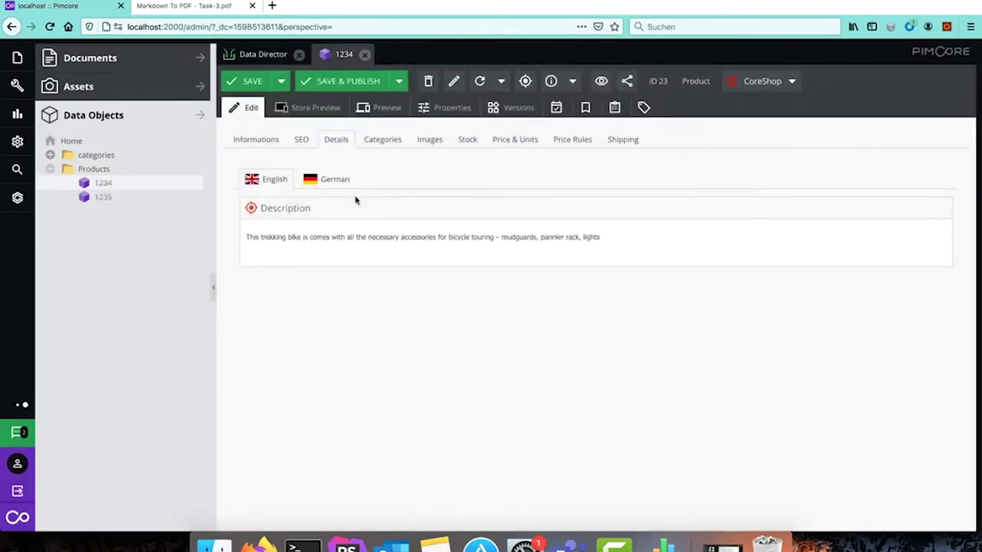
left_click(479, 80)
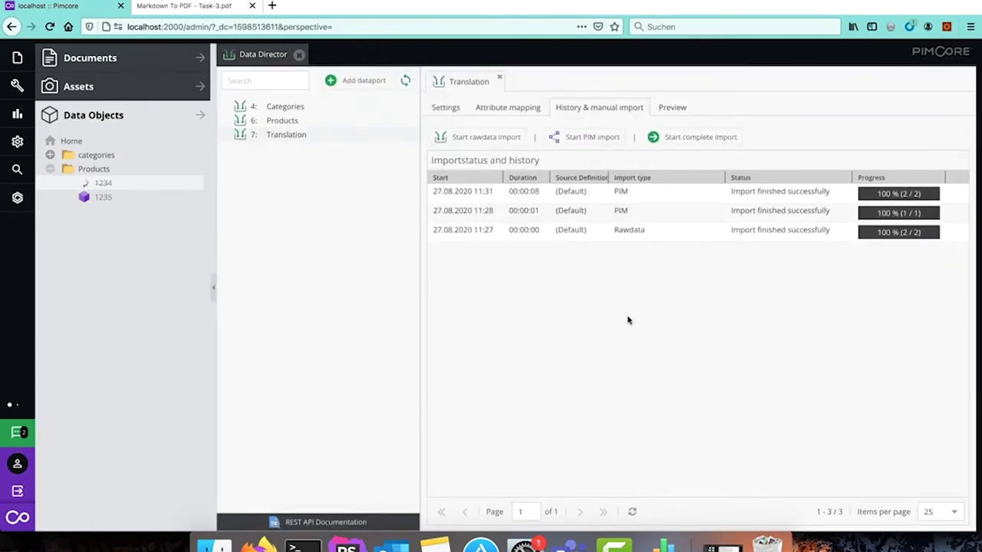
Step: Compare product 1234's English and German descriptions, selecting text in each to inspect them
left_click(318, 180)
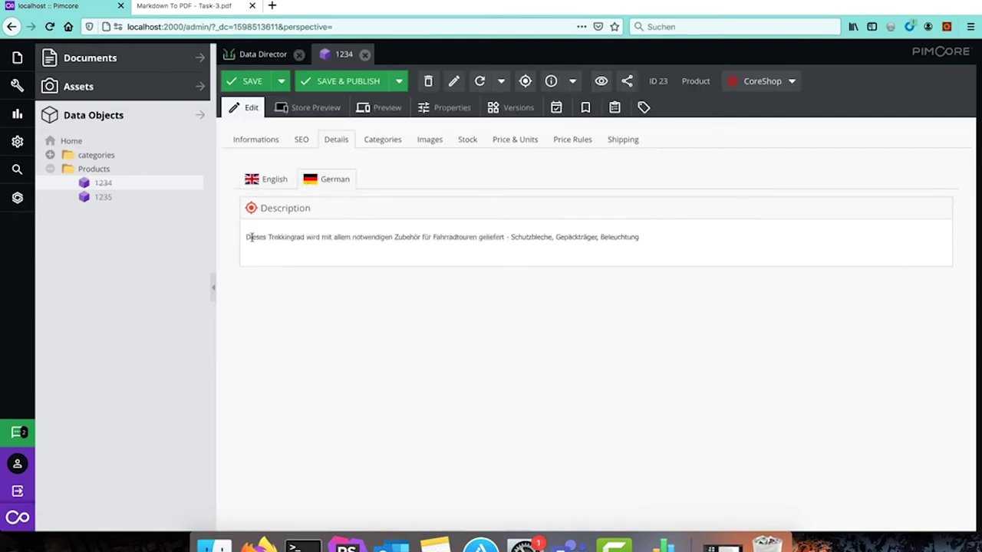
left_click(271, 184)
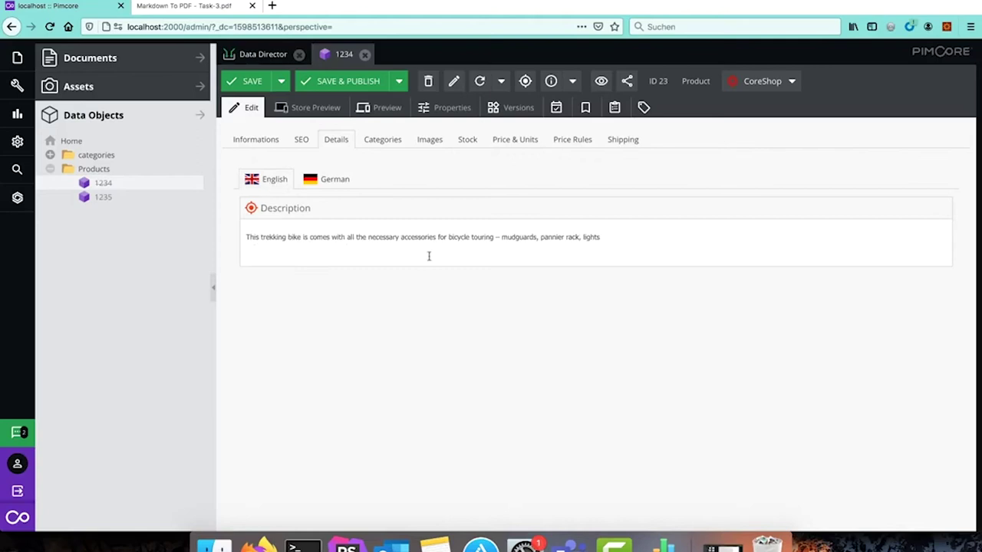
left_click(332, 182)
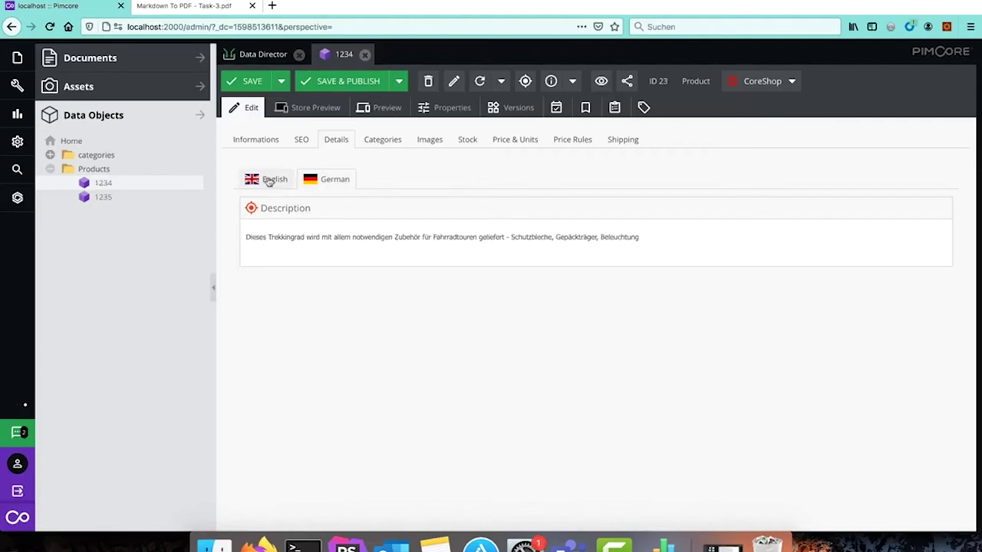
left_click(275, 179)
left_click(307, 237)
double_click(306, 237)
left_click_drag(305, 237, 351, 237)
left_click(310, 184)
left_click(306, 237)
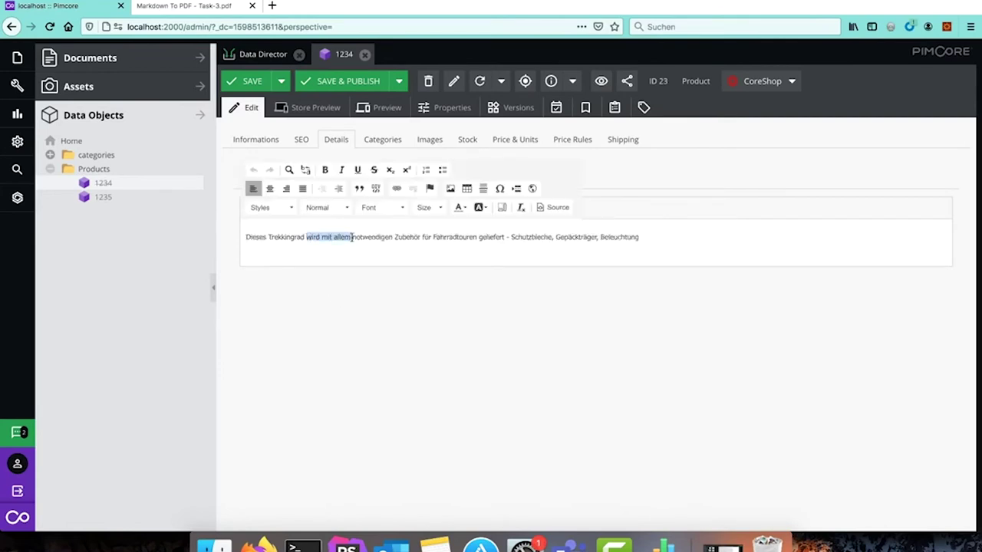
left_click(350, 331)
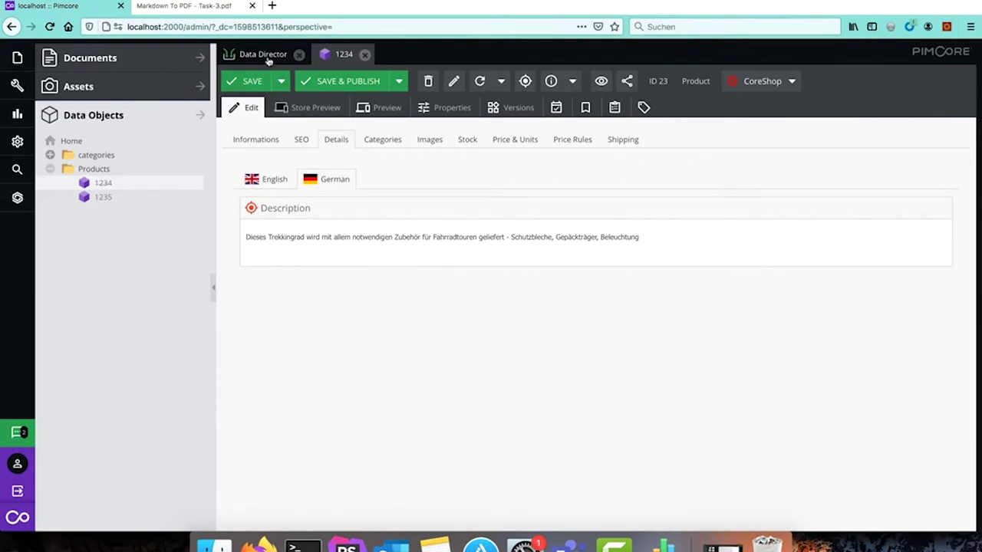
Step: Glance at the Data Director import history, then re-inspect product 1234's English description
left_click(273, 186)
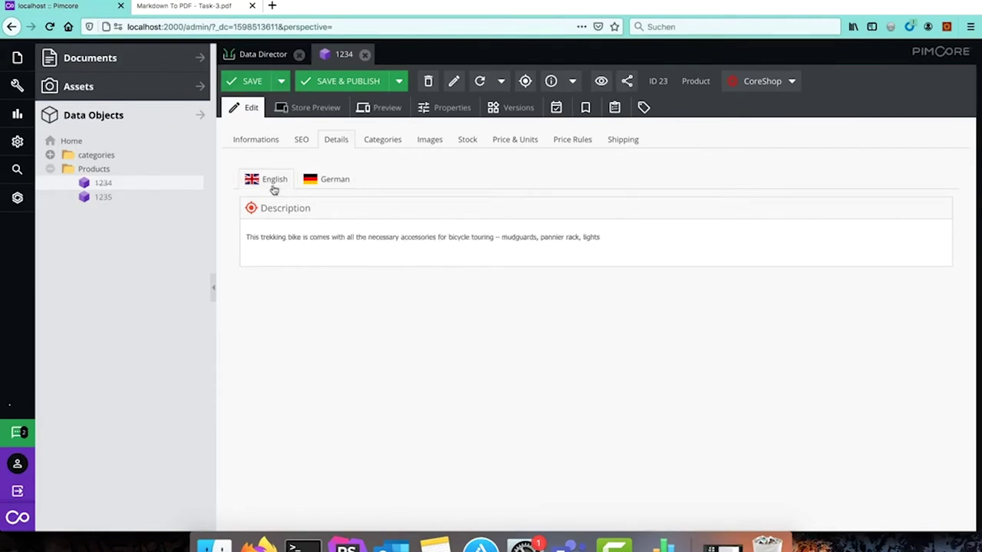
left_click(263, 56)
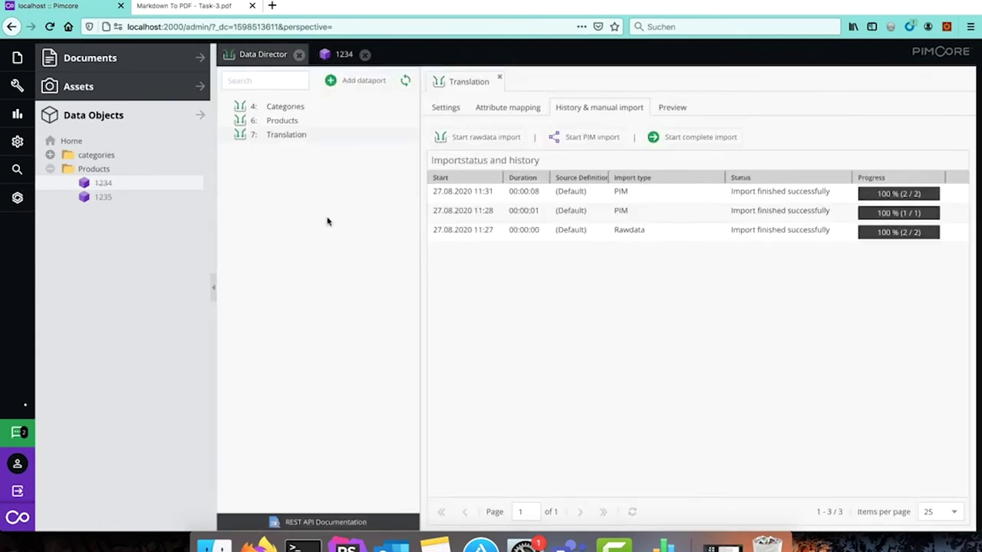
left_click(337, 58)
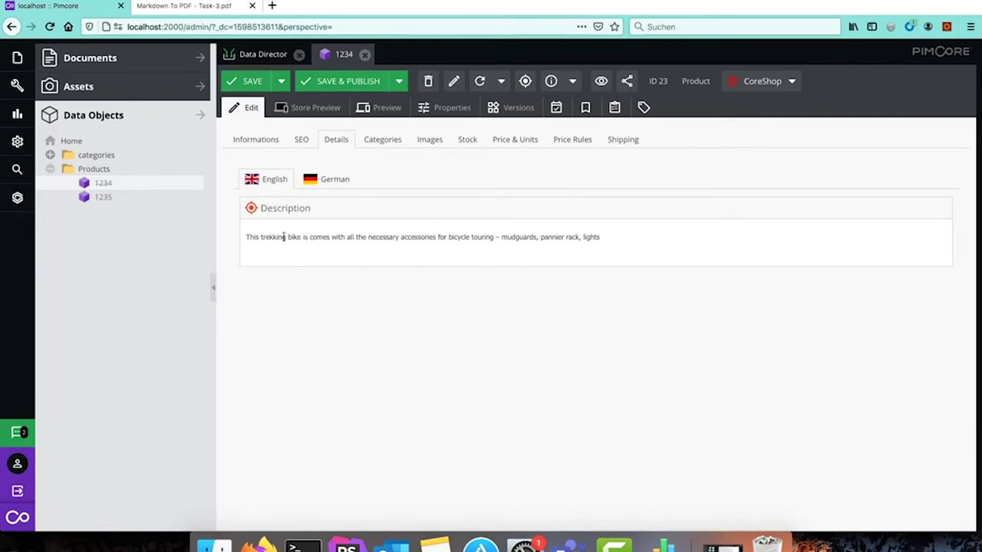
left_click(307, 238)
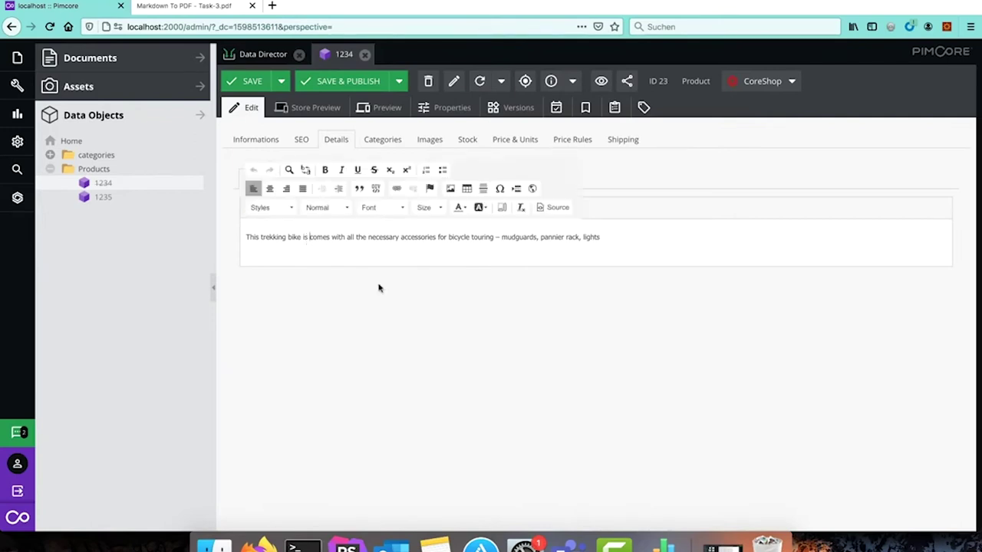
left_click(373, 342)
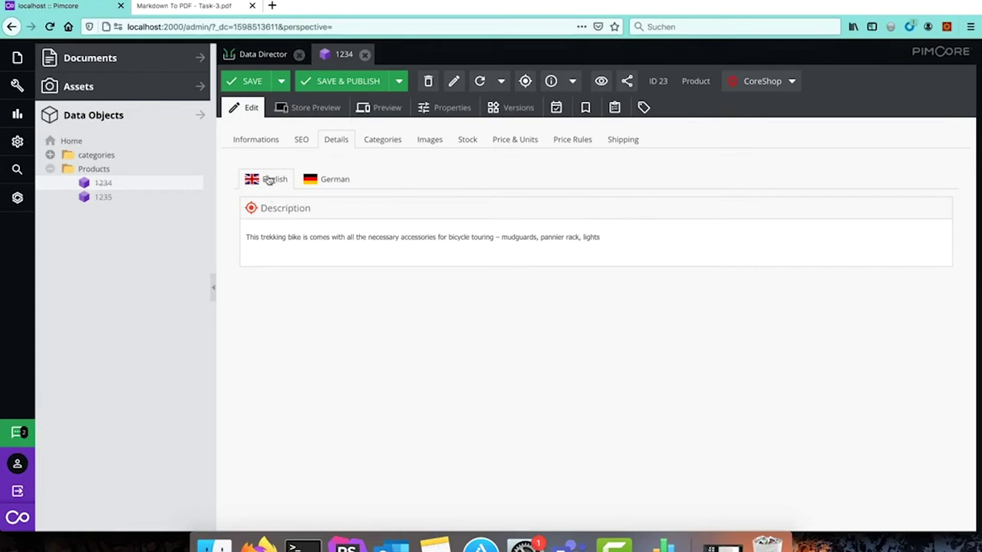
left_click(257, 54)
Step: Enable 'Run automatically on new data' in the Translation dataport settings and save
left_click(446, 105)
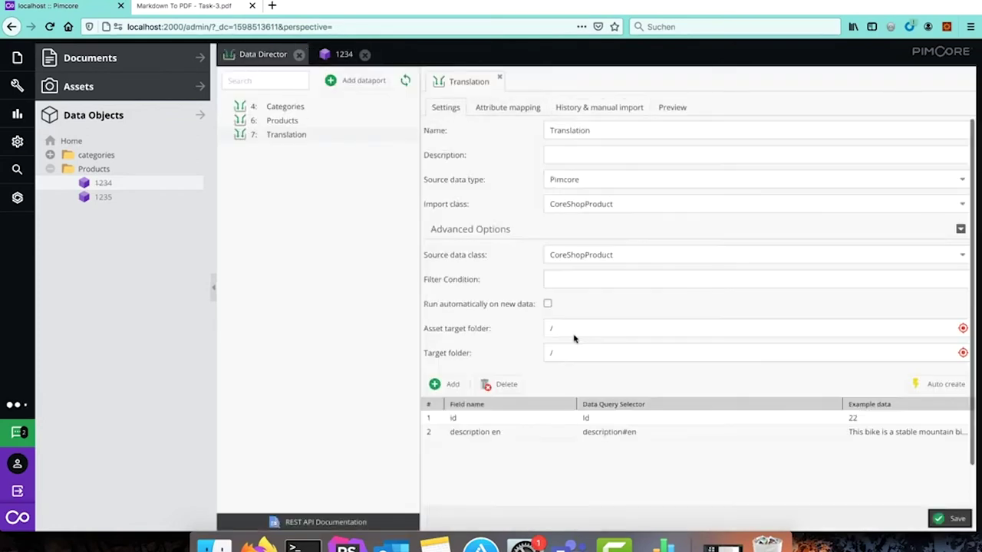
left_click(548, 304)
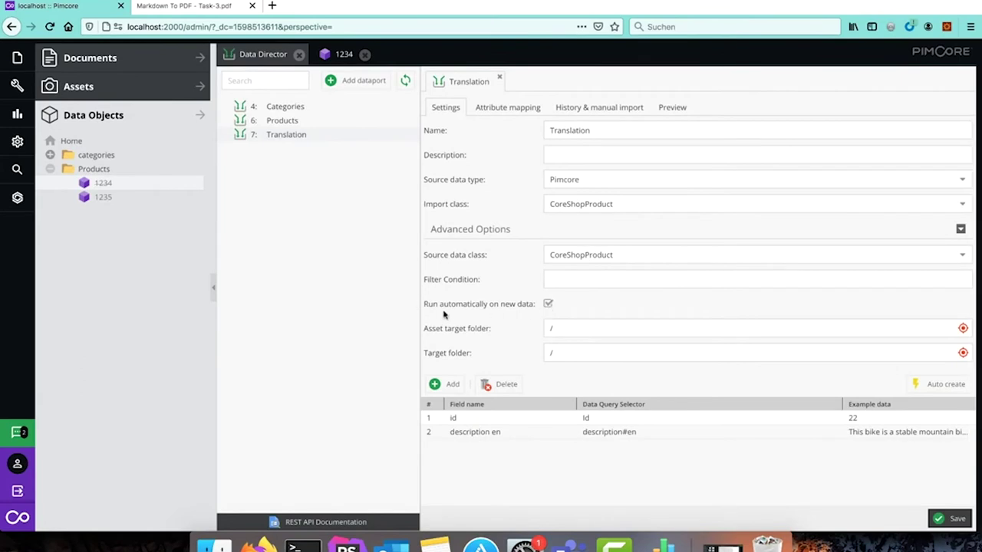
left_click(948, 519)
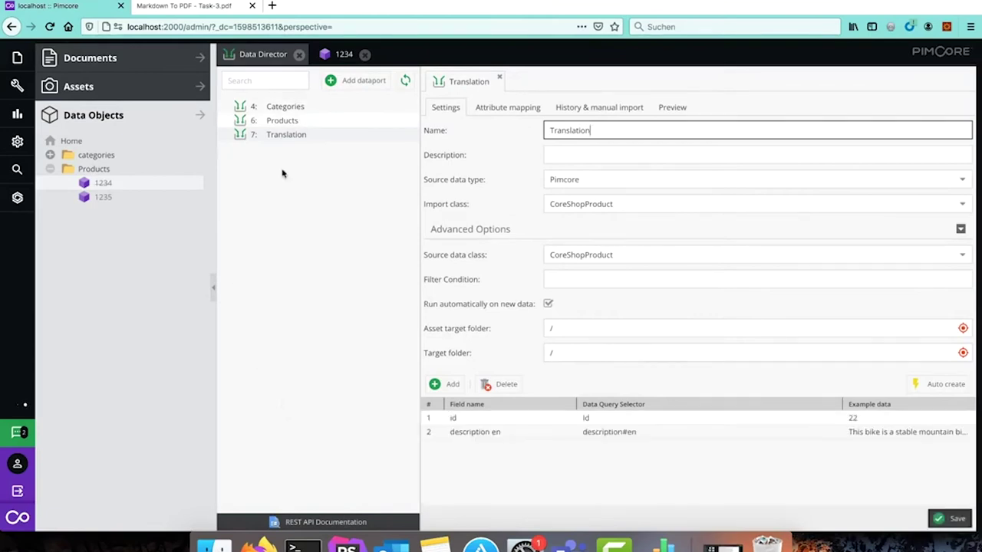
Step: Append 'This bike is cool.' as a new line in product 1234's English description and publish
left_click(115, 185)
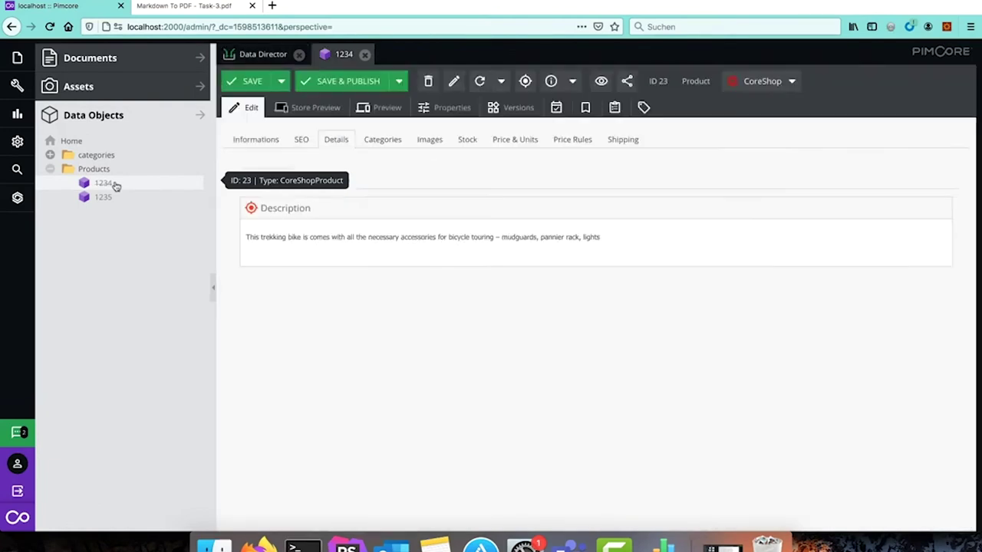
left_click(639, 241)
key("Return")
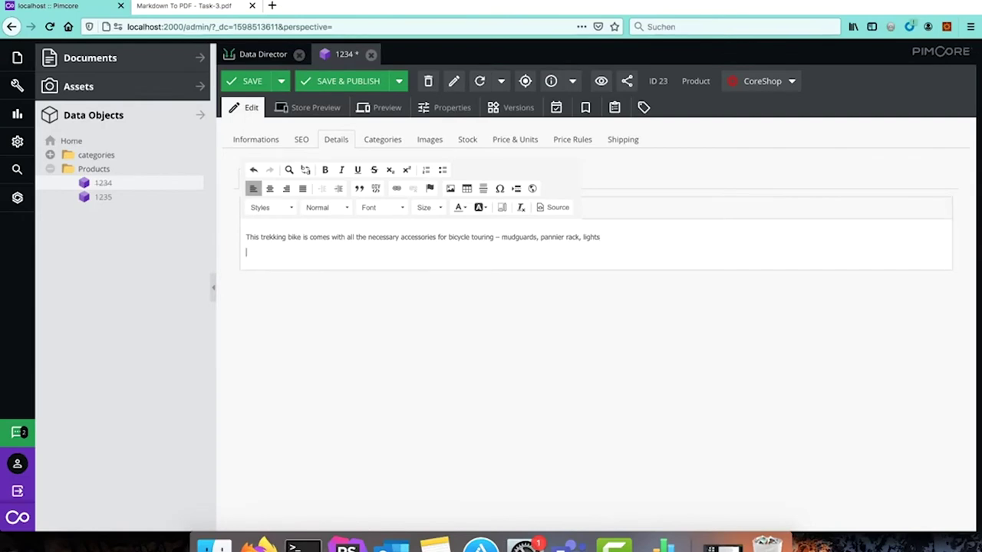
type("This bike is cool")
type(",")
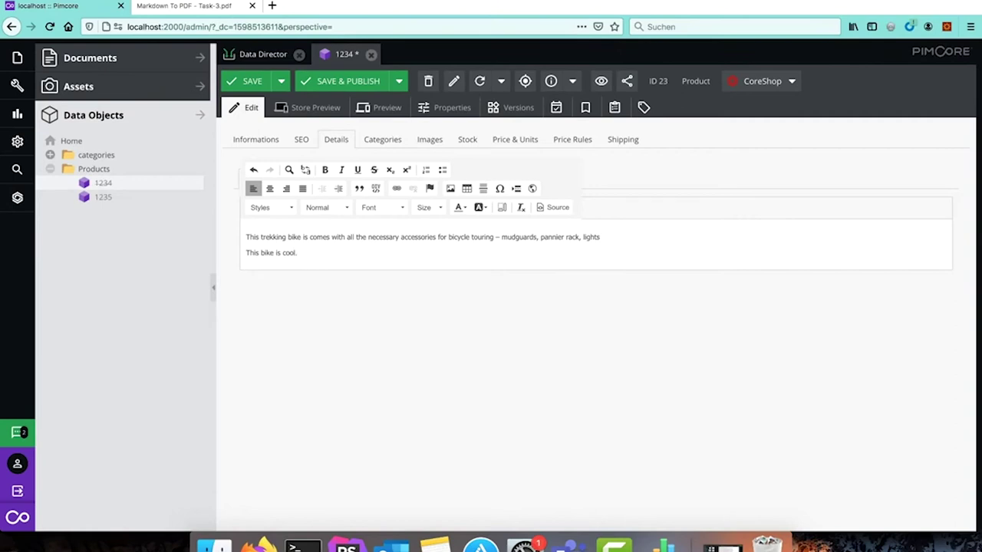
left_click(374, 82)
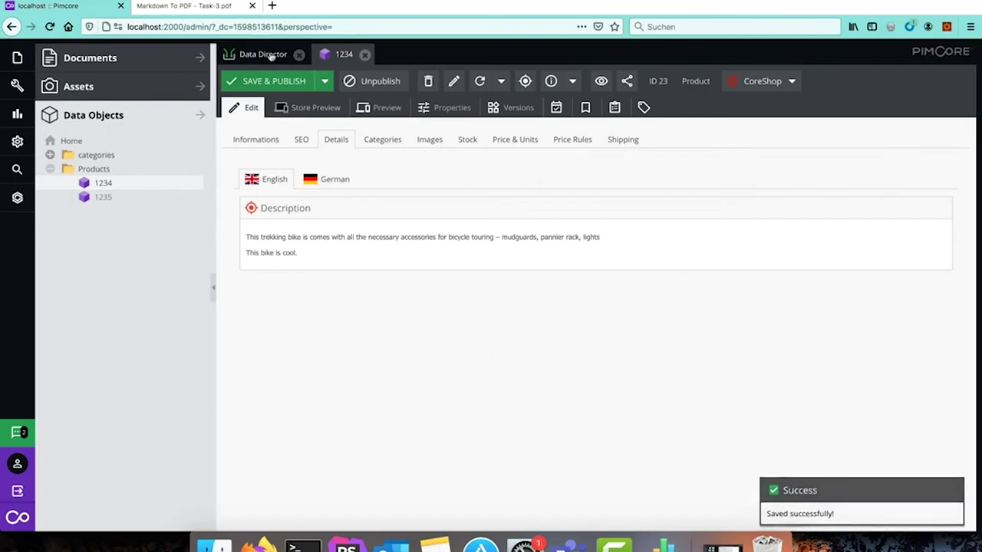
left_click(263, 54)
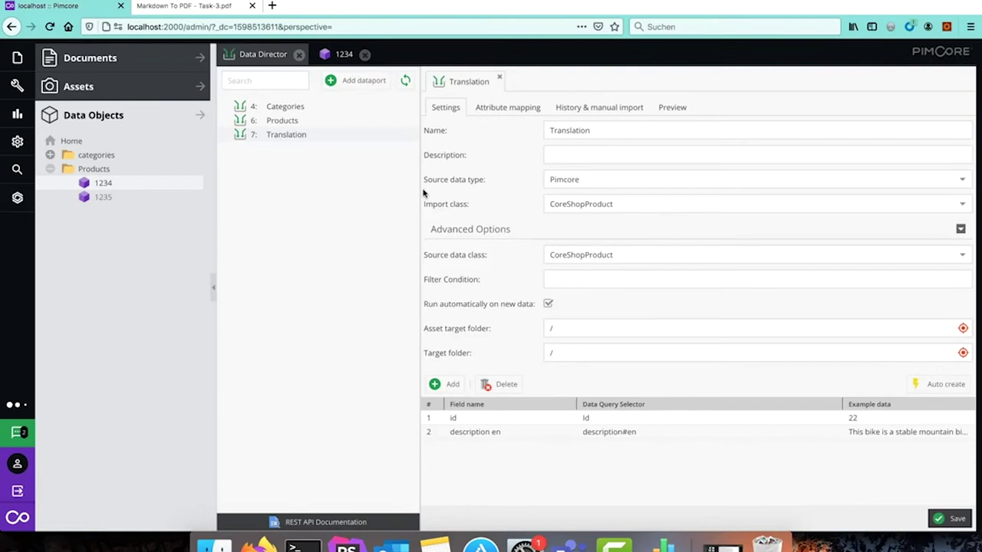
Step: Check the Translation import history's Source Definition column, then reload product 1234
left_click(585, 113)
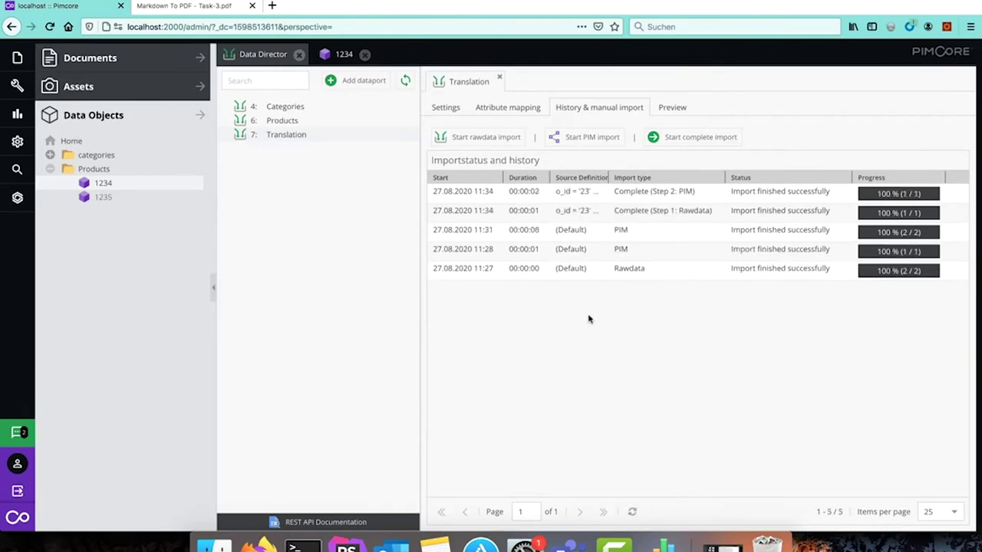
left_click_drag(611, 177, 661, 177)
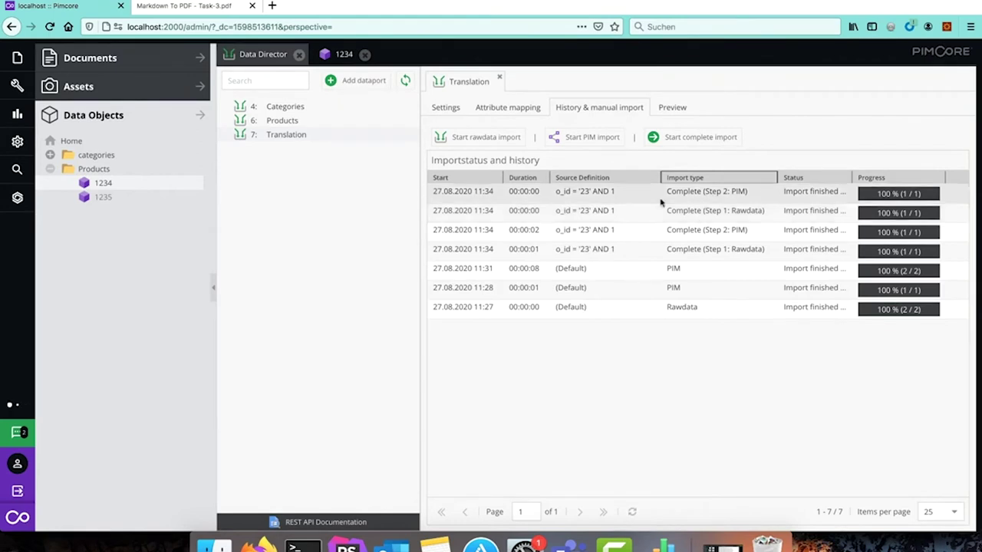
left_click(342, 55)
left_click(484, 82)
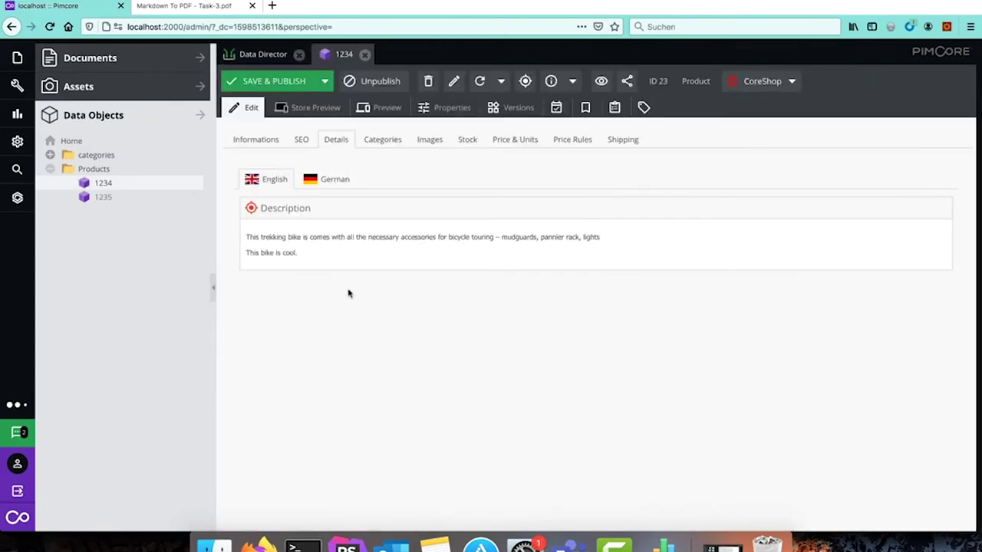
Step: Review the auto-translated German line 'Dieses Fahrrad ist cool.' and delete its final period
left_click(332, 178)
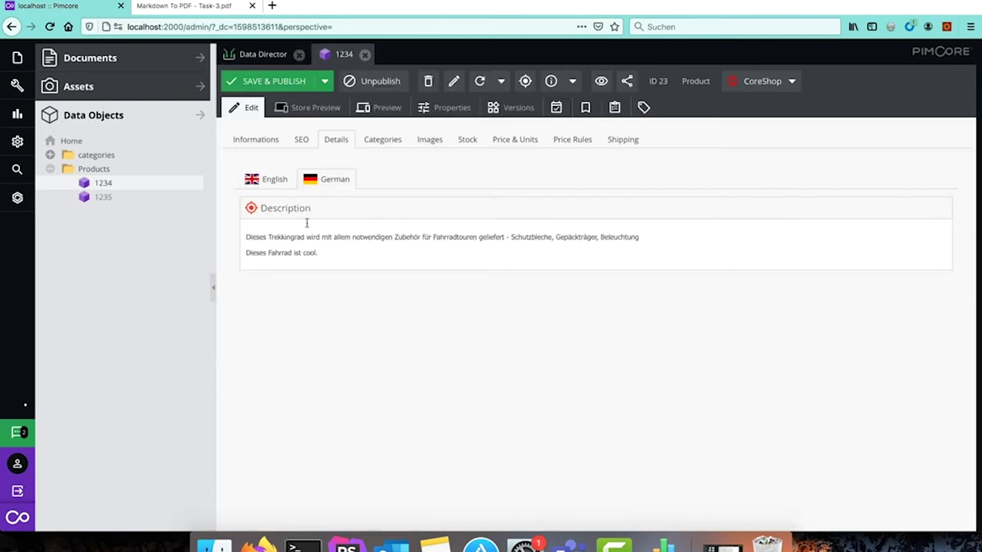
left_click(324, 252)
left_click_drag(324, 253, 244, 252)
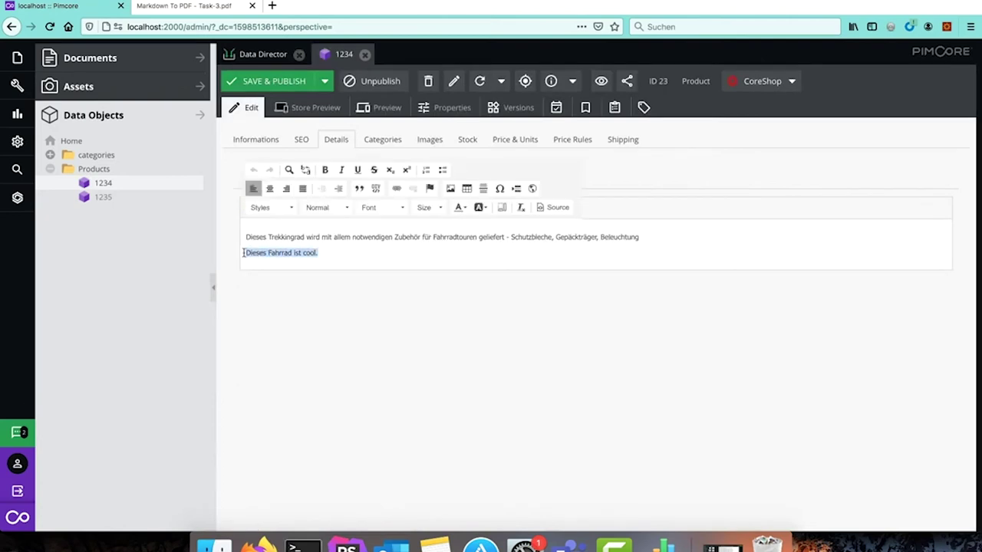
left_click(334, 252)
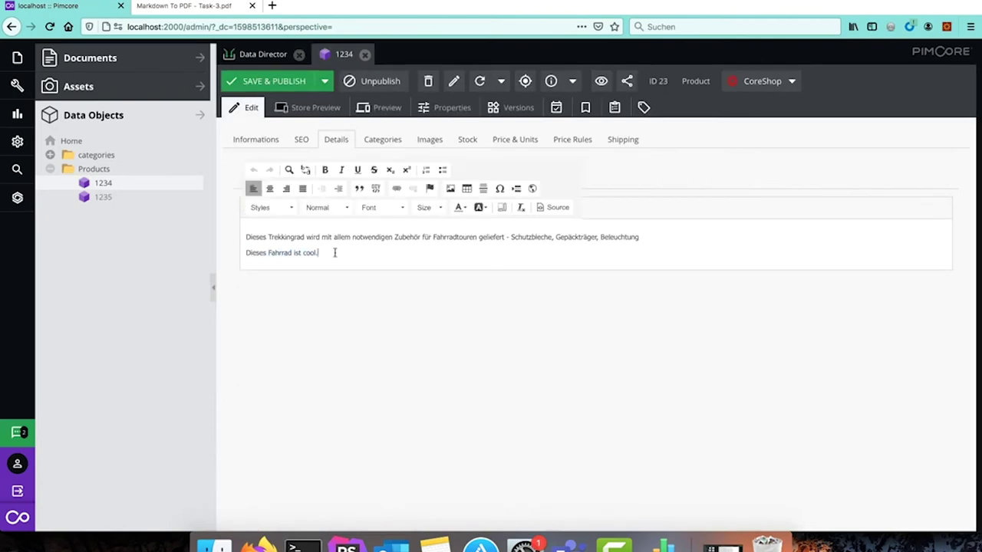
left_click(331, 310)
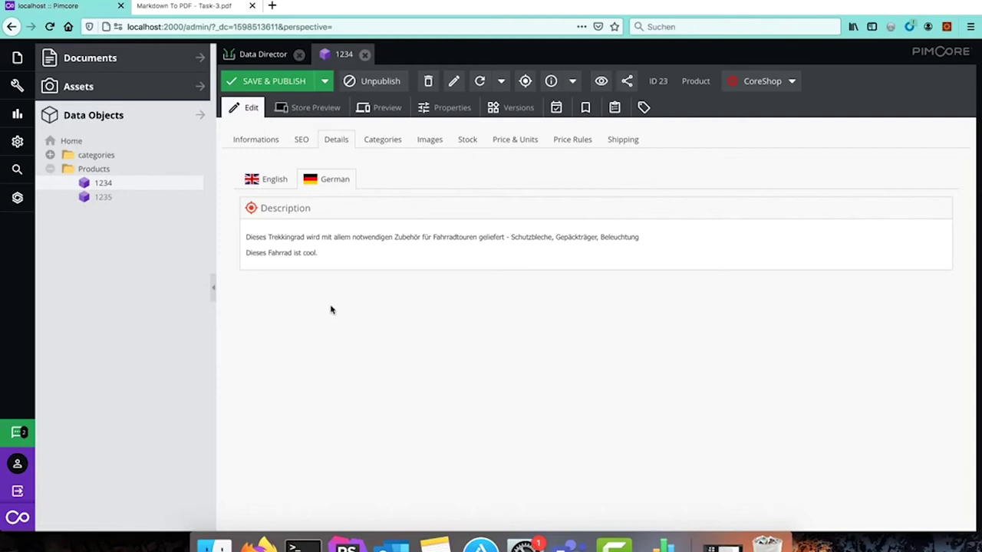
left_click(267, 182)
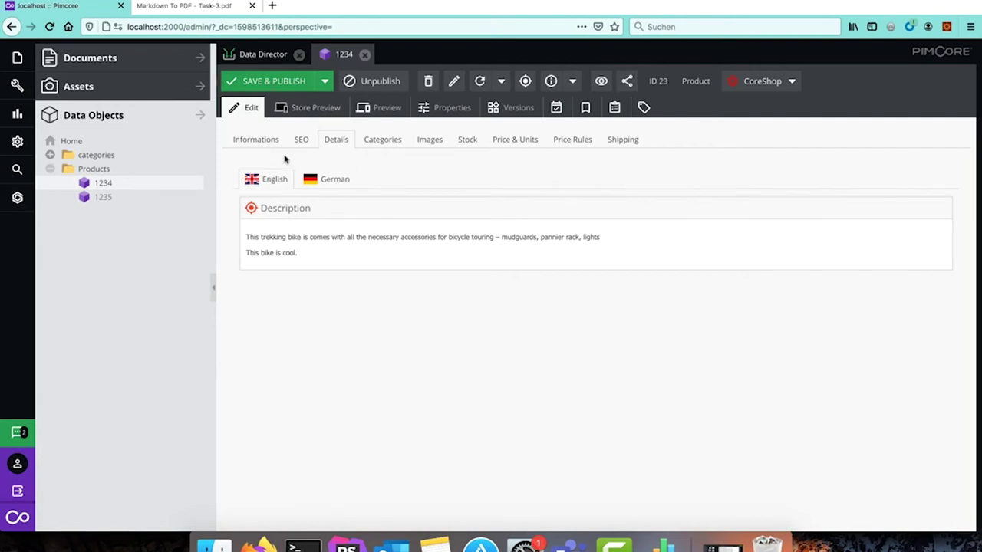
left_click(310, 180)
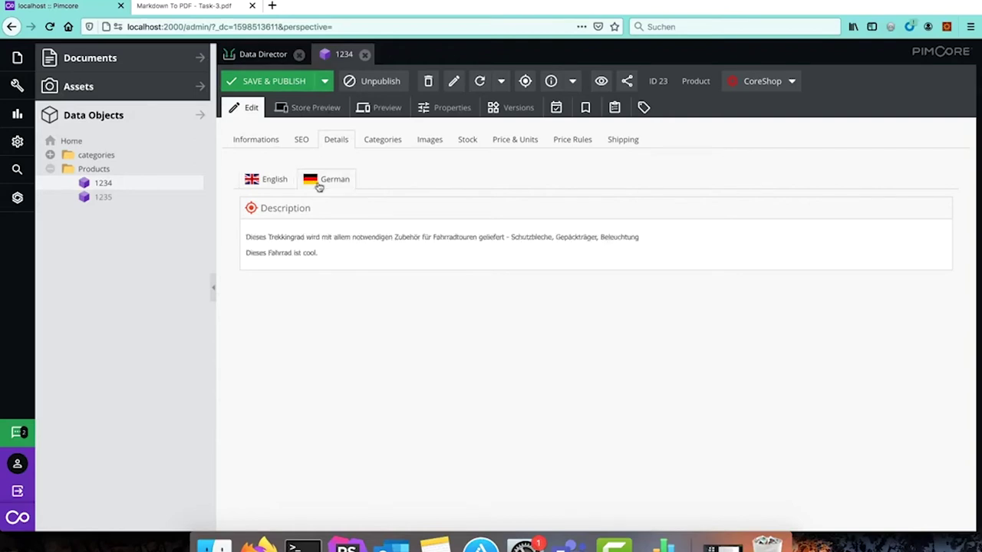
left_click(319, 253)
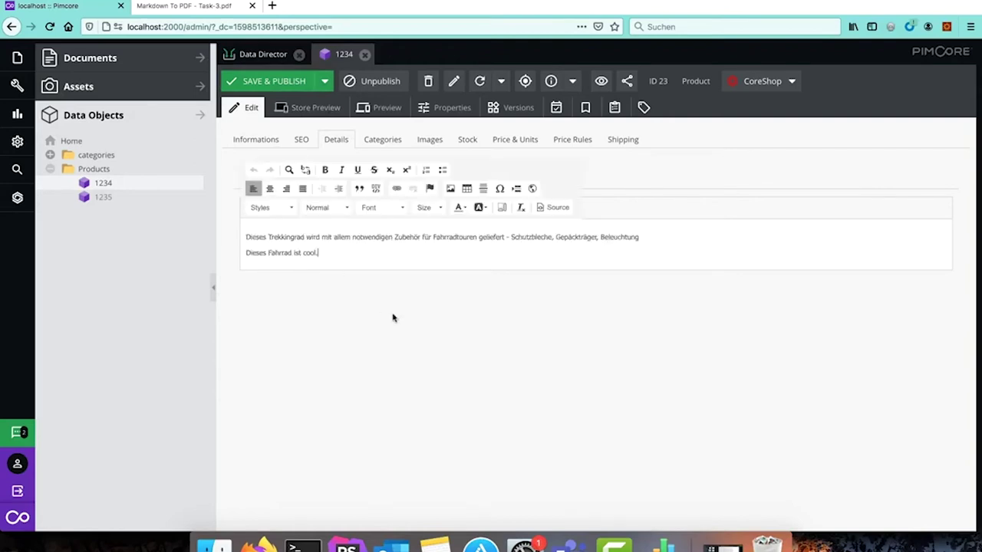
key("BackSpace")
Step: Extend the German line to 'Dieses Fahrrad ist cool und praktisch.'
type("und praktisch.")
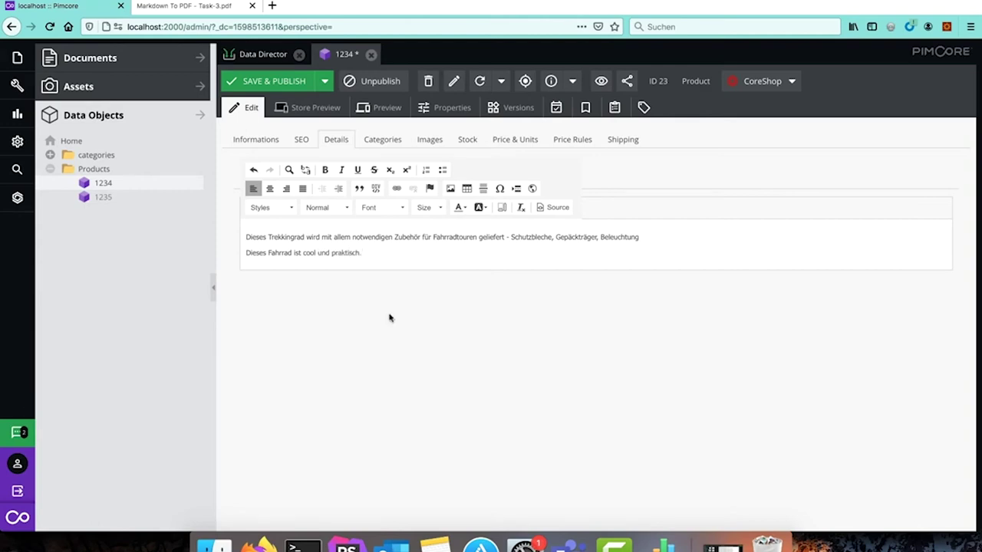
left_click(283, 329)
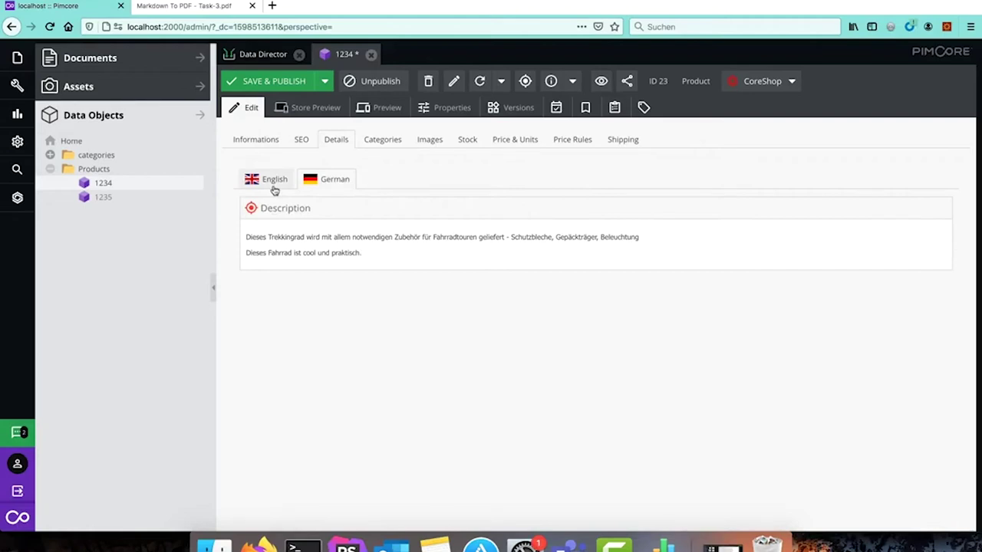
left_click(273, 181)
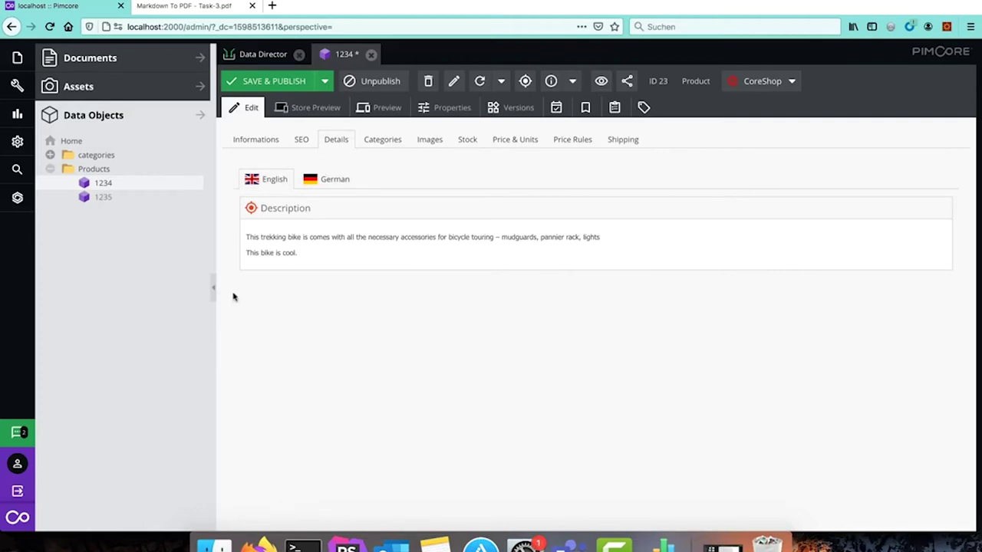
Step: Change the English line to 'This bike is cool but costs a lot of money.' and save with Ctrl+S
left_click(309, 253)
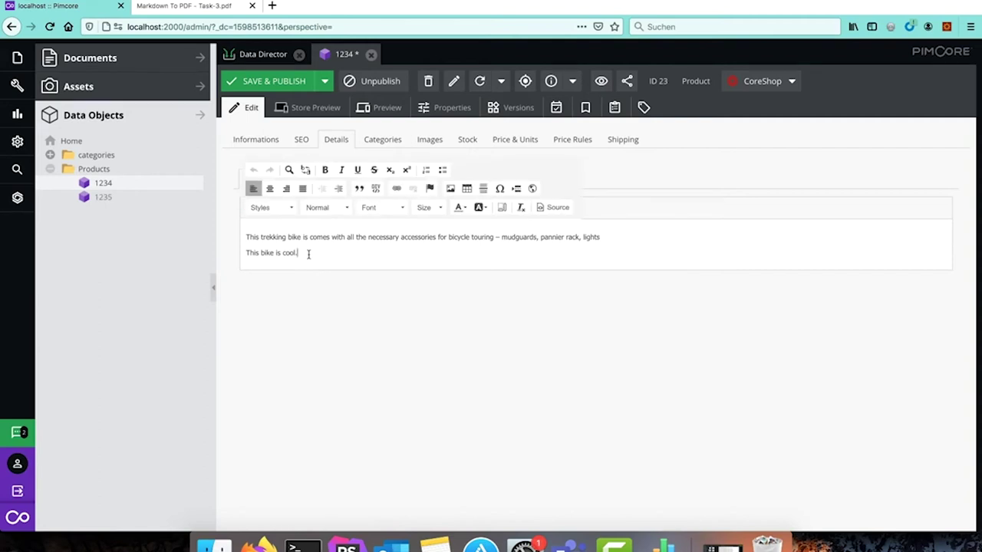
key("BackSpace")
type("an")
key("BackSpace")
key("BackSpace")
key("BackSpace")
type(".")
key("BackSpace")
type("but costs a lot of money.")
key("ctrl+s")
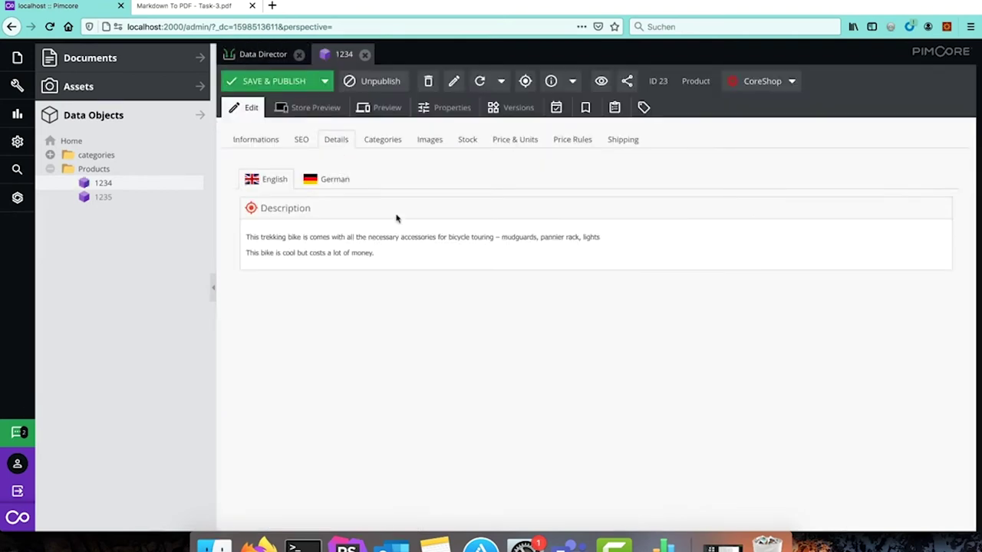
Step: Reload product 1234 and confirm the German reads 'Dieses Fahrrad ist cool, kostet aber eine Menge Geld.'
left_click(327, 181)
left_click(263, 187)
left_click(481, 82)
left_click(333, 183)
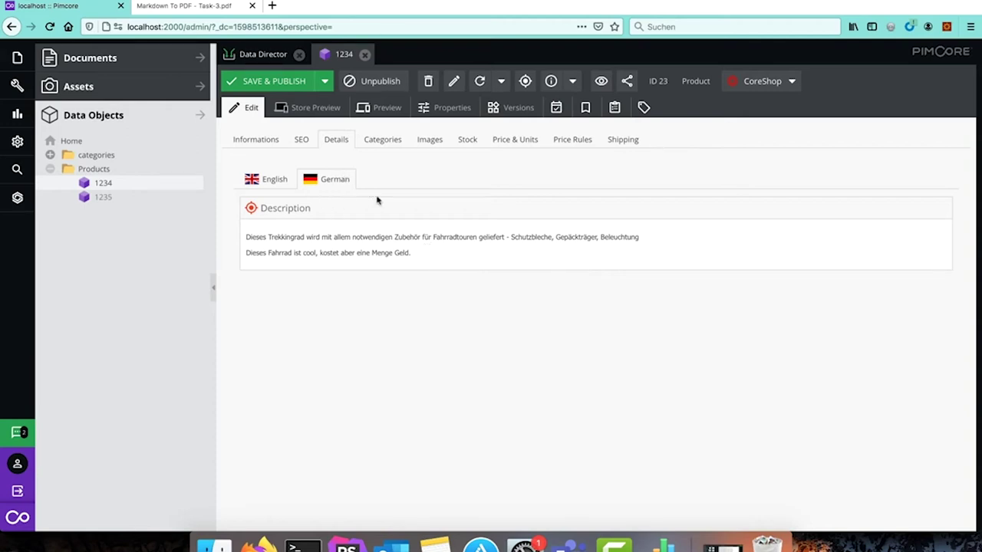
Step: Tick 'Do not overwrite if already filled' on the Description#de attribute mapping and save it
left_click(253, 54)
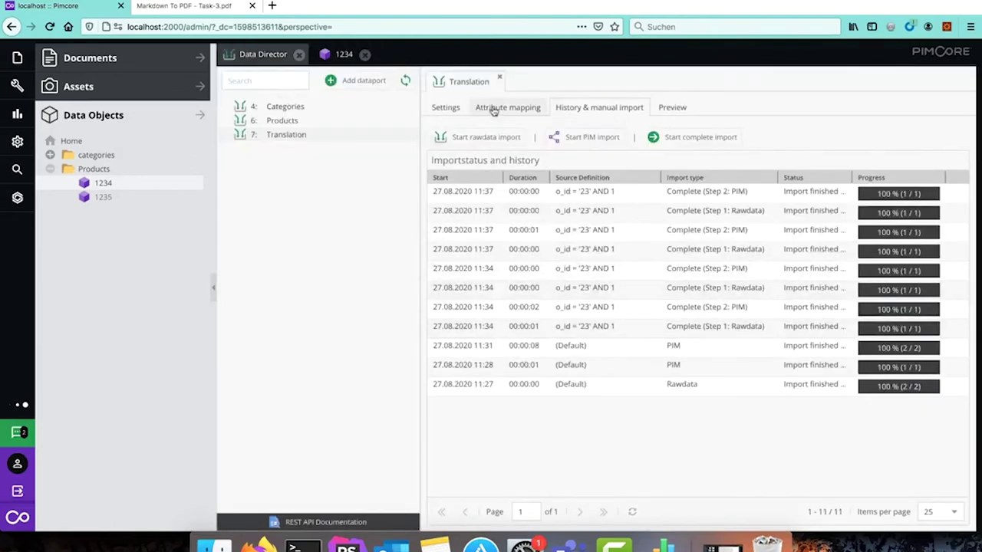
left_click(493, 109)
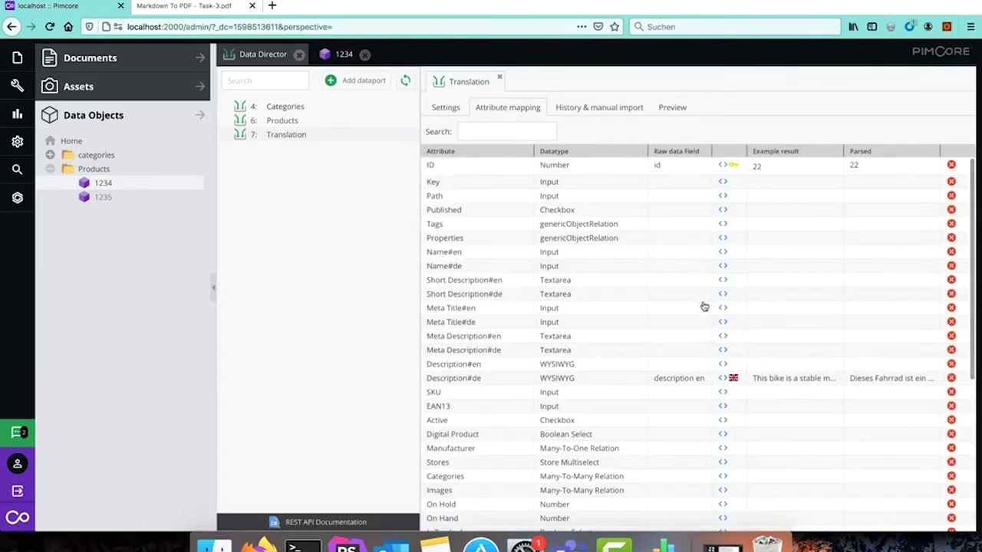
left_click(720, 379)
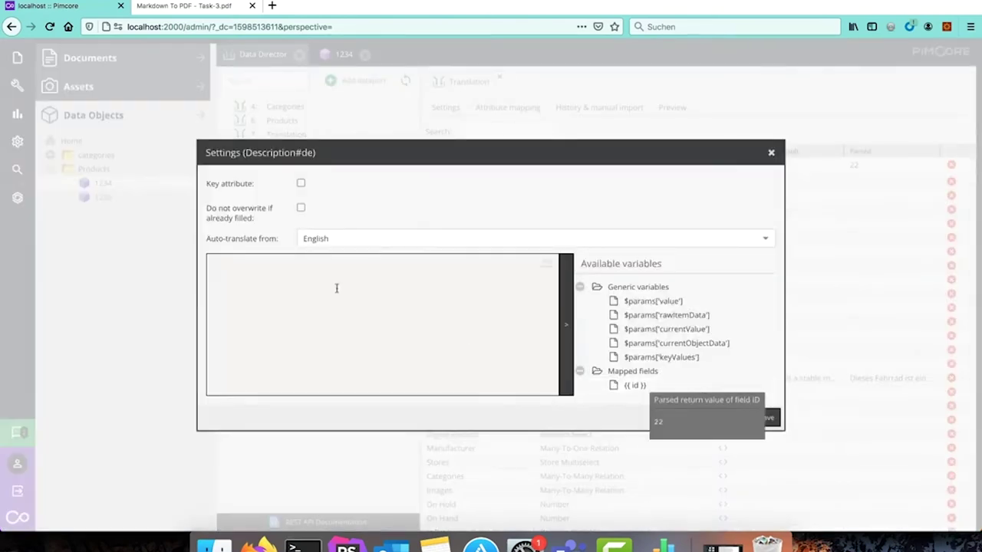
left_click(302, 209)
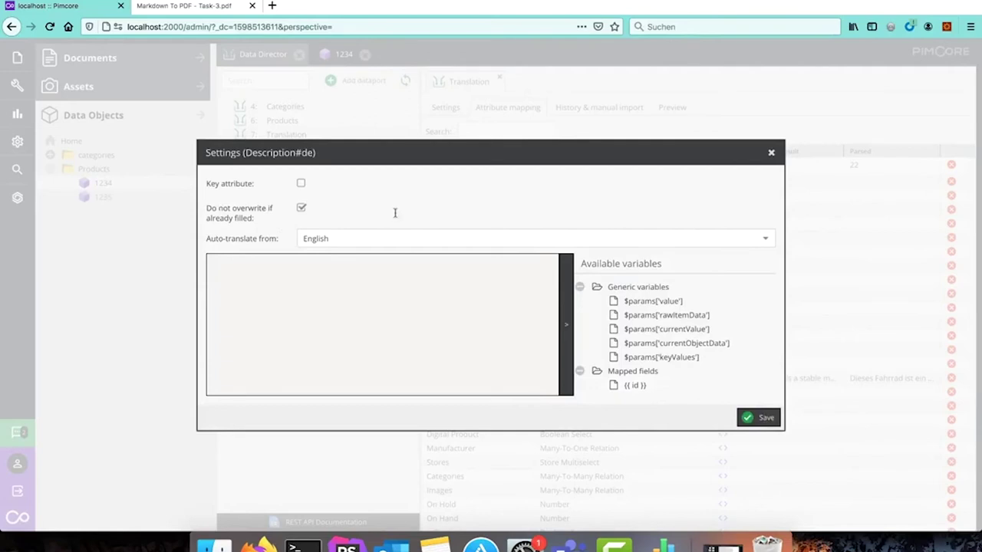
left_click(756, 418)
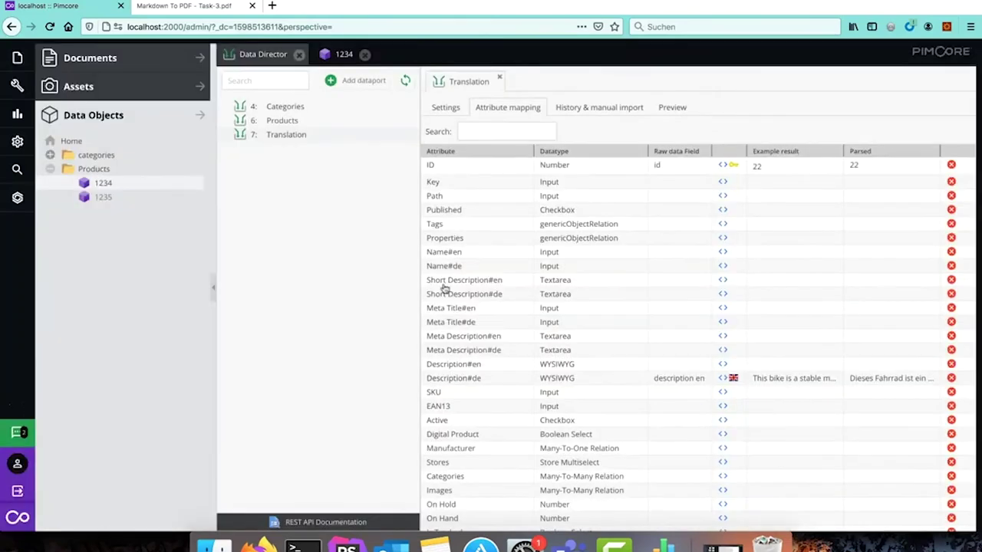
left_click(343, 55)
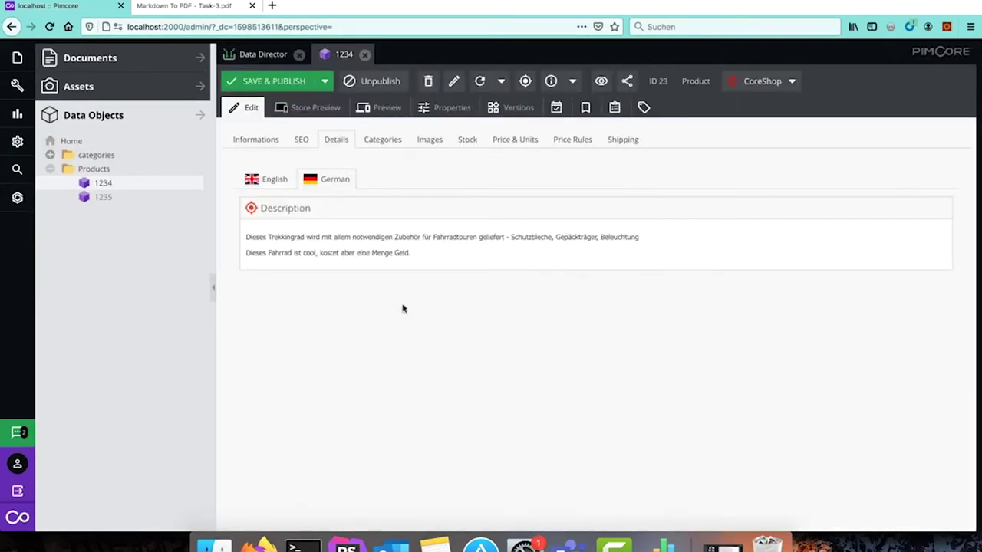
Step: Rewrite the German line's ending after 'cool' as 'und praktisch.'
left_click(274, 183)
left_click(332, 179)
left_click(317, 254)
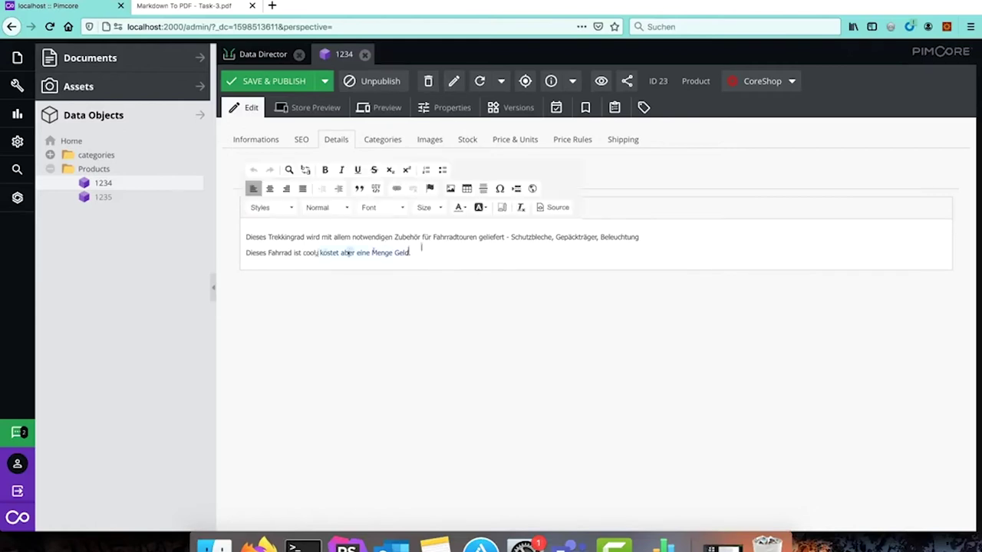
key("shift+Home")
left_click(428, 250)
key("BackSpace")
key("BackSpace")
key("BackSpace")
key("BackSpace")
key("BackSpace")
key("BackSpace")
key("BackSpace")
key("BackSpace")
key("BackSpace")
key("BackSpace")
key("BackSpace")
key("BackSpace")
key("BackSpace")
key("BackSpace")
key("BackSpace")
key("BackSpace")
key("BackSpace")
key("BackSpace")
key("BackSpace")
key("BackSpace")
type("und jraktisch.")
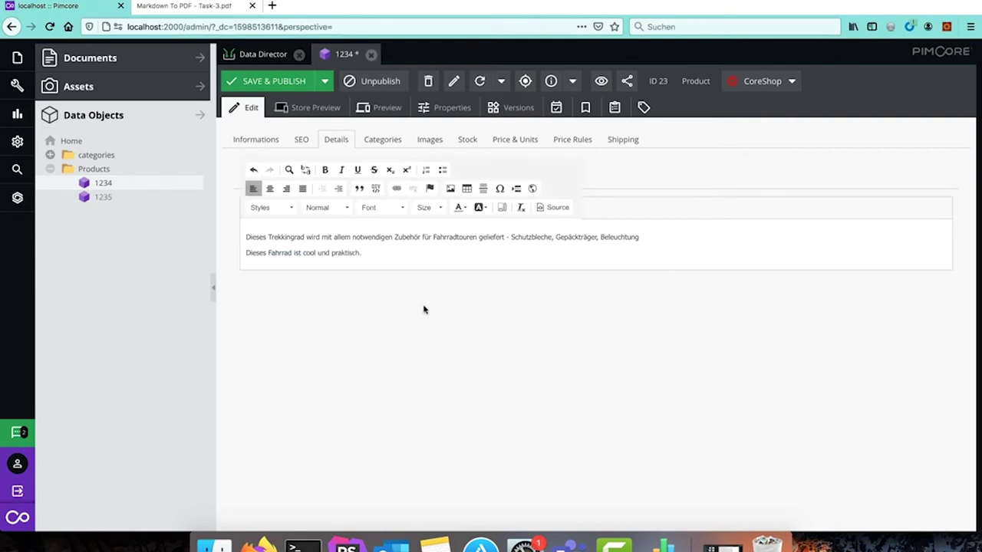
left_click(341, 303)
Step: Change the English line to 'This bike is good.', then save, publish and reload the product
left_click(261, 182)
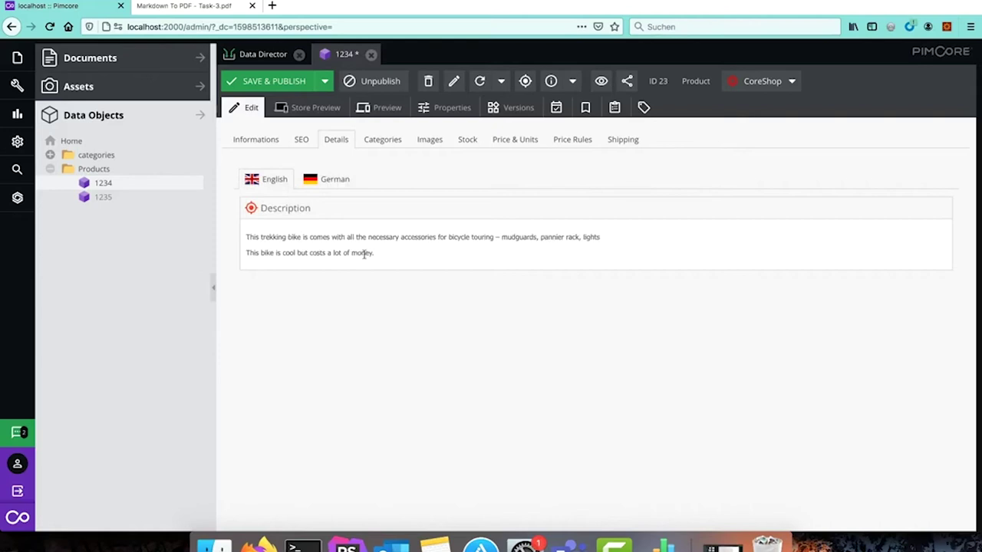
left_click(295, 252)
left_click_drag(296, 252, 371, 253)
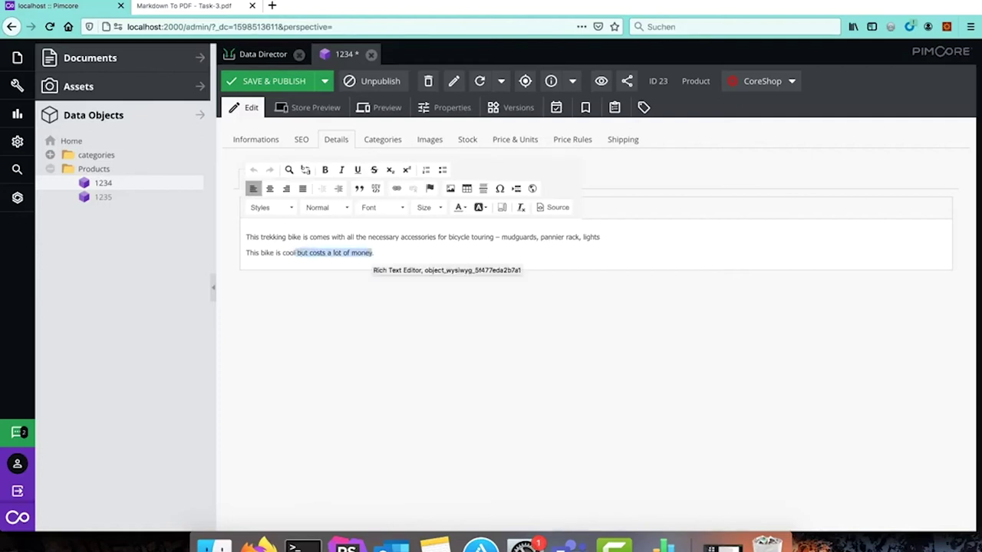
key("BackSpace")
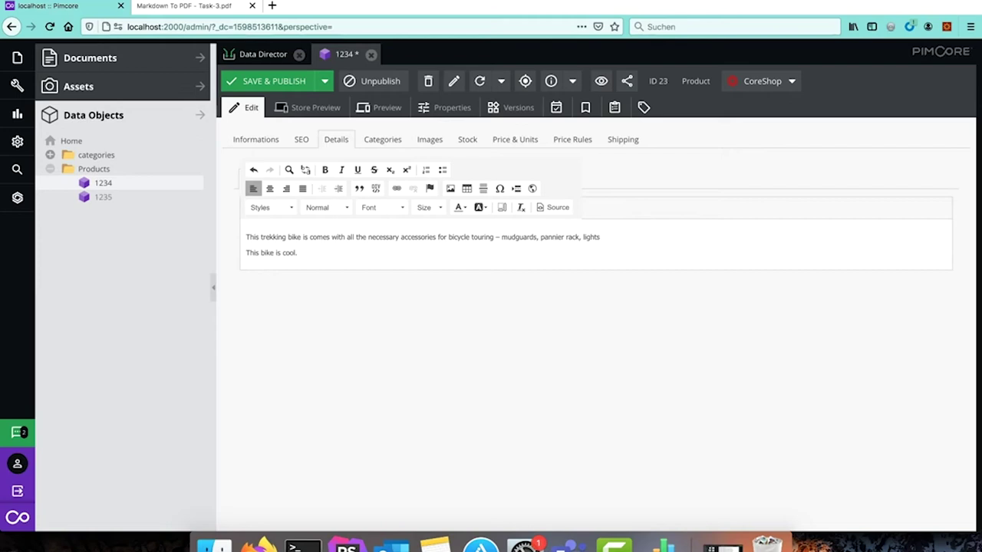
key("BackSpace")
key("BackSpace")
key("BackSpace")
key("BackSpace")
type("good")
left_click(294, 81)
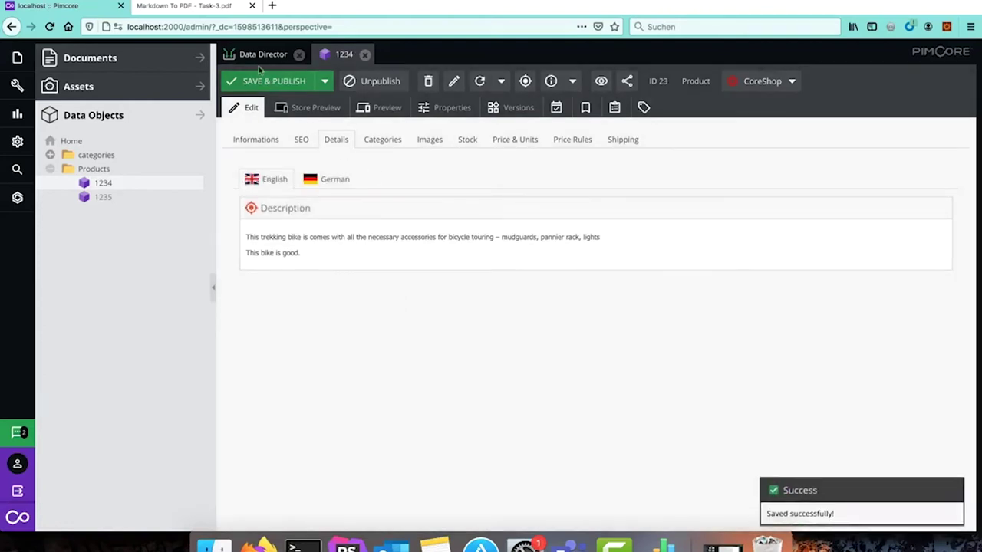
left_click(481, 81)
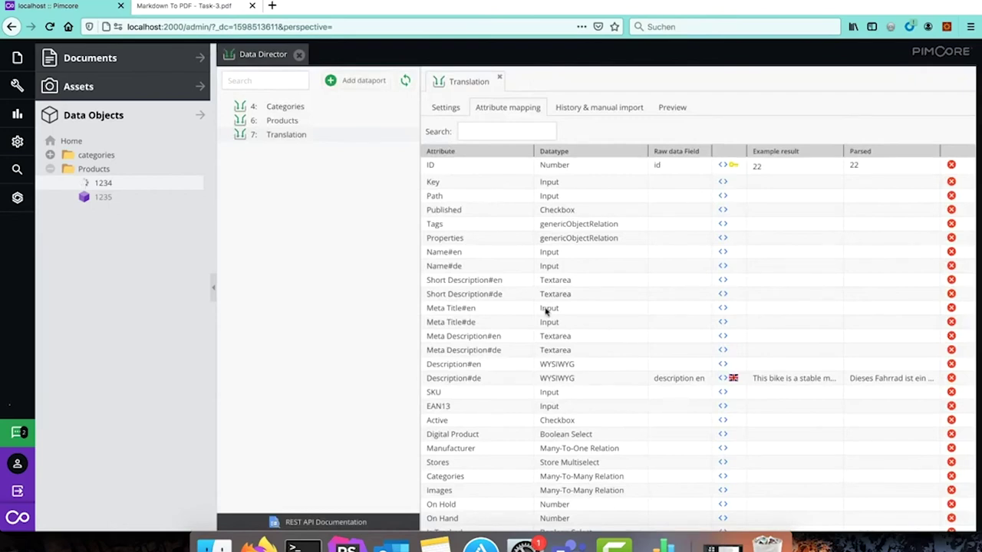
Step: Compare German 'Dieses Fahrrad ist cool und praktisch.' against the English 'This bike is good.'
left_click(331, 181)
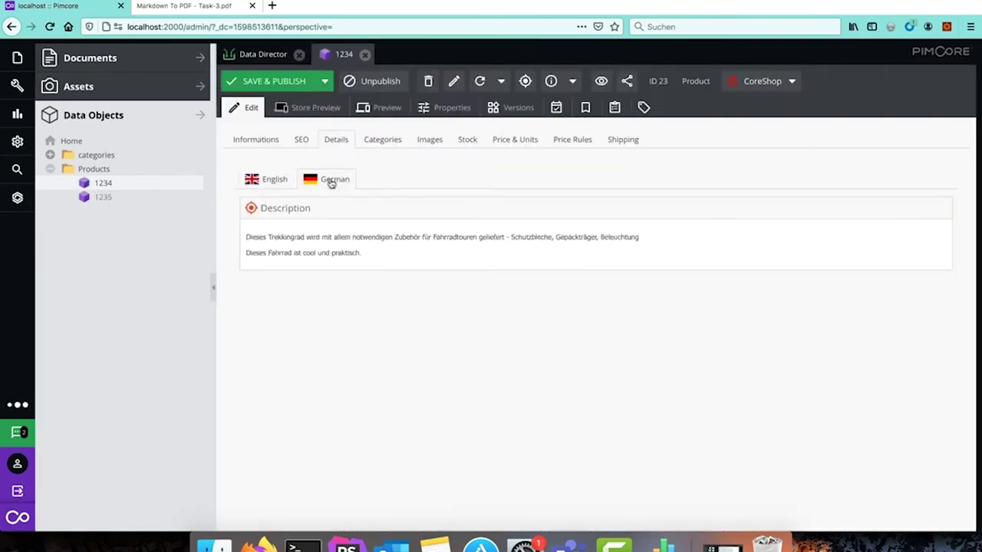
left_click_drag(370, 253, 243, 254)
left_click(309, 299)
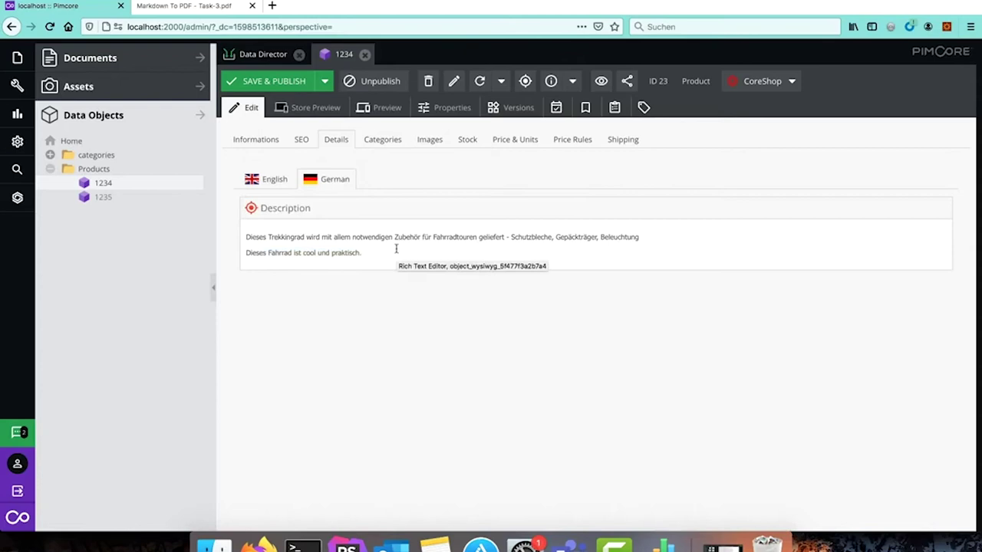
left_click_drag(370, 254, 219, 256)
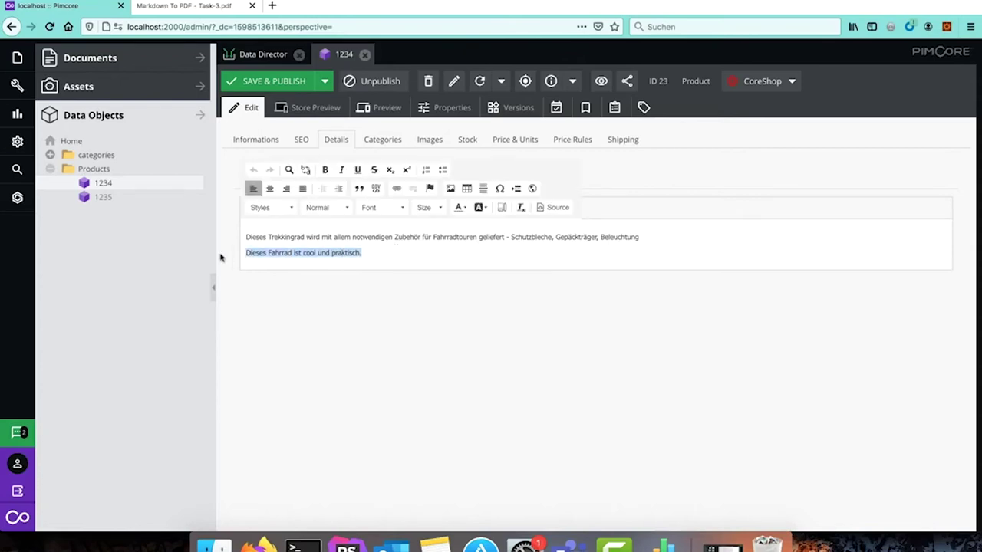
left_click(290, 170)
left_click(273, 179)
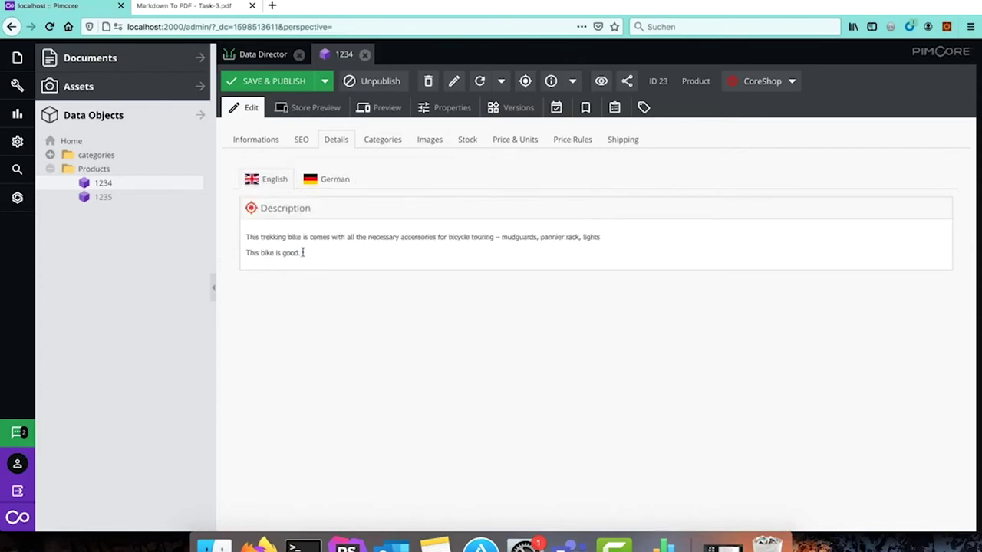
left_click_drag(302, 253, 227, 256)
left_click(327, 317)
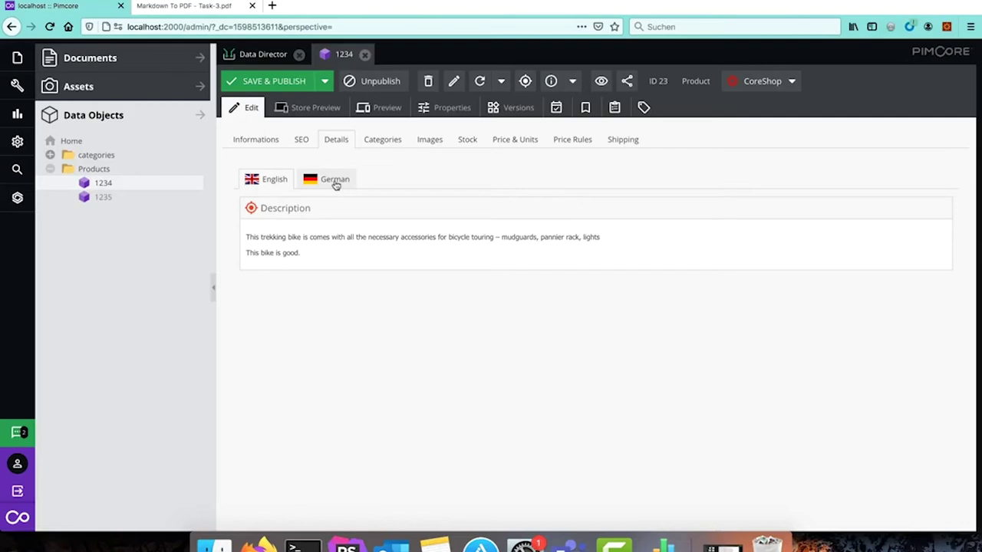
left_click(335, 184)
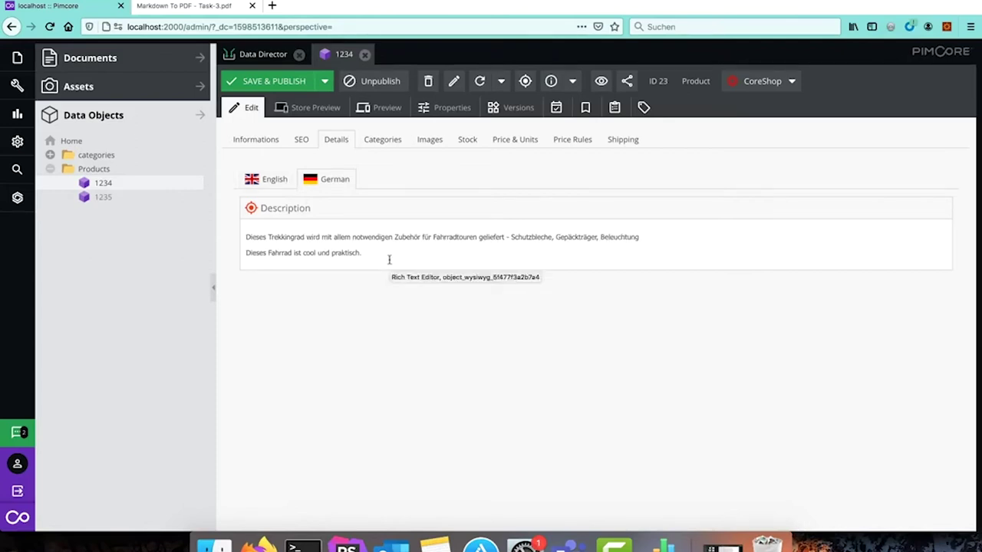
left_click_drag(389, 260, 176, 222)
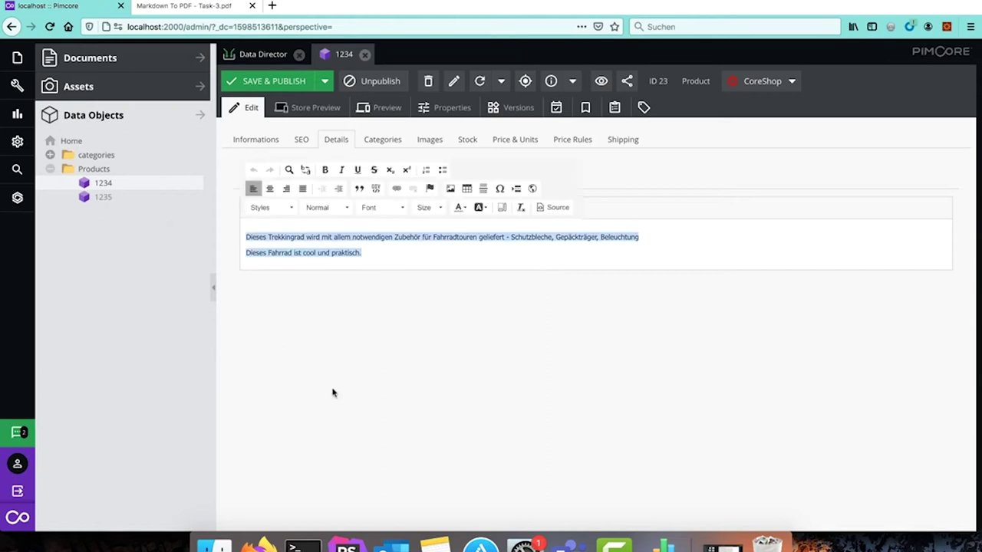
Step: Clear product 1234's German description, glance at the English text, and save & publish
key("BackSpace")
left_click(337, 351)
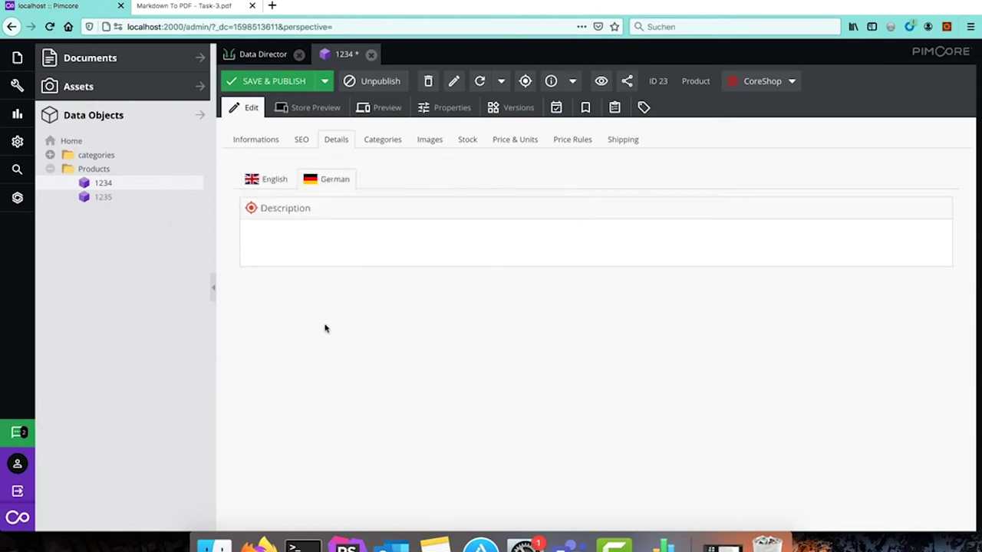
left_click(270, 179)
left_click(315, 253)
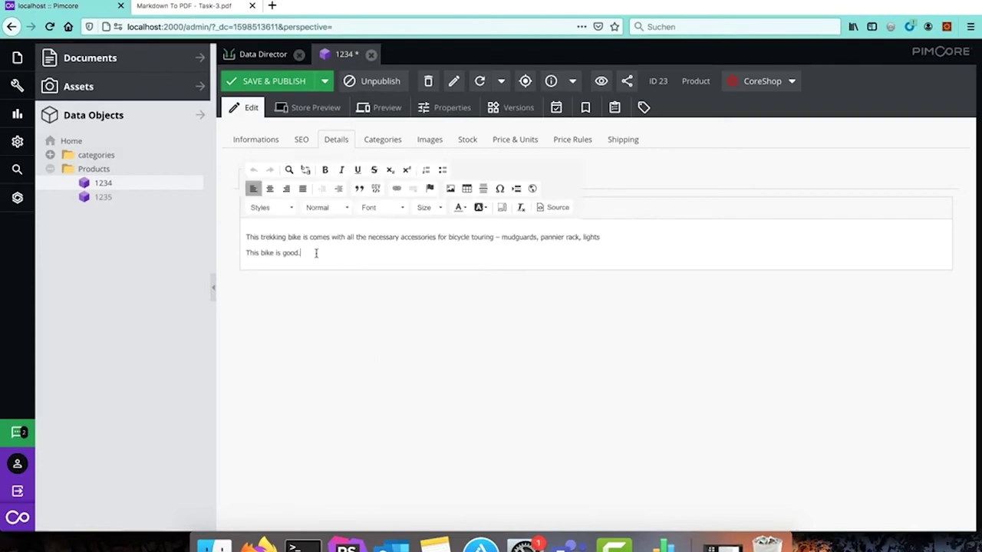
left_click(320, 294)
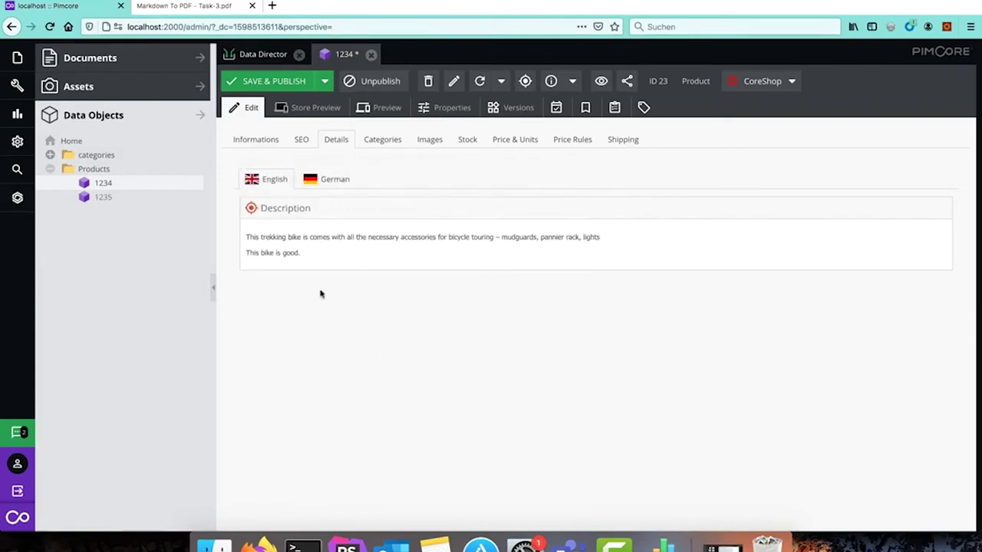
left_click(282, 82)
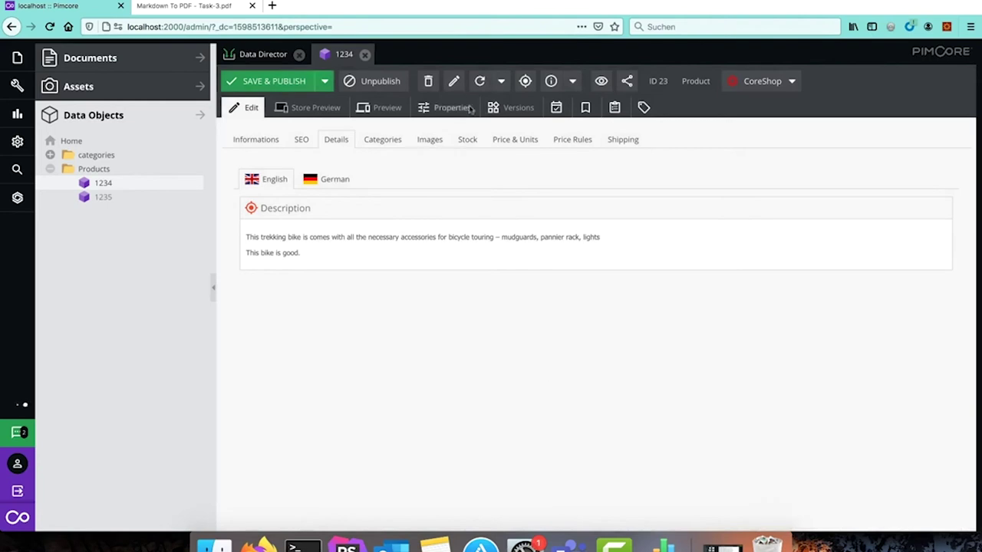
Step: Reload the product and confirm the German description now reads 'Dieses Motorrad ist gut.'
left_click(480, 80)
left_click(338, 181)
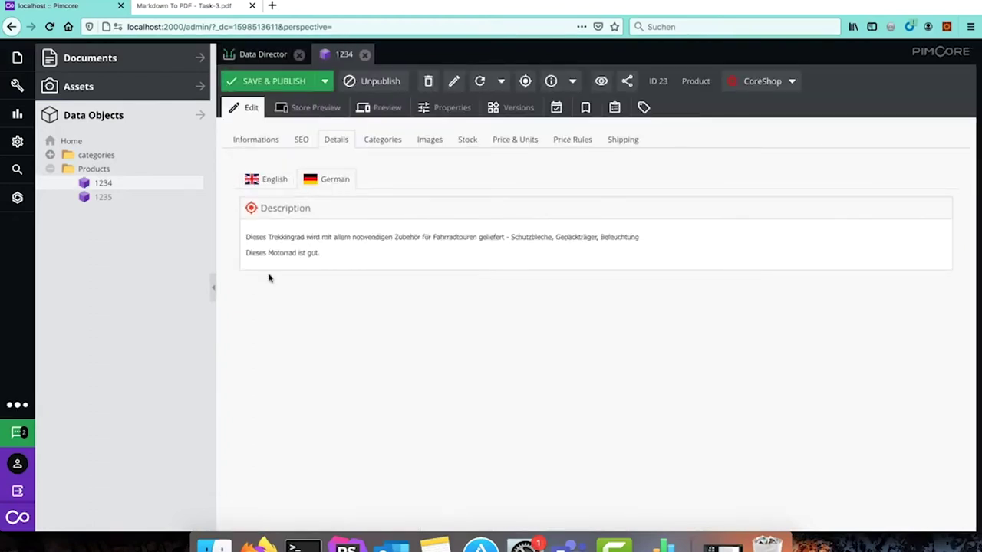
left_click(319, 251)
triple_click(307, 252)
left_click(299, 322)
left_click(270, 187)
left_click(298, 252)
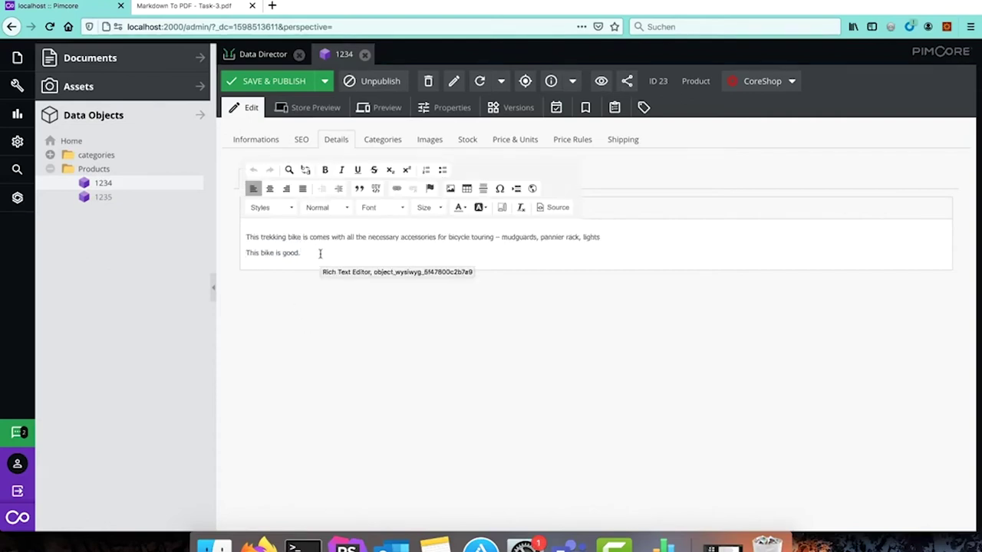
Step: Compare the English text 'This bike is good.' with the Translation dataport's raw data preview
left_click_drag(309, 253, 234, 258)
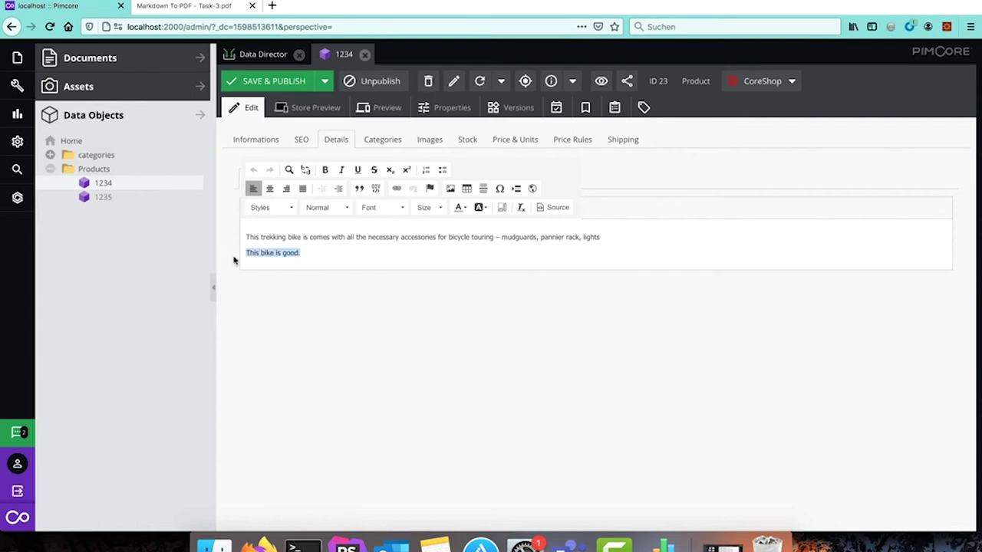
left_click(309, 173)
left_click(253, 56)
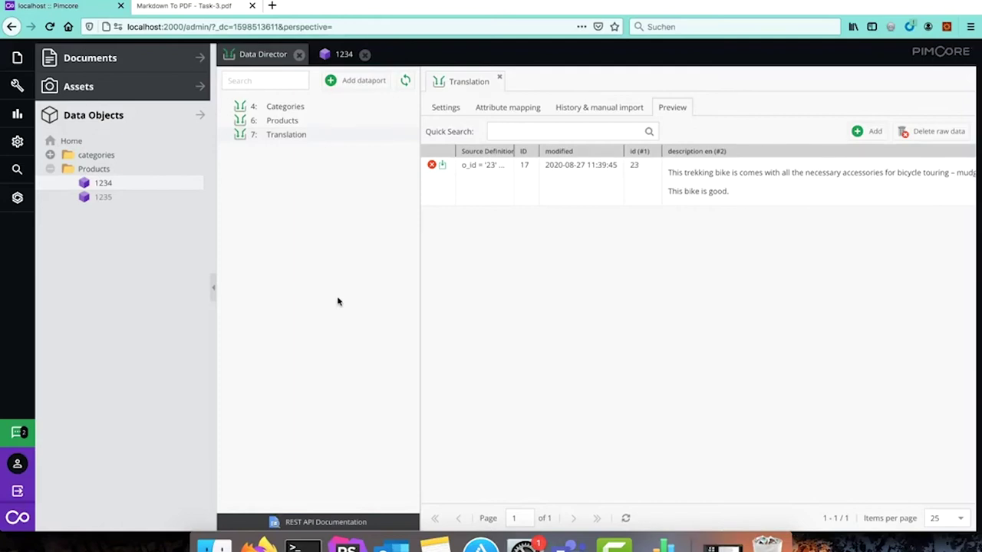
left_click(339, 55)
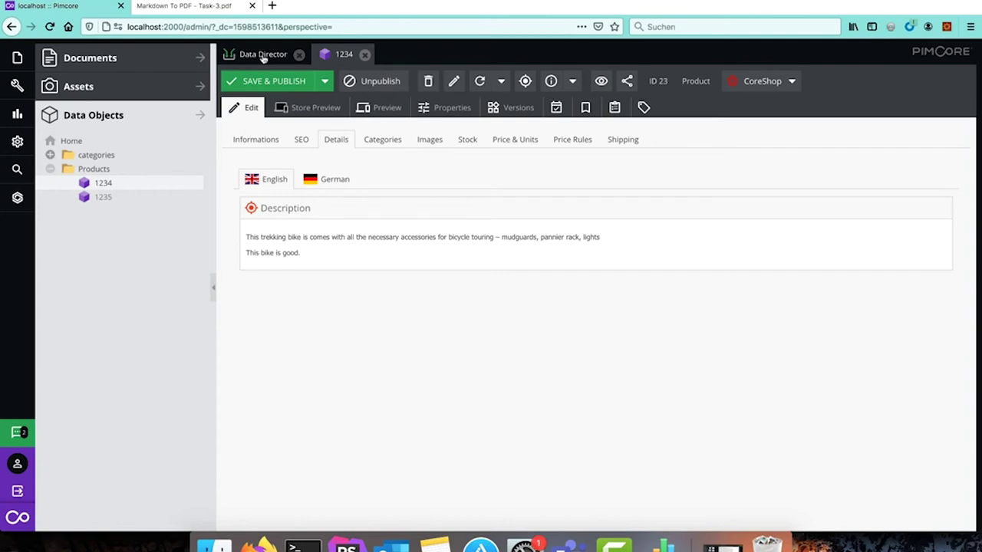
left_click(261, 58)
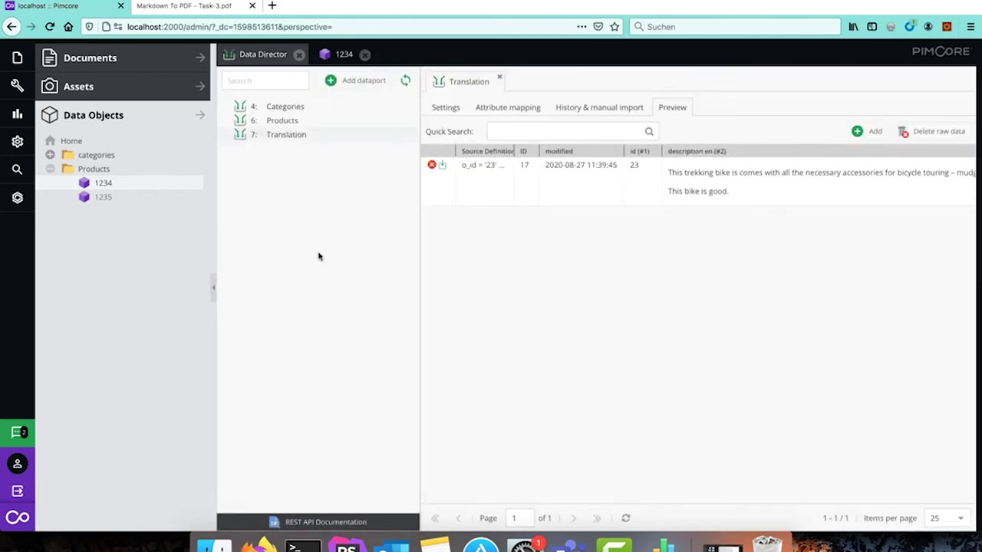
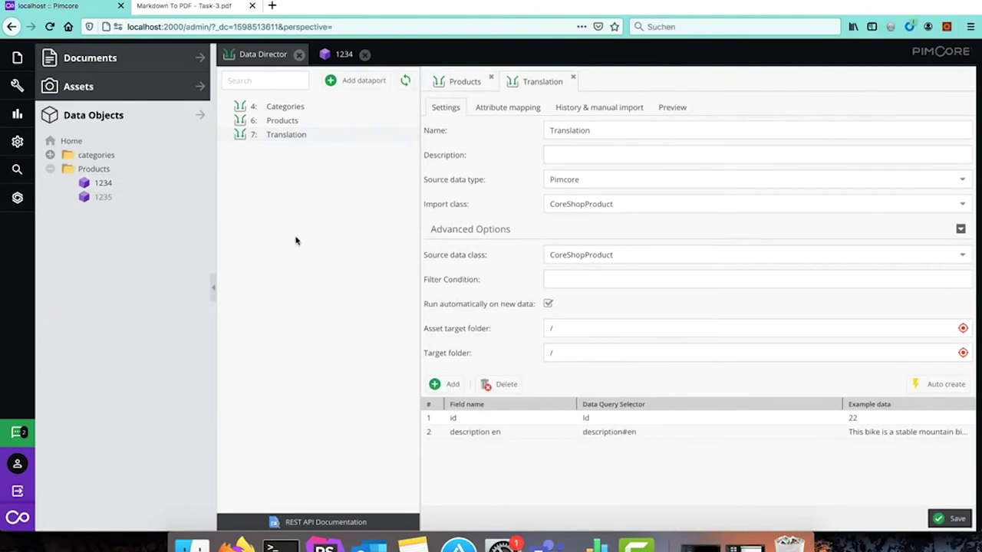
Step: Check the task PDF, then open product 1234 (Rental Bike) and view its shipping weight of 11
left_click(170, 9)
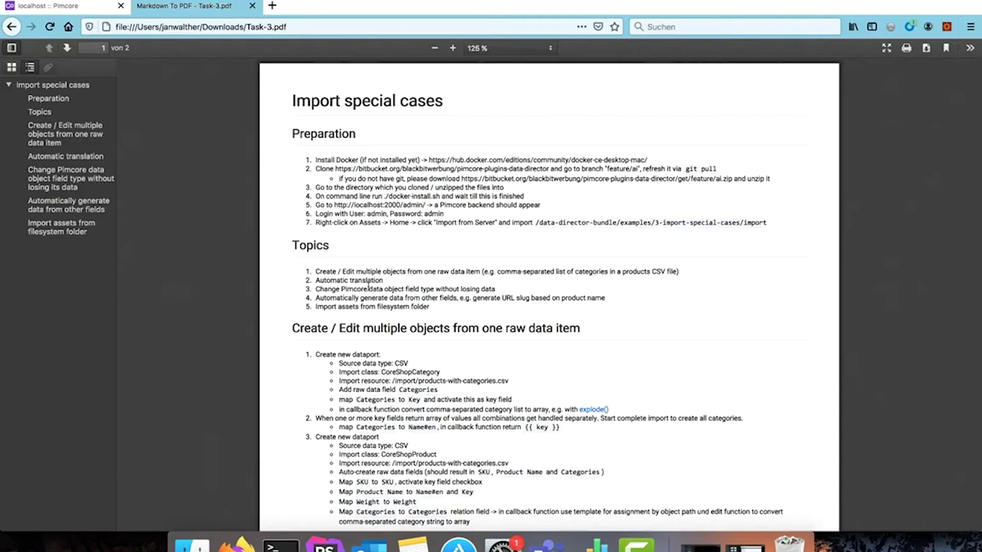
left_click(73, 7)
left_click(107, 183)
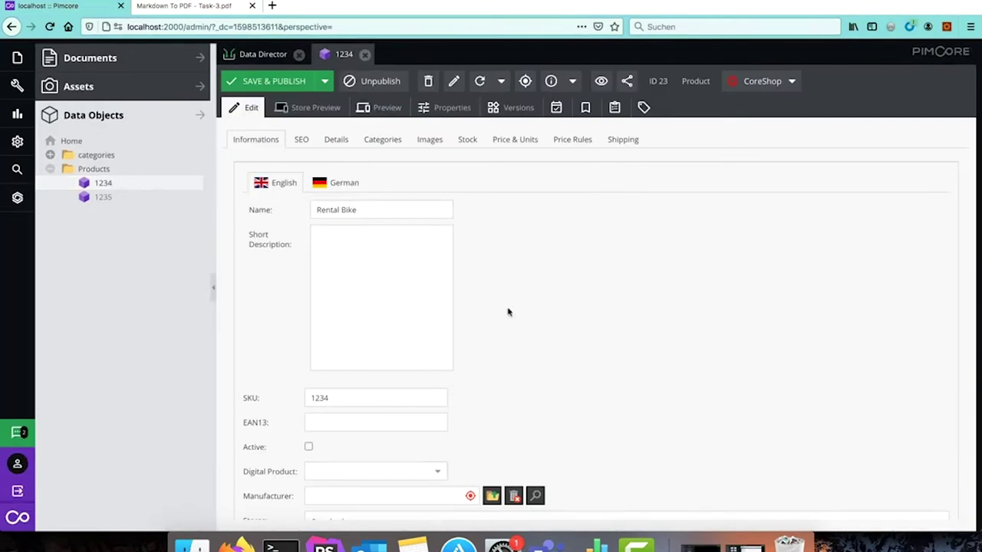
left_click(598, 544)
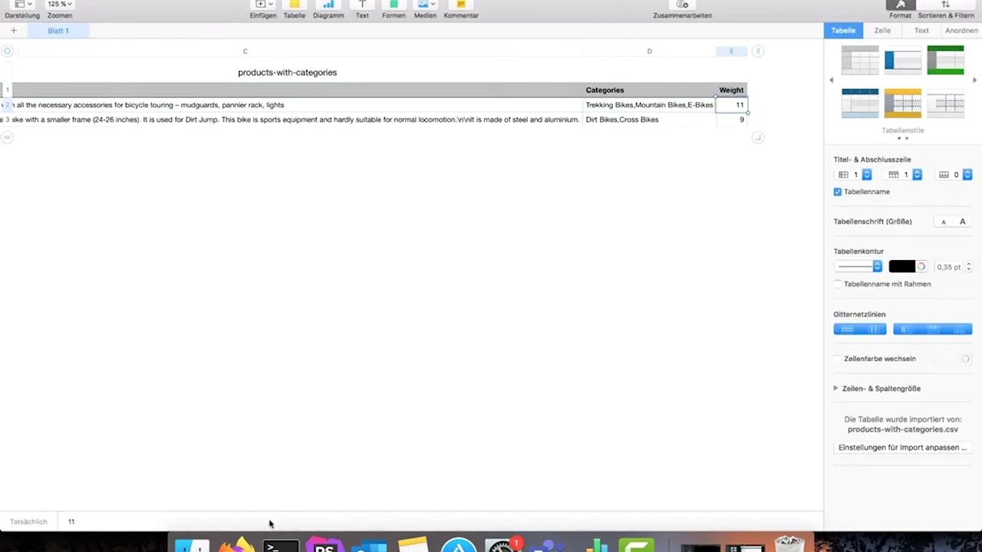
left_click(239, 543)
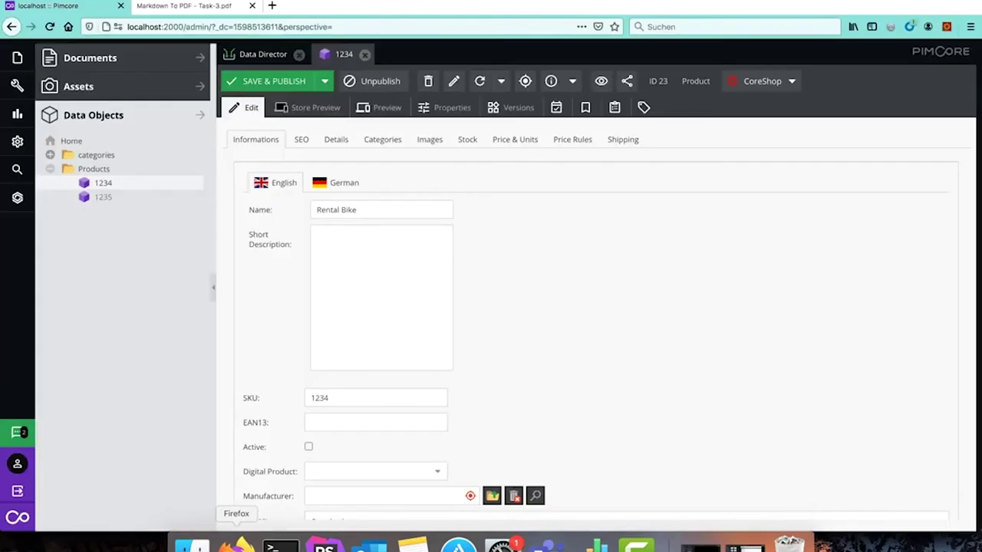
left_click(625, 141)
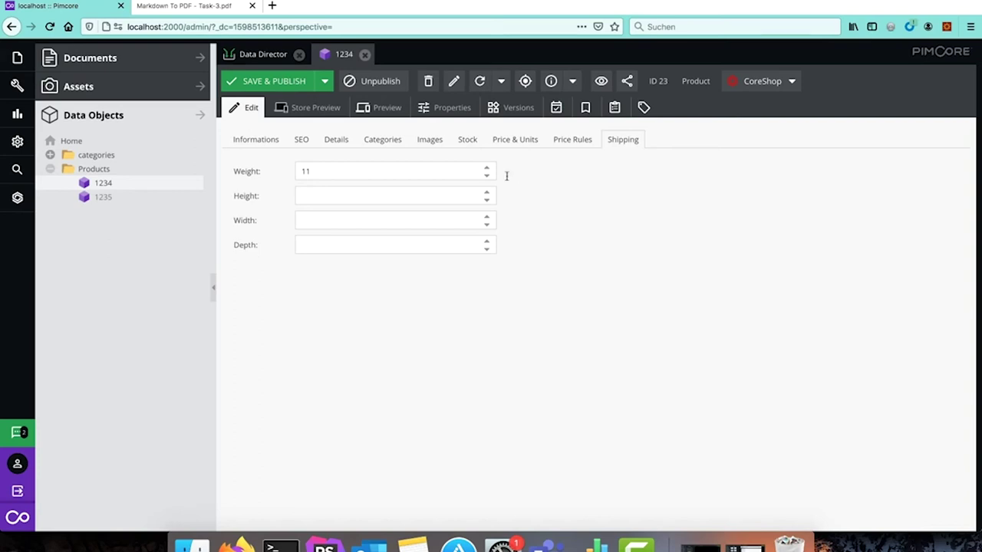
Step: Open the CoreShopProduct class definition and confirm its weight field is a Number
left_click(16, 141)
mouse_move(159, 323)
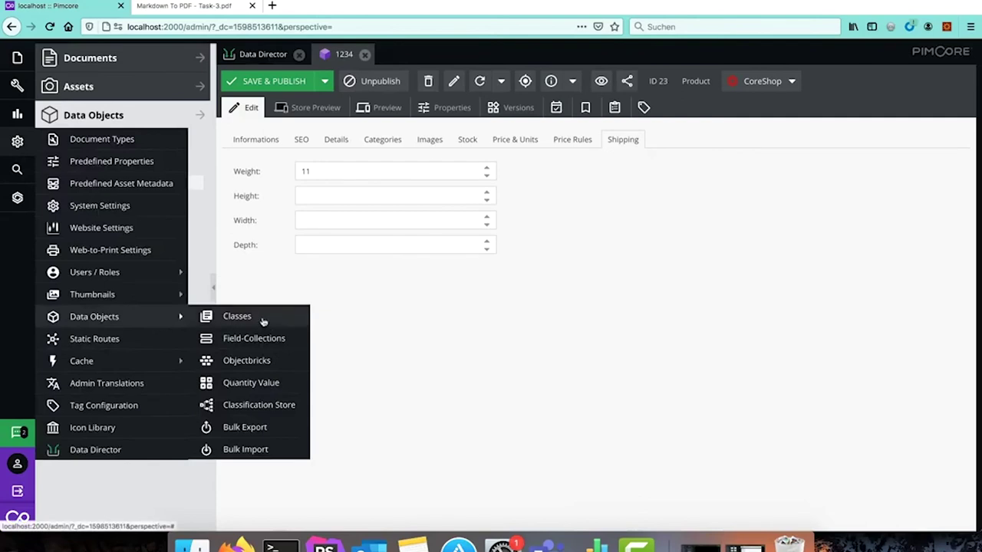
left_click(237, 317)
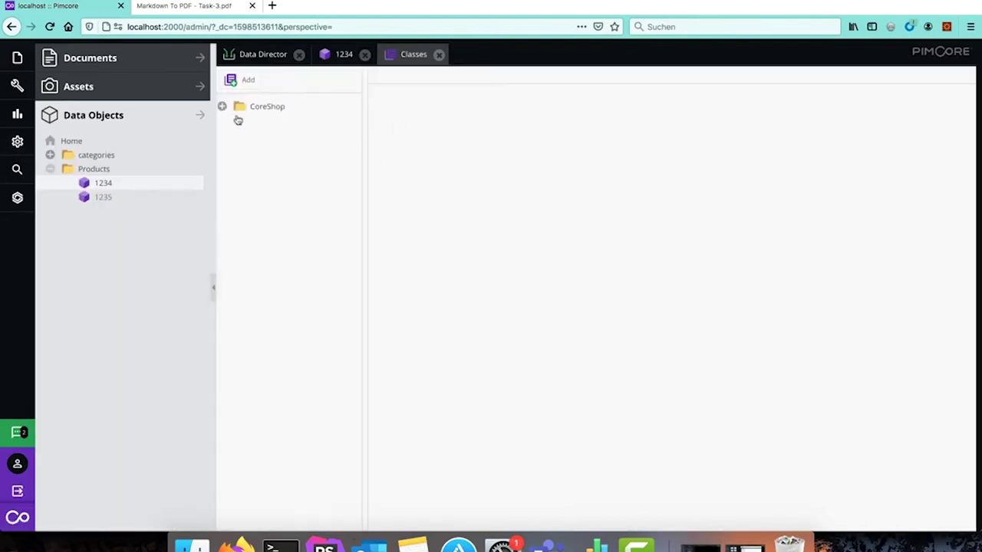
left_click(221, 107)
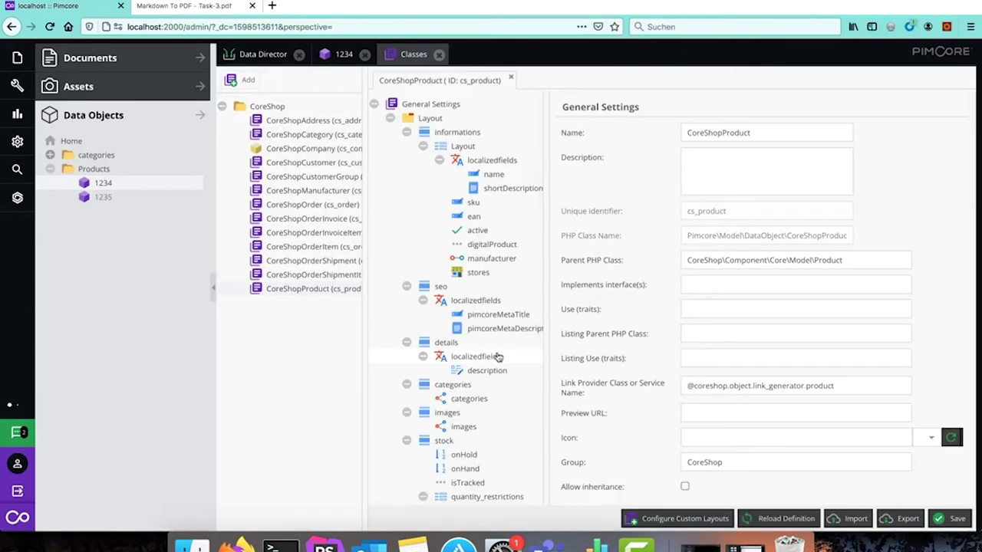
scroll(484, 421, "down", 5)
left_click(462, 457)
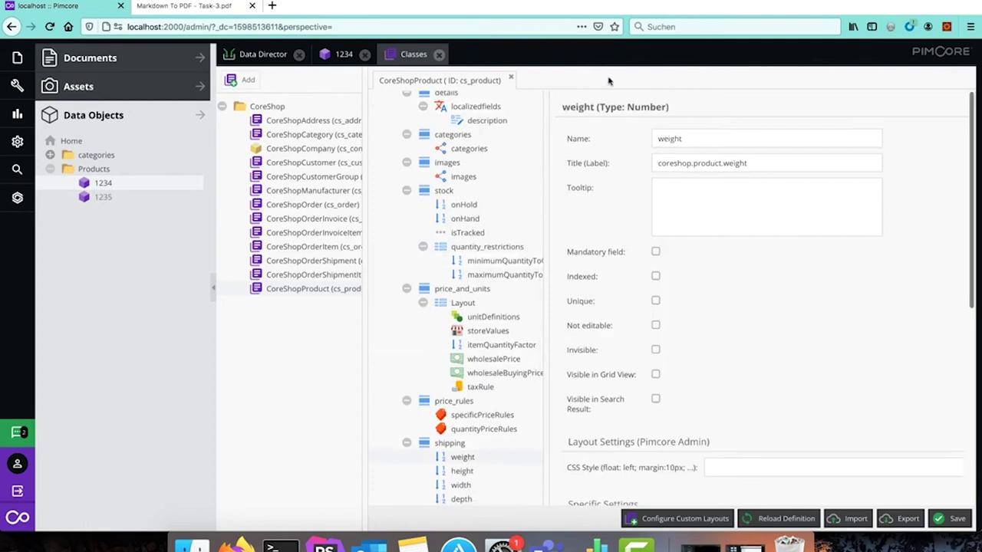
Step: Return to product 1234's shipping details, then to the Data Director
left_click(262, 58)
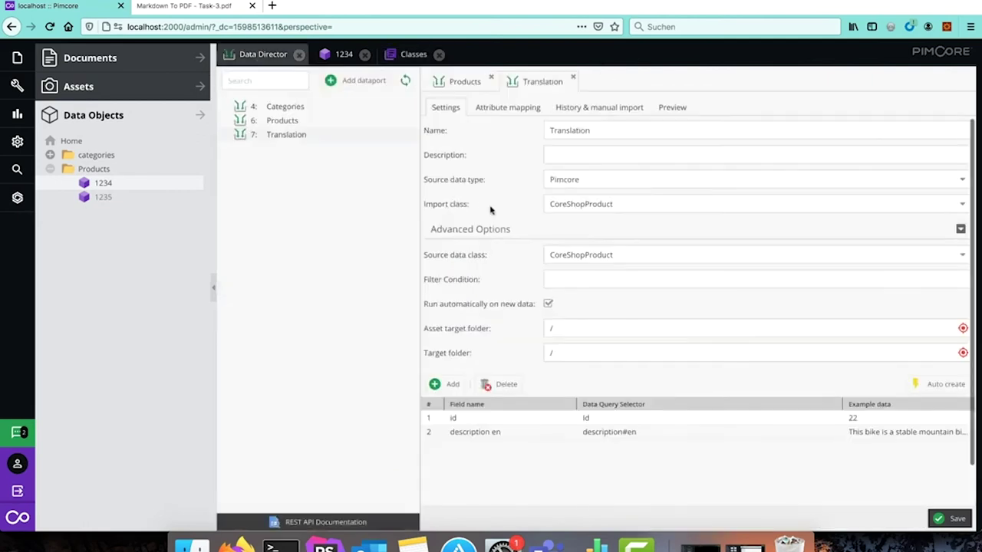
left_click(343, 56)
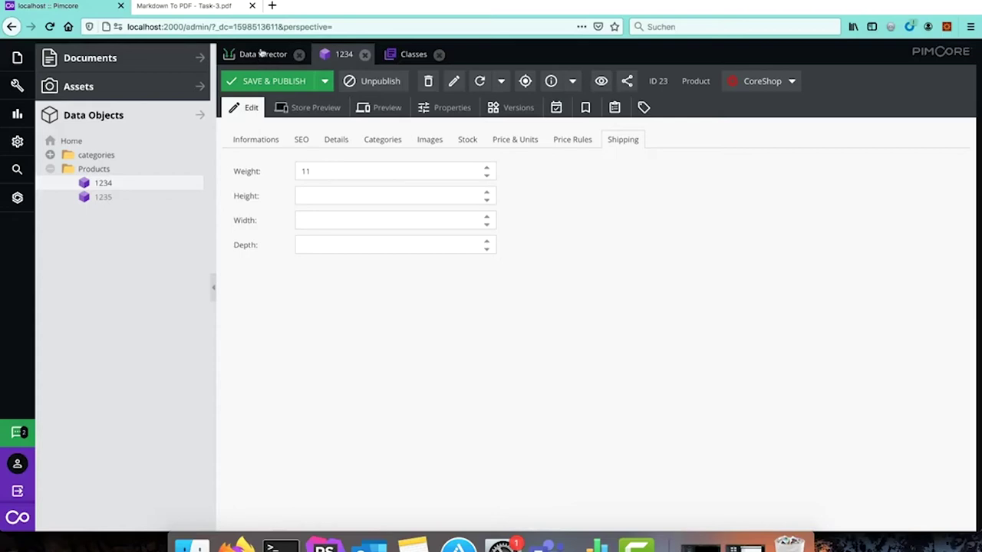
left_click(263, 54)
Step: Add a new Data Director dataport named 'Change datatype'
left_click(364, 80)
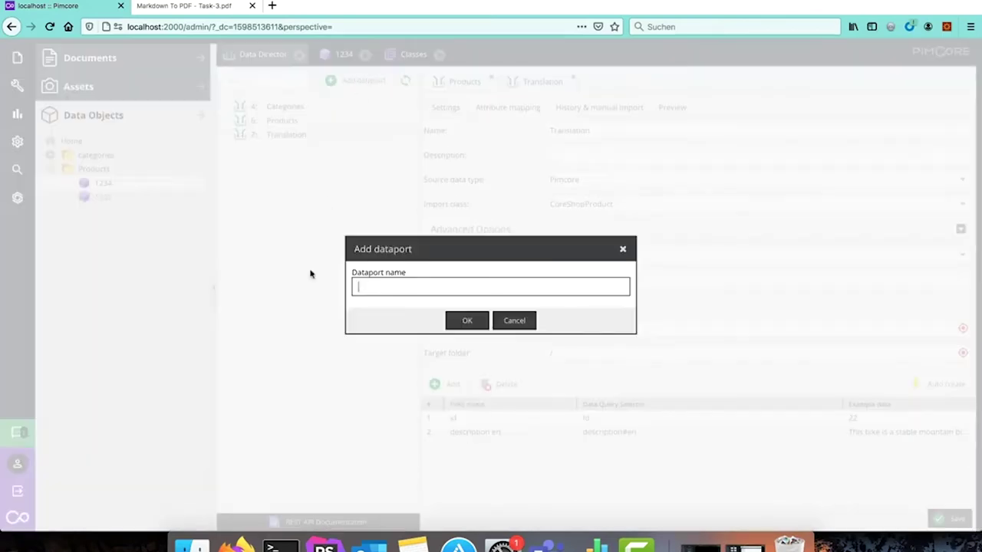
type("Change dataport")
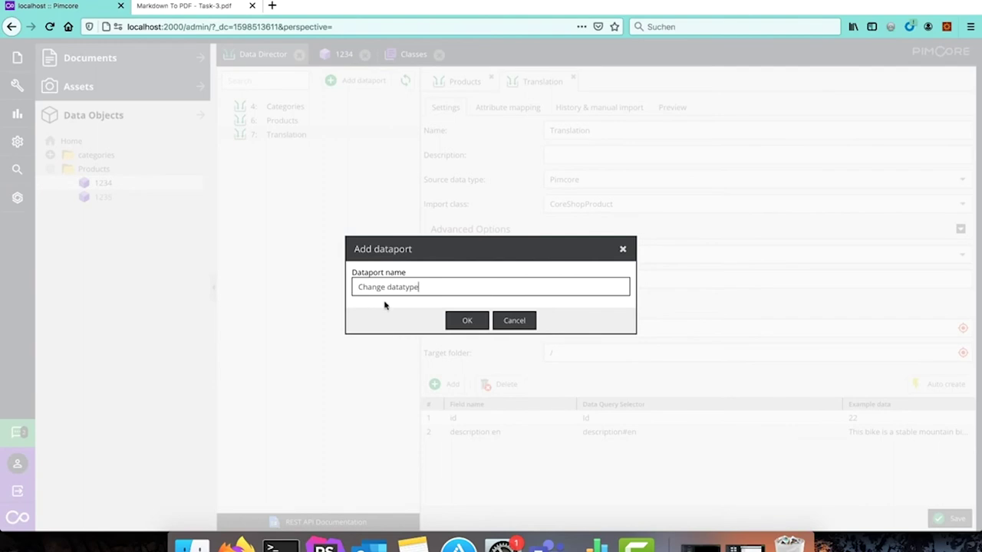
left_click(469, 319)
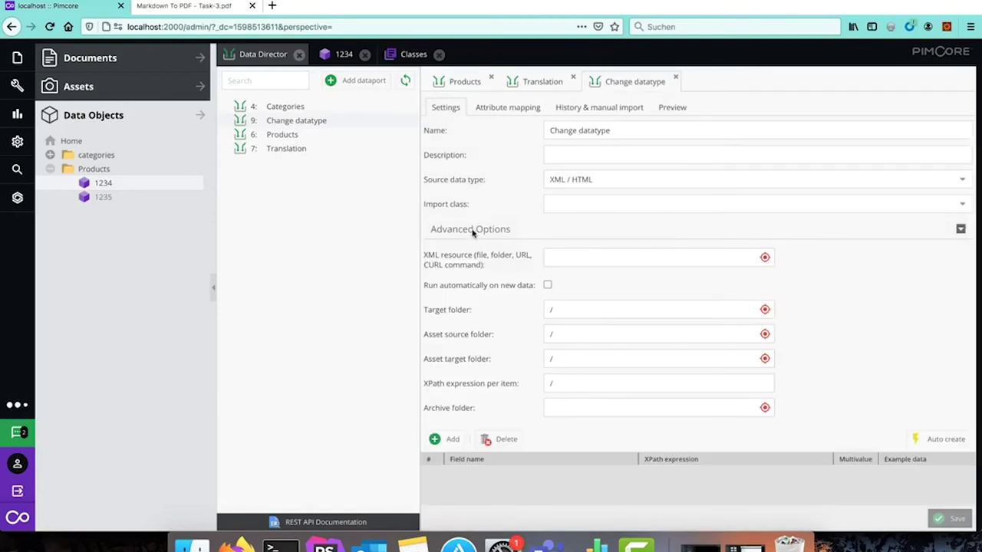
Step: Set the dataport's source data type to Pimcore and its import class to CoreShopProduct
left_click(587, 181)
left_click(582, 284)
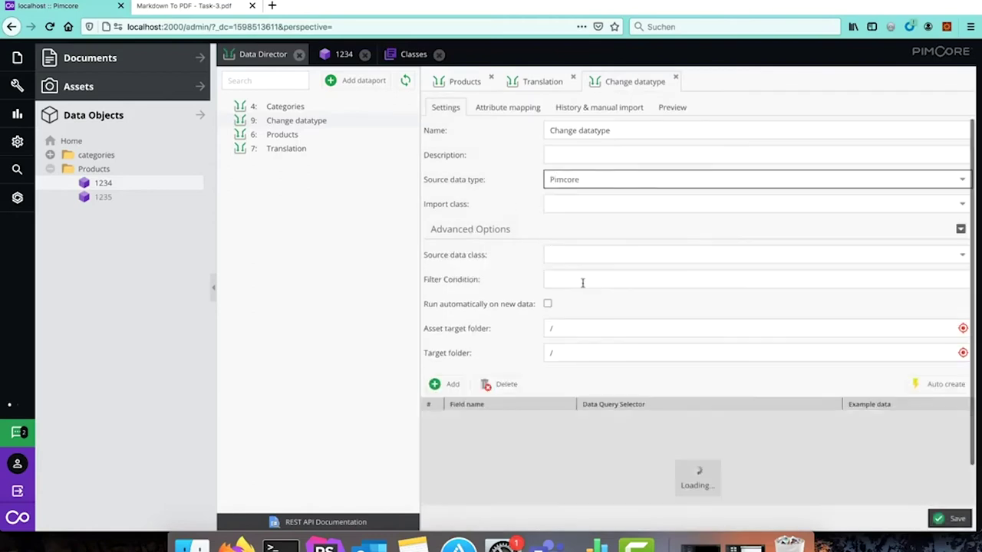
left_click(586, 204)
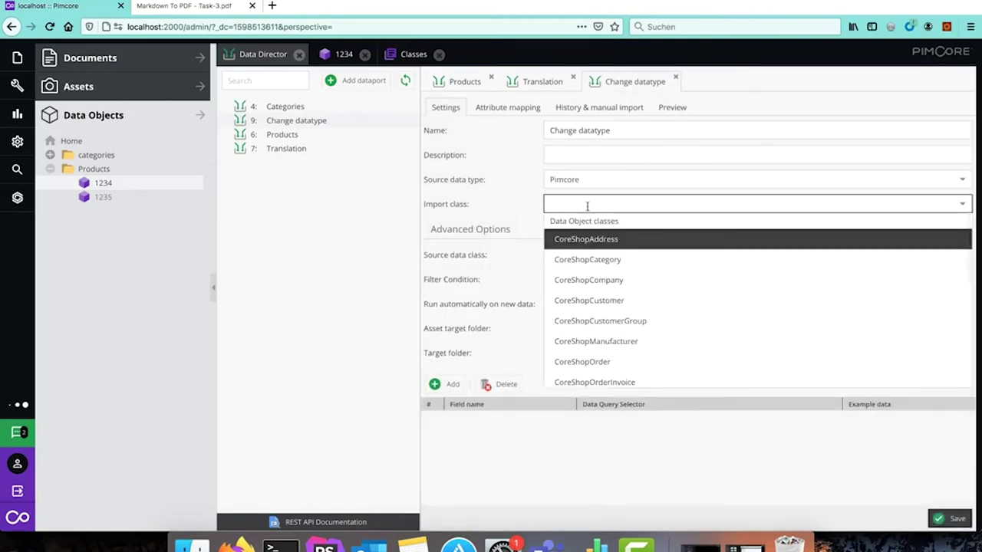
scroll(636, 263, "down", 5)
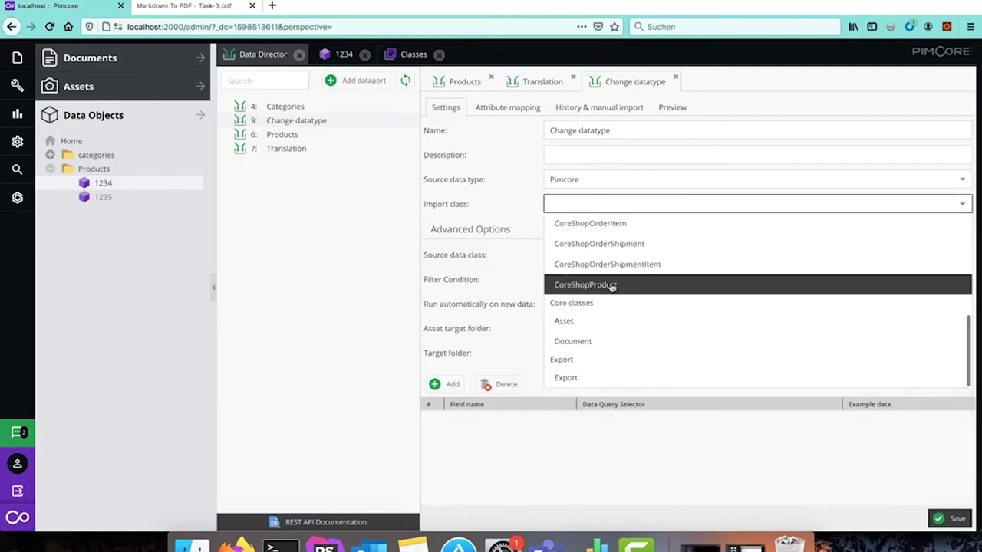
left_click(636, 285)
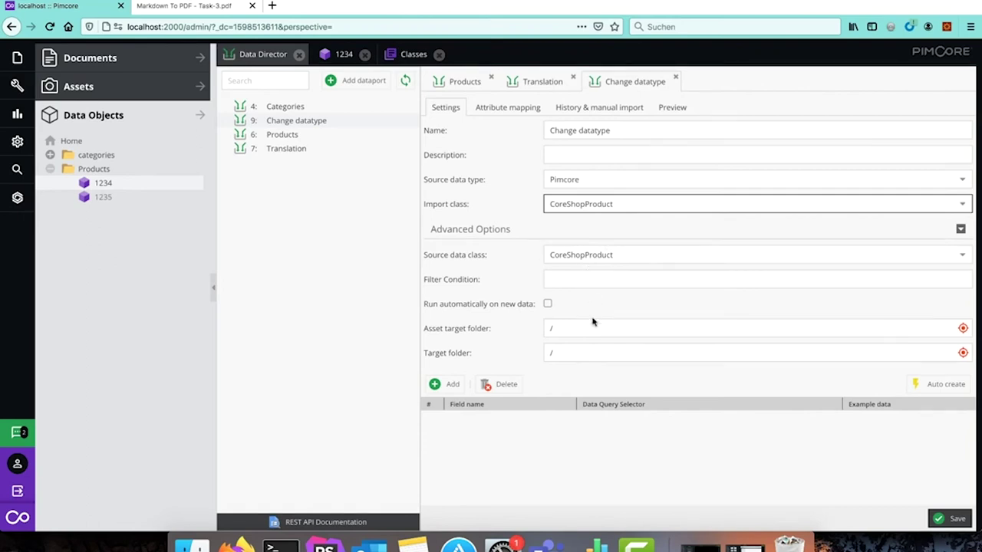
Step: Add a raw data field 'id' using the id data query selector
left_click(444, 390)
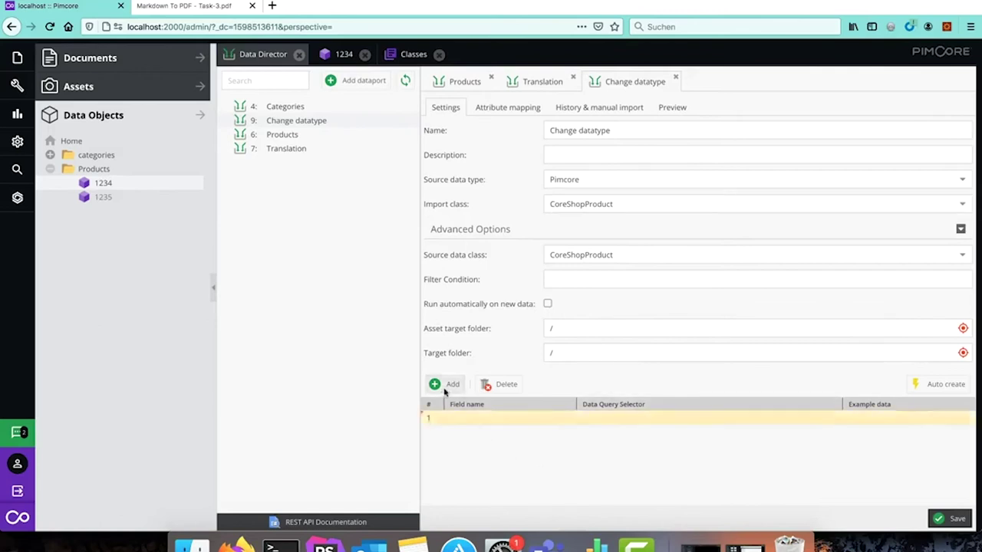
double_click(524, 420)
type("id")
key("Tab")
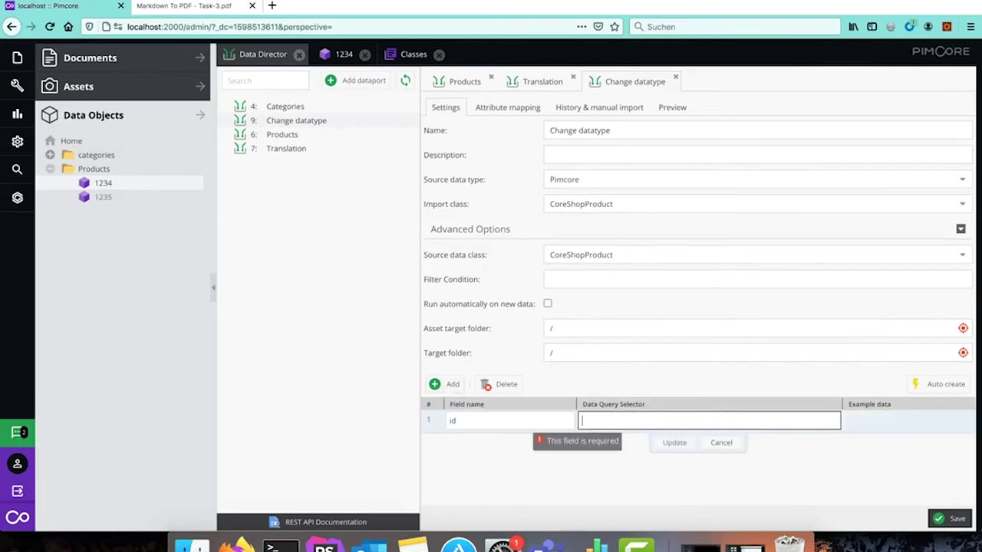
type("id")
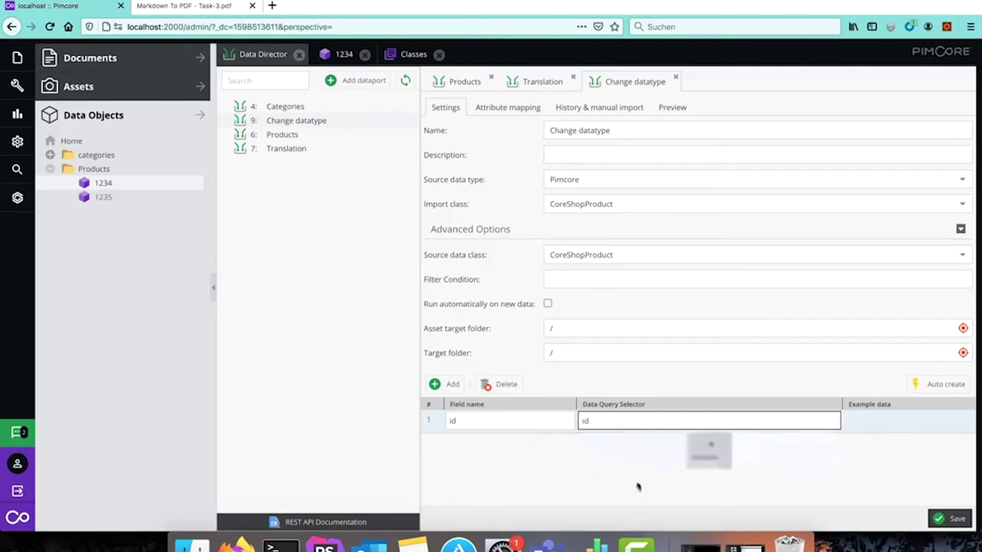
key("Escape")
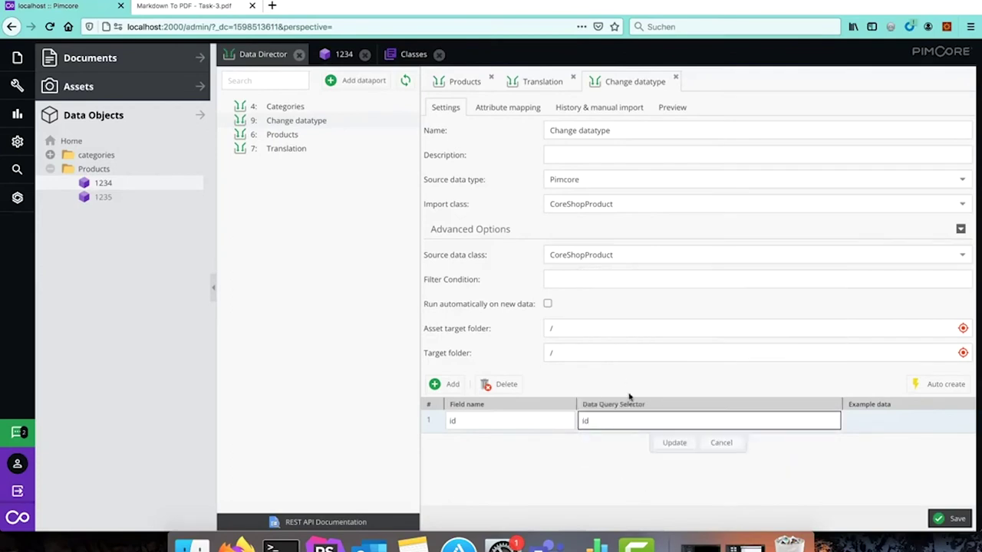
left_click(669, 451)
Step: Add a second raw data field 'weight' using the weight selector, then save the dataport
double_click(469, 434)
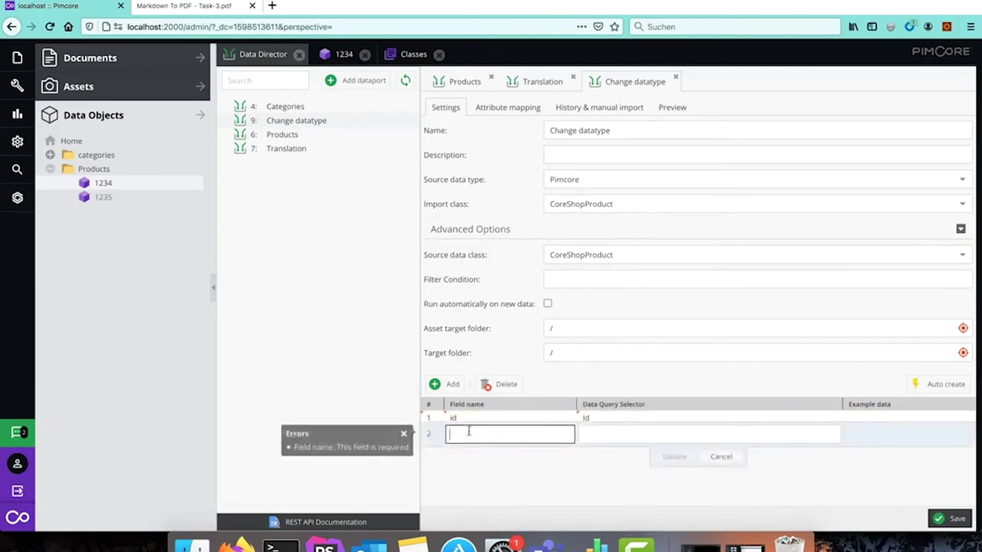
type("weight")
key("Tab")
type("weigh")
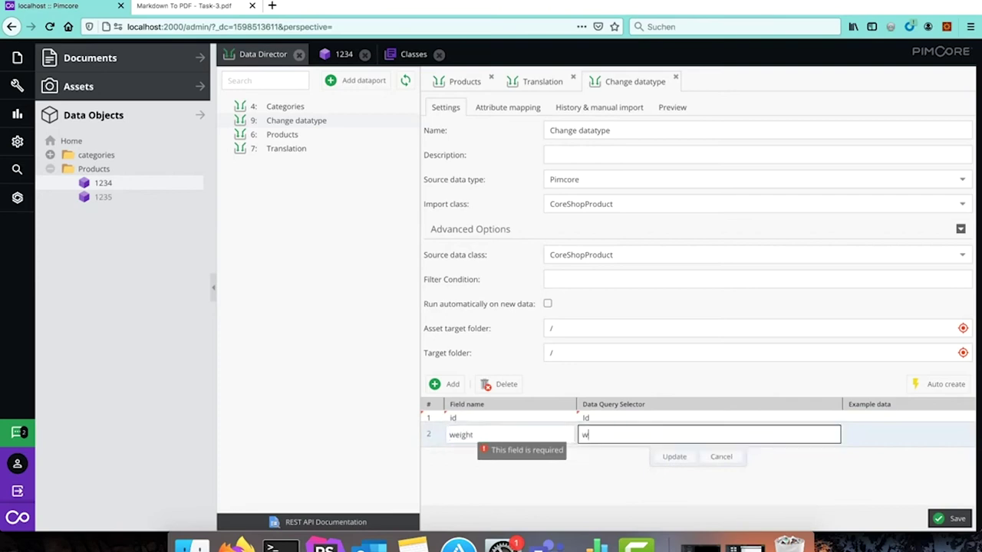
type("t")
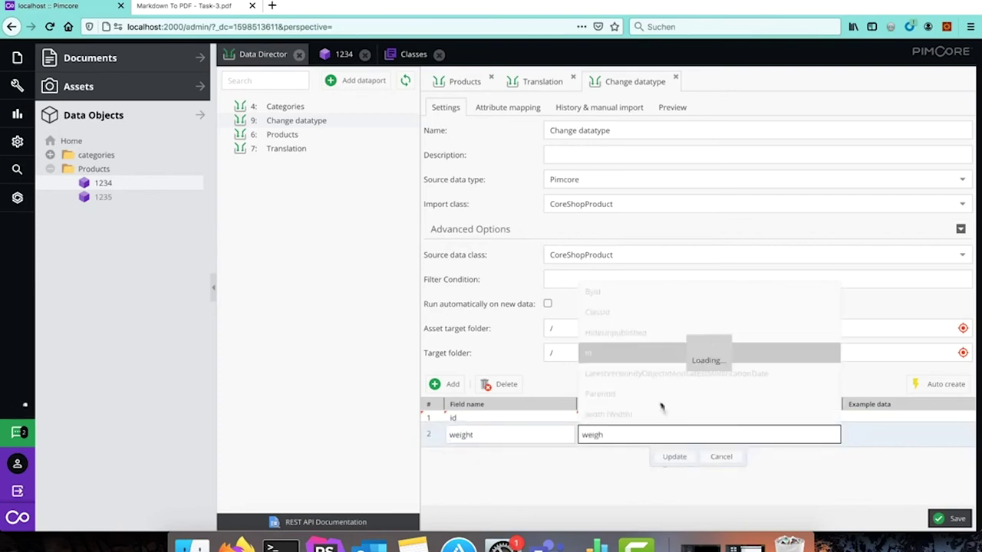
left_click(619, 455)
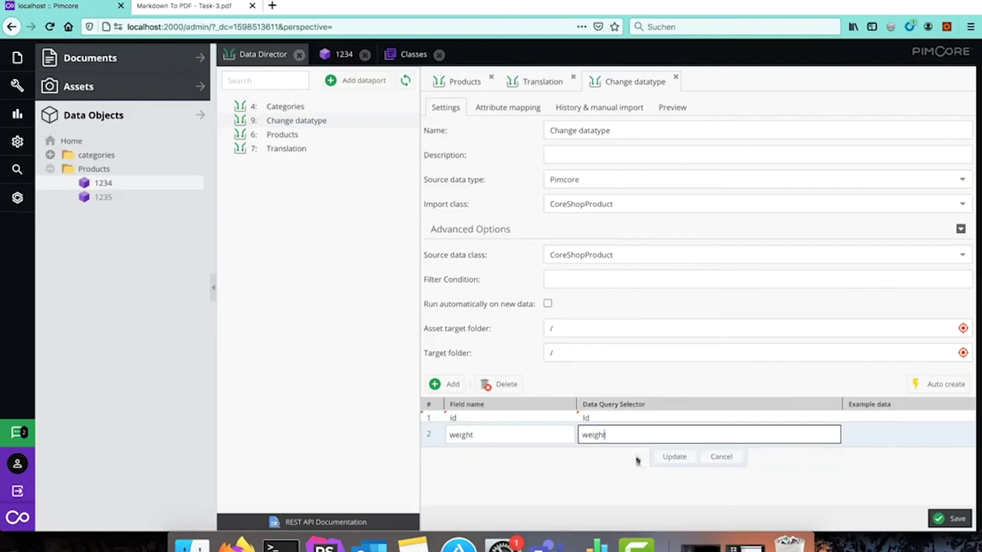
left_click(669, 457)
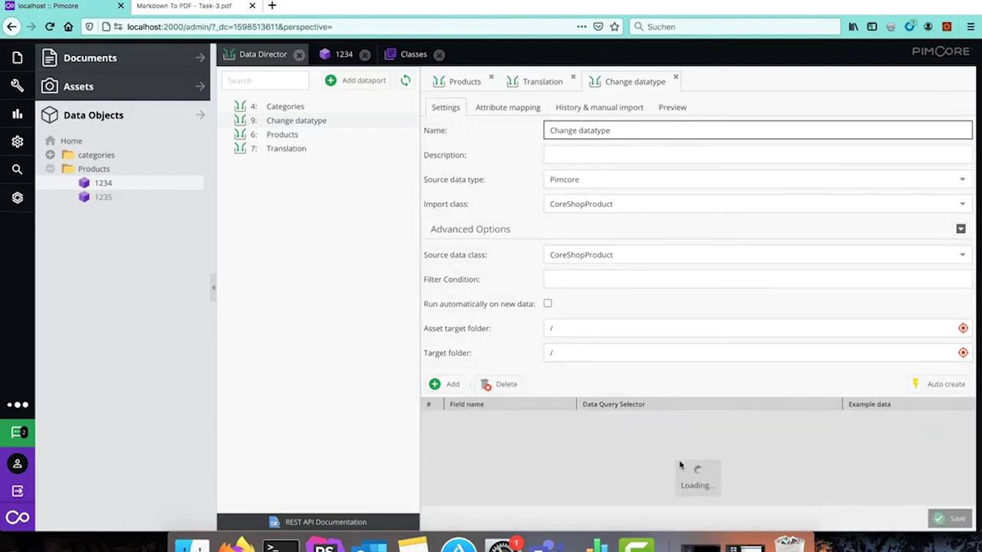
Step: Run the raw data import and preview the two items, ids 22 and 23 with weights 9 and 11
left_click(607, 107)
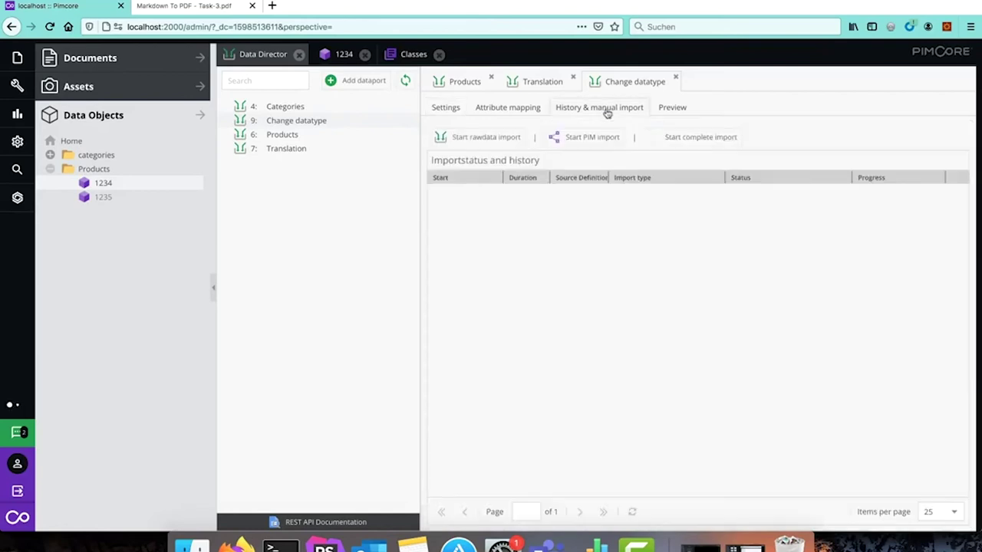
left_click(491, 136)
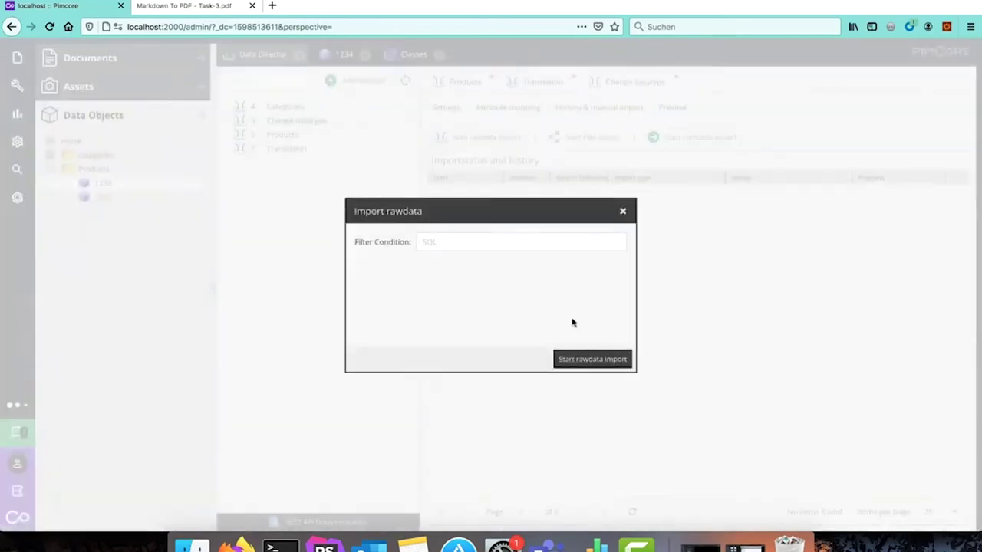
left_click(588, 358)
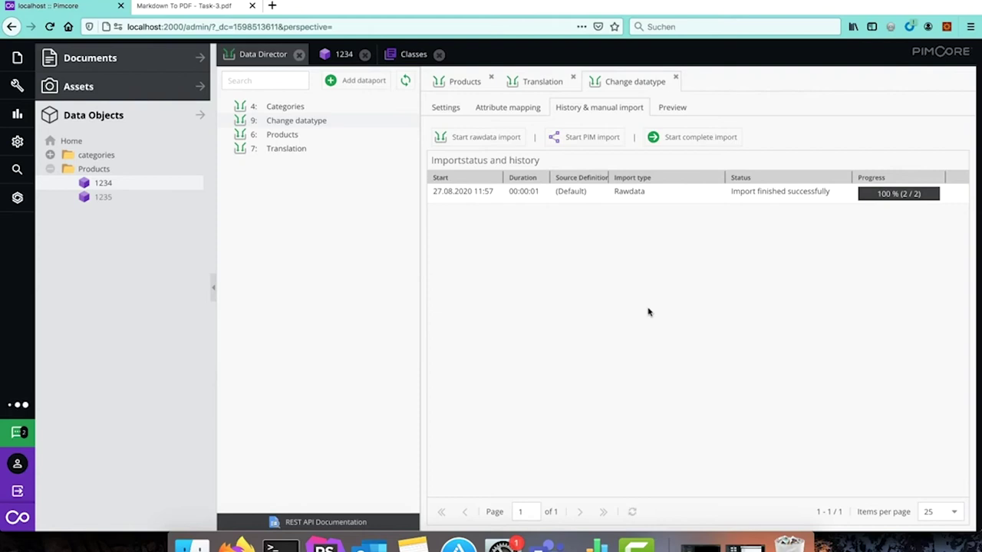
left_click(671, 109)
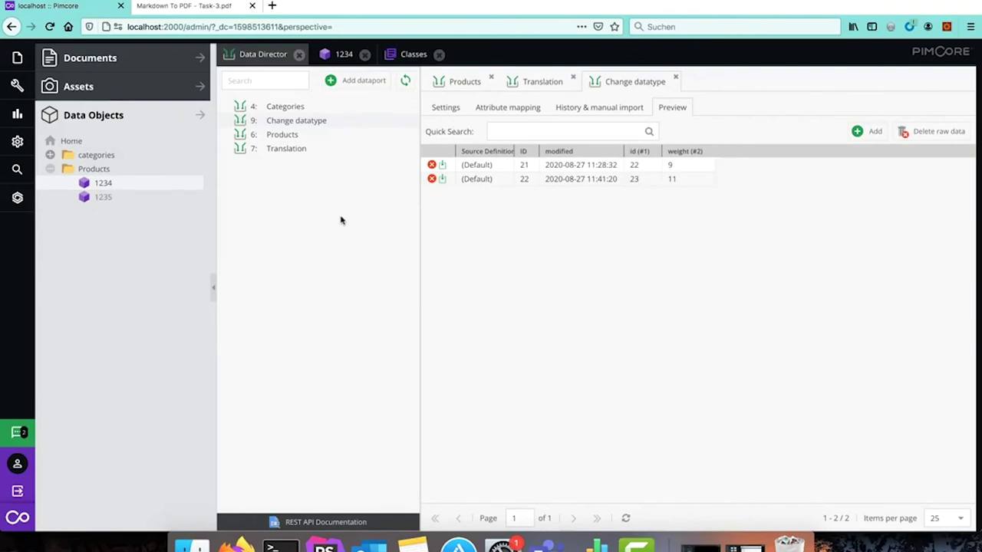
Step: Look at the conversion options for the weight field in the product class
left_click(407, 54)
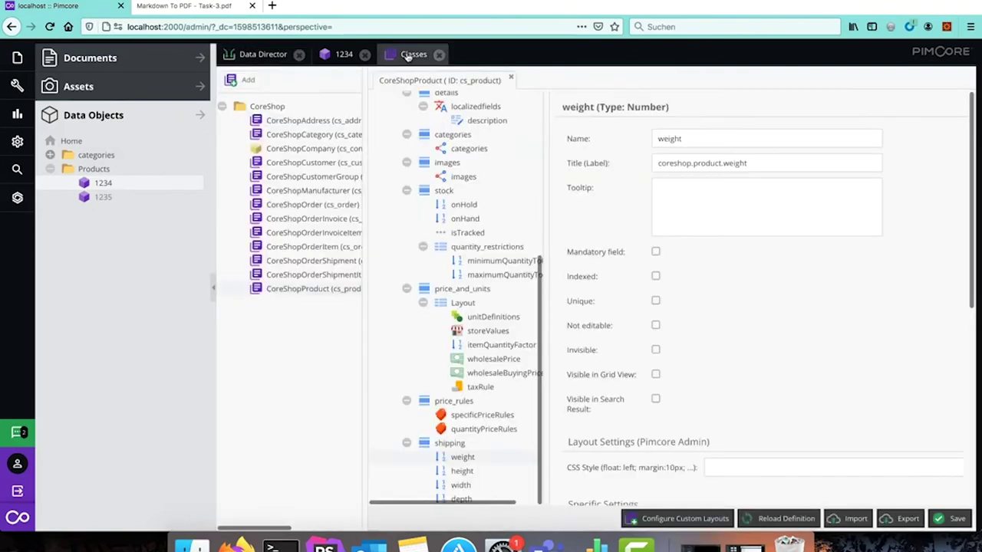
right_click(464, 458)
mouse_move(510, 465)
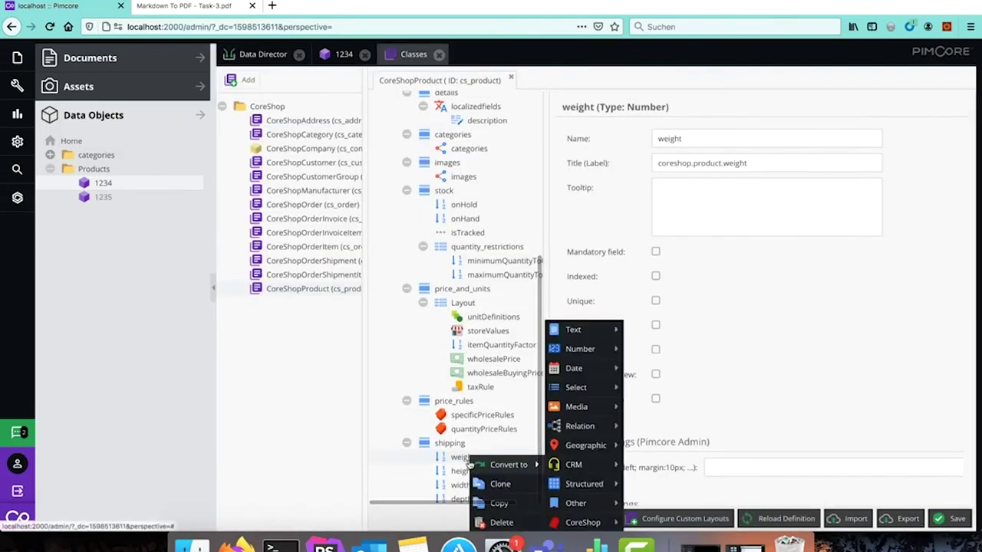
left_click(270, 368)
Step: Add a Quantity Value unit with abbreviation kg and long name Kilogram
left_click(23, 145)
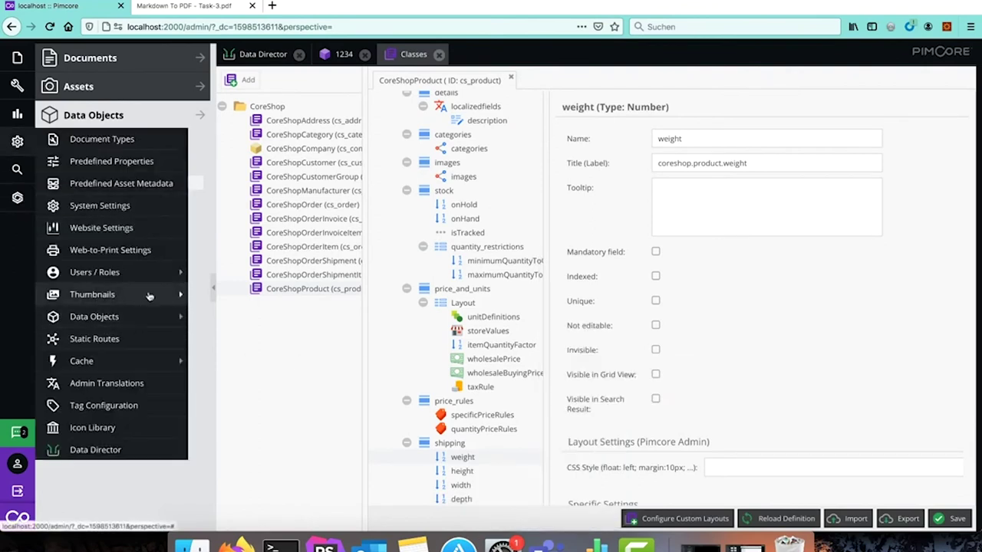
mouse_move(153, 319)
left_click(281, 384)
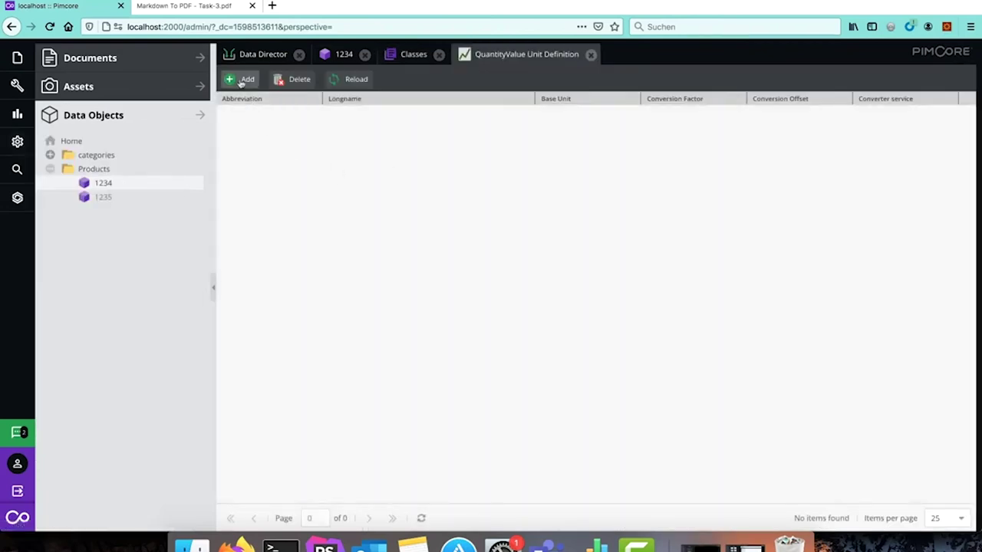
left_click(246, 79)
type("kg")
key("Tab")
type("Kilogram")
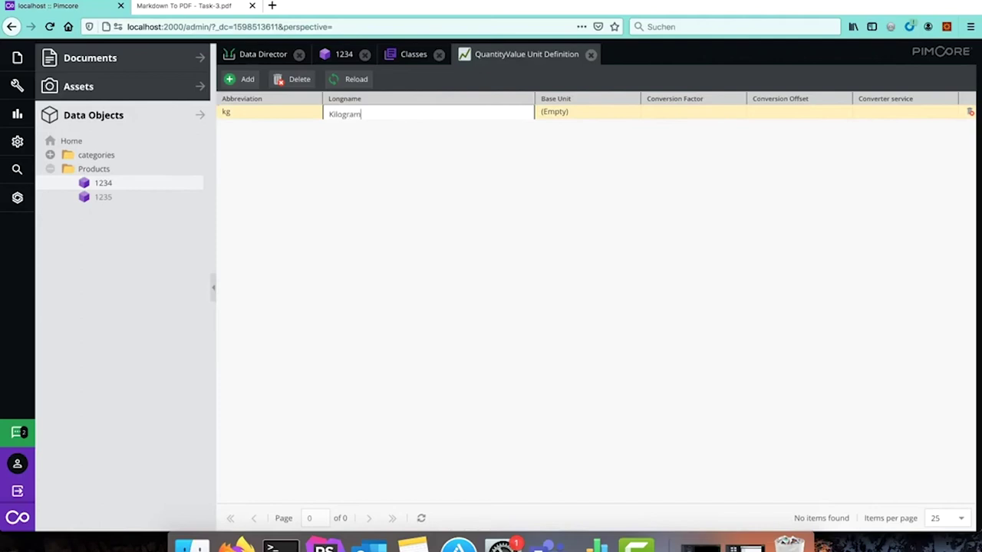
key("Return")
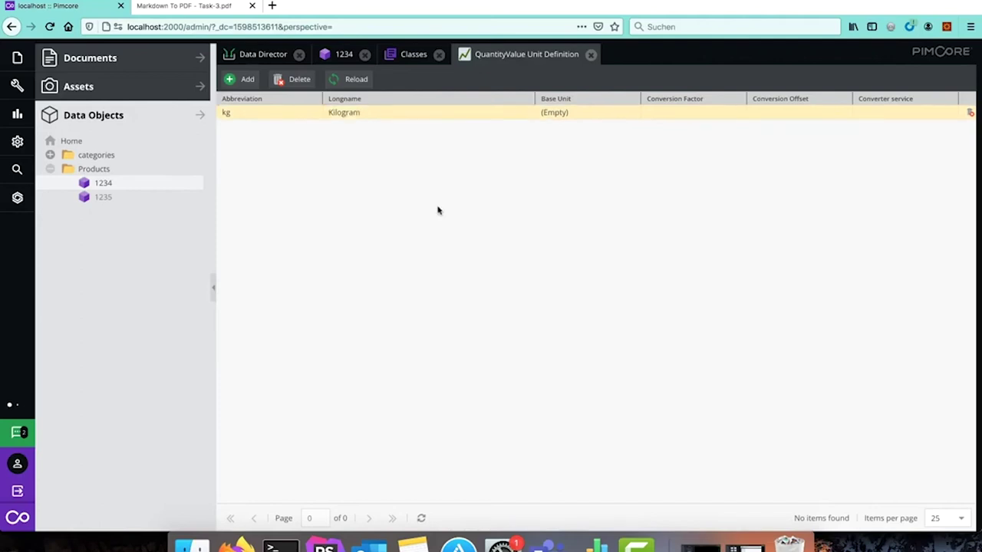
left_click(591, 54)
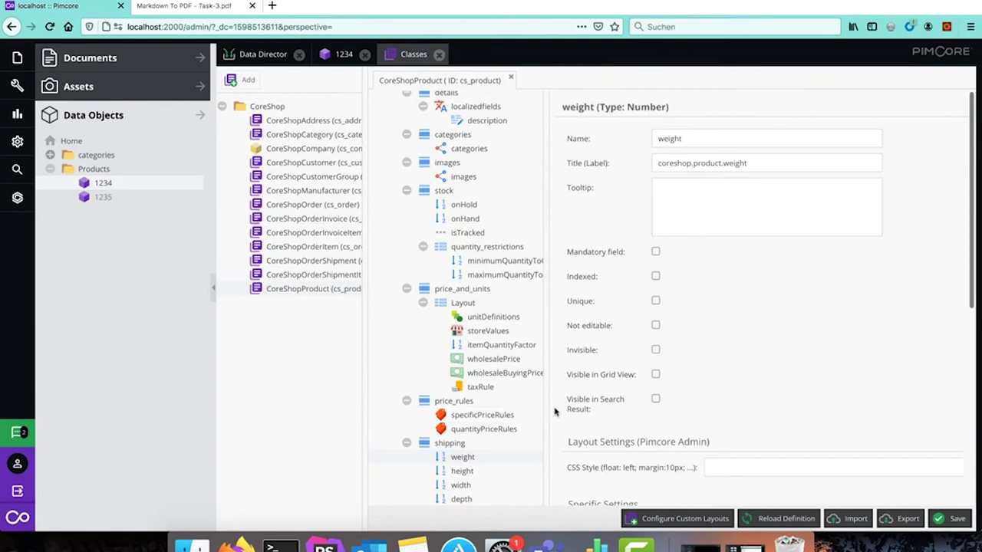
Step: Convert the weight field to a Quantity Value with kg as valid unit, then reload product 1234
right_click(474, 458)
mouse_move(512, 466)
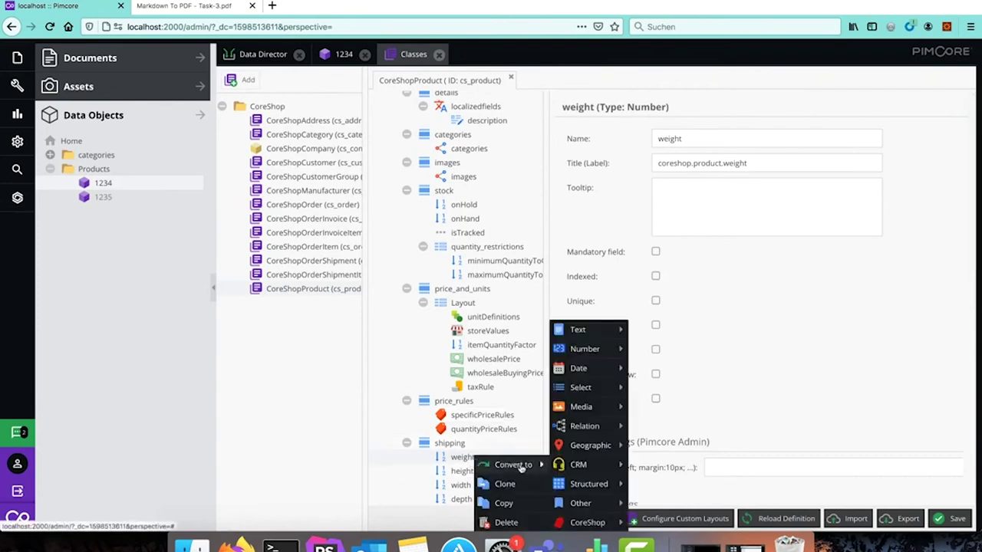
mouse_move(585, 348)
left_click(679, 391)
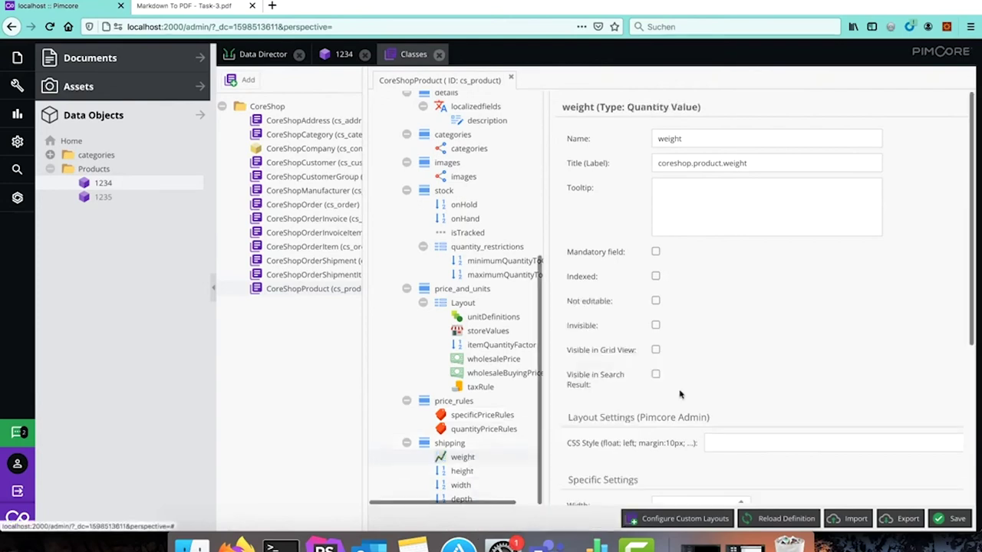
scroll(804, 322, "down", 5)
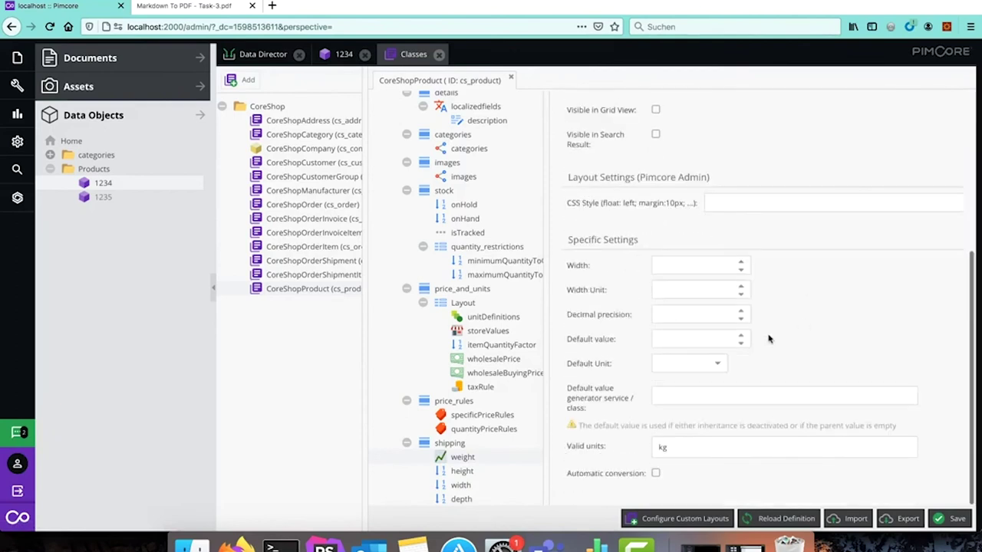
left_click(677, 450)
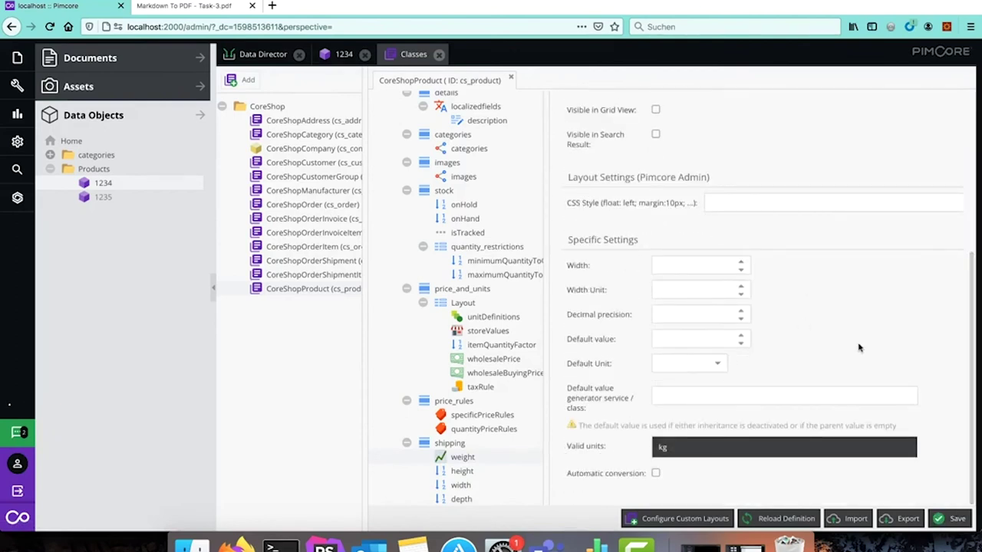
left_click(118, 187)
left_click(479, 80)
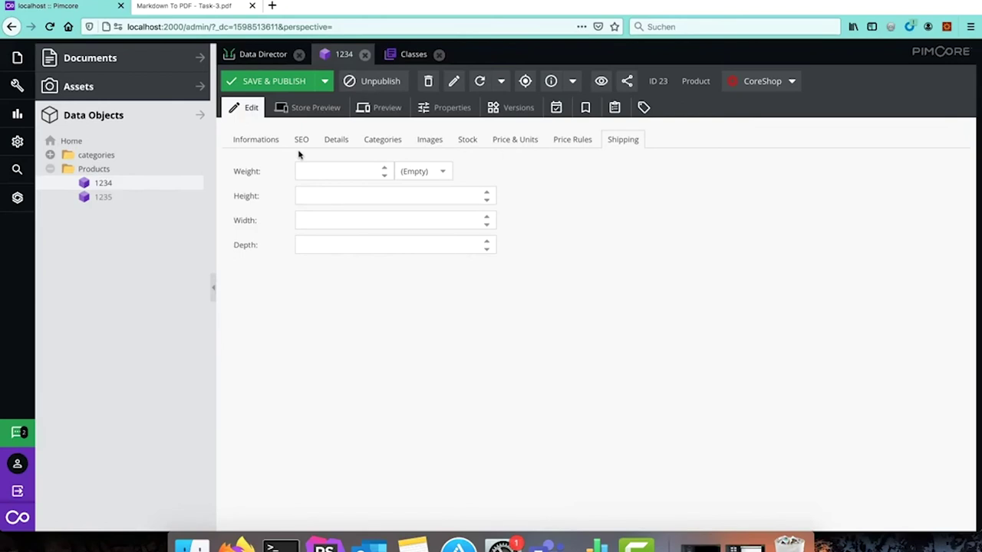
Step: Show the Change datatype dataport's attribute mapping in the Data Director
left_click(256, 58)
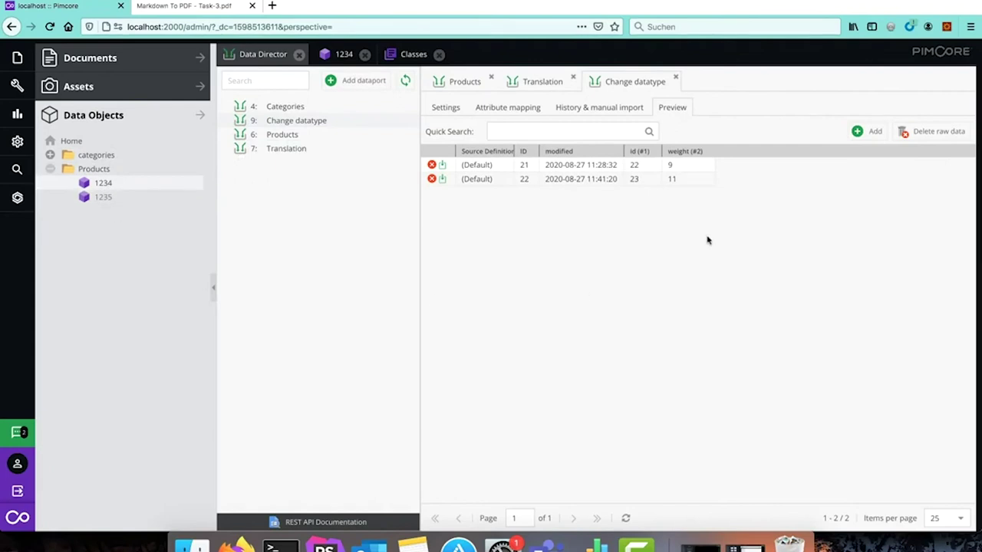
left_click(505, 109)
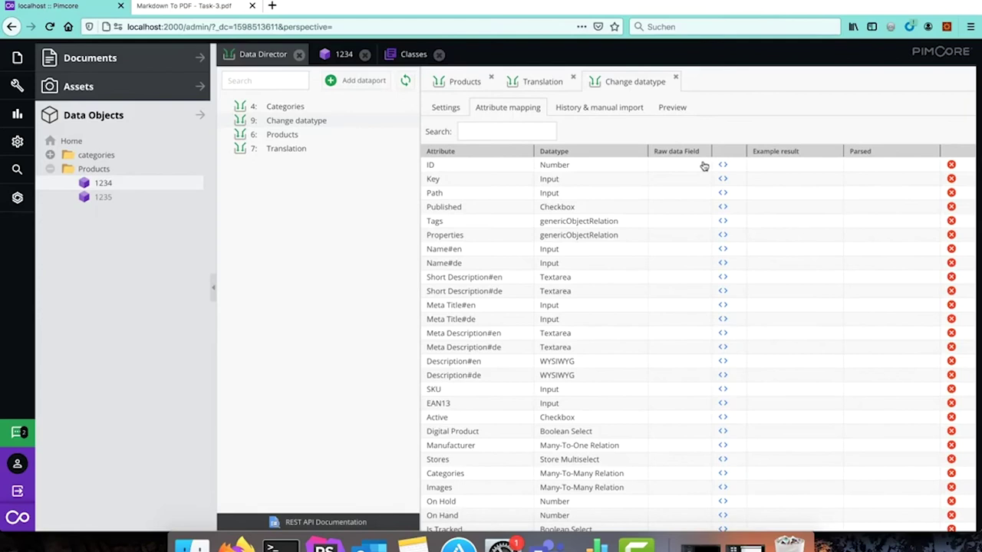
Step: Map the ID attribute to the raw id field and make it the key attribute
left_click(704, 165)
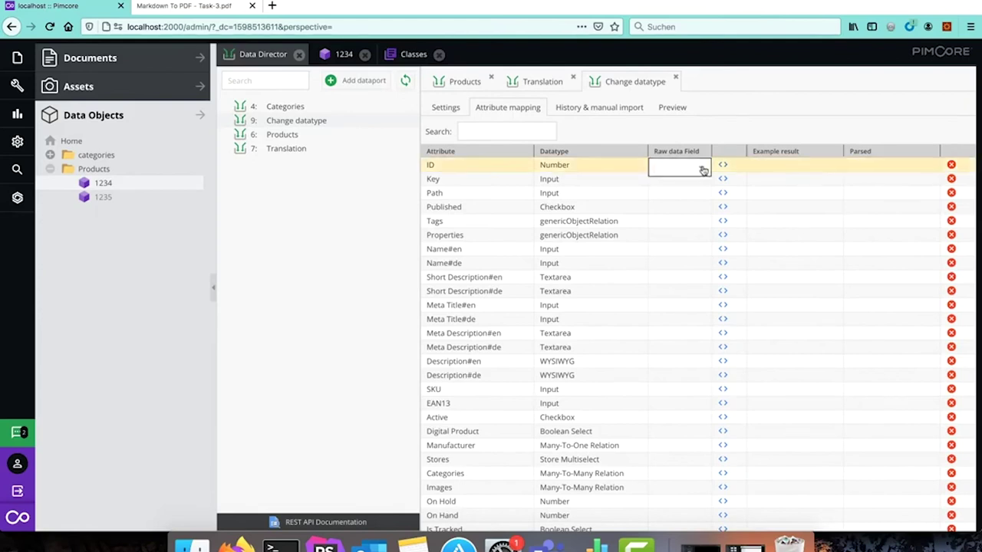
left_click(700, 167)
left_click(678, 189)
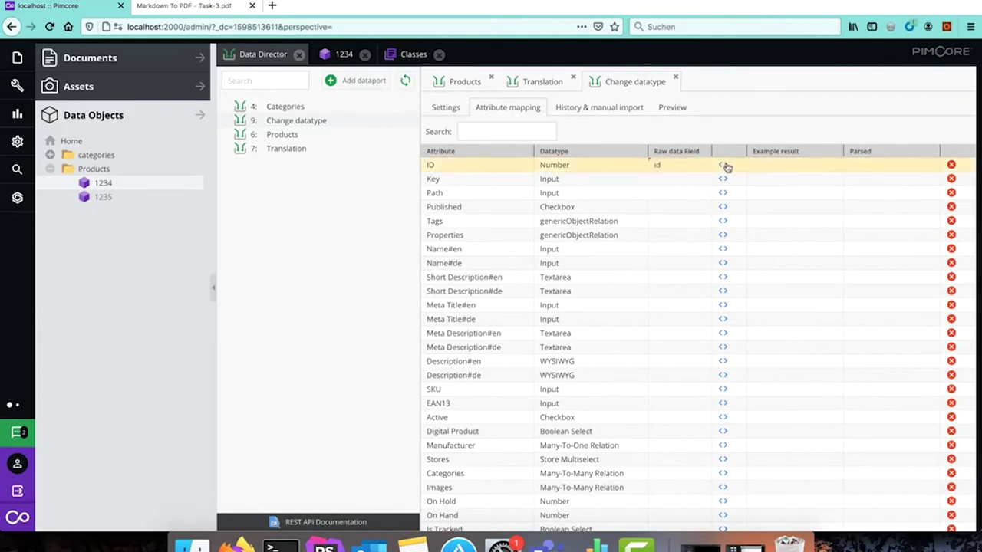
left_click(724, 167)
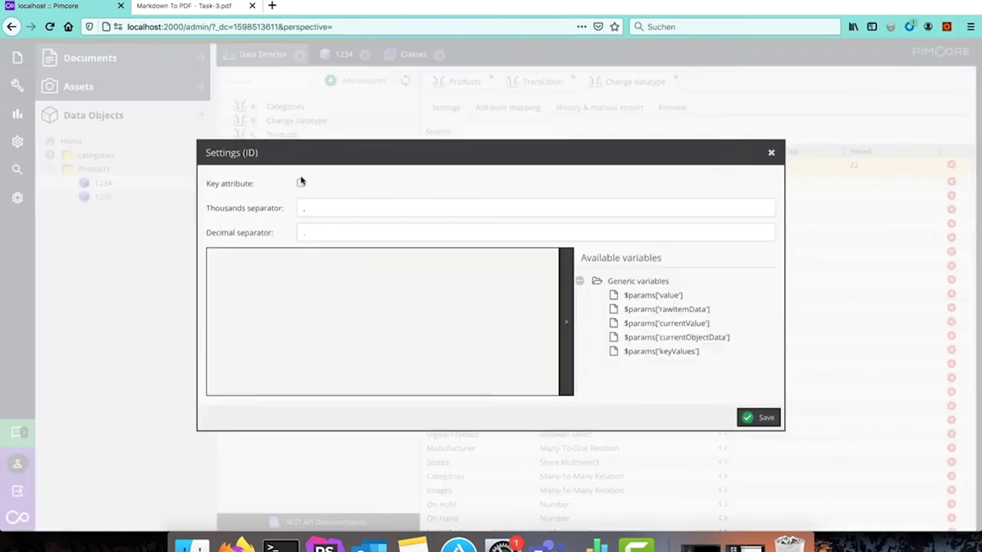
left_click(755, 417)
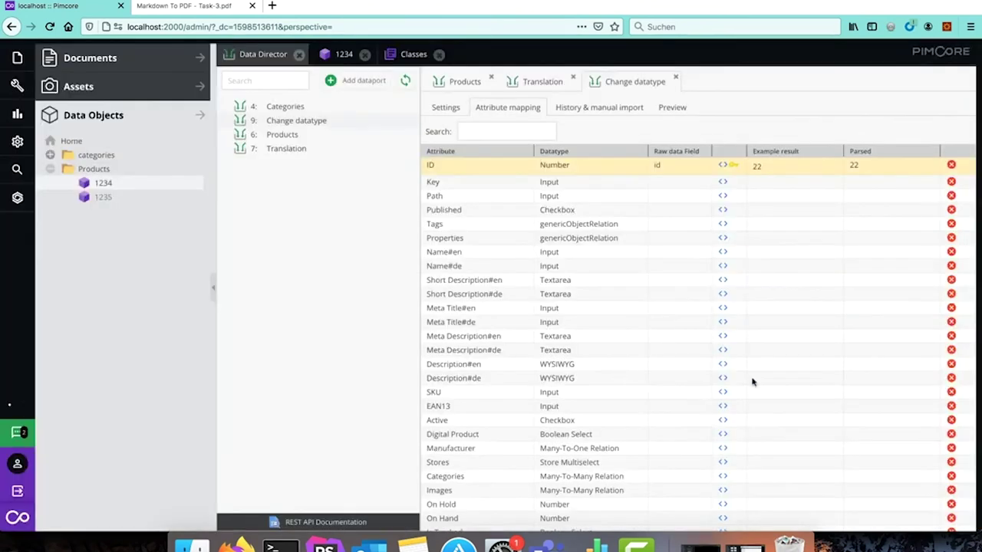
Step: Map Weight to the raw weight field using the 'Import Kilogram (kg)' template and save
scroll(648, 389, "down", 6)
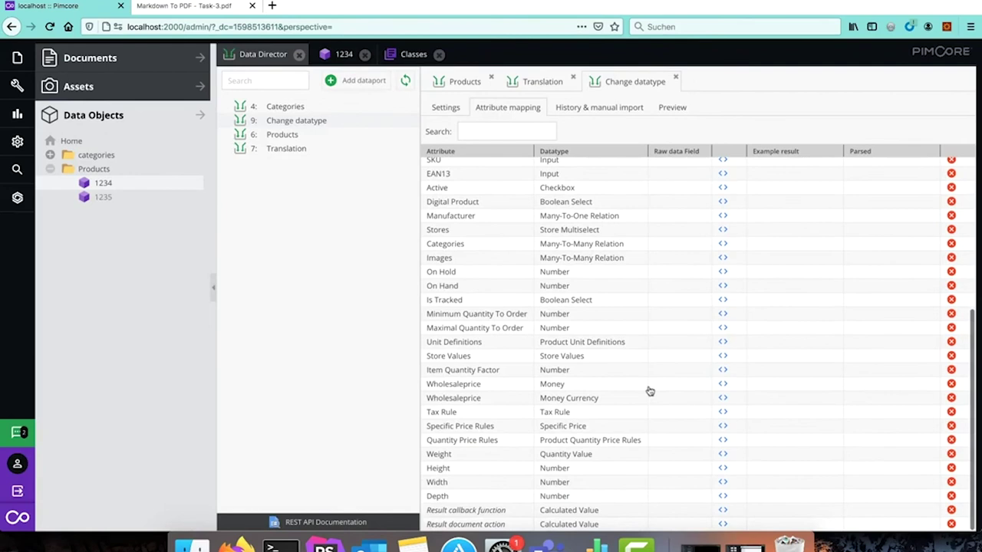
left_click(702, 454)
left_click(706, 455)
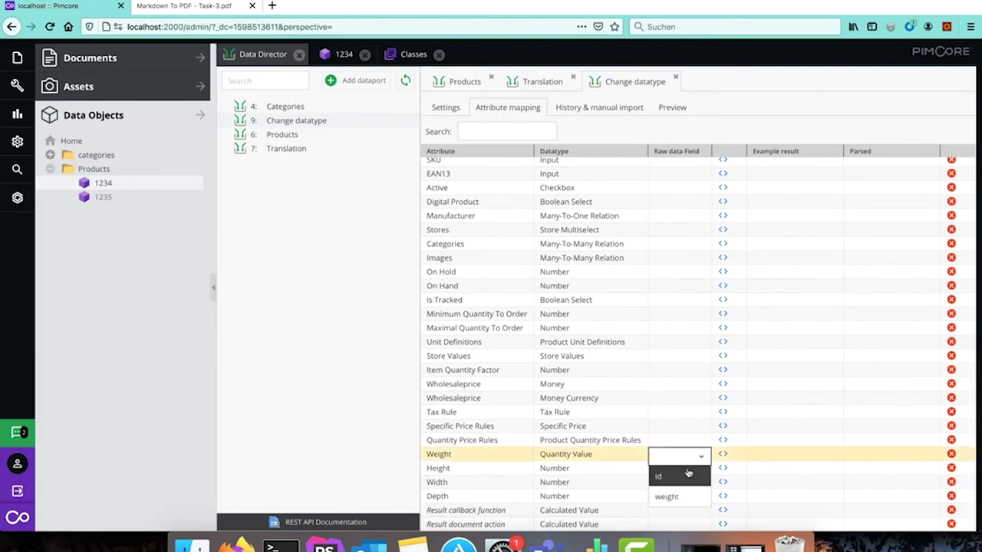
left_click(679, 496)
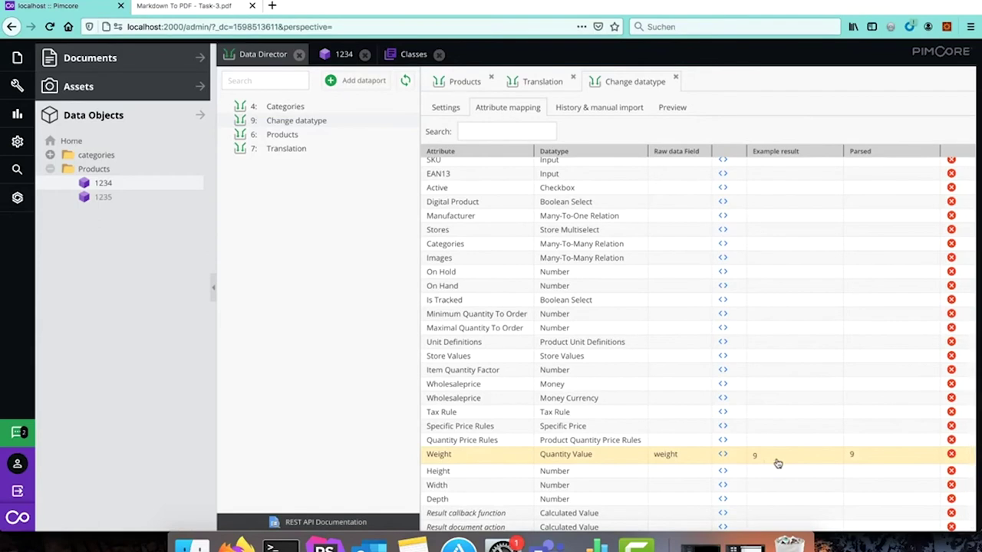
left_click(723, 455)
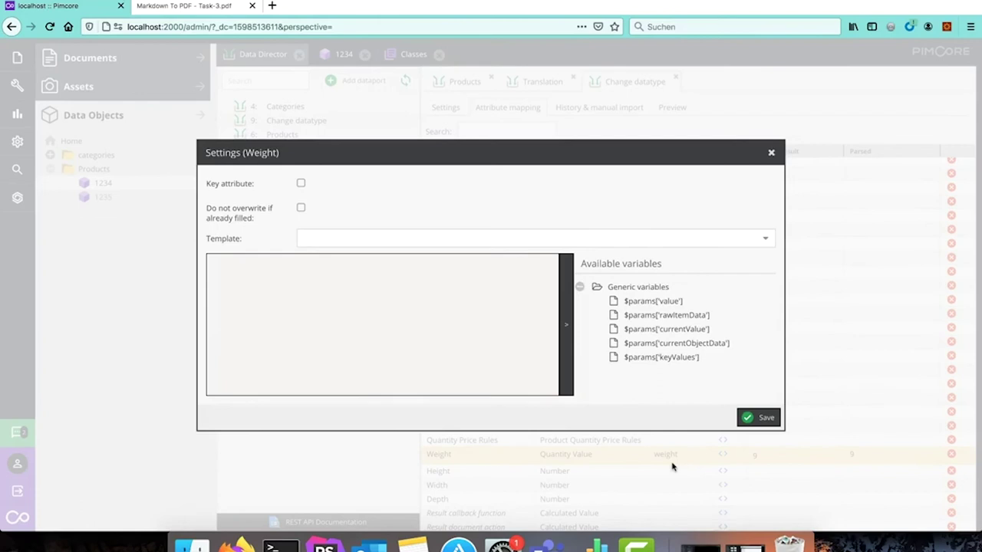
left_click(764, 239)
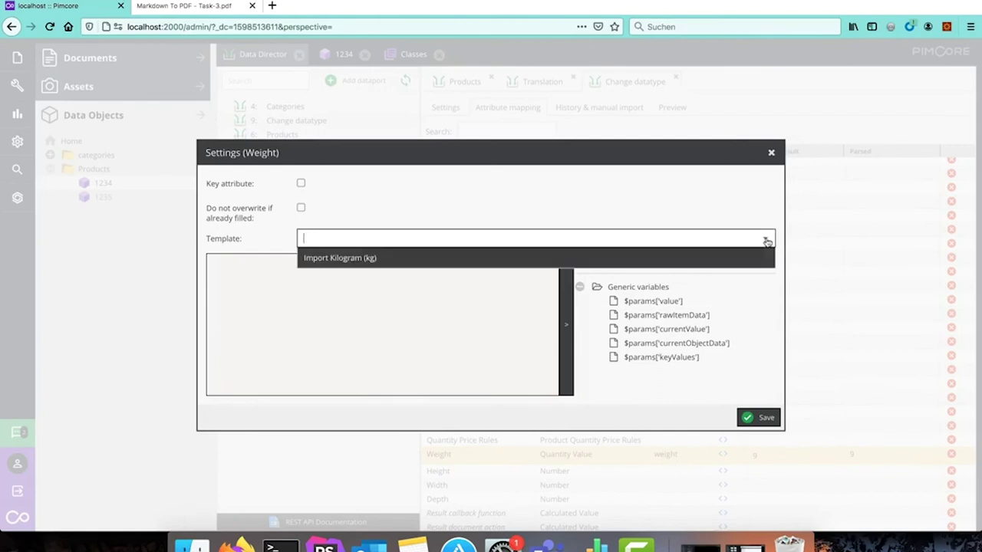
left_click(390, 260)
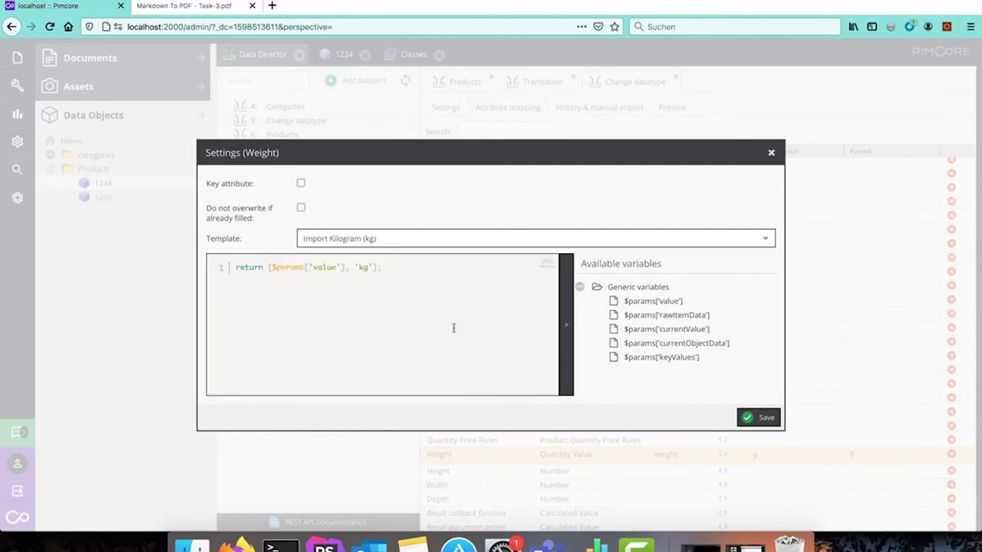
left_click(764, 419)
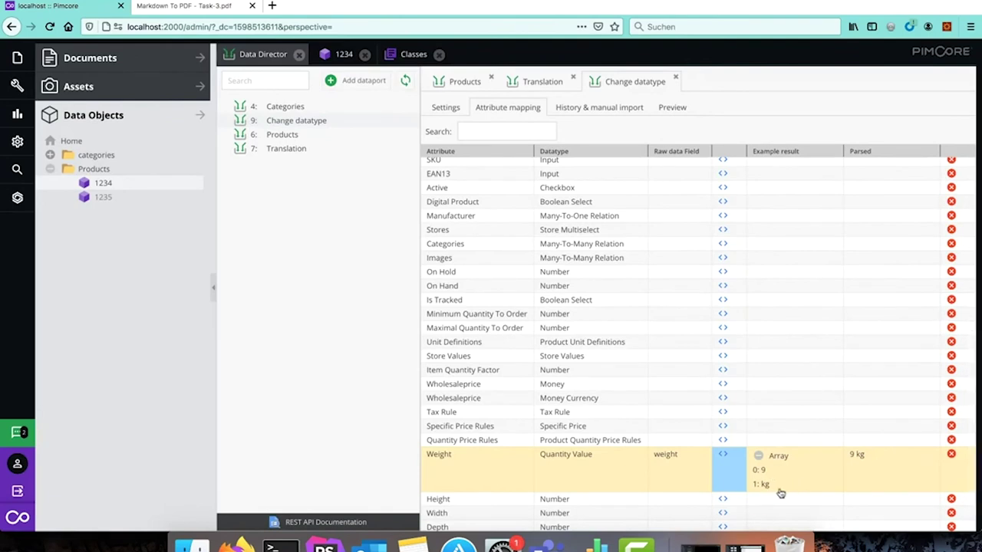
left_click(626, 112)
left_click(672, 107)
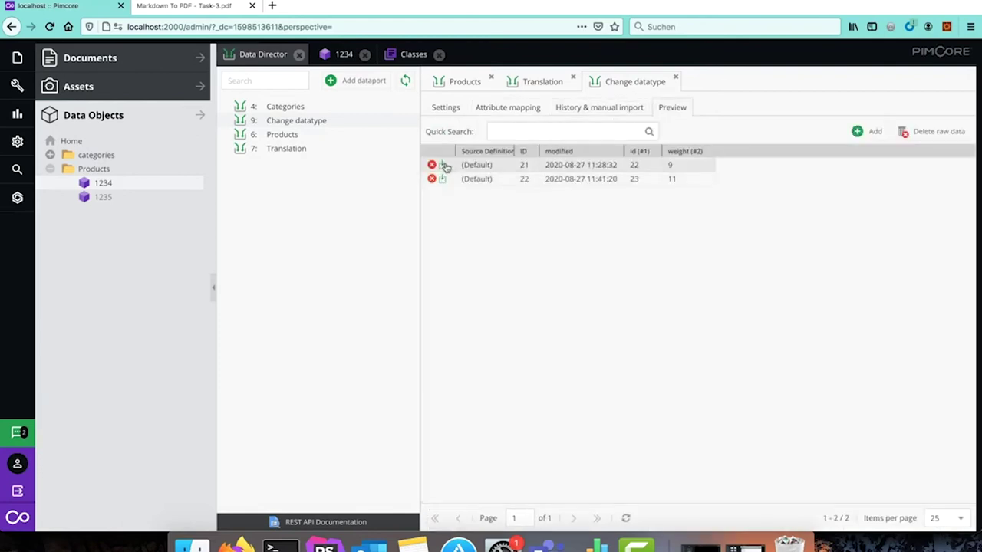
left_click(443, 165)
left_click(465, 317)
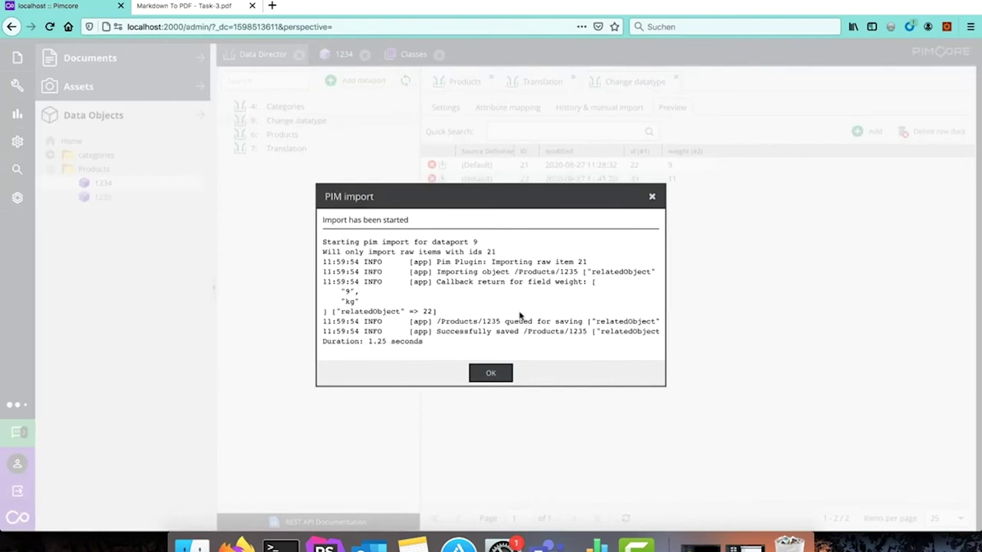
left_click_drag(438, 284, 324, 310)
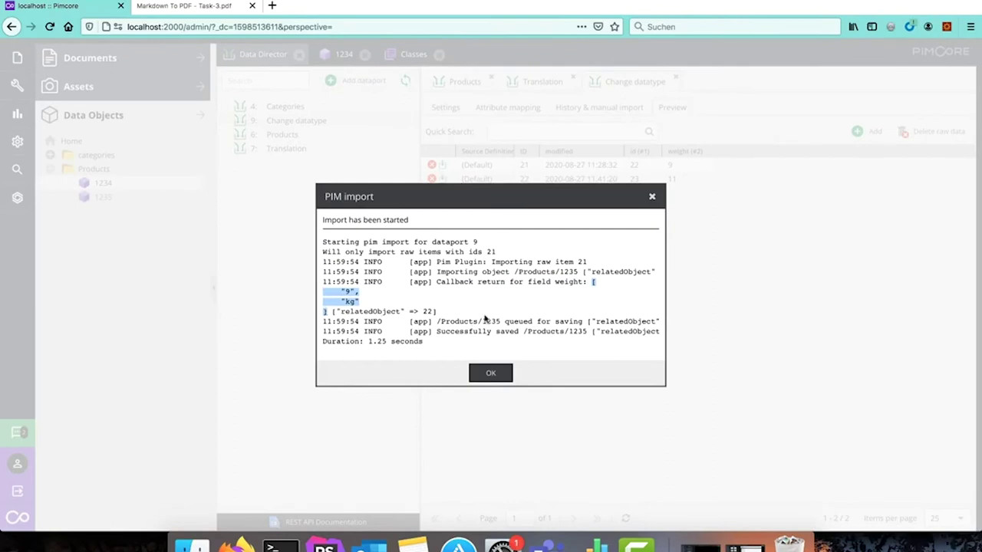
left_click(507, 372)
left_click(79, 199)
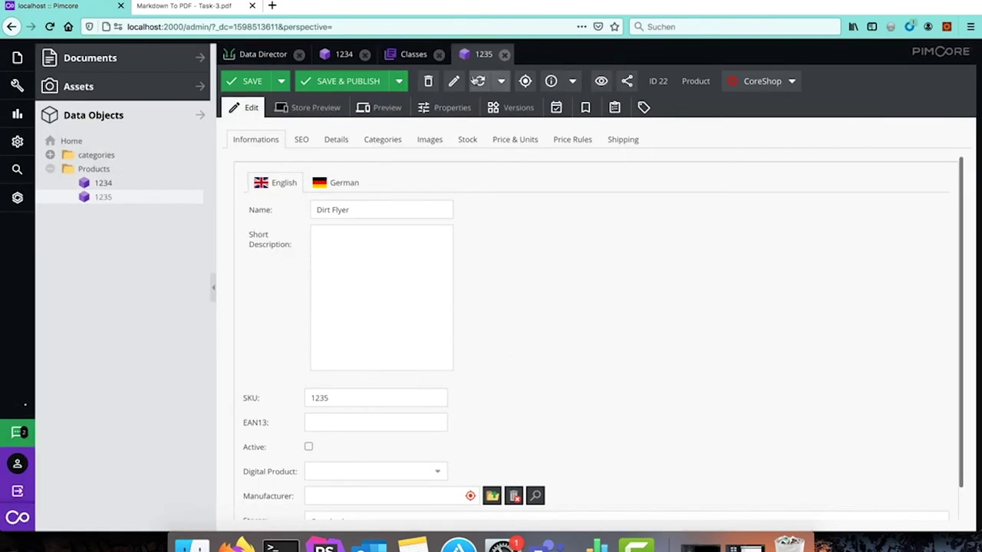
Step: Import the raw item with weight 11 and reload product 1234 to see 11 kg
left_click(621, 140)
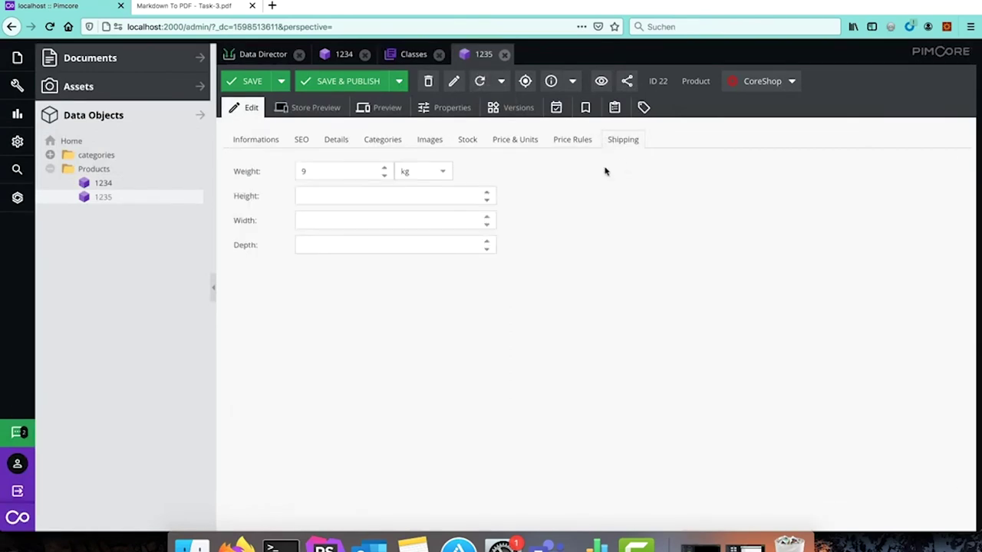
left_click(259, 59)
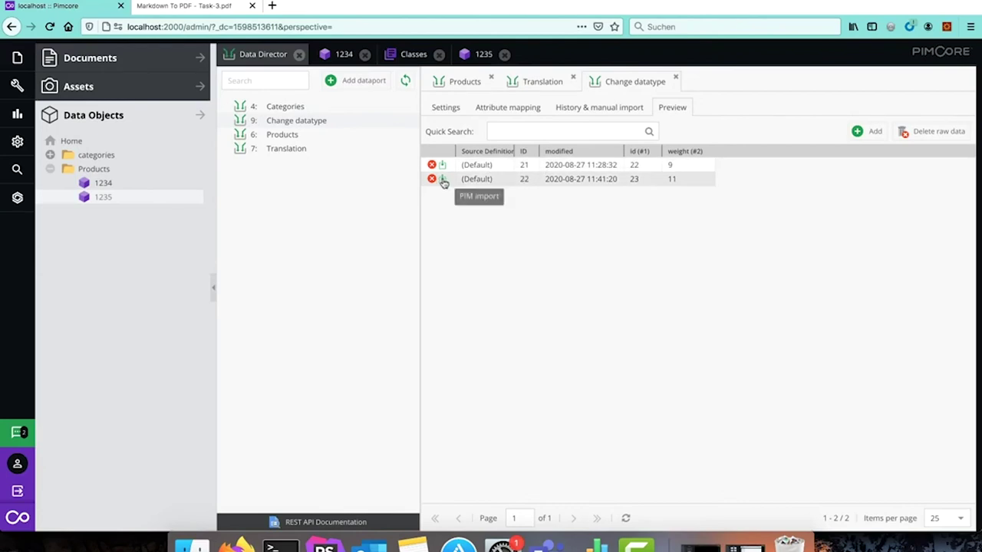
left_click(443, 182)
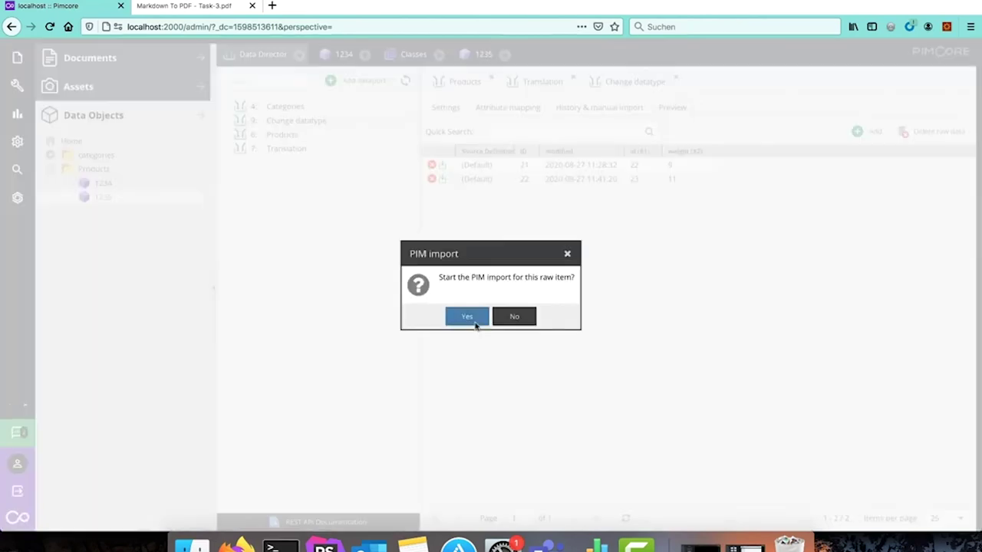
left_click(474, 322)
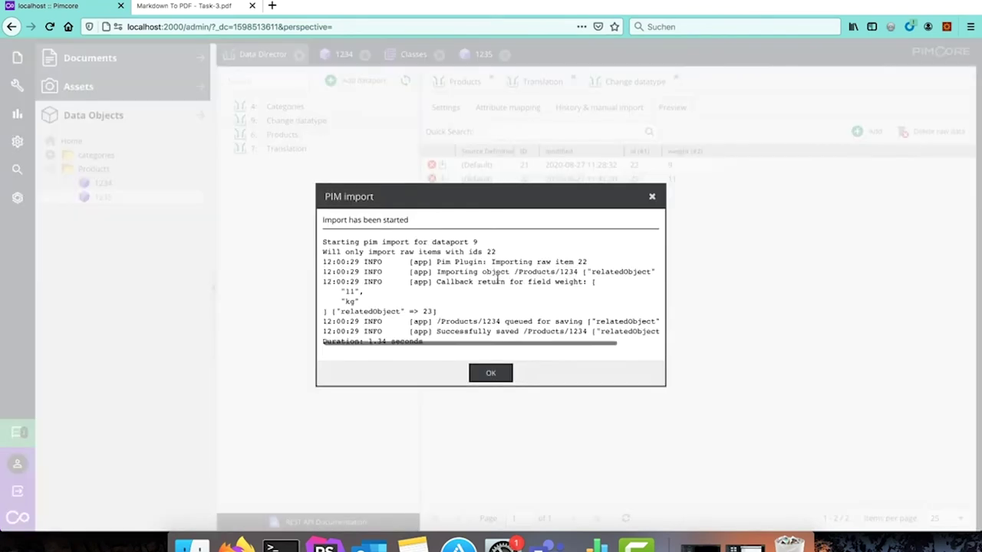
left_click(490, 372)
left_click(342, 55)
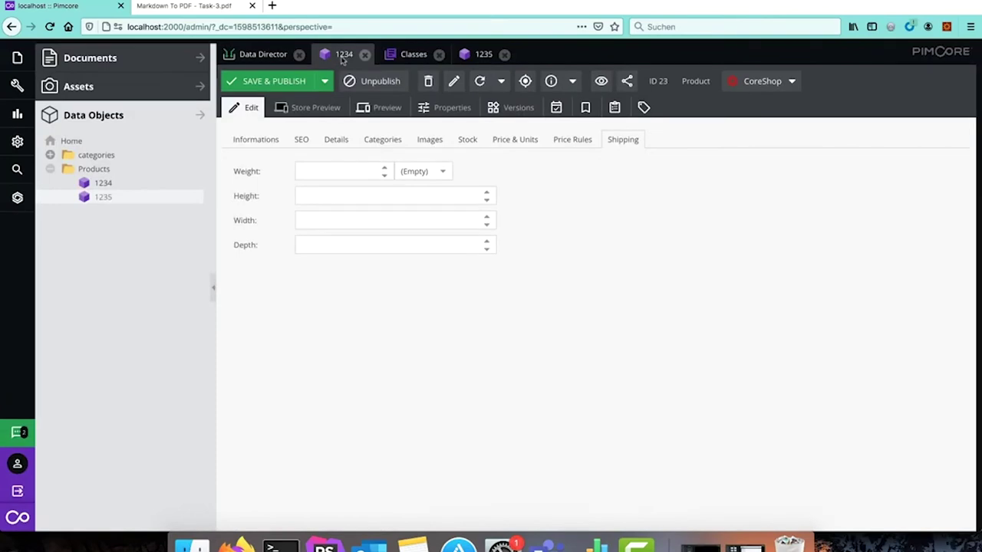
left_click(479, 80)
left_click(220, 6)
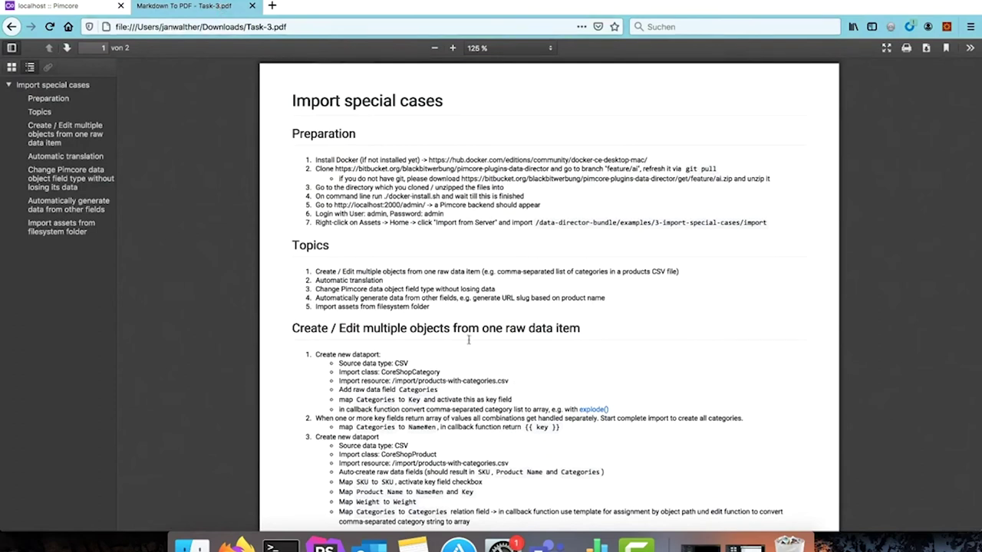
left_click_drag(314, 298, 573, 299)
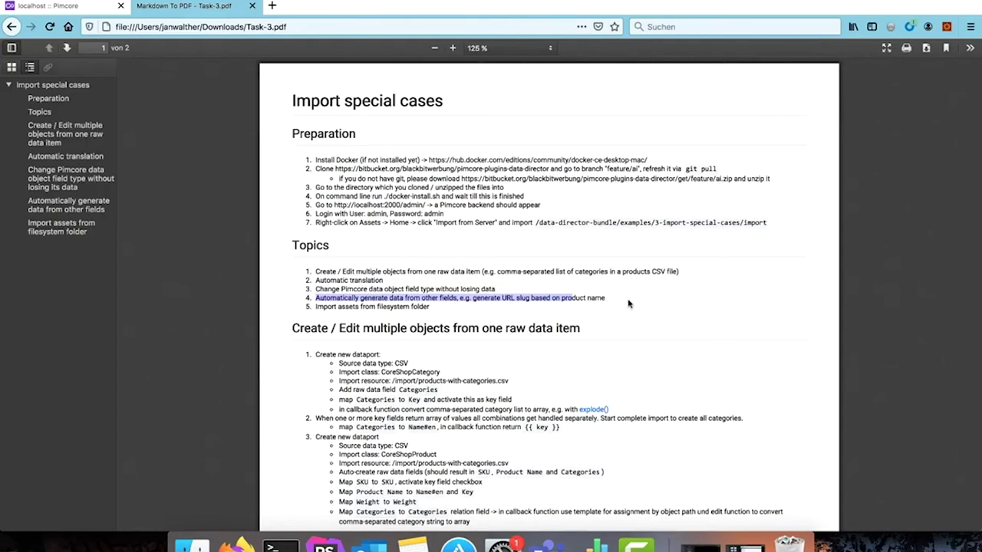
left_click(60, 4)
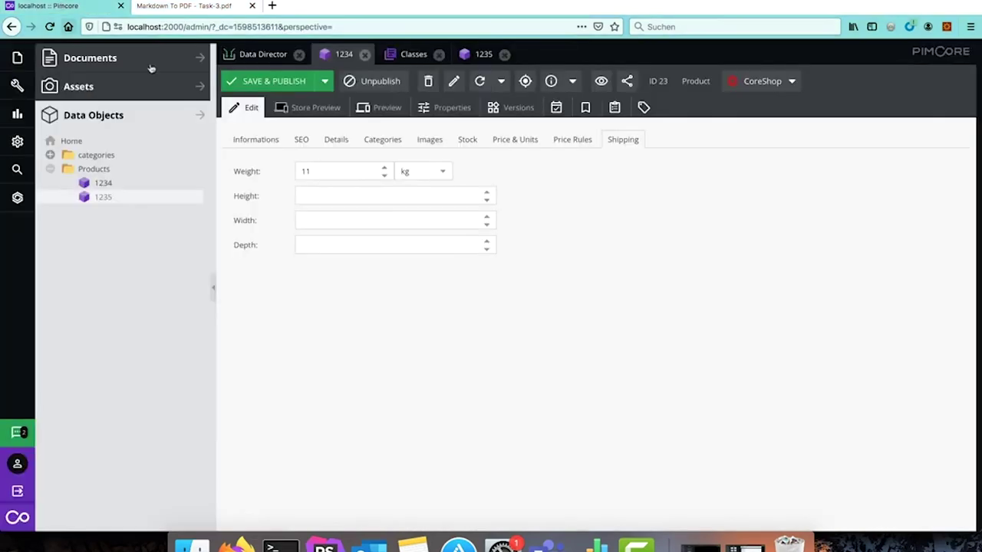
Step: Add a text input 'urlSlug' titled 'URL slug' to CoreShopProduct's informations layout, save, and reopen product 1234
left_click(274, 56)
left_click(409, 58)
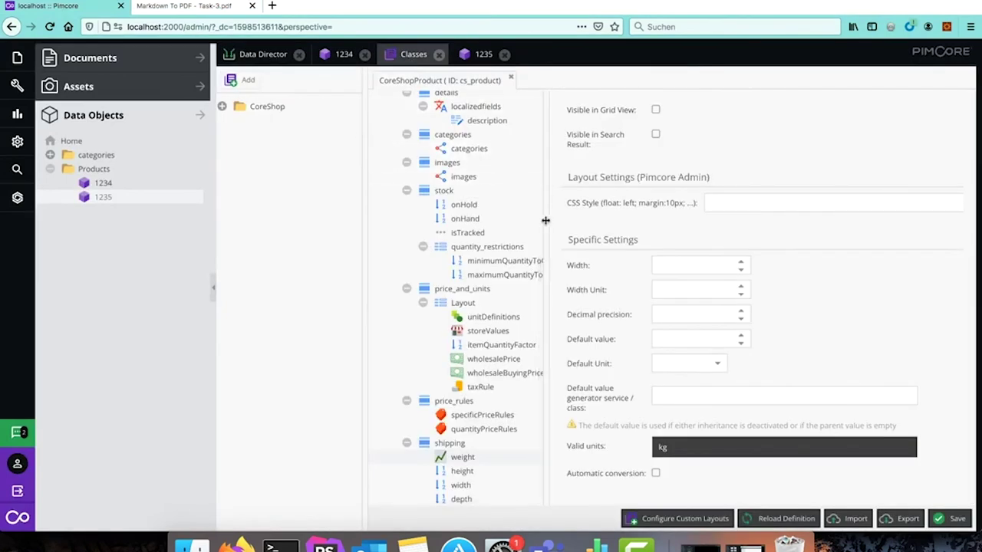
scroll(489, 230, "up", 5)
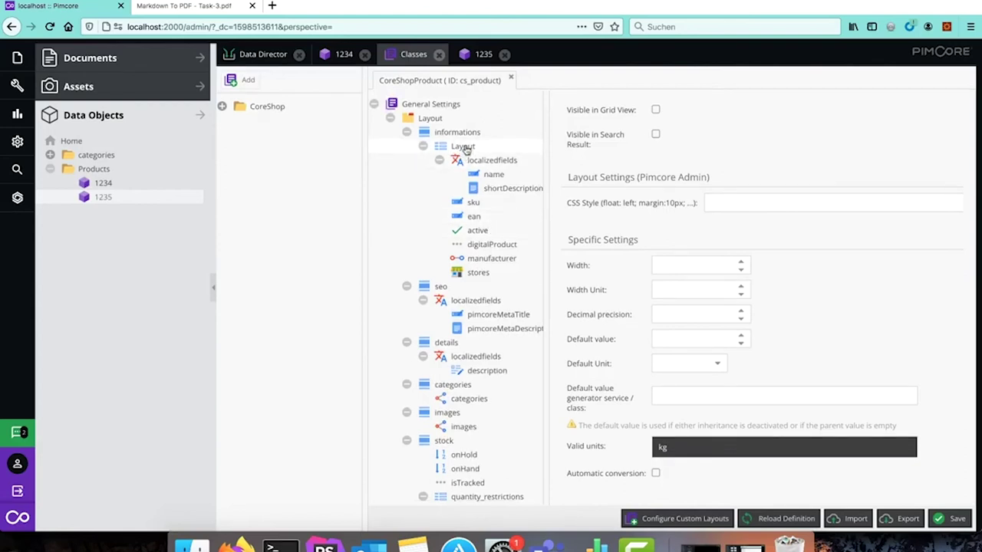
right_click(465, 150)
mouse_move(567, 176)
mouse_move(645, 177)
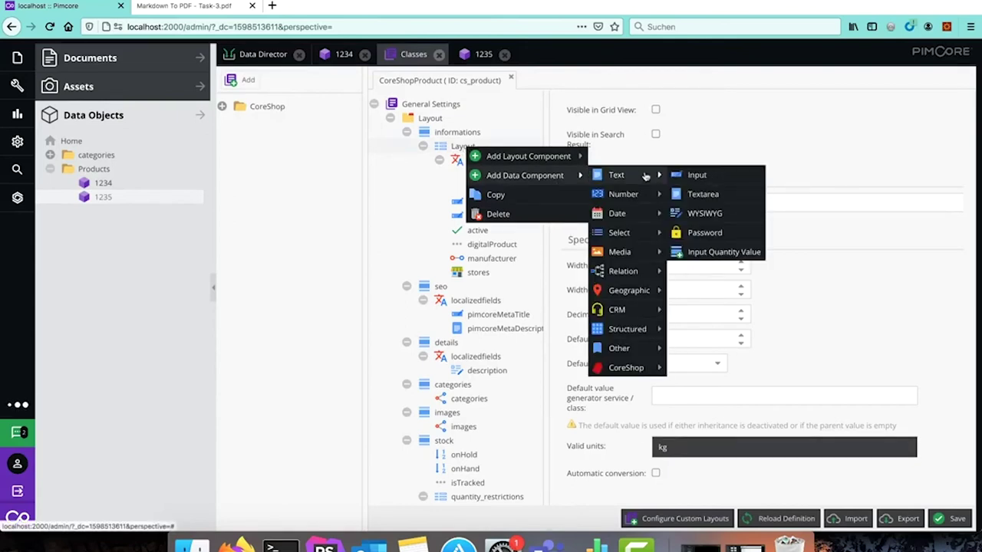
left_click(697, 174)
type("ur")
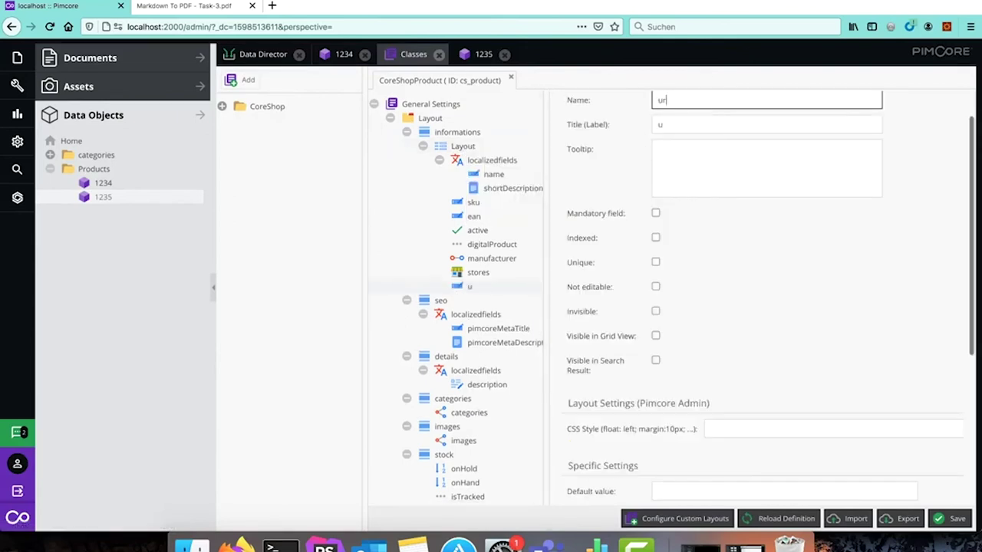
type("lSlug")
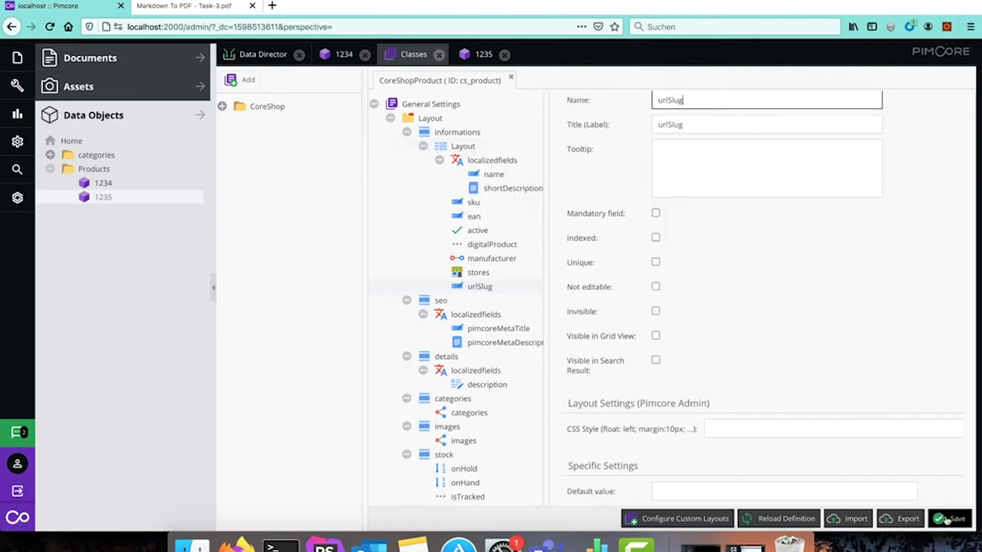
key("Tab")
type("URL slug")
left_click(954, 519)
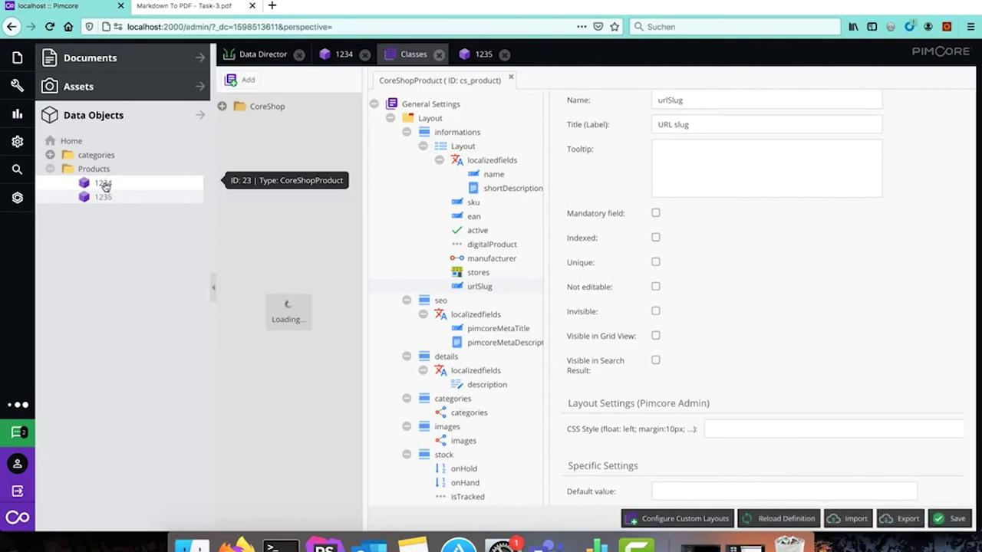
left_click(104, 184)
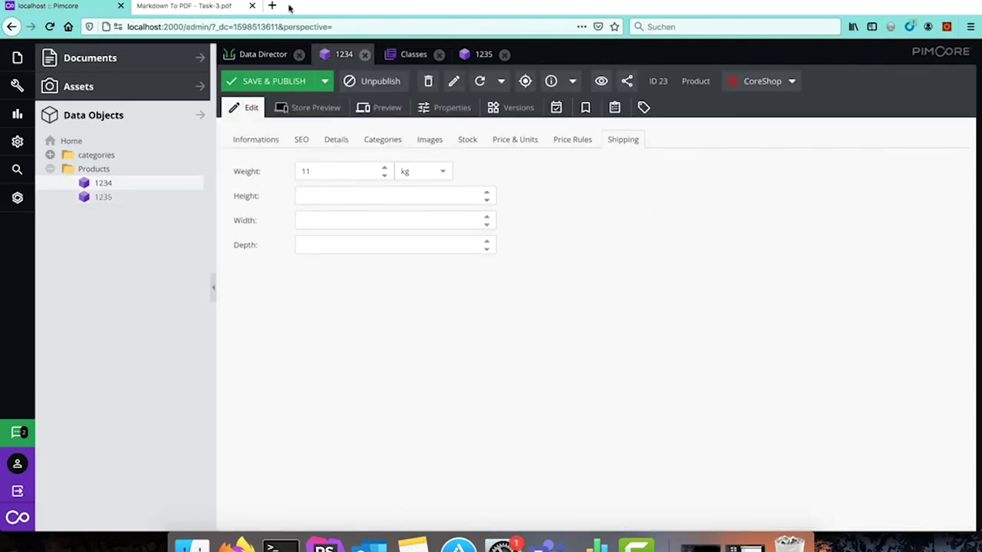
left_click(257, 56)
Step: Create a new dataport named 'URL slug'
left_click(351, 80)
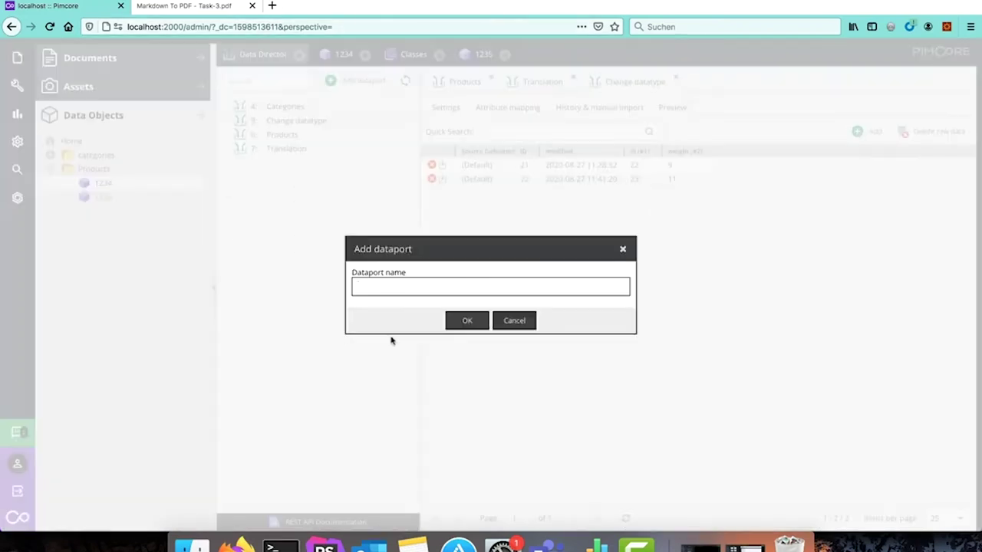
type("URL slug")
left_click(467, 320)
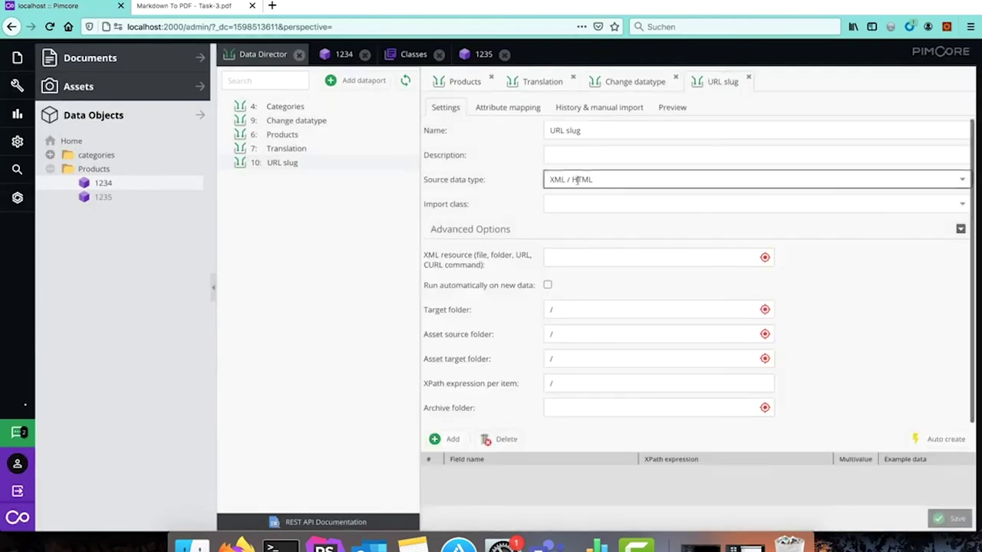
Step: Set source type Pimcore, import class CoreShopProduct, and enable running automatically on new data
left_click(576, 179)
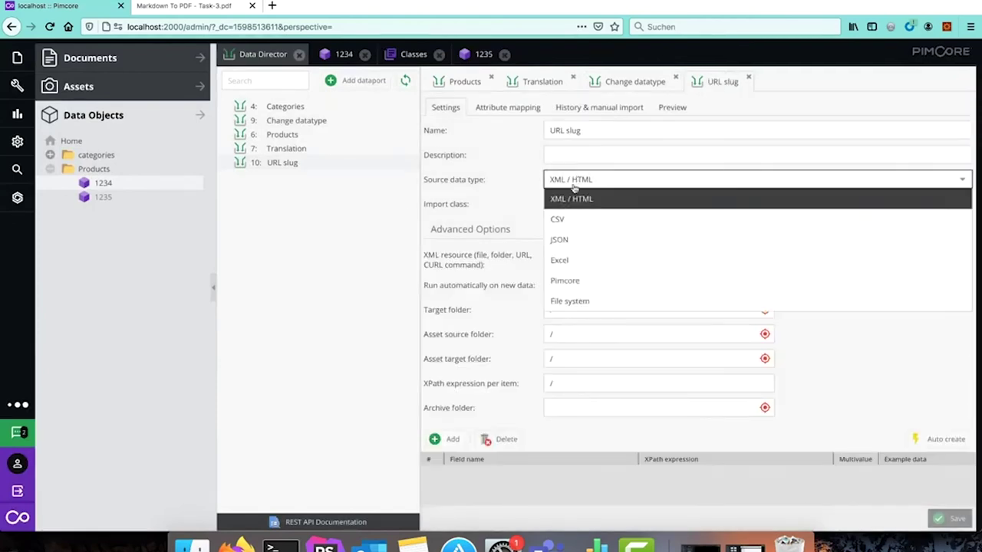
left_click(578, 282)
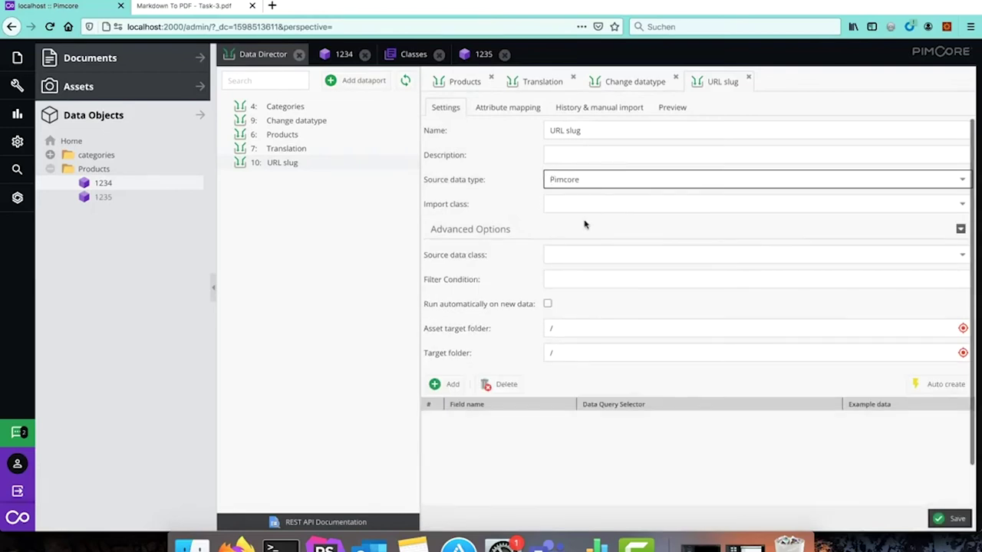
left_click(591, 203)
scroll(635, 292, "down", 5)
left_click(578, 285)
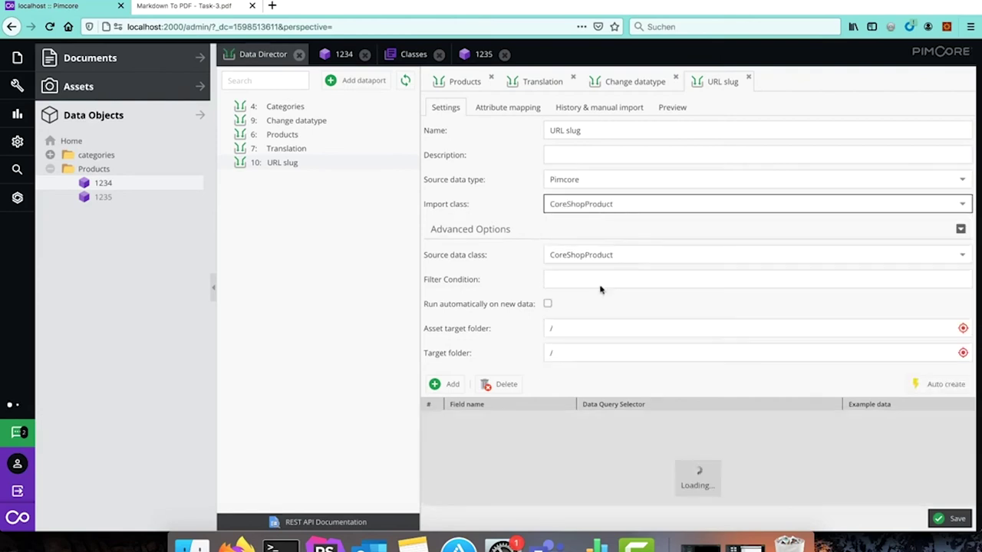
left_click(547, 304)
scroll(596, 309, "down", 1)
scroll(596, 312, "down", 2)
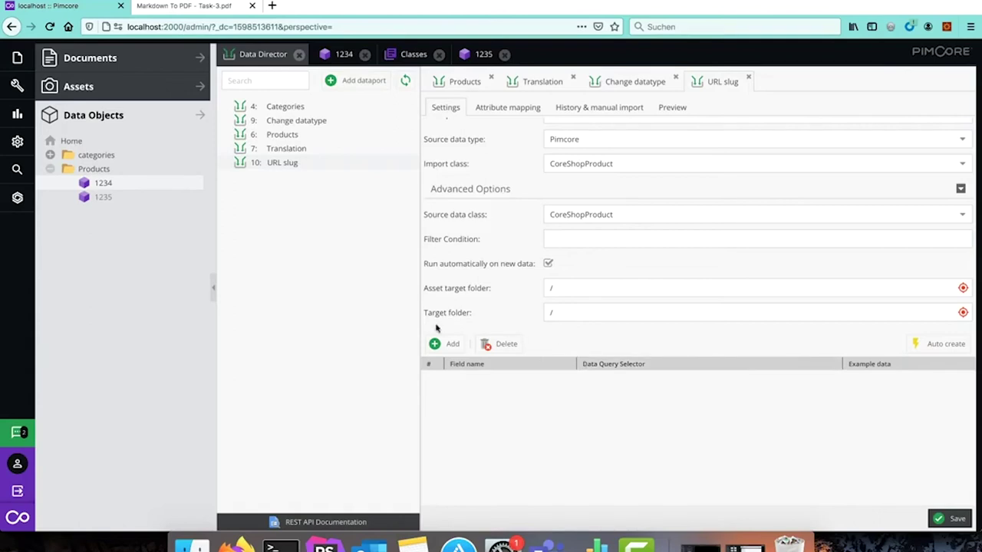
Step: Add a raw data field 'id' reading the product's id
left_click(445, 345)
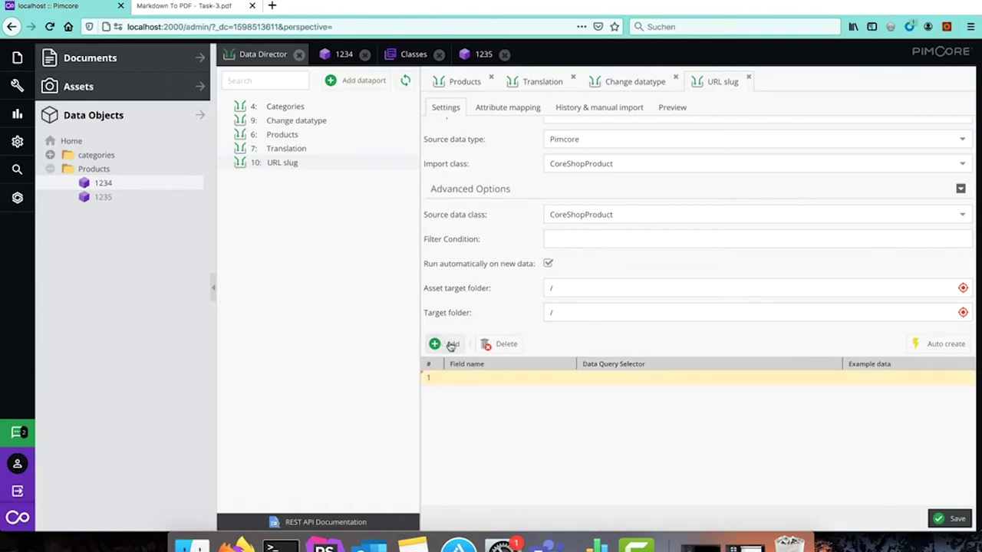
double_click(502, 376)
type("id")
key("Tab")
type("id")
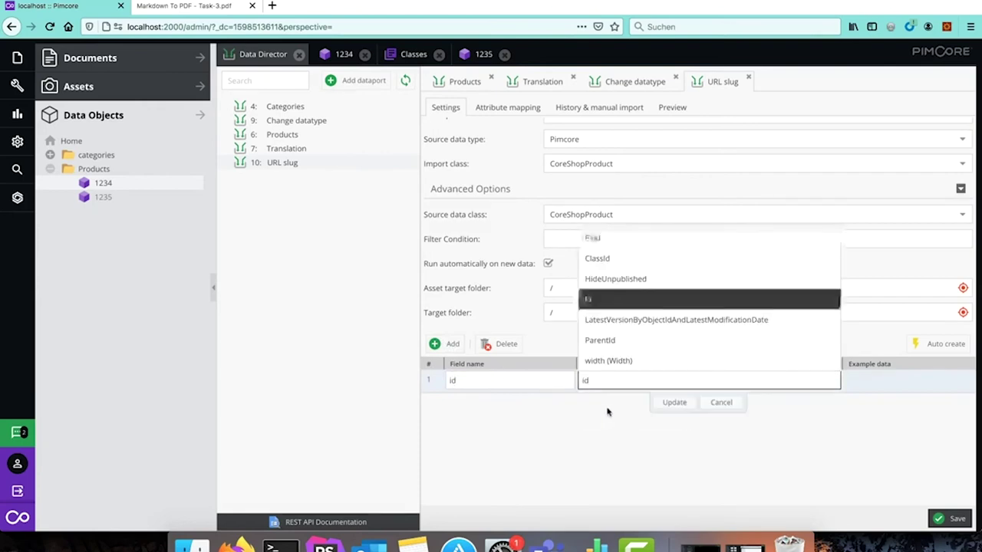
key("Return")
left_click(671, 401)
Step: Add a second raw field 'name en' reading the English product name
left_click(451, 345)
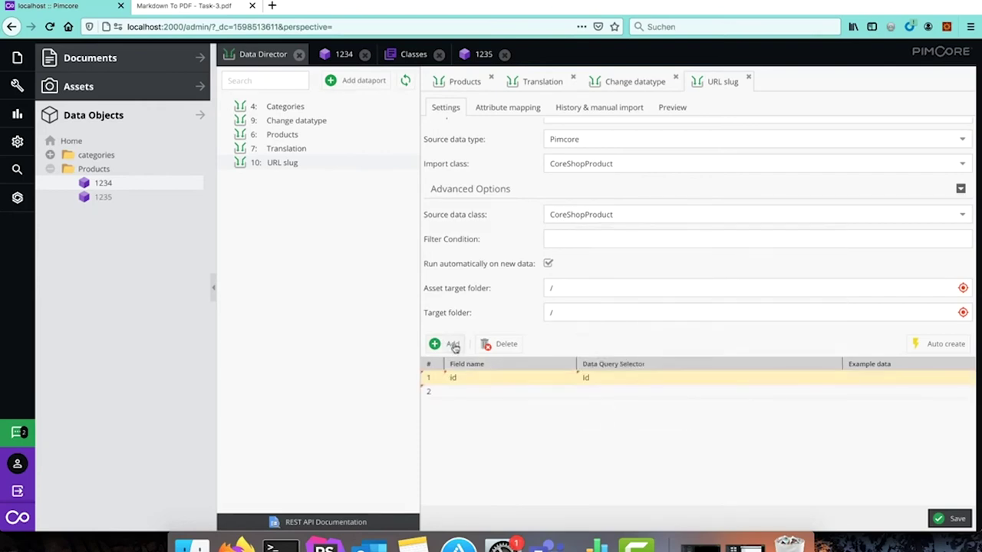
double_click(493, 395)
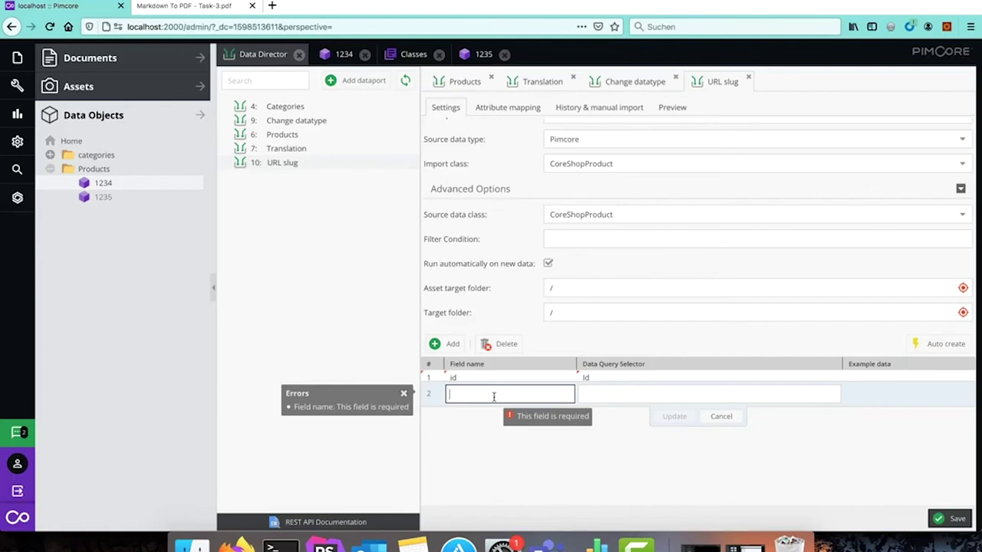
type("name")
key("Tab")
type("name")
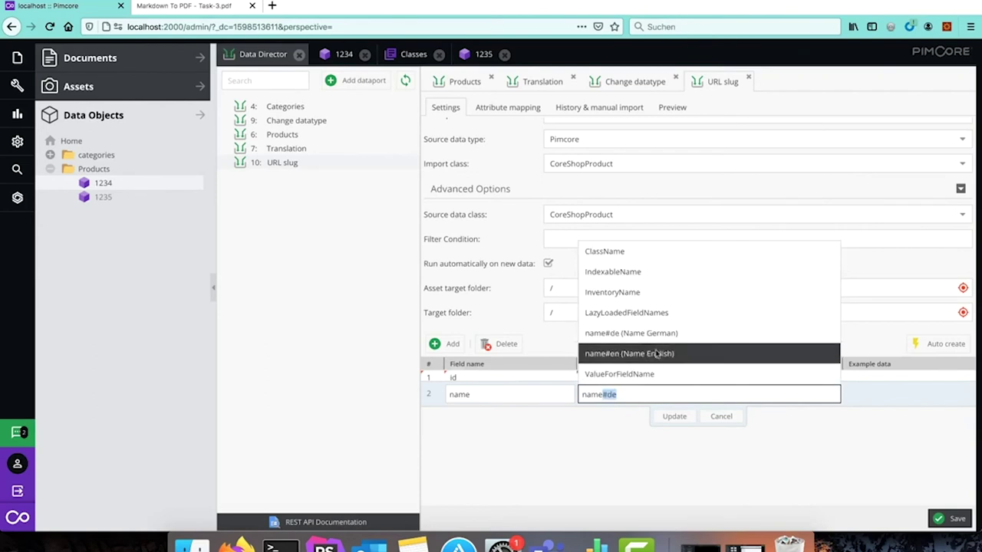
left_click(655, 354)
left_click(674, 416)
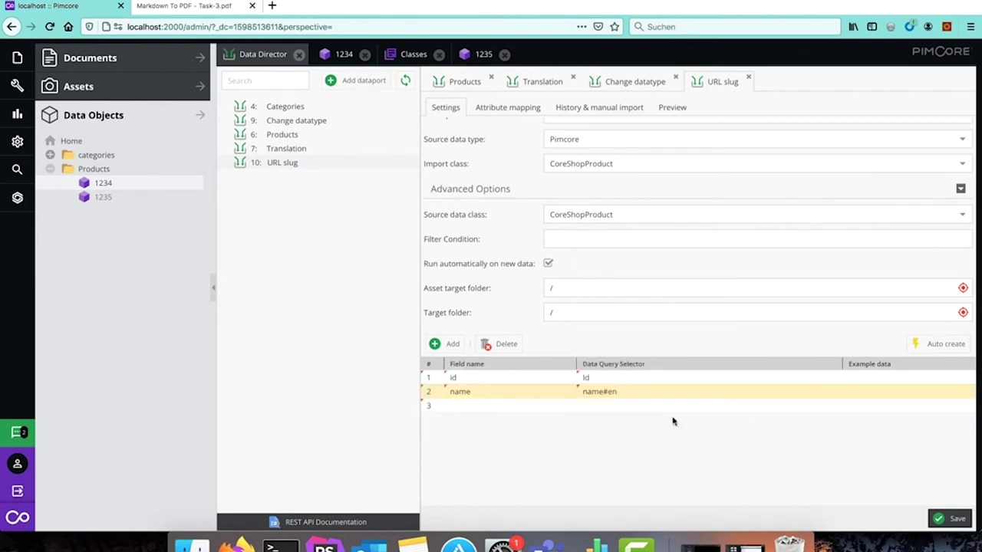
double_click(476, 394)
type("en")
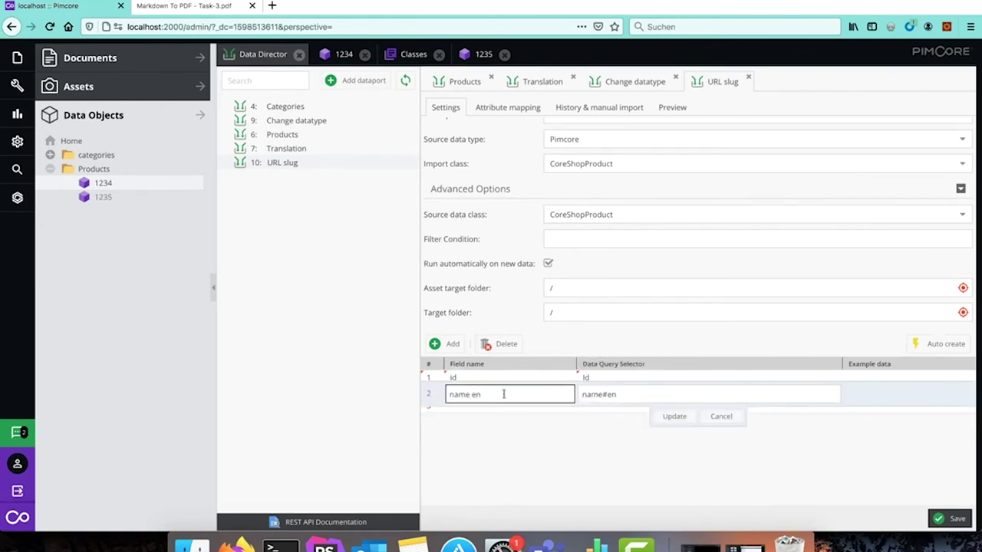
left_click(674, 416)
Step: Add a third raw field 'name de' reading name#de
double_click(514, 408)
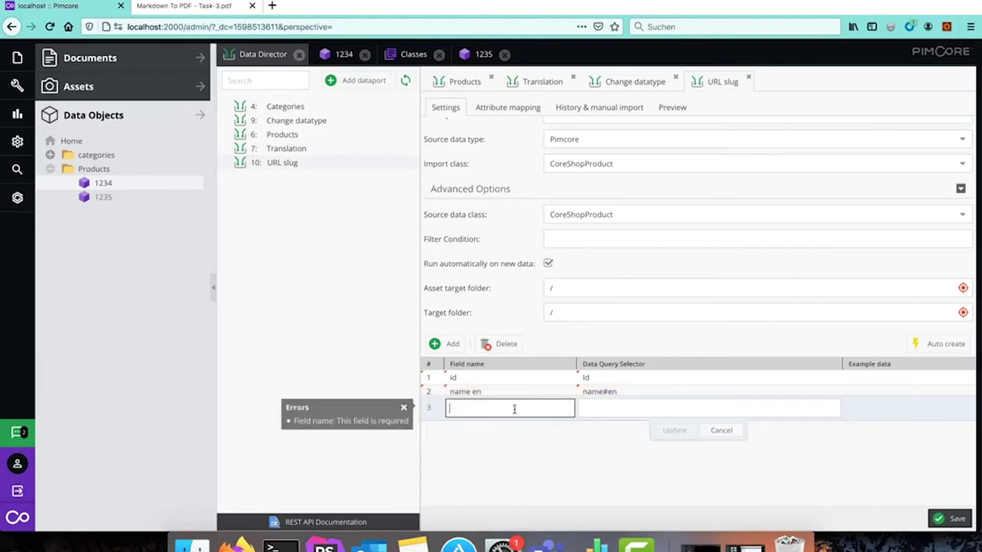
type("name de")
left_click(622, 411)
type("name")
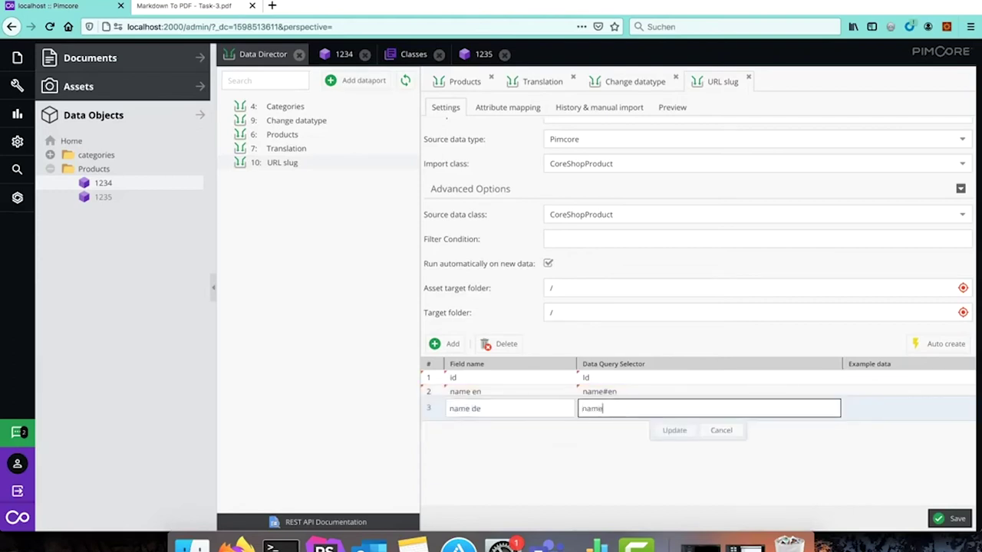
type("#de")
left_click(676, 430)
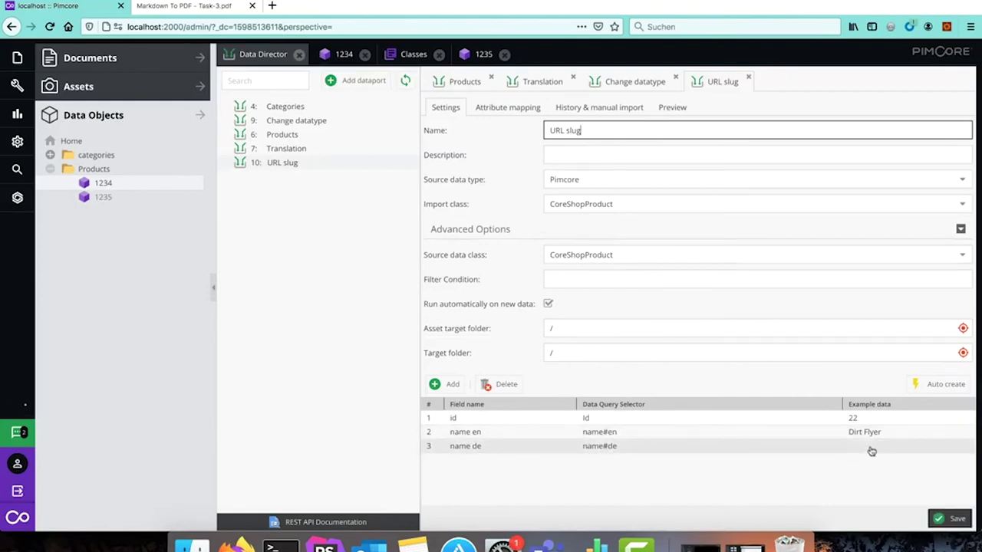
Step: Map ID from the raw 'id' field and mark it as the key attribute
left_click(501, 108)
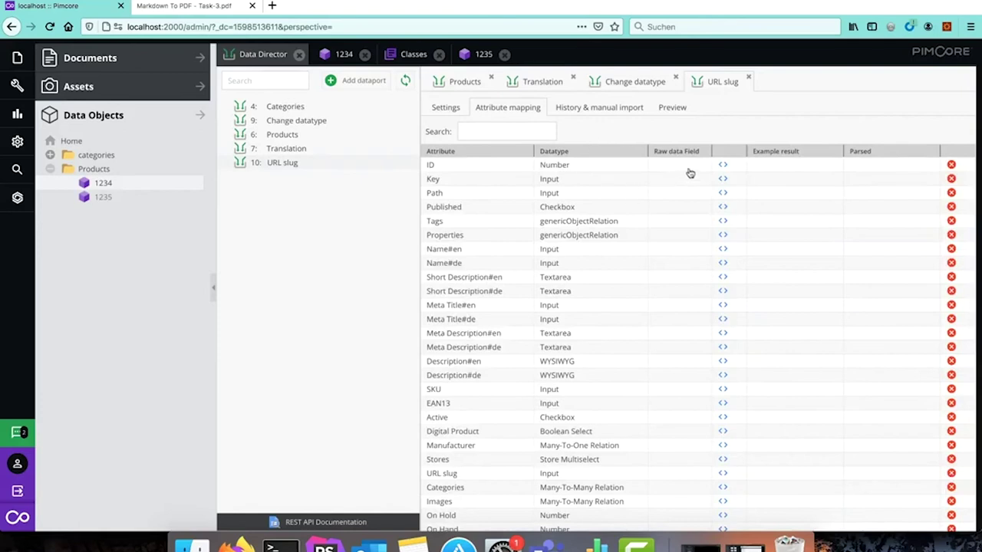
left_click(690, 165)
left_click(697, 165)
left_click(664, 187)
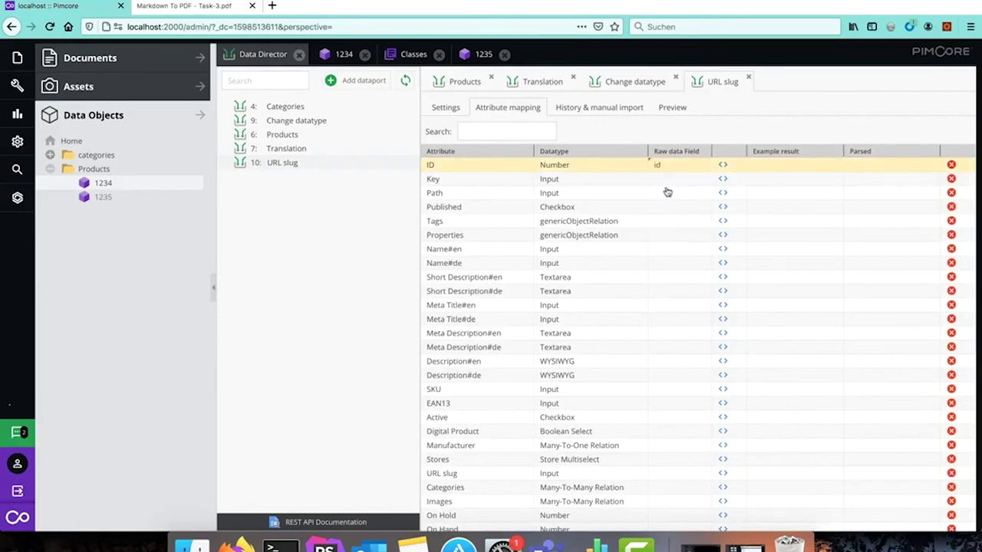
left_click(723, 167)
left_click(302, 183)
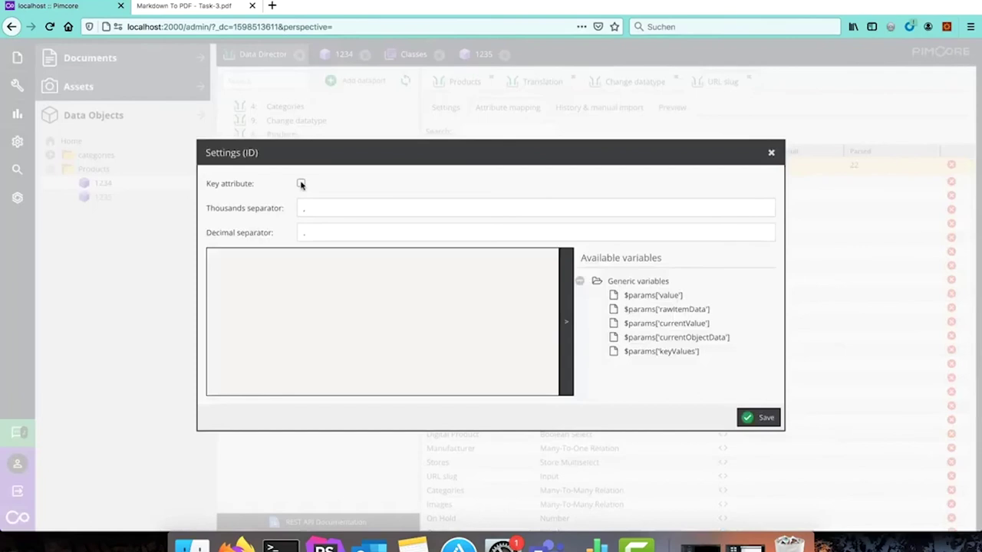
left_click(758, 417)
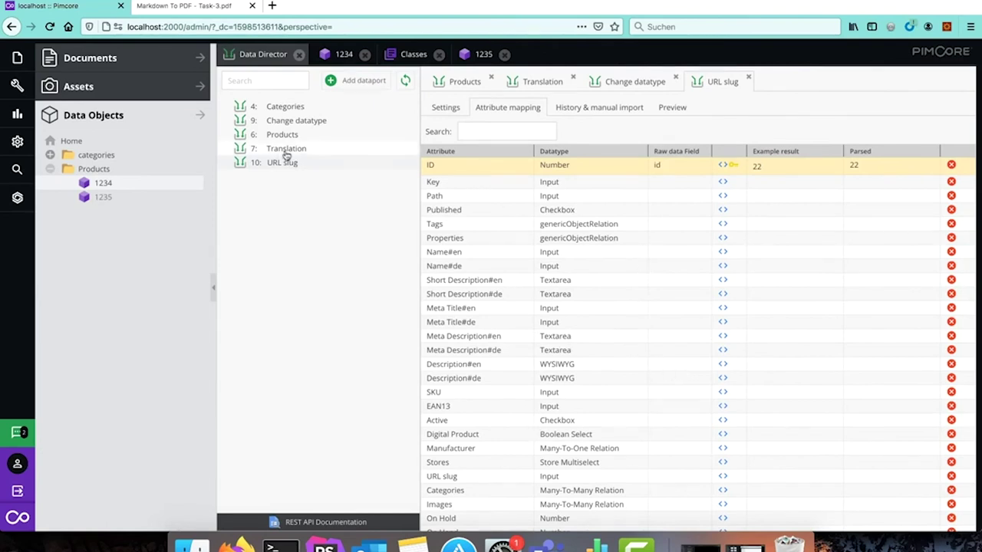
Step: Move urlSlug into the product class's localized fields below name, save, and return to attribute mapping
left_click(405, 55)
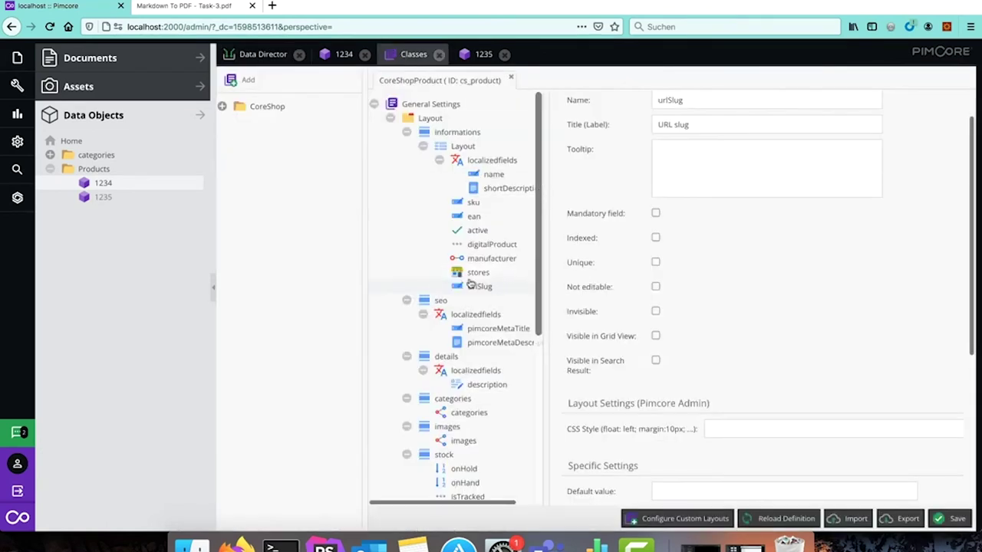
left_click_drag(475, 285, 493, 167)
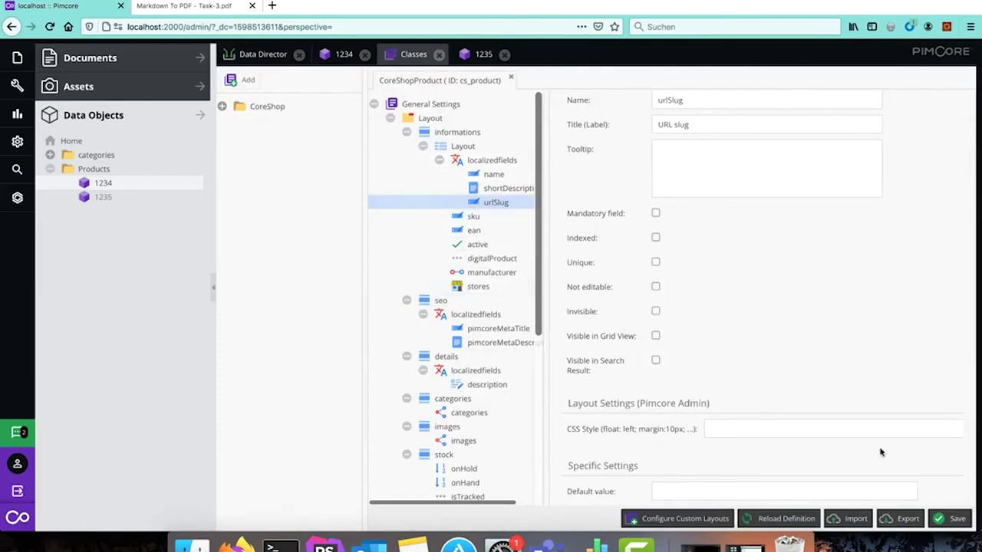
key("ctrl+s")
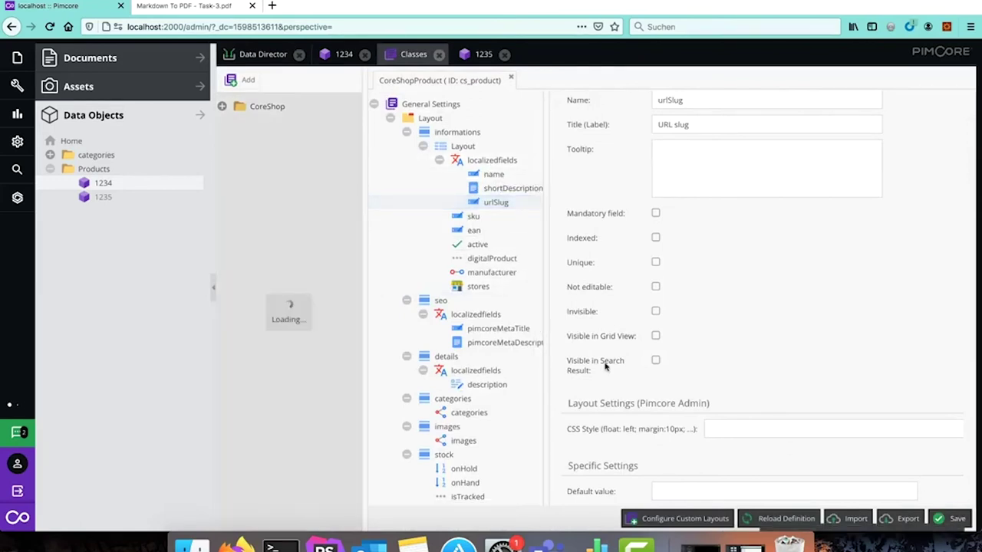
left_click(263, 55)
left_click(445, 107)
left_click(502, 106)
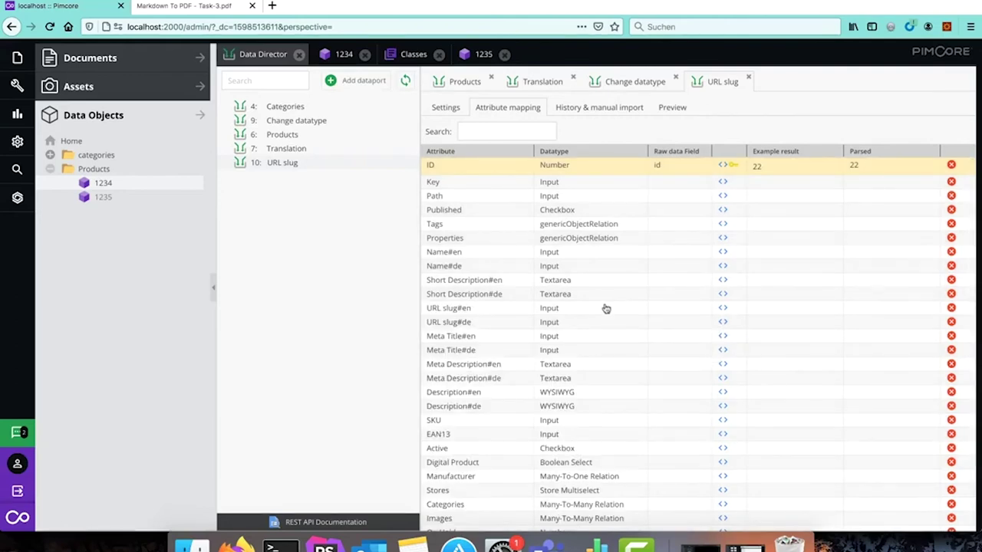
Step: Map URL slug#en to name en and URL slug#de to name de
left_click(695, 309)
left_click(700, 310)
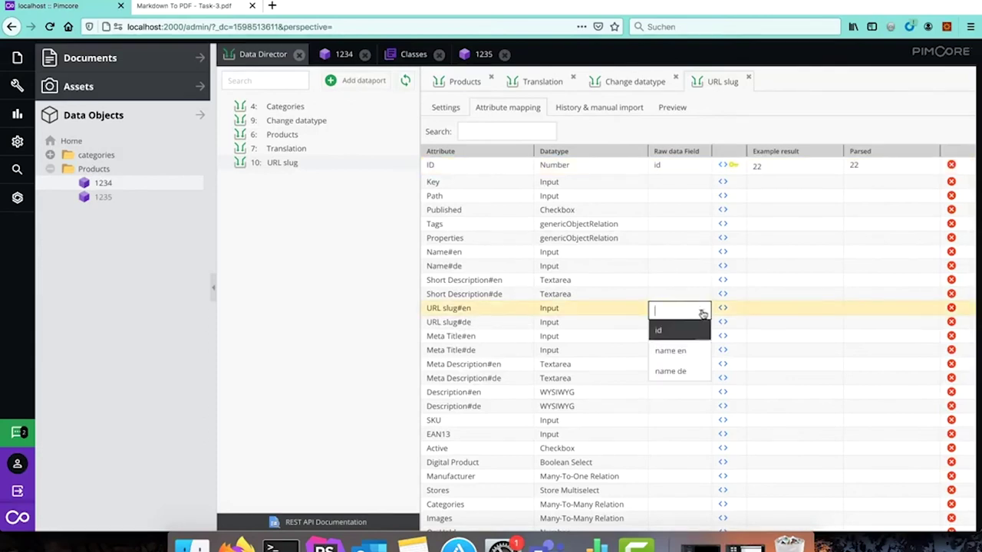
left_click(691, 351)
left_click(702, 326)
left_click(704, 326)
left_click(675, 383)
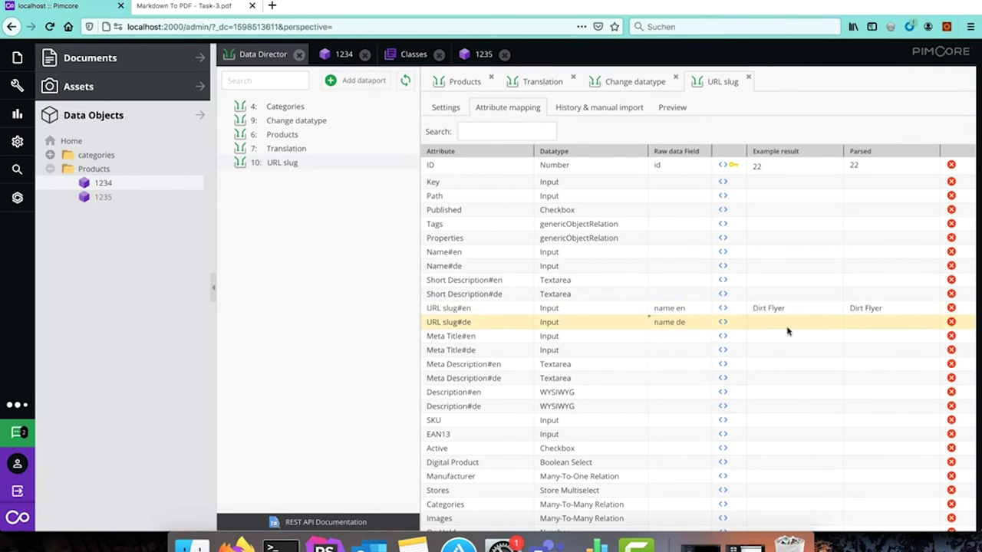
Step: Give URL slug#en a strtolower(str_replace()) callback that lowercases and hyphenates the name
left_click(723, 308)
left_click(368, 313)
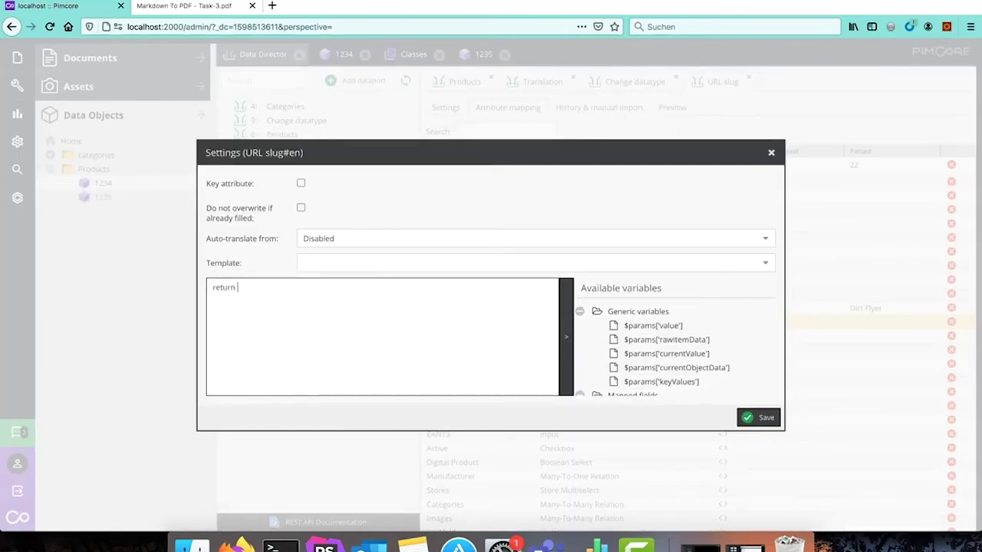
type("return str_replace(' ', '-',")
left_click(671, 325)
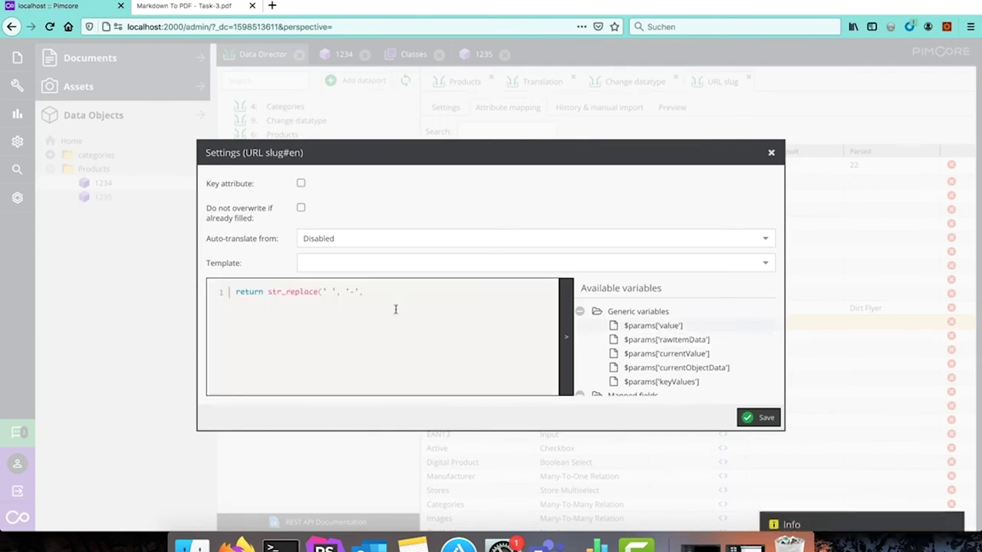
key("super+v")
type(")")
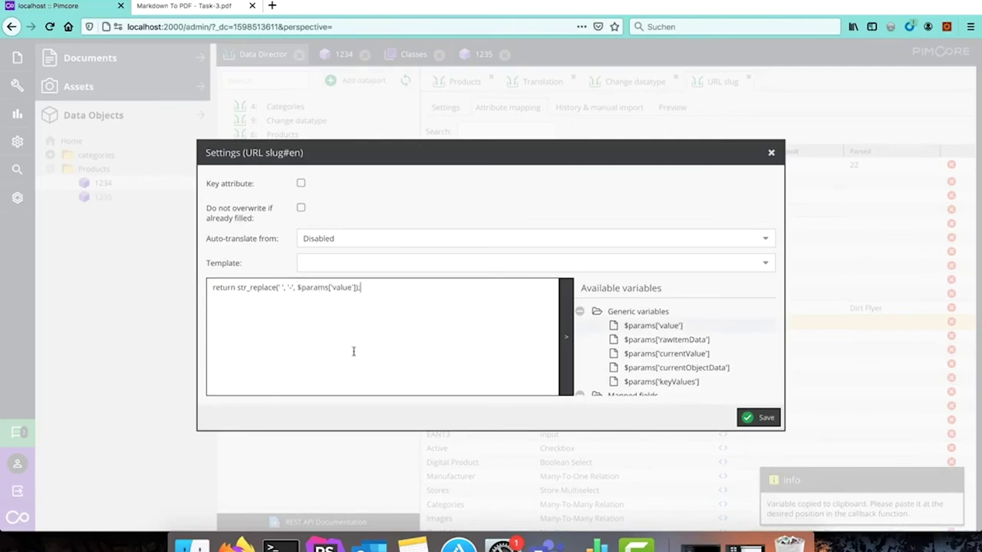
left_click(237, 290)
type("strtolower(")
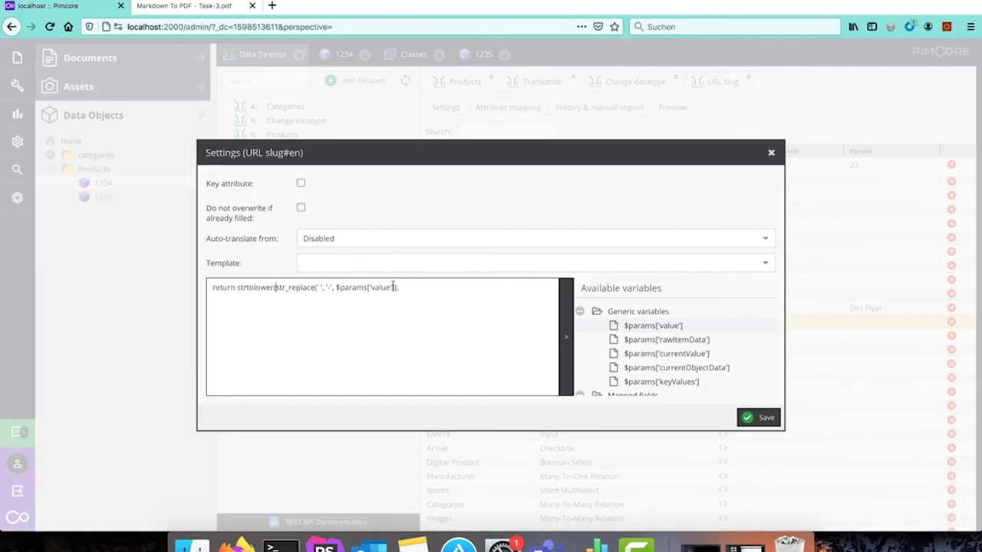
type(")")
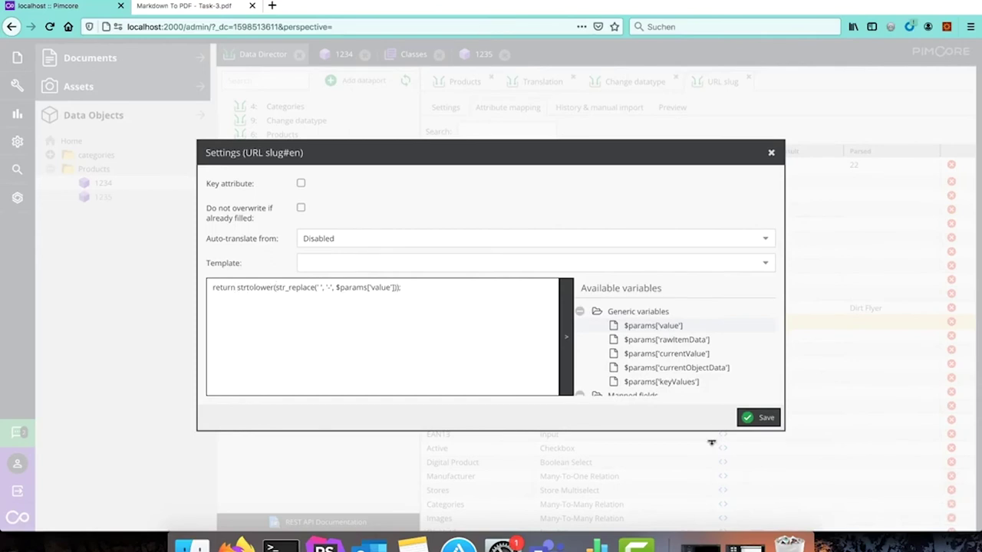
left_click(759, 419)
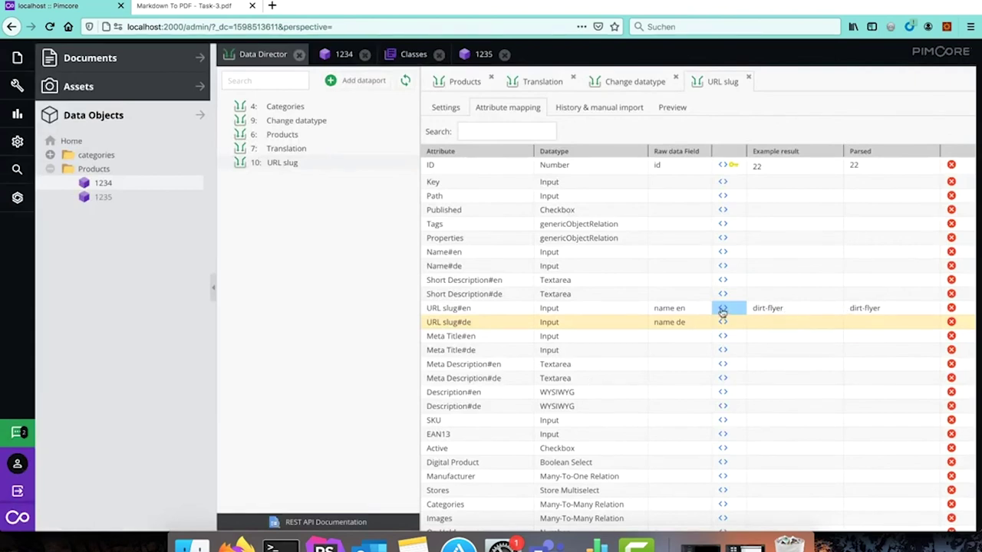
Step: Copy the same callback code into the URL slug#de mapping and save it
left_click(723, 309)
left_click(372, 308)
key("ctrl+a")
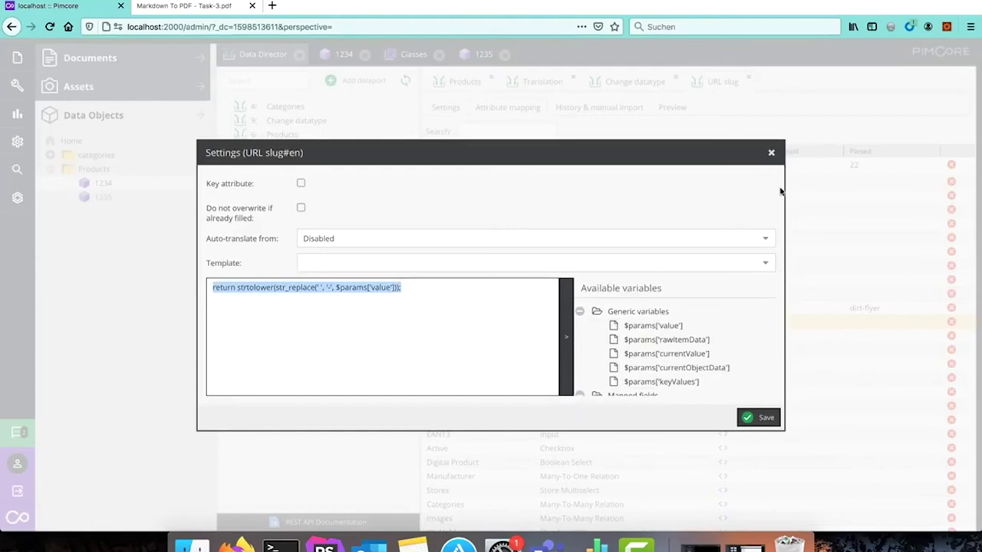
left_click(770, 153)
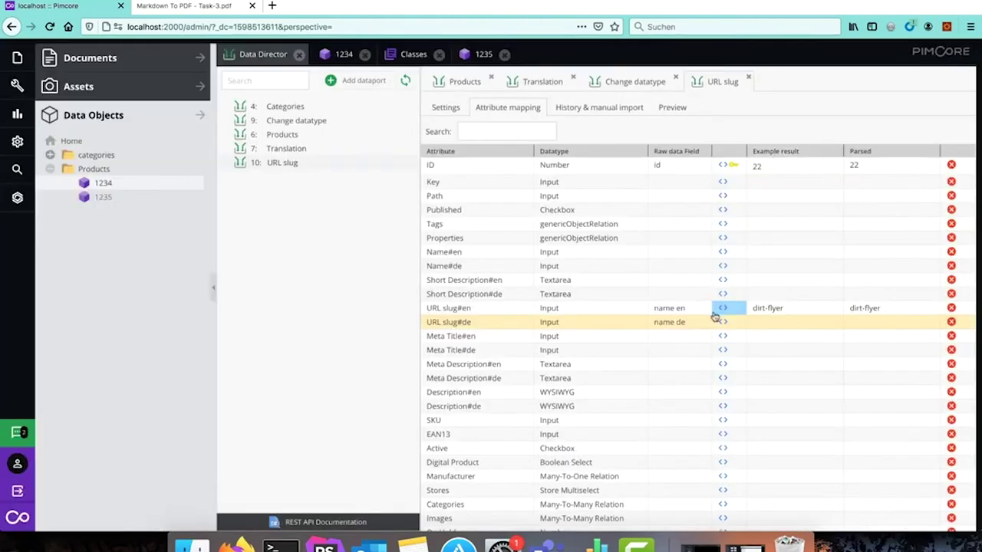
double_click(459, 321)
left_click(473, 315)
key("ctrl+v")
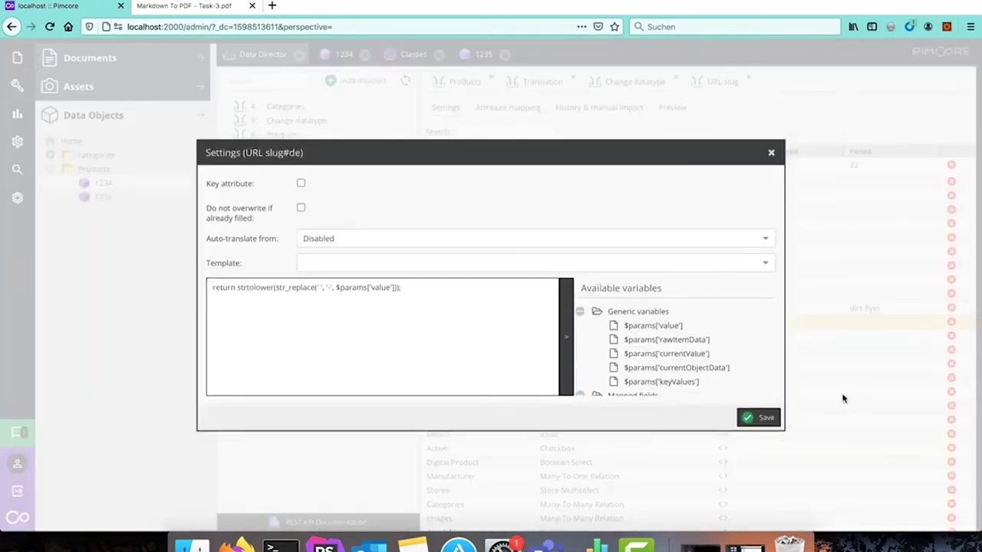
left_click(763, 419)
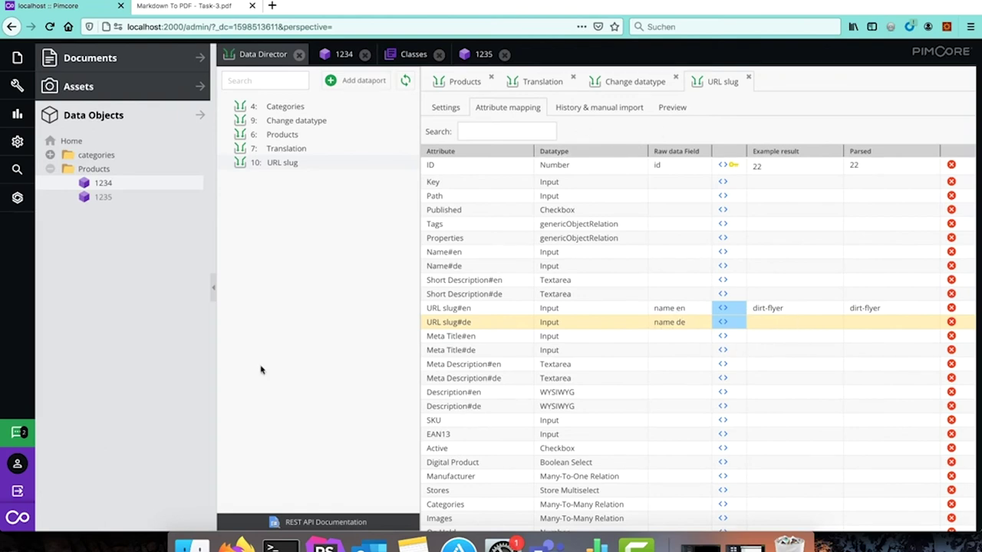
Step: Open product 1234, edit its German name, then save, publish and reload it
left_click(447, 108)
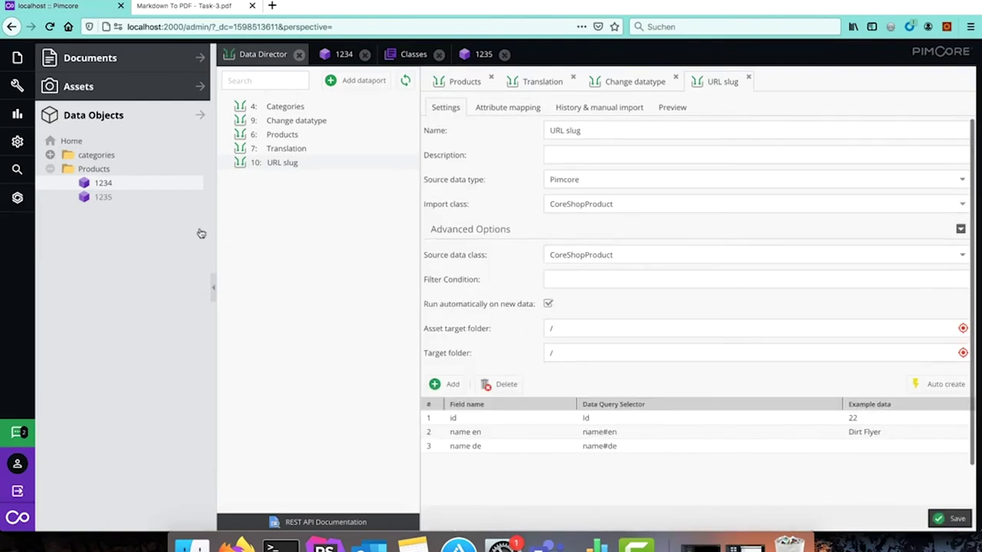
left_click(103, 184)
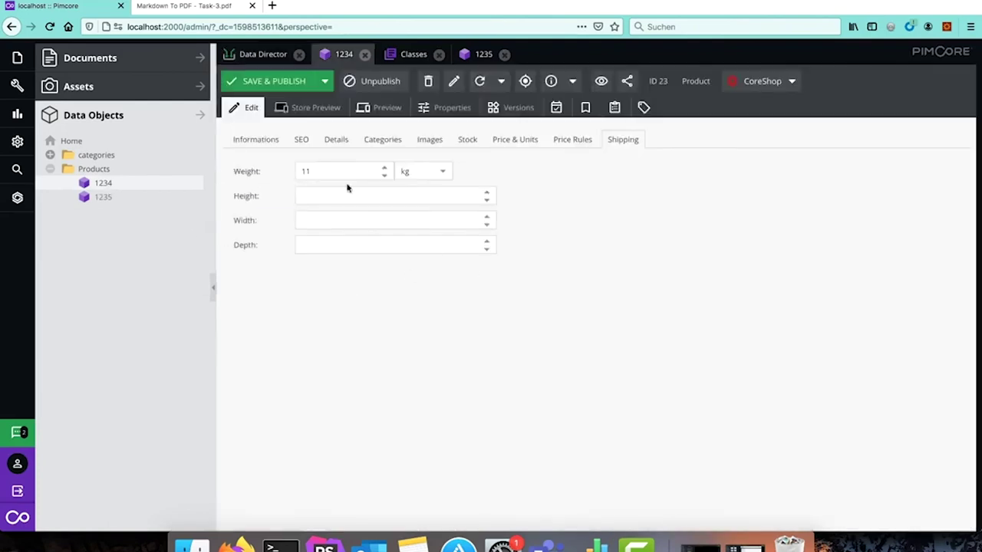
left_click(480, 80)
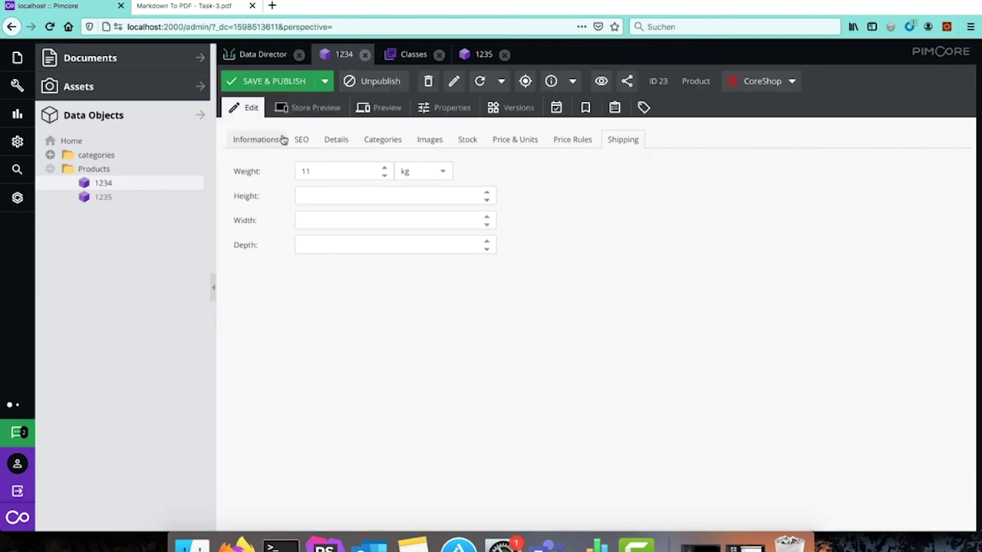
left_click(268, 143)
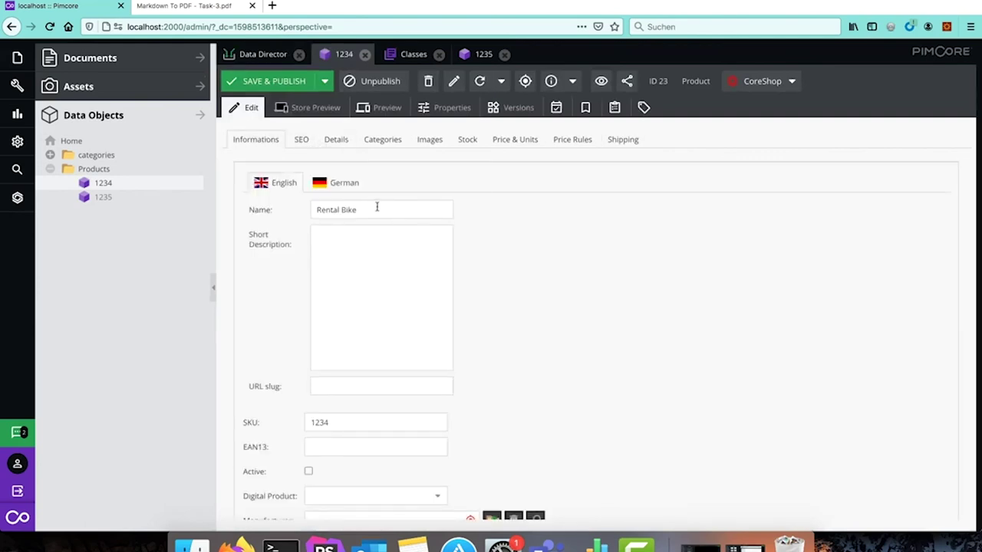
left_click(342, 187)
left_click(349, 211)
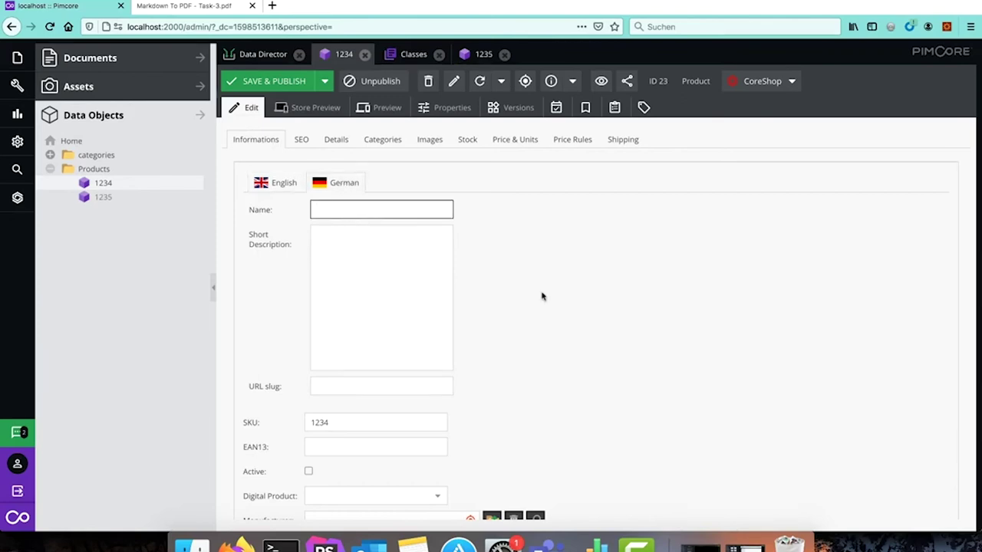
type("Leihfahrrad")
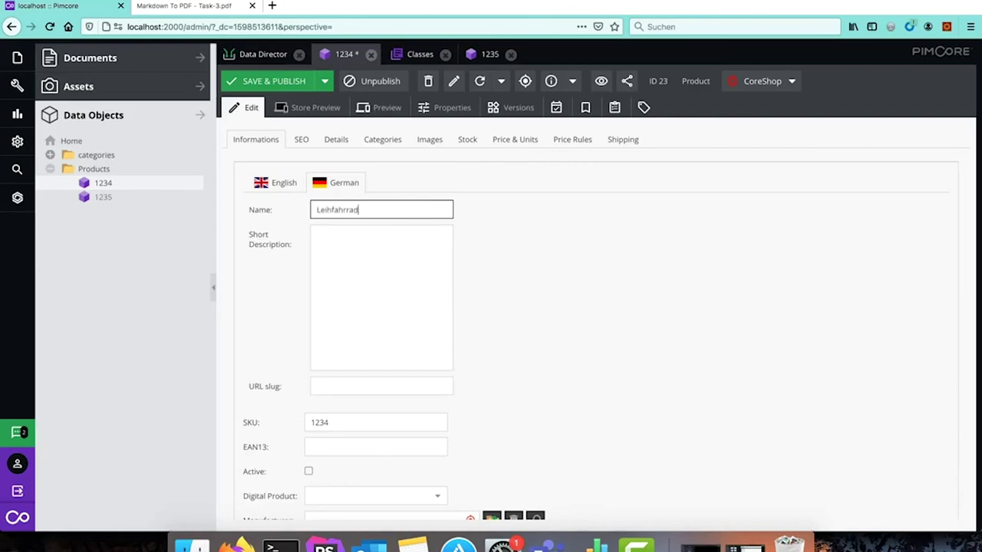
left_click(265, 82)
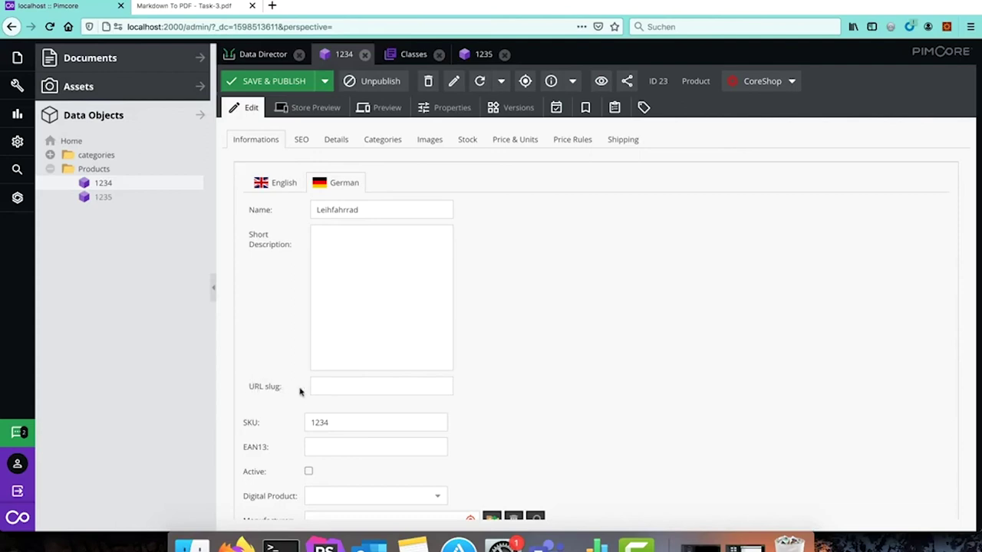
left_click(480, 81)
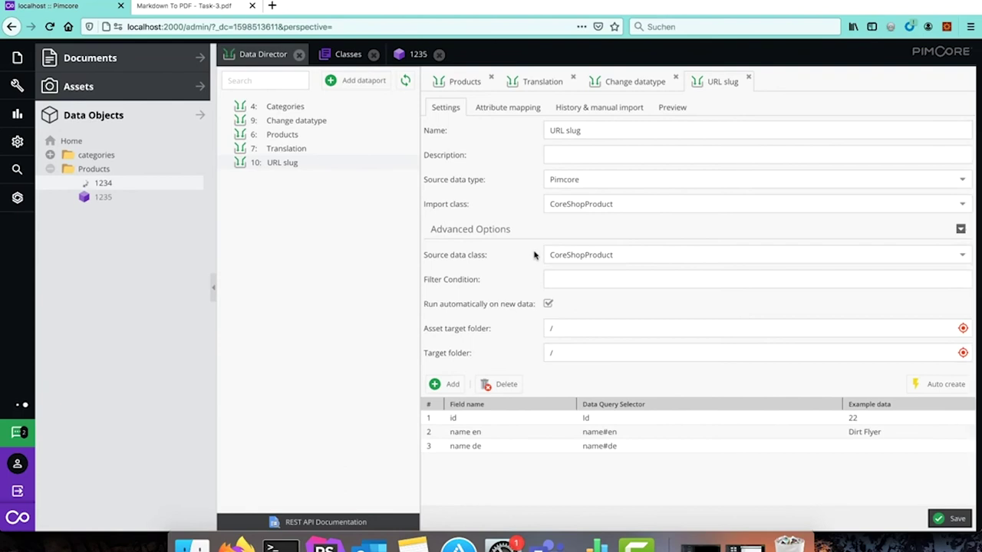
Step: Compare German and English names and slugs (leihfahrrad, rental-bike), then return to the dataport
double_click(326, 209)
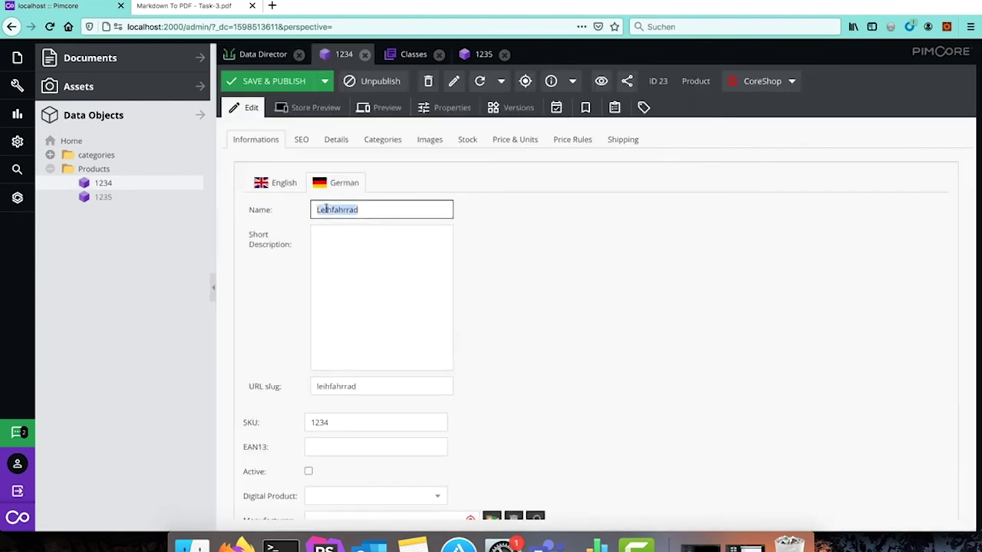
double_click(333, 386)
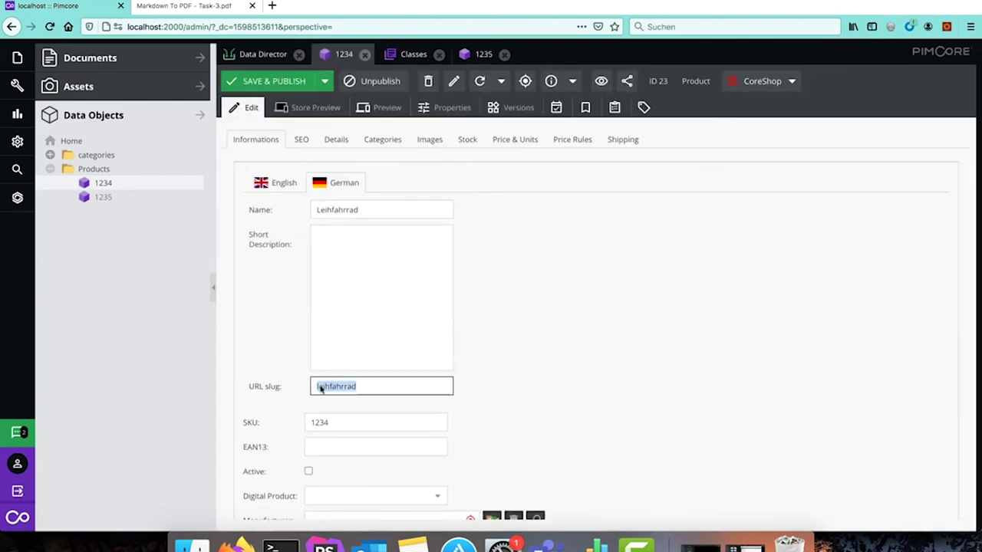
double_click(350, 210)
left_click(280, 184)
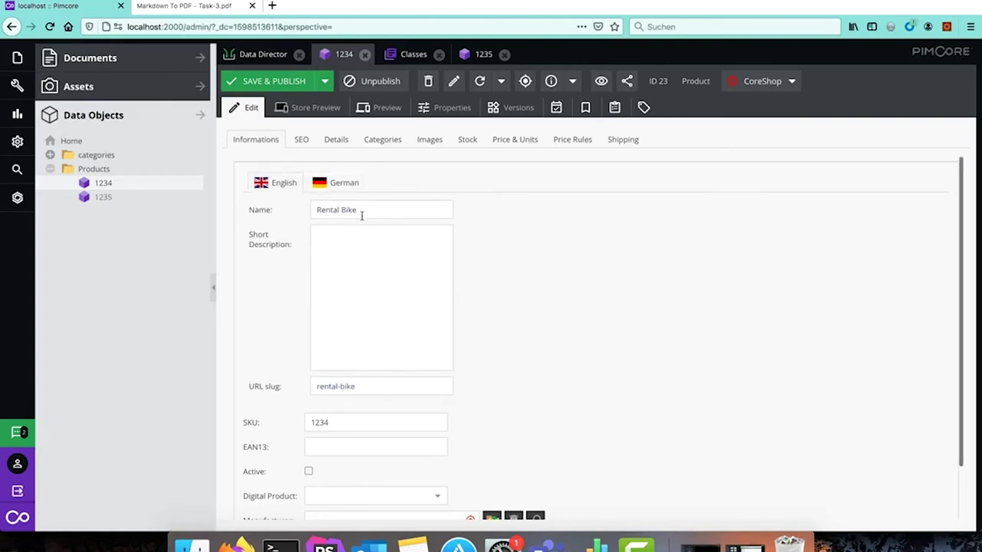
left_click_drag(371, 210, 293, 210)
left_click(342, 387)
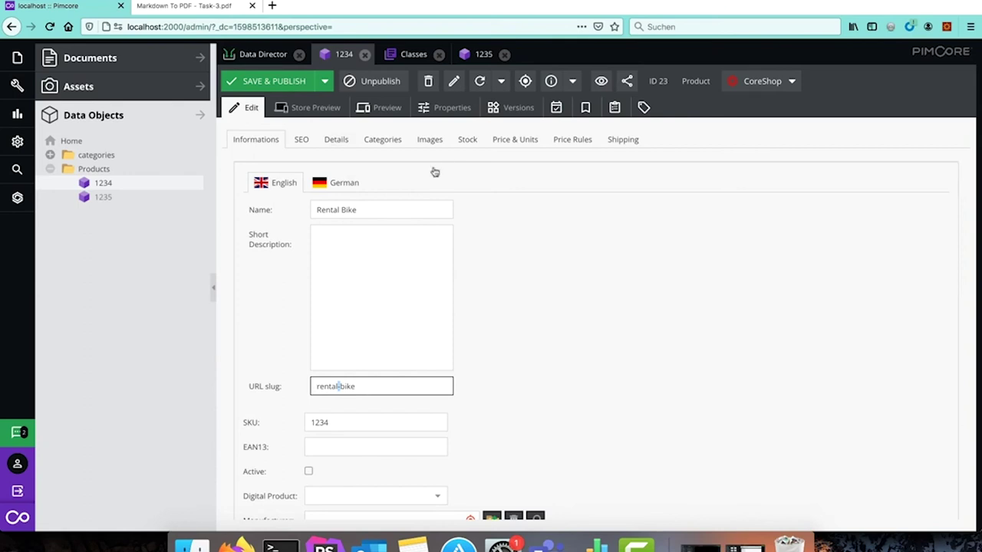
left_click(261, 55)
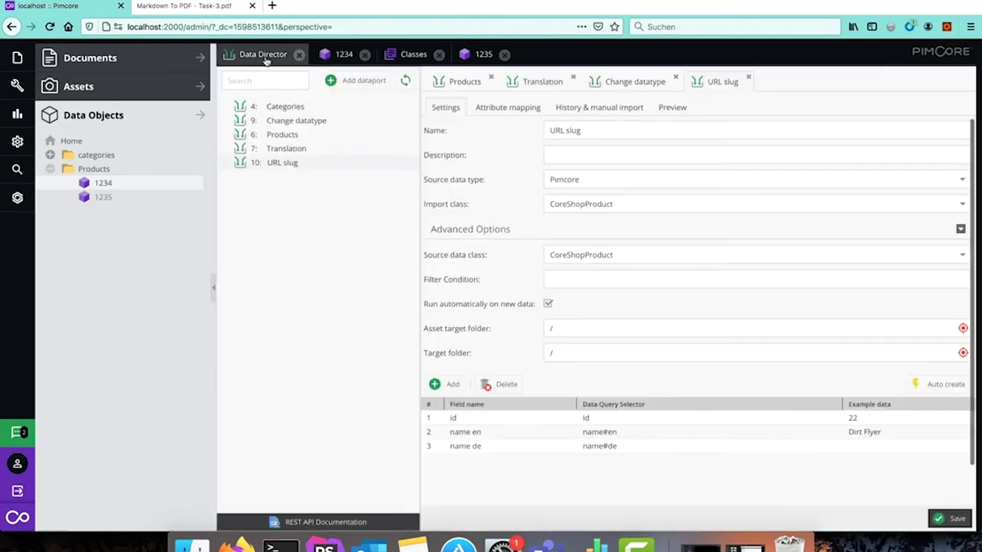
Step: Save URL slug#de's transform settings to skip filled slugs, then reopen product 1234
left_click(523, 108)
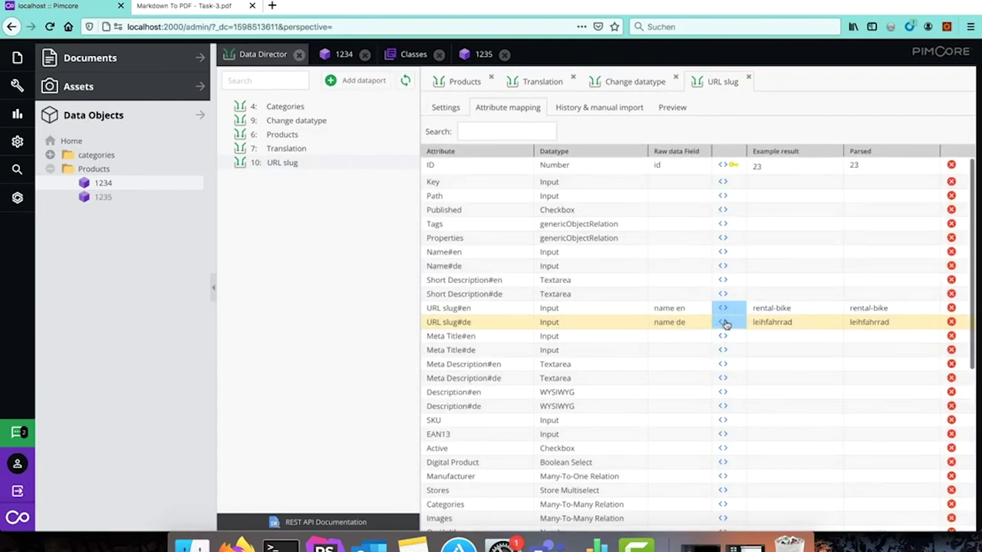
left_click(723, 323)
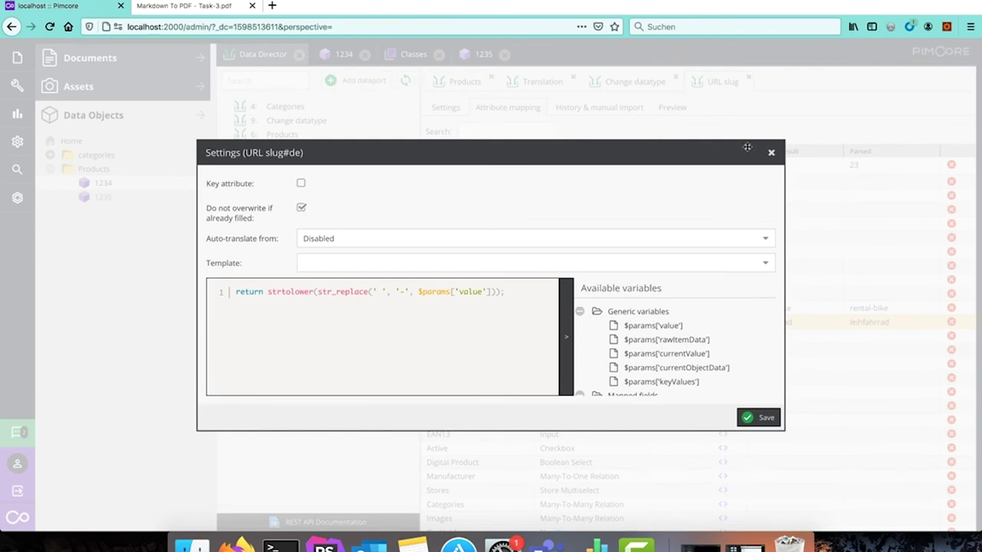
left_click(752, 417)
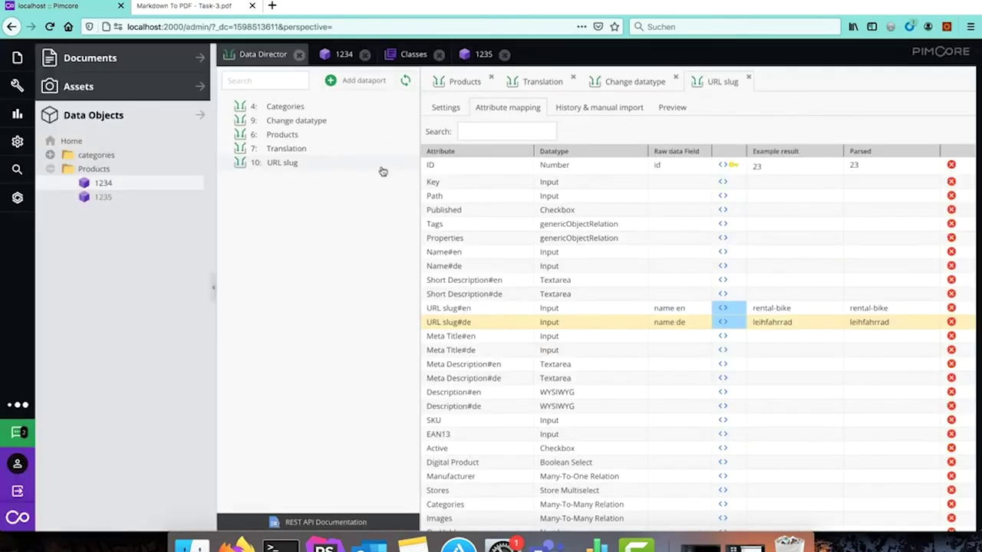
left_click(338, 55)
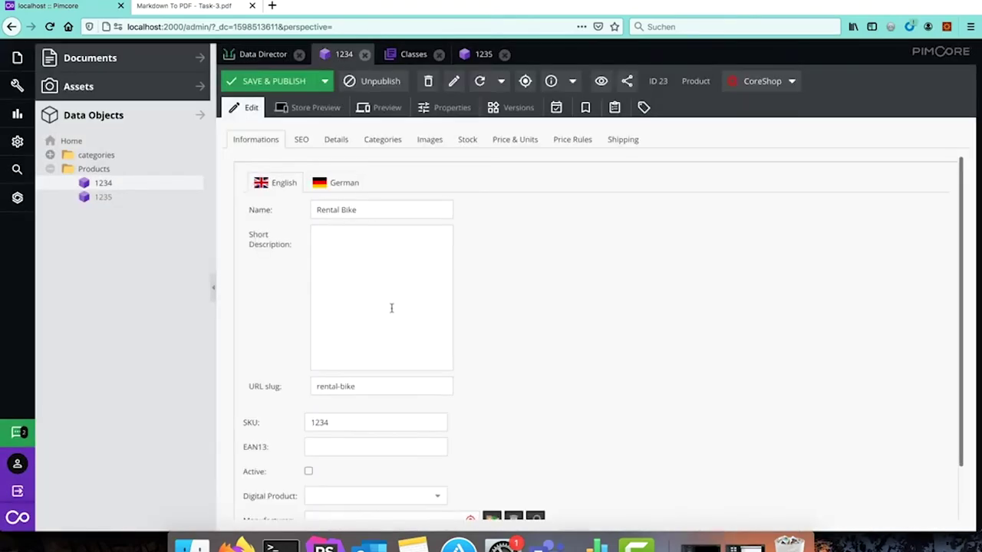
Step: Append '2000' to product 1234's English name and adjust the URL slug#en transform settings
left_click(368, 210)
type("2")
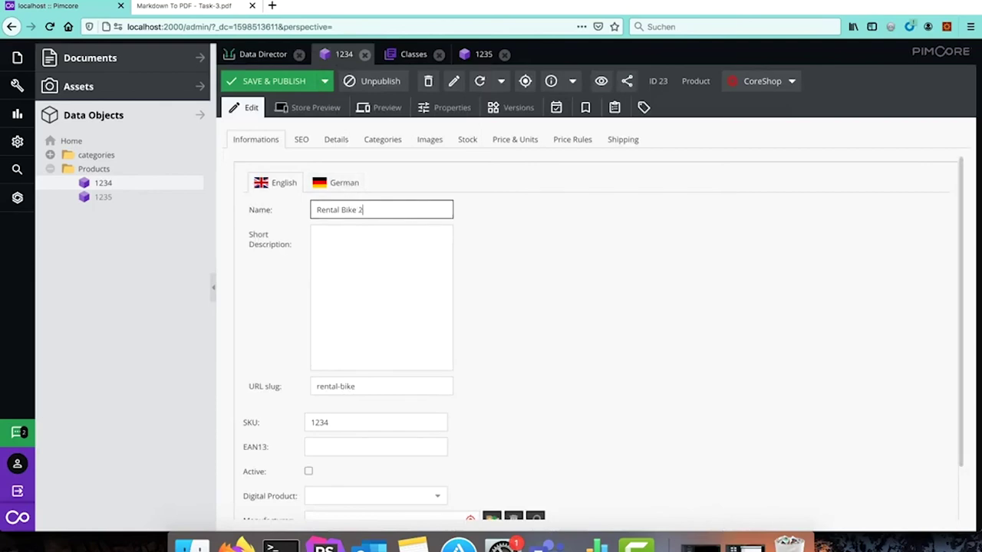
type("000")
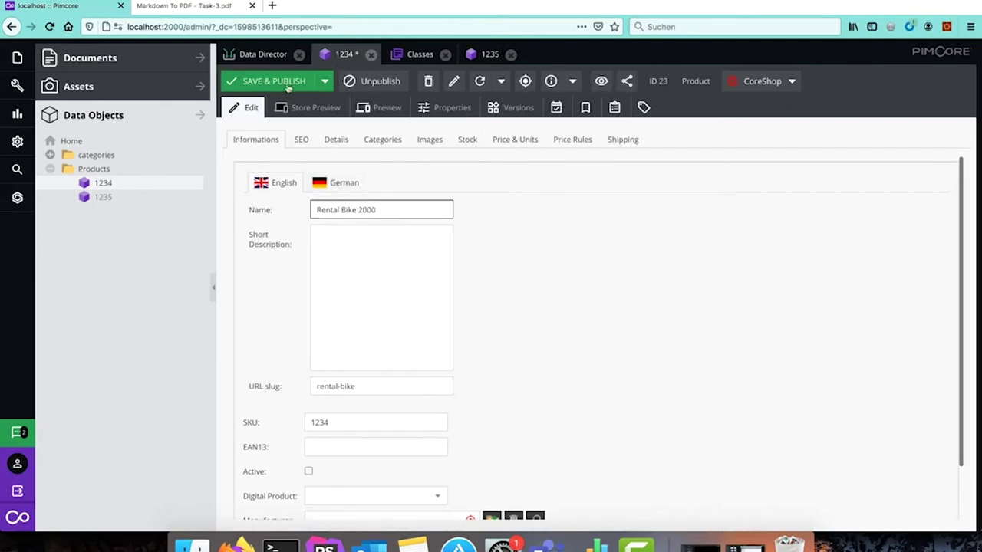
left_click(263, 54)
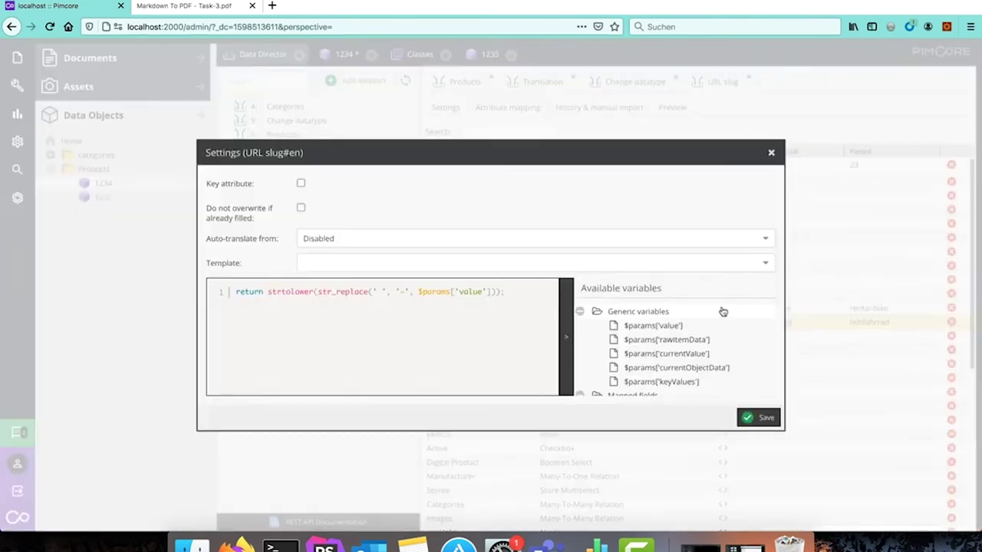
left_click(723, 308)
left_click(300, 208)
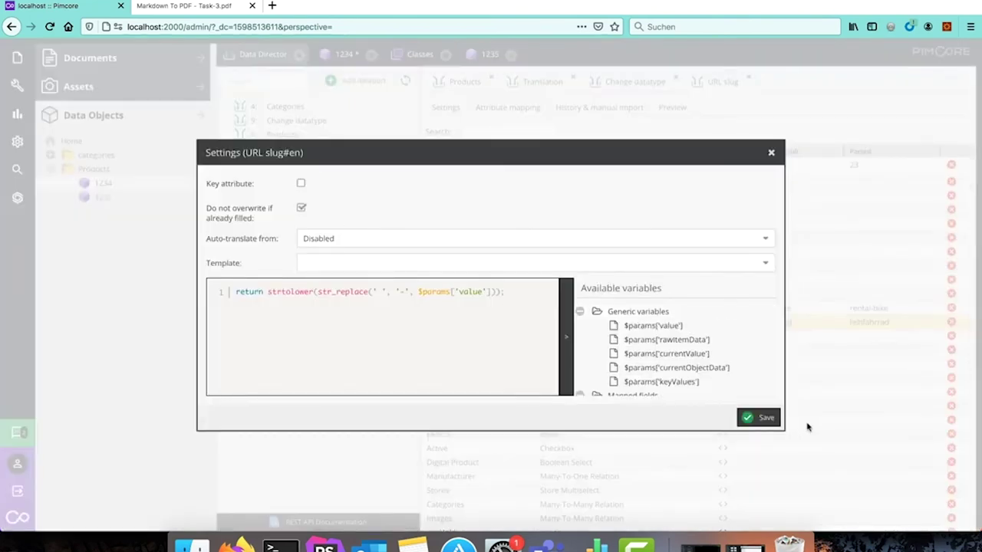
left_click(748, 417)
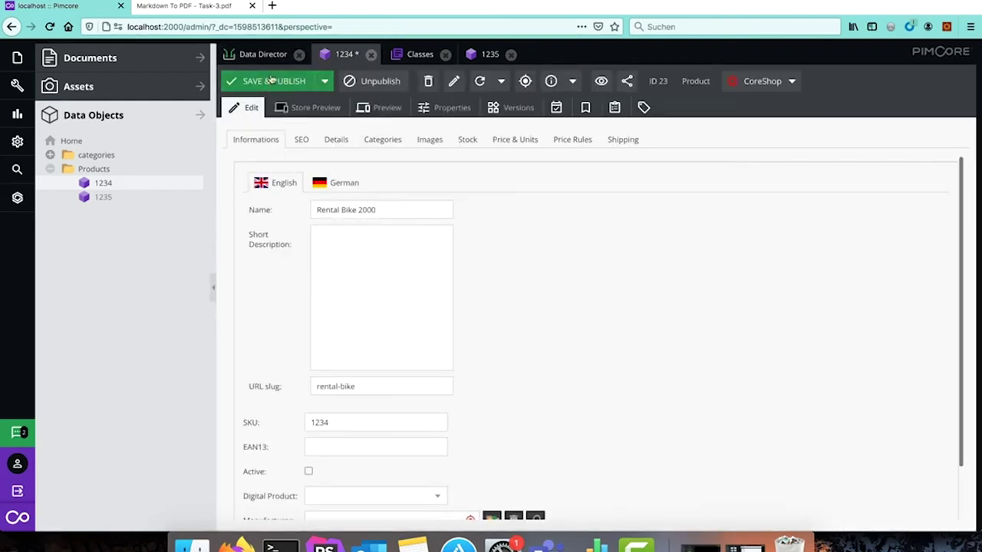
Step: Save, publish and reload product 1234, confirming Rental Bike 2000 keeps slug rental-bike
left_click_drag(364, 389, 283, 389)
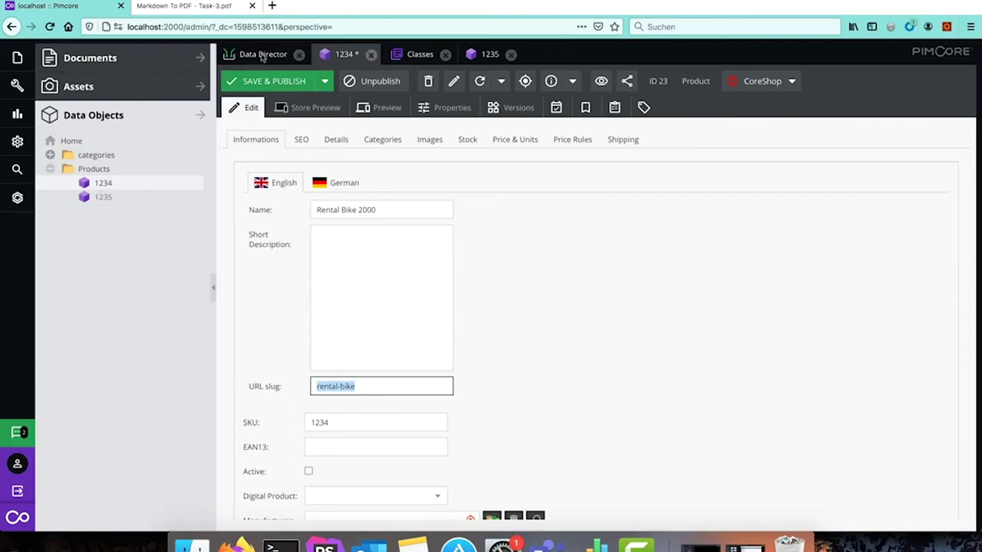
left_click(298, 82)
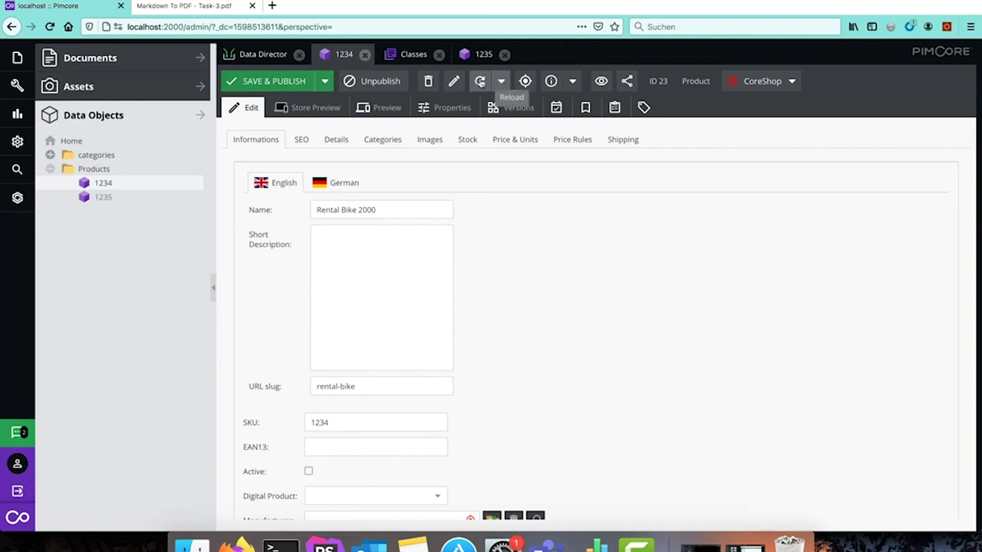
left_click(480, 81)
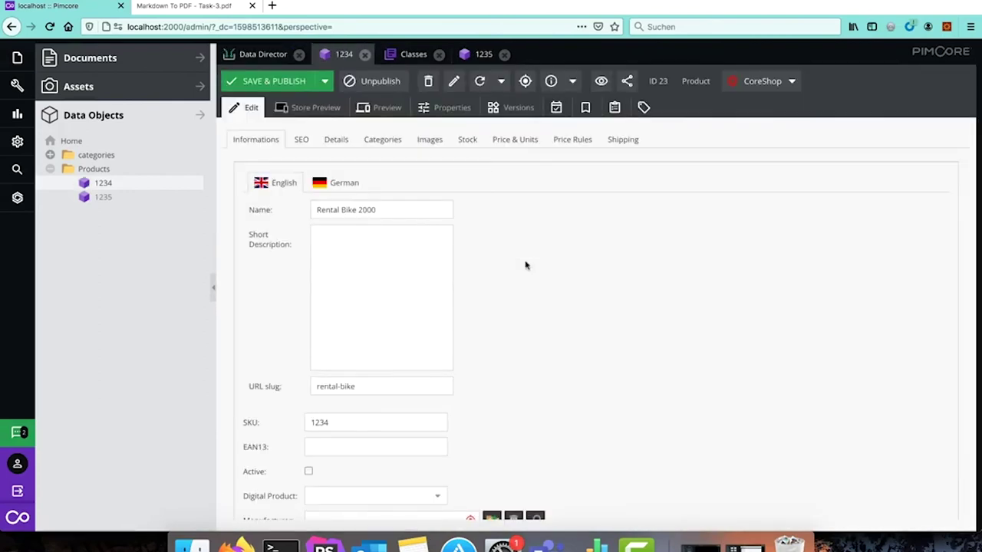
triple_click(367, 387)
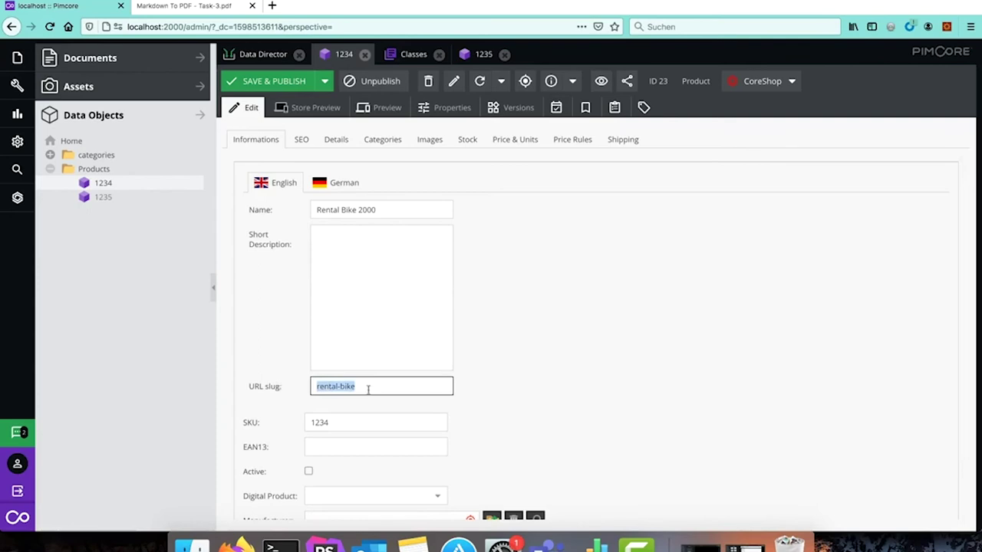
triple_click(390, 209)
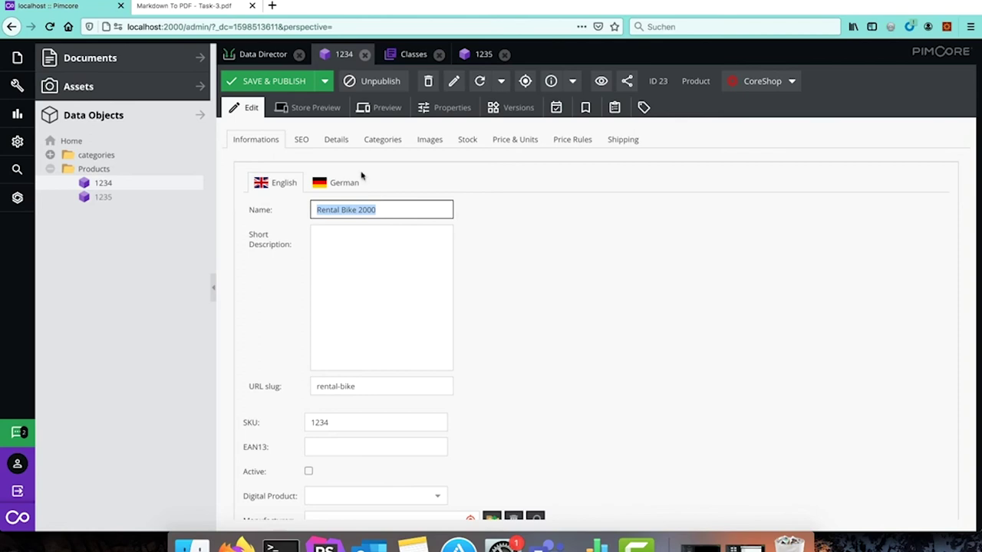
Step: Review the URL slug#de transform settings in the dataport and close them unchanged
left_click(263, 54)
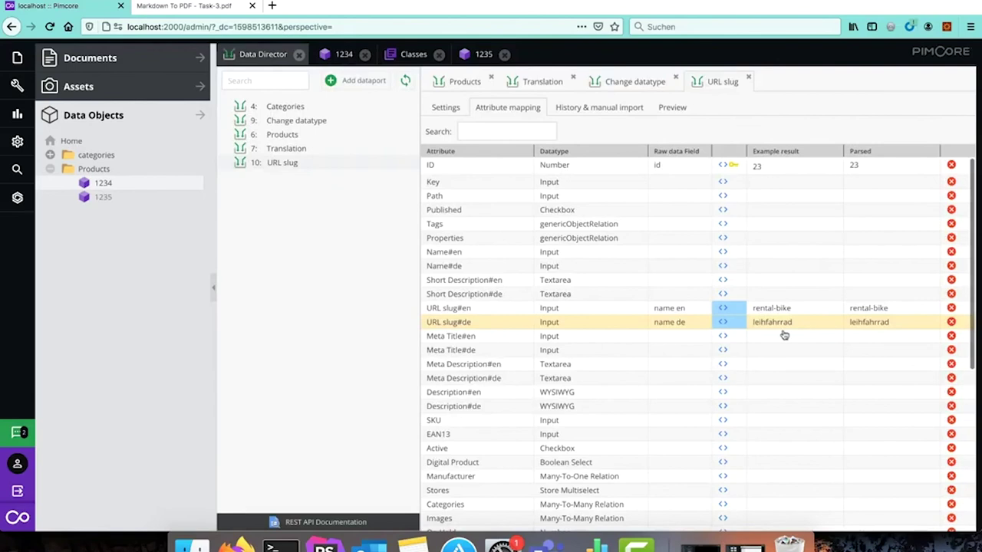
left_click(723, 323)
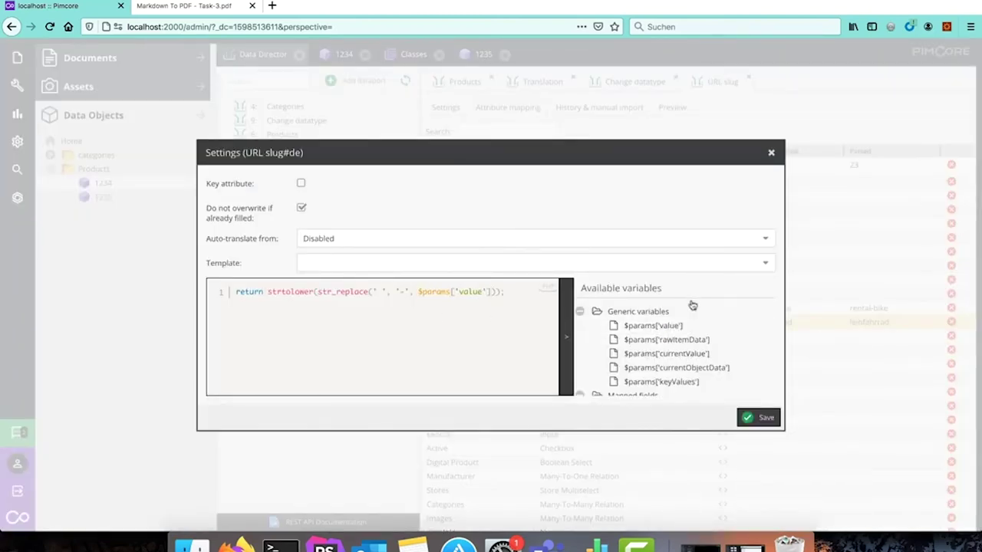
mouse_move(663, 346)
left_click(771, 152)
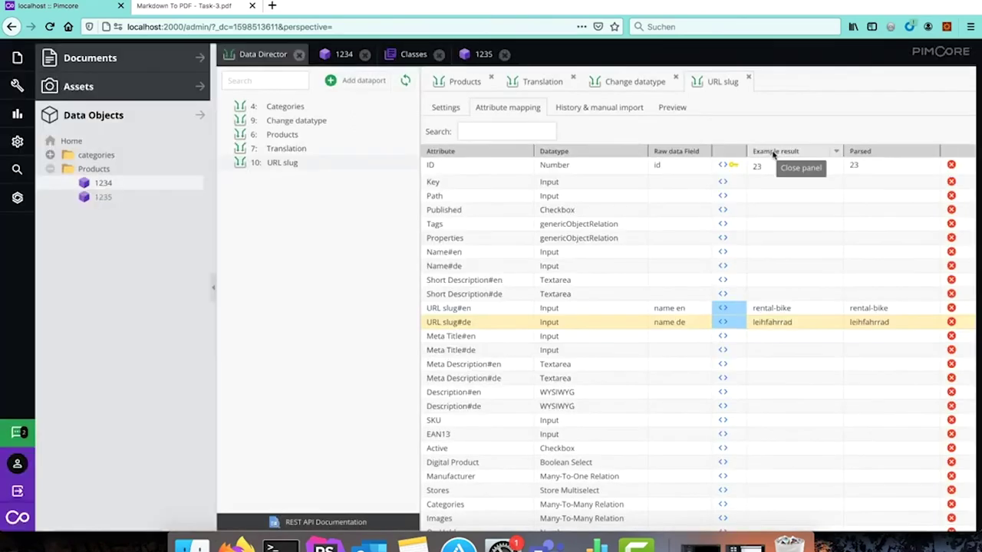
Step: Add a fourth raw data field row named 'main category'
left_click(444, 108)
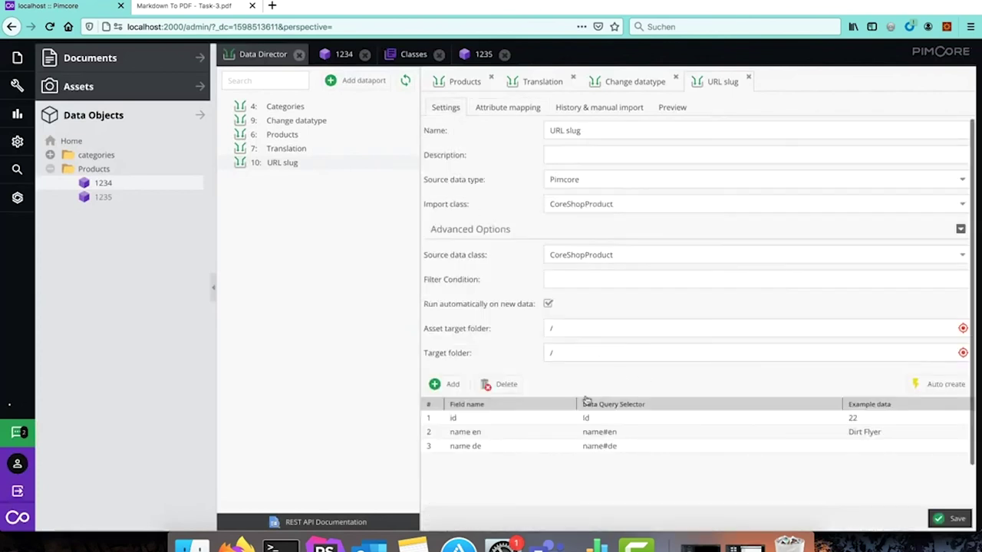
left_click(448, 384)
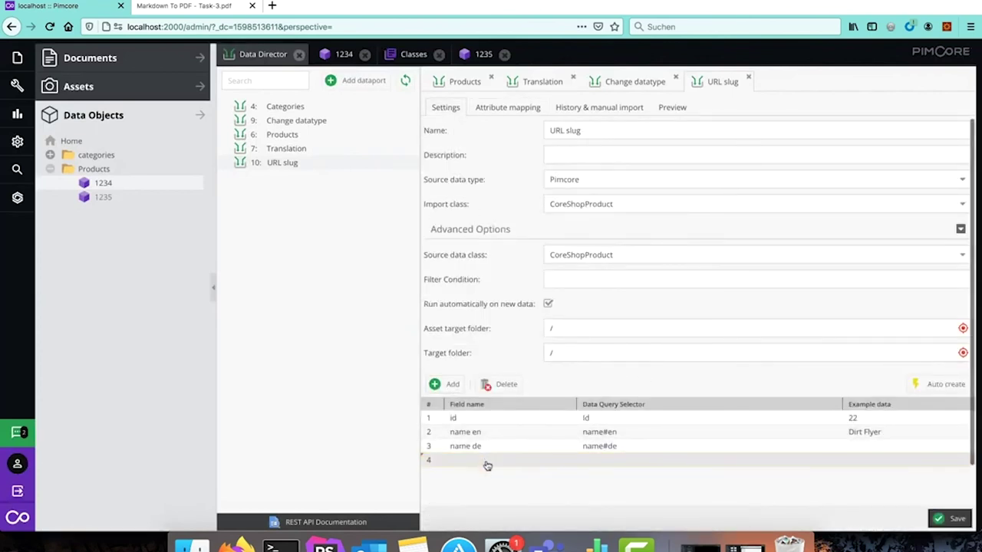
double_click(486, 460)
type("categories")
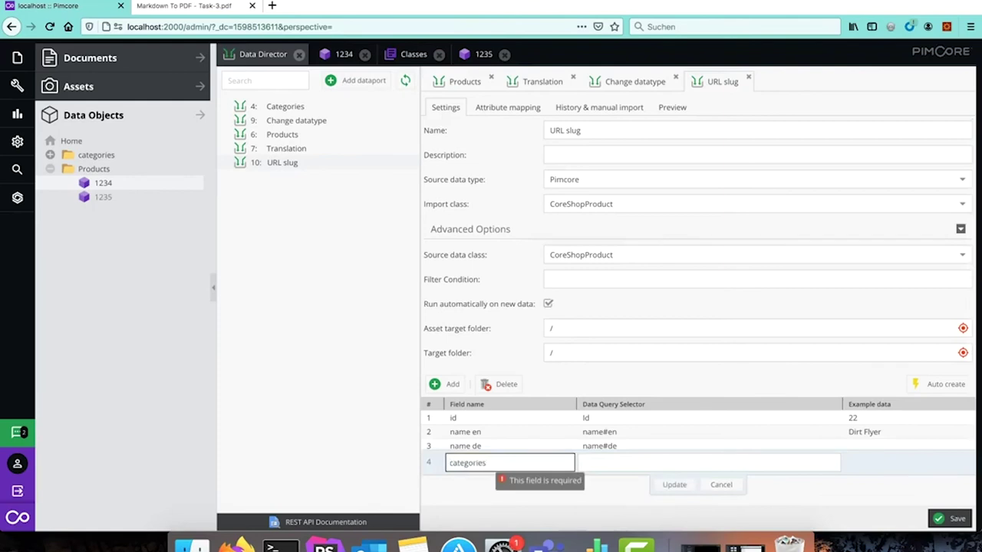
key("BackSpace")
key("BackSpace")
key("BackSpace")
key("BackSpace")
key("BackSpace")
key("BackSpace")
key("BackSpace")
key("BackSpace")
key("BackSpace")
key("BackSpace")
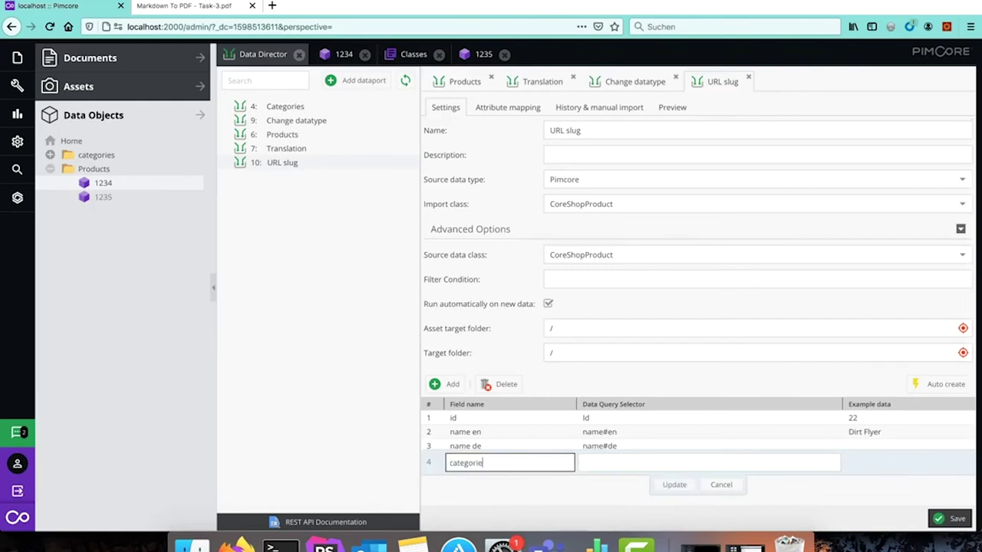
type("main category")
Step: Set its selector to categories:0:Name#en, previewing Dirt Bikes, and save the dataport settings
left_click(600, 460)
type("catgor")
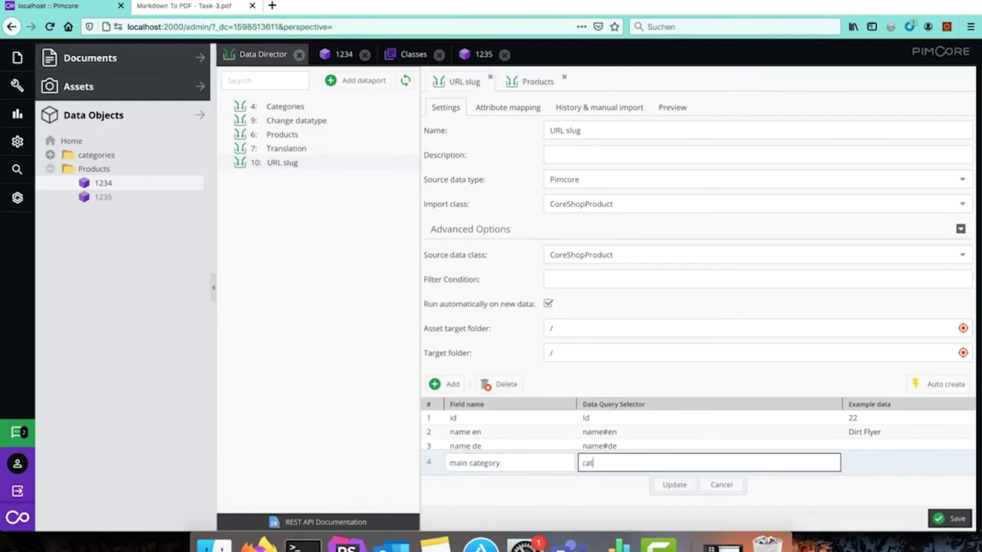
key("BackSpace")
key("BackSpace")
key("BackSpace")
type("e")
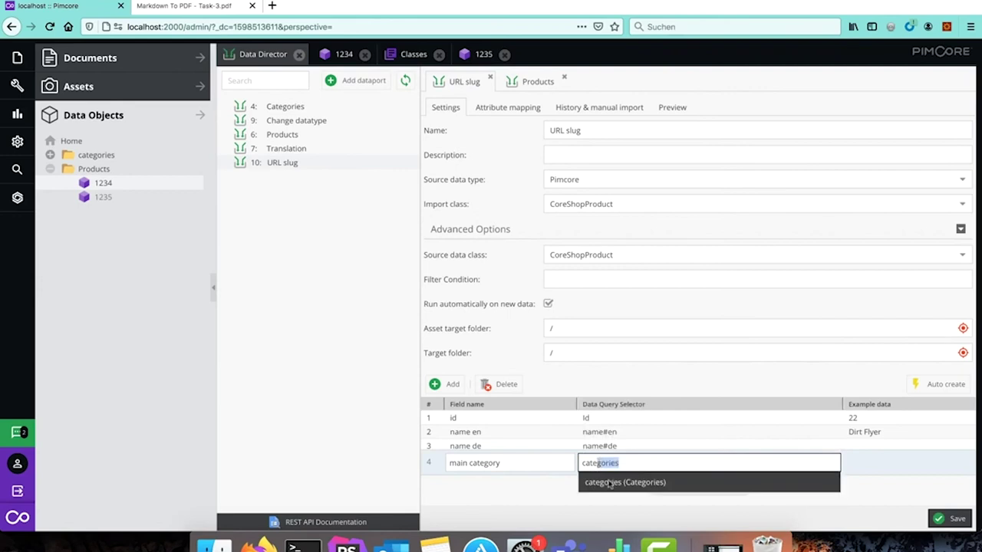
left_click(609, 481)
left_click(635, 464)
type(":")
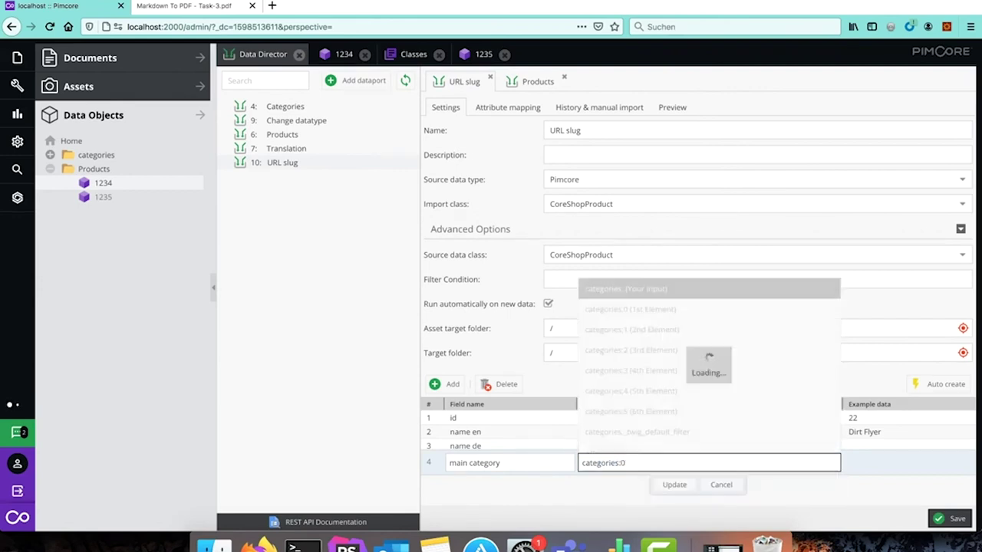
type("0")
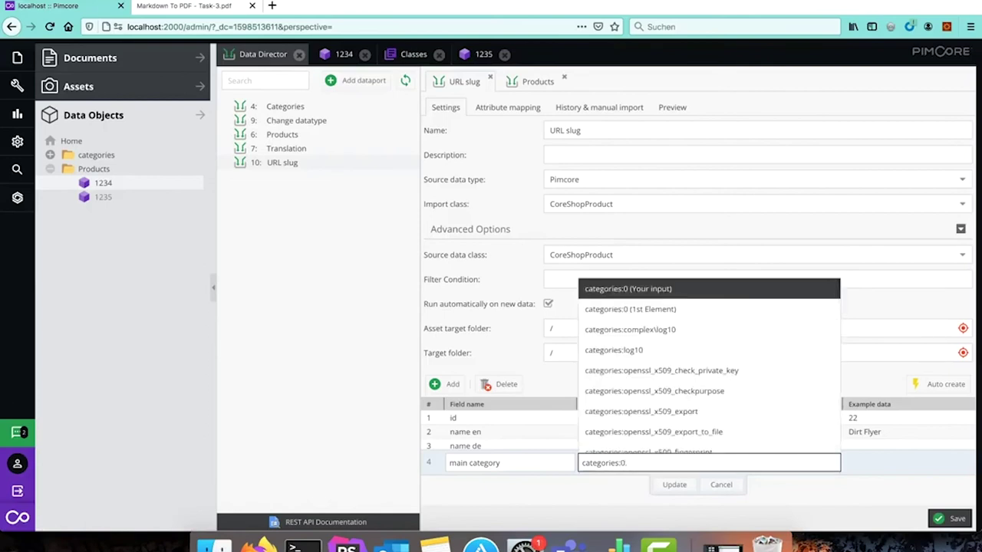
type(":")
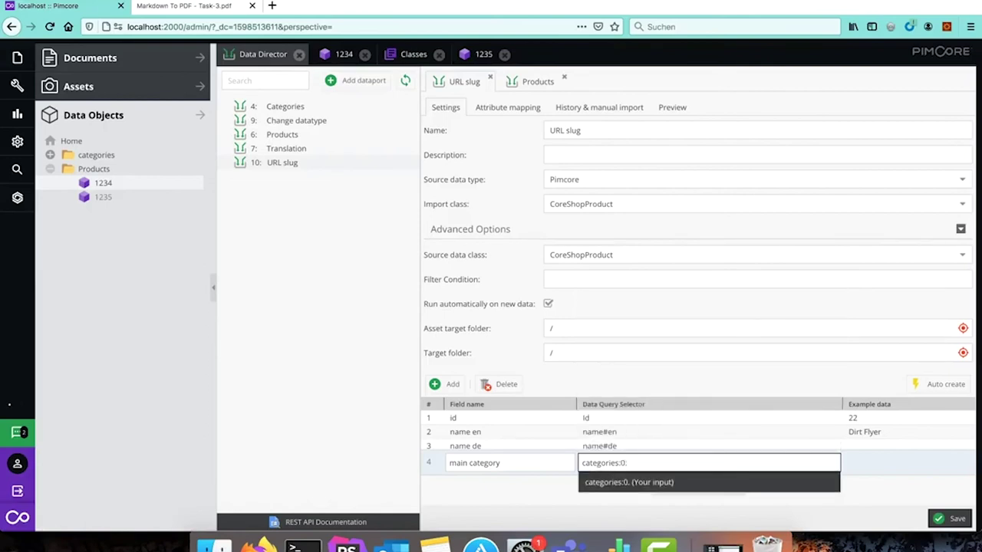
type("name")
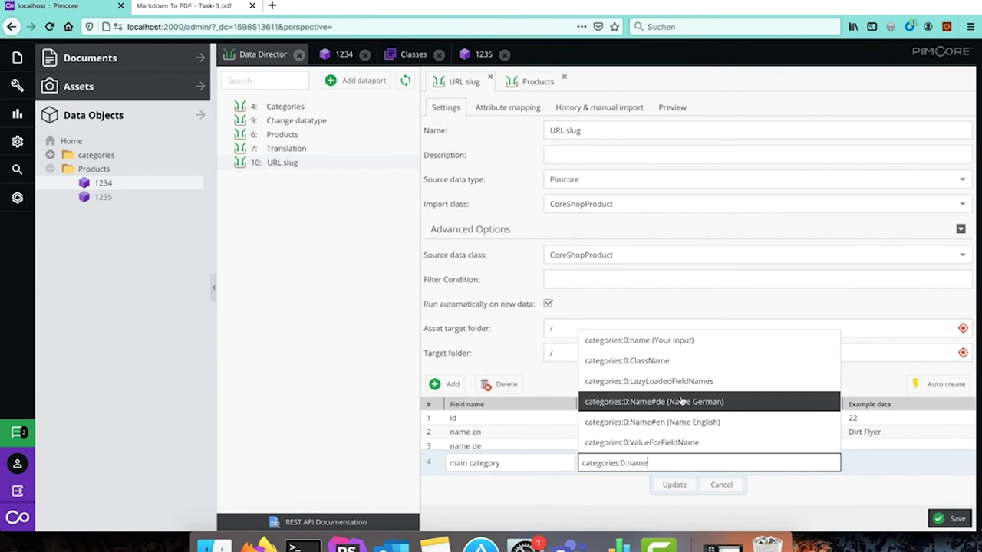
left_click(688, 422)
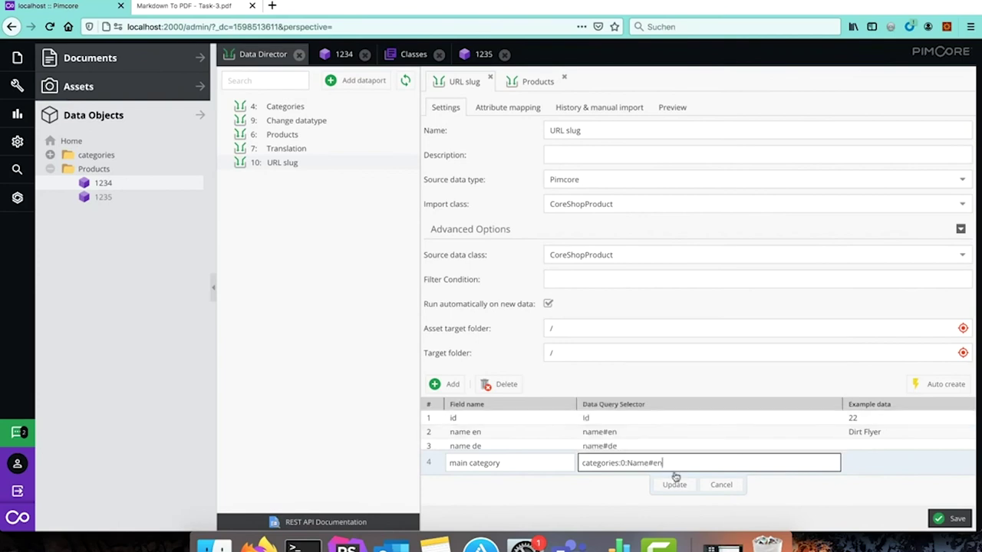
left_click(674, 484)
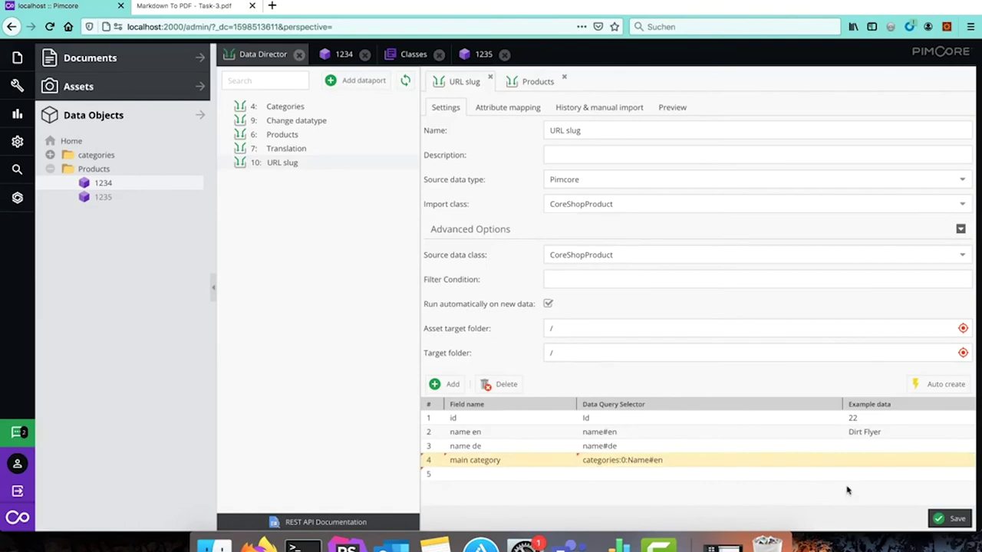
left_click(951, 519)
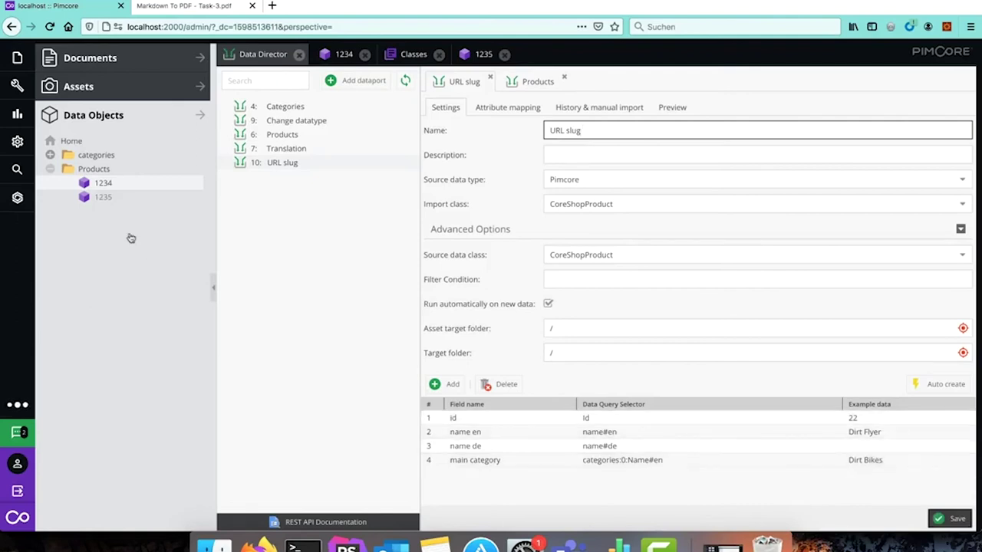
Step: Check product 1235's categories, then save the URL slug dataport and open its URL slug#en callback
left_click(121, 202)
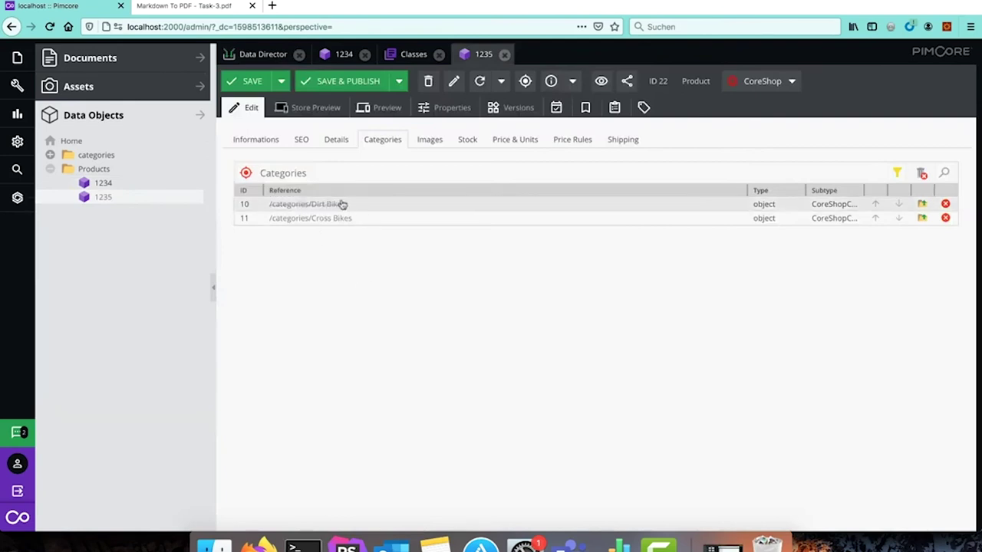
left_click(277, 58)
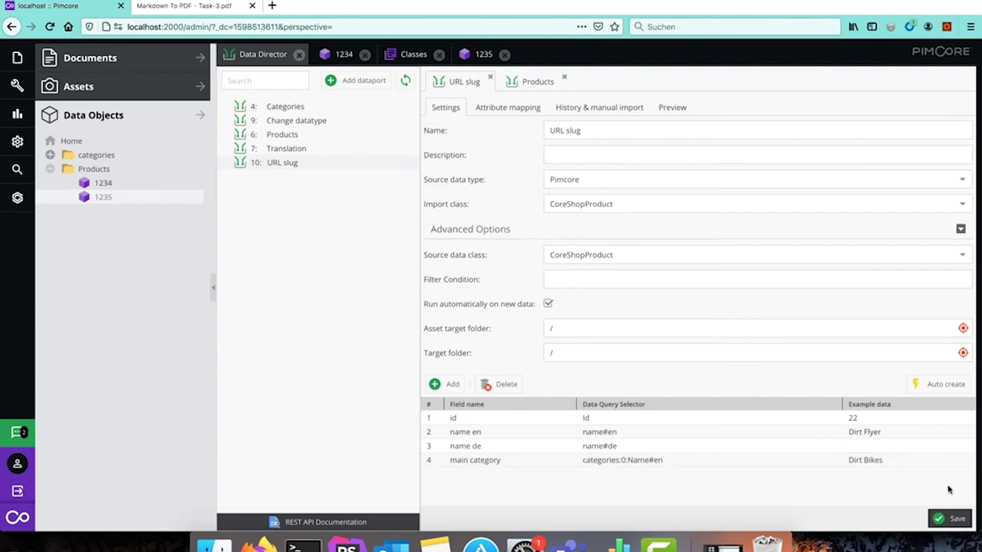
left_click(953, 520)
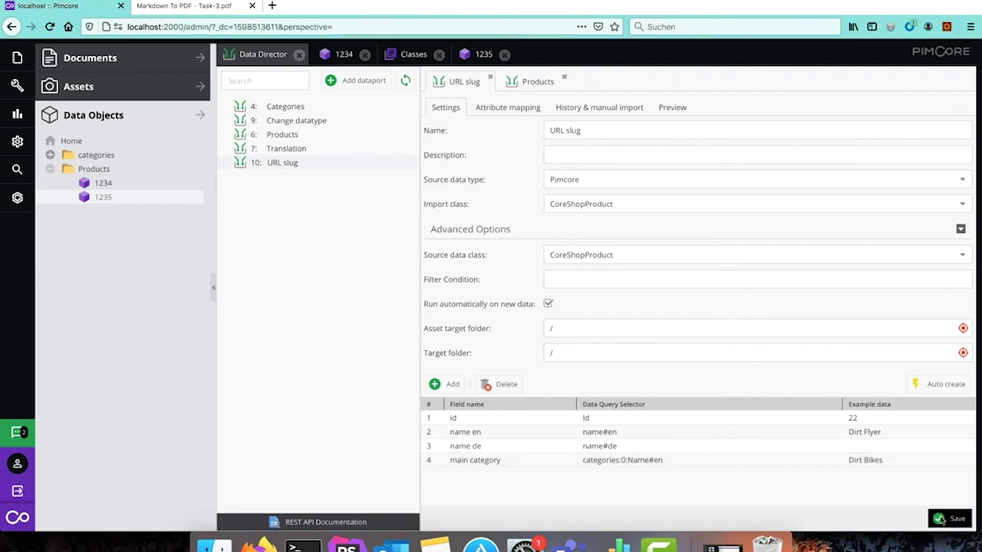
left_click(505, 109)
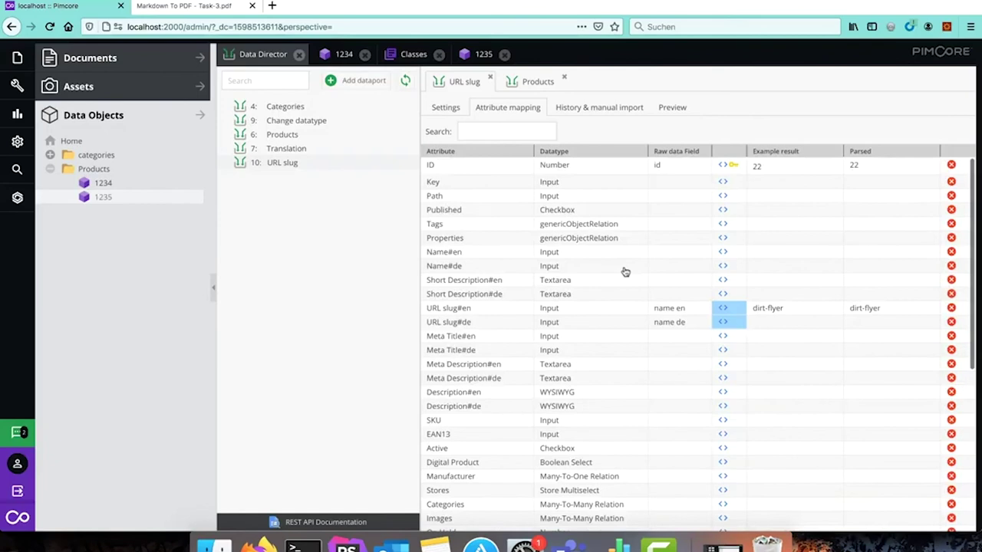
left_click(723, 309)
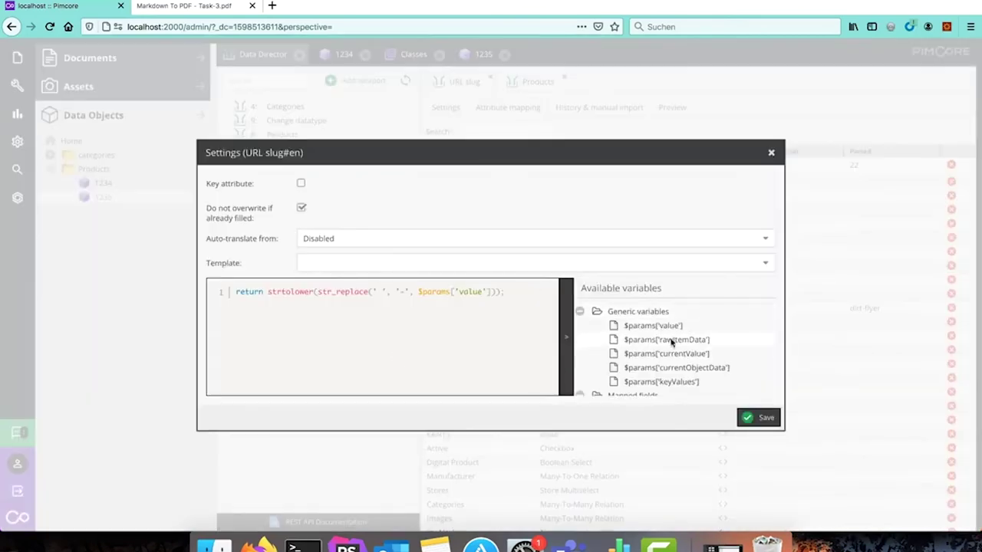
Step: Insert $params['rawItemData']['main category']['value'] before $params['value'] in the URL slug#en callback and save
mouse_move(671, 344)
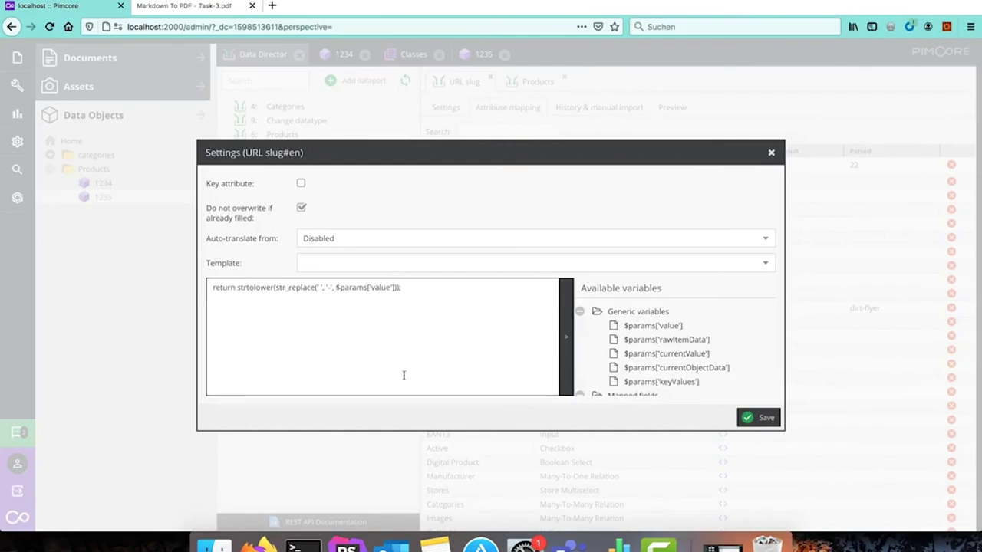
left_click(667, 340)
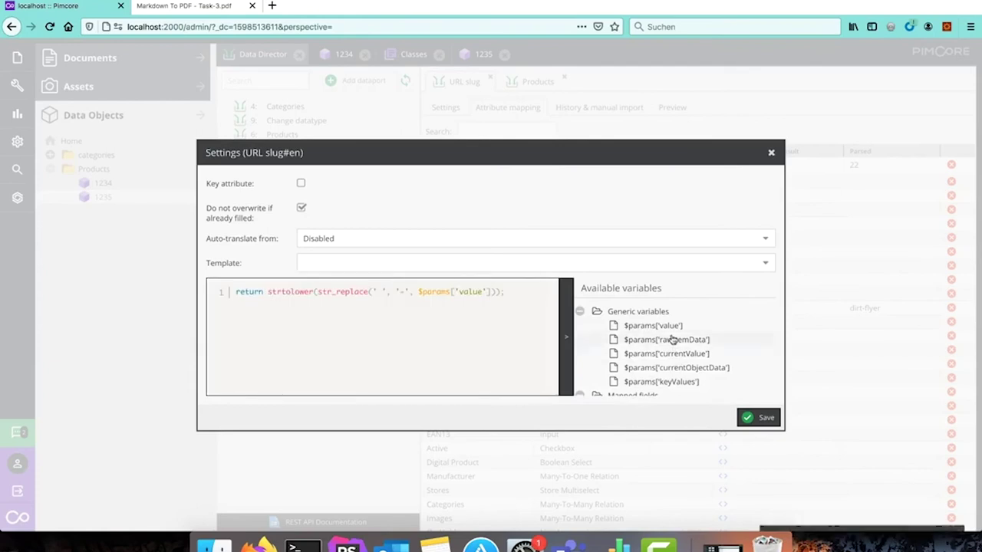
left_click(335, 287)
key("ctrl+v")
type("['m")
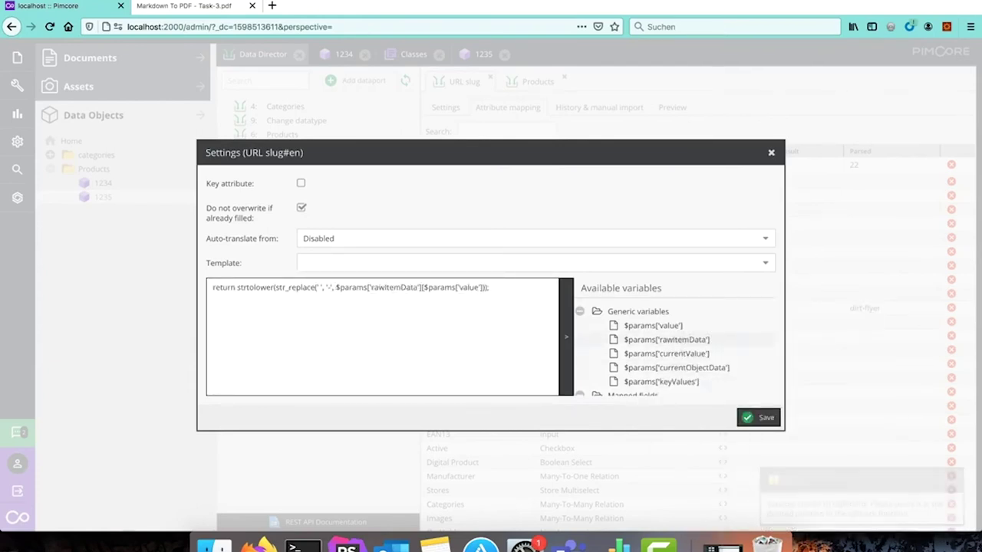
type("ain cate")
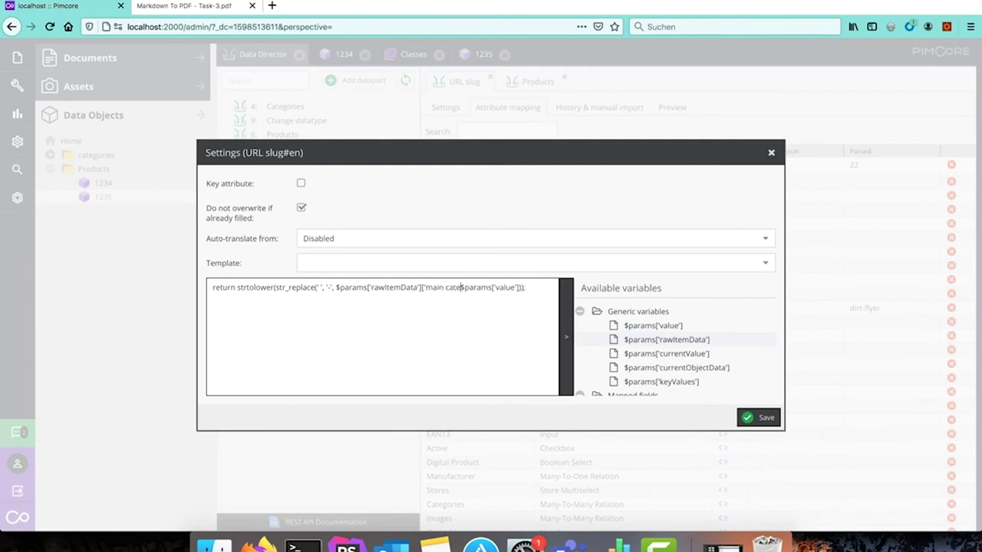
type("gory']")
type("['valu")
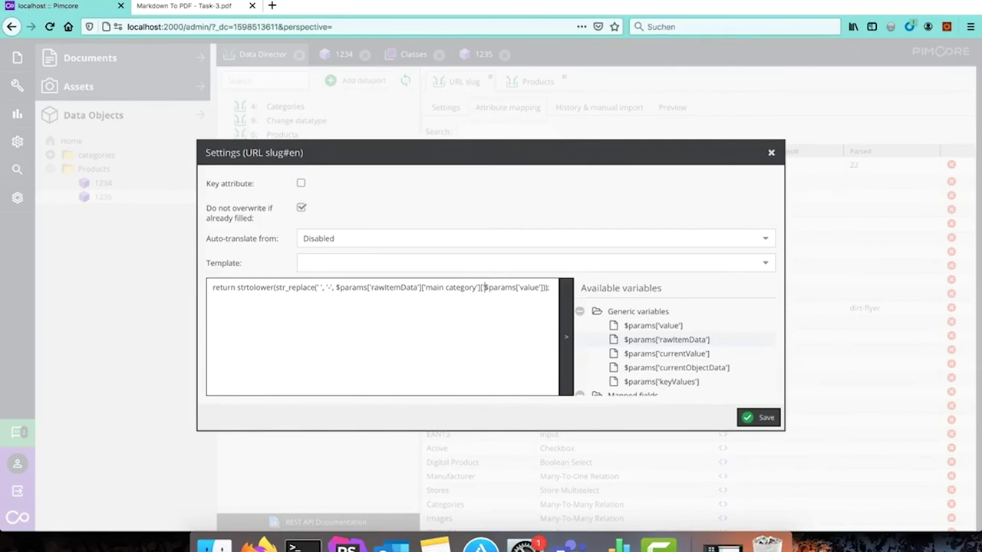
type("e'].' ")
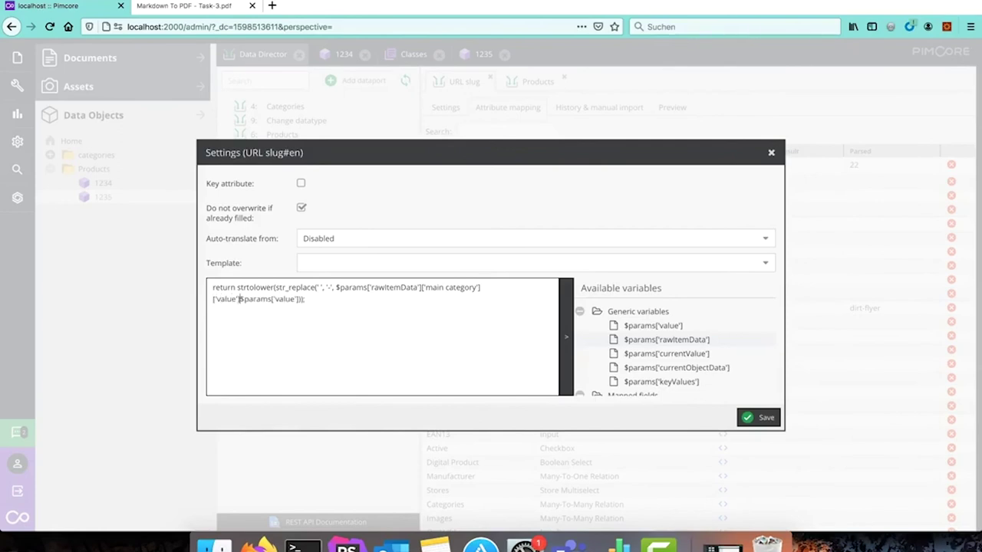
type("'")
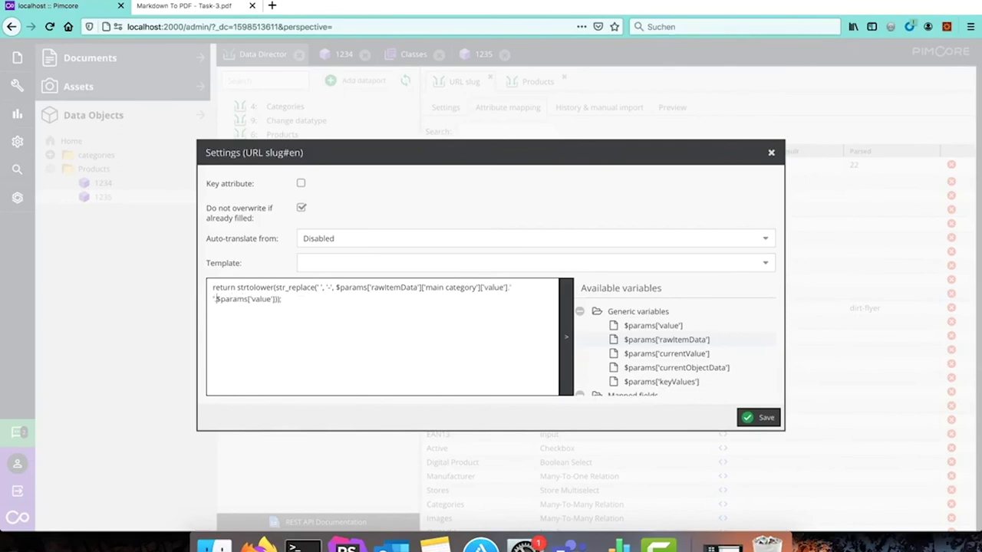
left_click(756, 417)
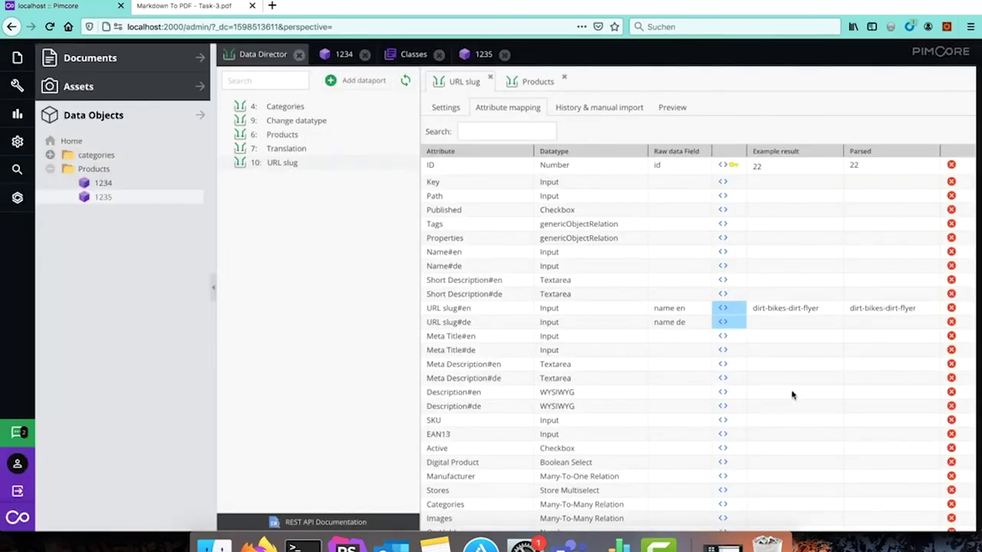
Step: Add a / between the main category and the slug so it parses to dirt-bikes/dirt-flyer
left_click(723, 308)
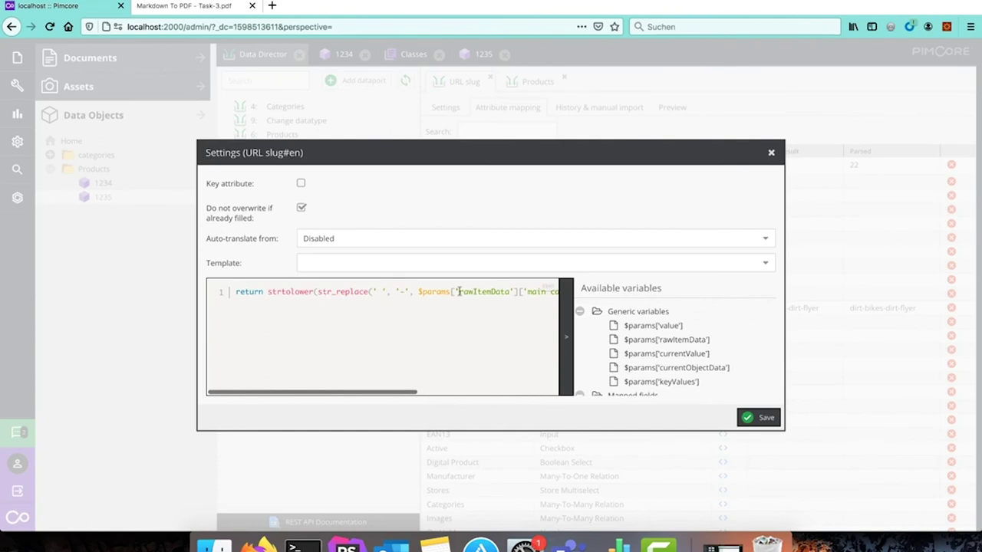
scroll(437, 294, "right", 5)
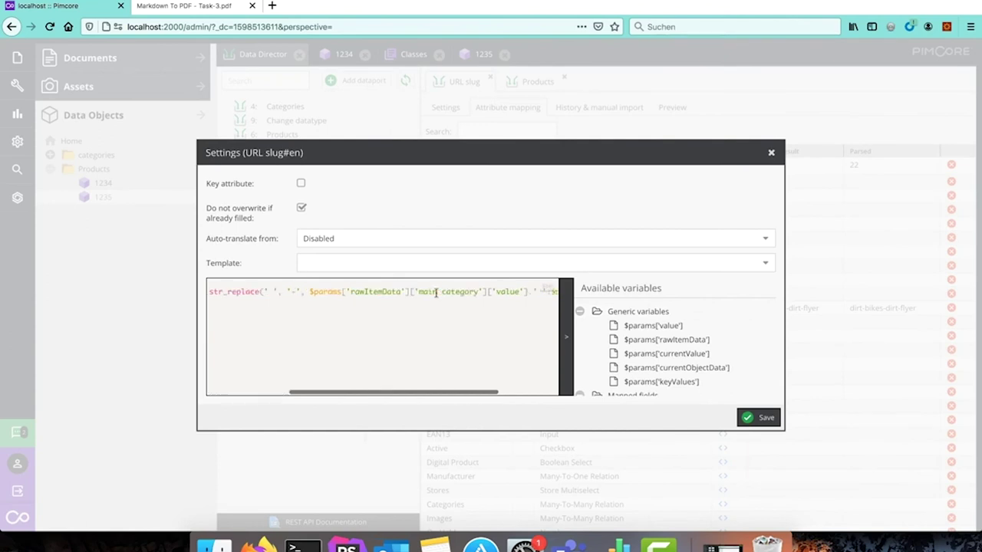
left_click(269, 293)
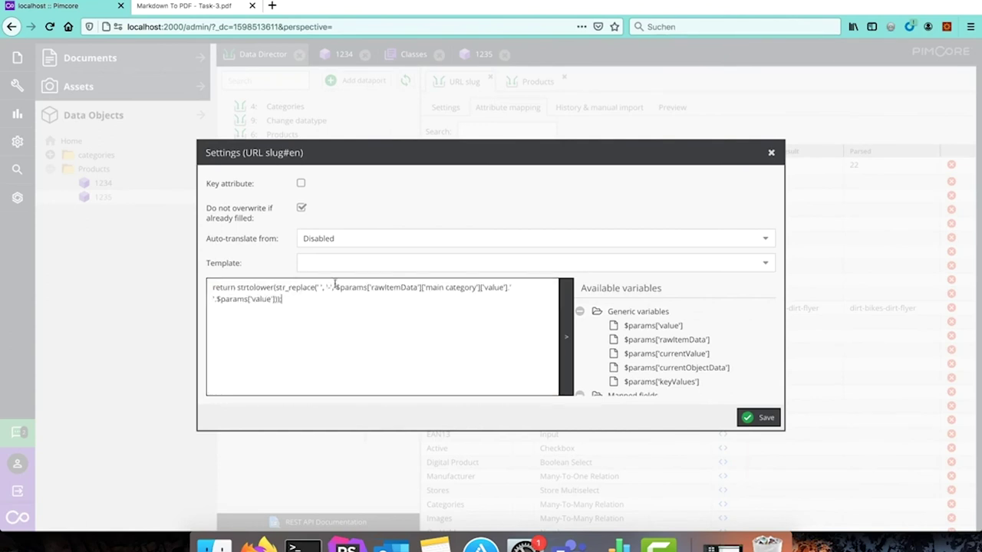
left_click(211, 299)
type("/")
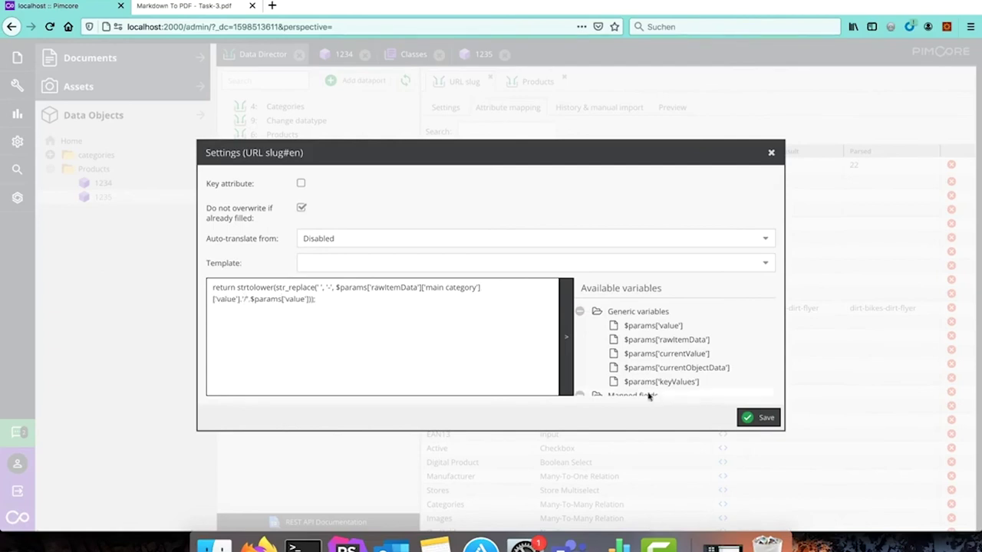
left_click(754, 418)
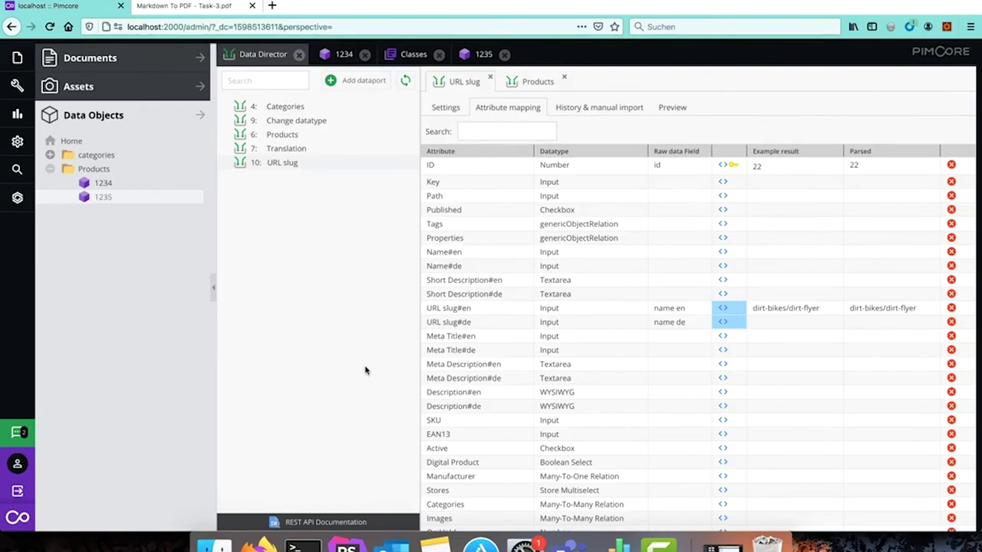
Step: Inspect product 1234's rental-bike URL slug value, then switch to the Task-3 PDF instructions
left_click(342, 54)
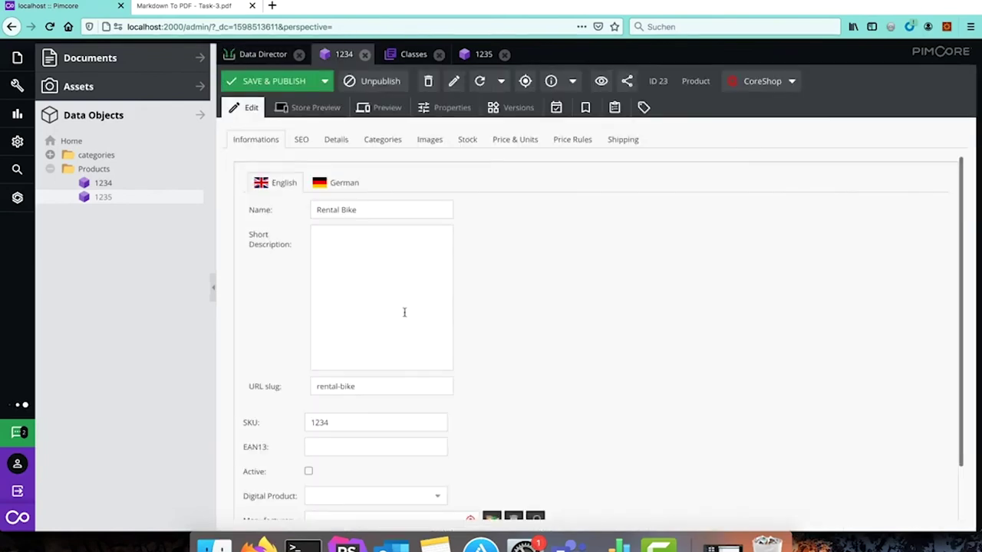
left_click(378, 386)
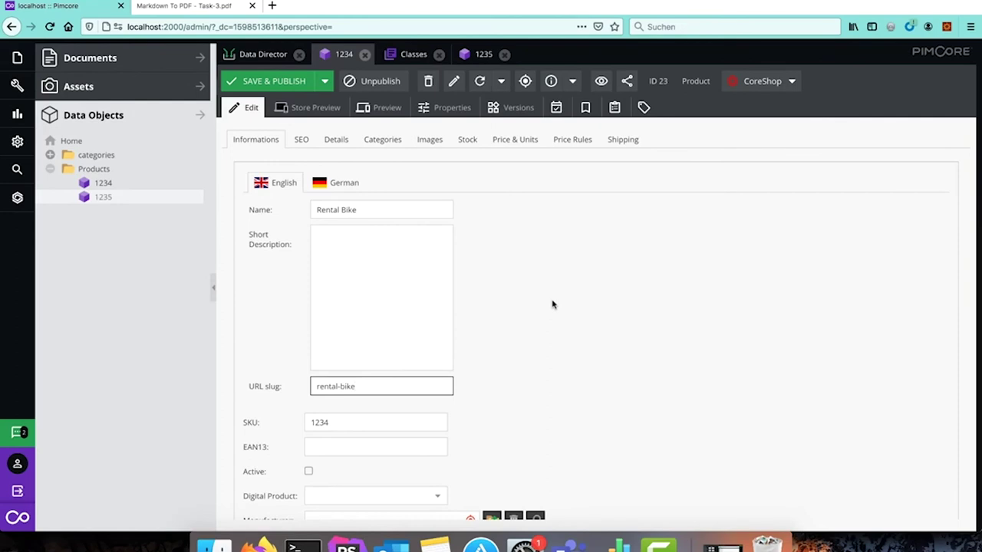
left_click(174, 10)
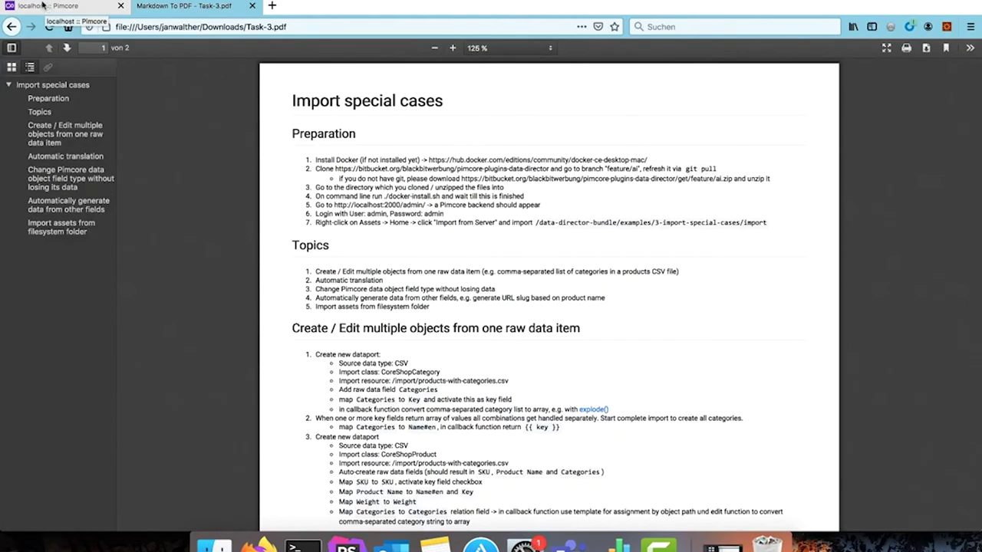
Step: Back in Pimcore, start an Import from Server on the Assets root folder
left_click(42, 5)
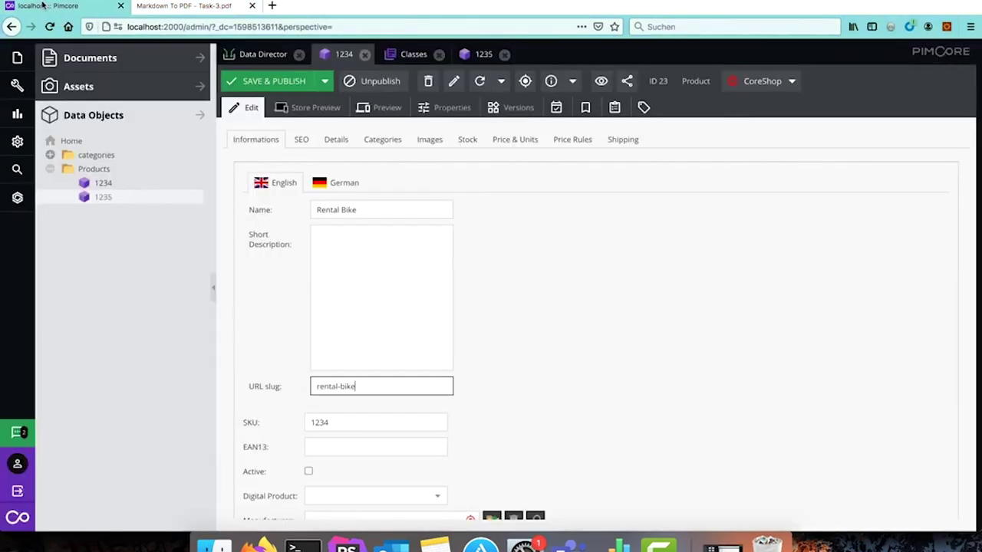
left_click(88, 86)
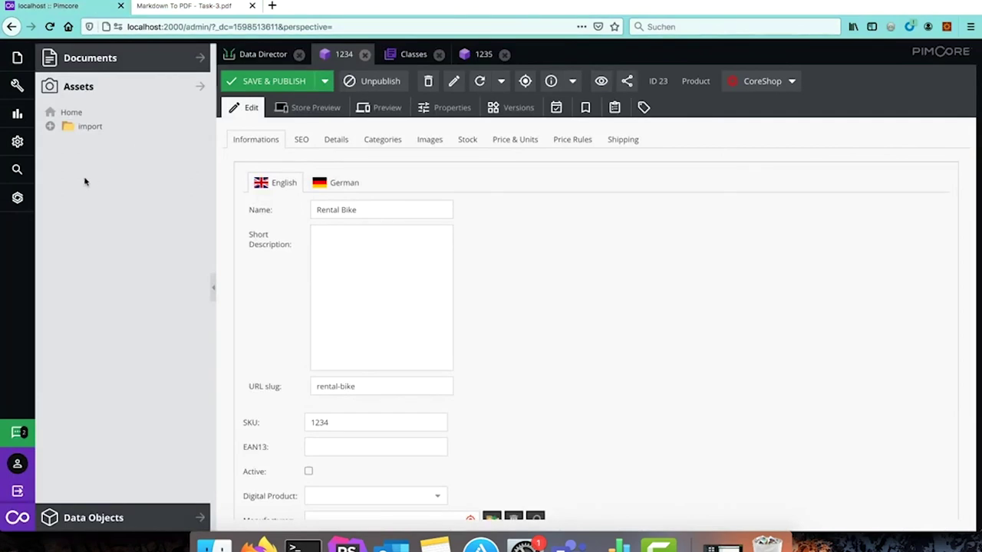
right_click(71, 112)
mouse_move(114, 120)
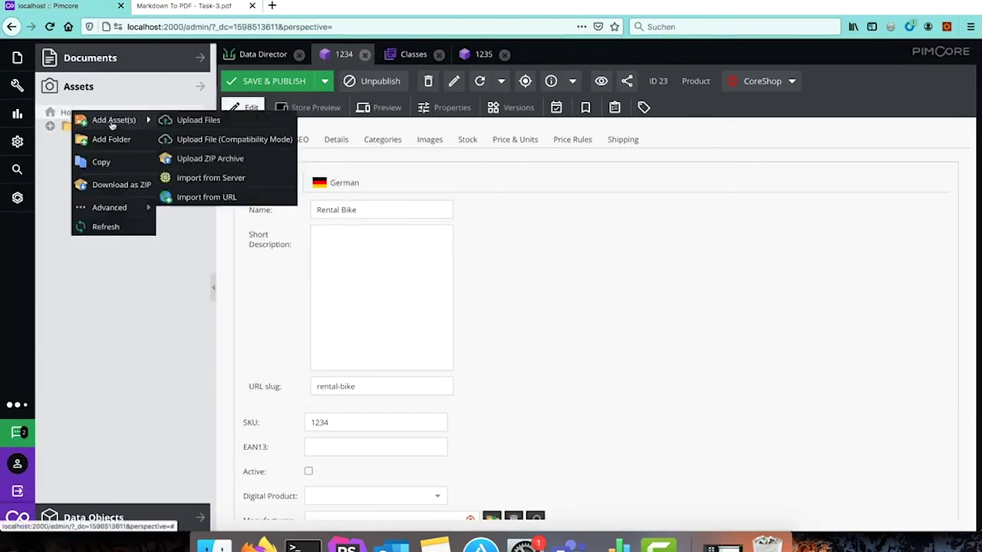
left_click(228, 178)
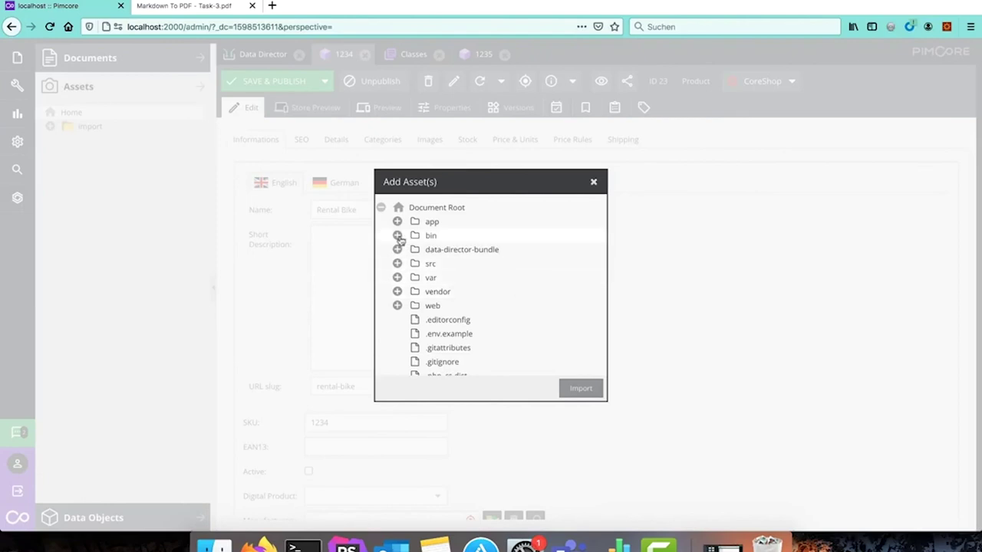
Step: Import the images folder from data-director-bundle/examples/3-import-special-cases, adding the three bike JPGs
left_click(396, 249)
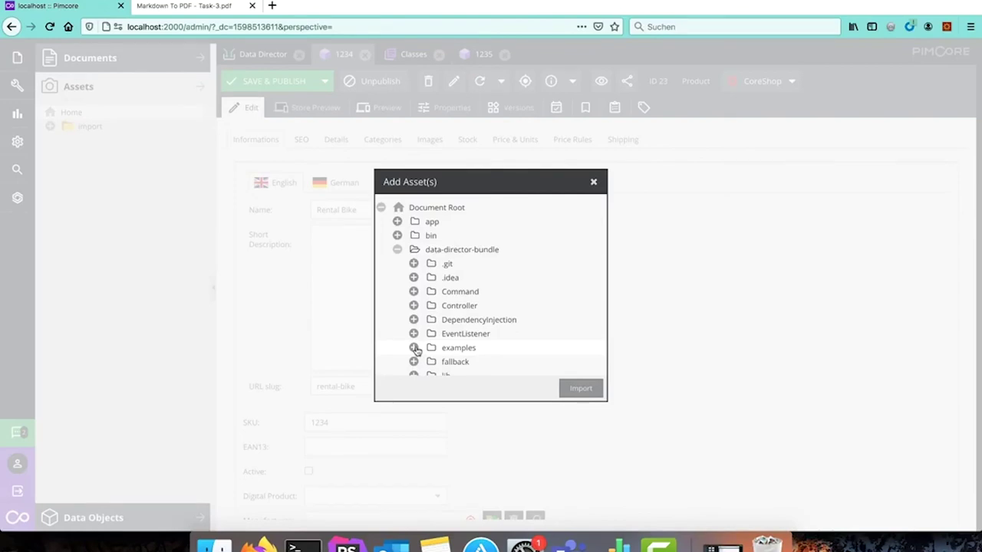
left_click(414, 348)
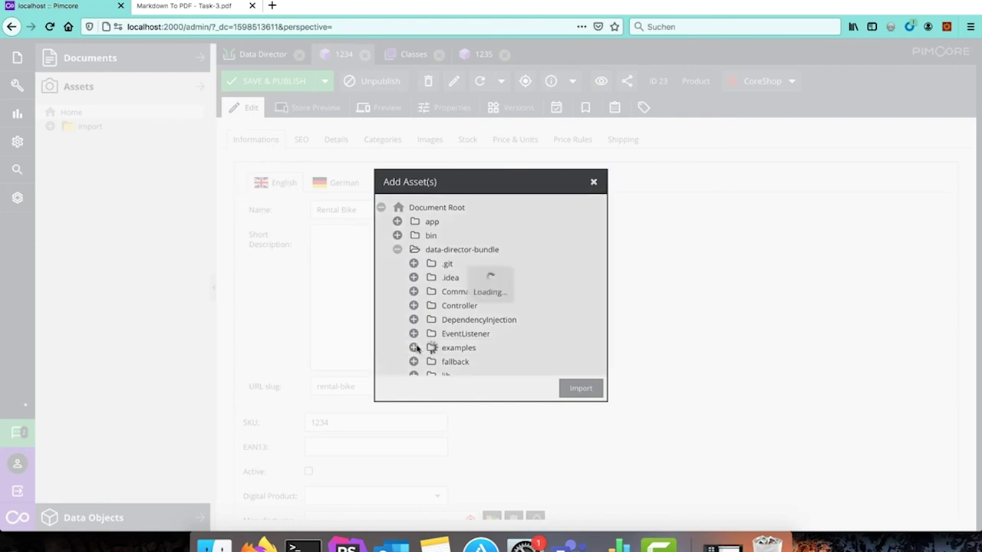
scroll(515, 314, "down", 3)
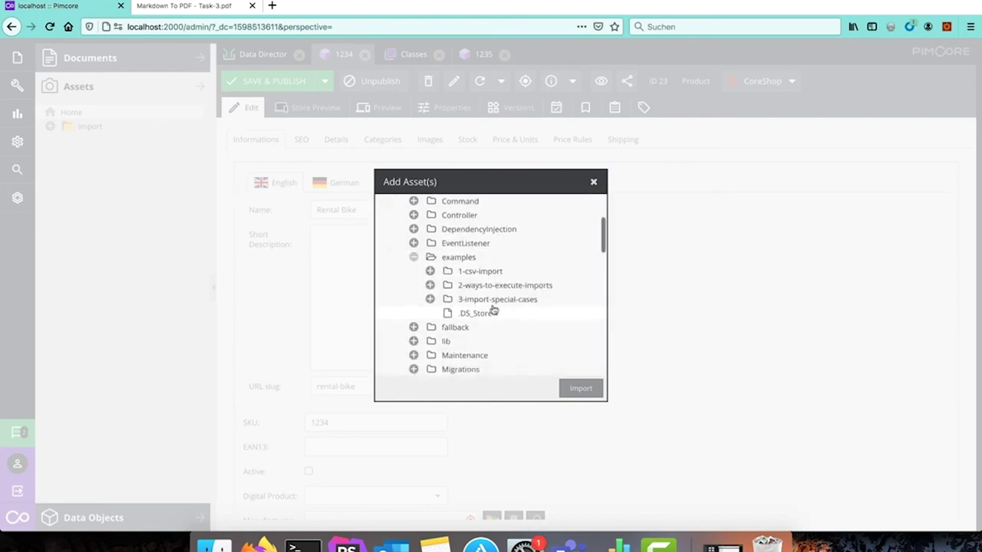
left_click(430, 299)
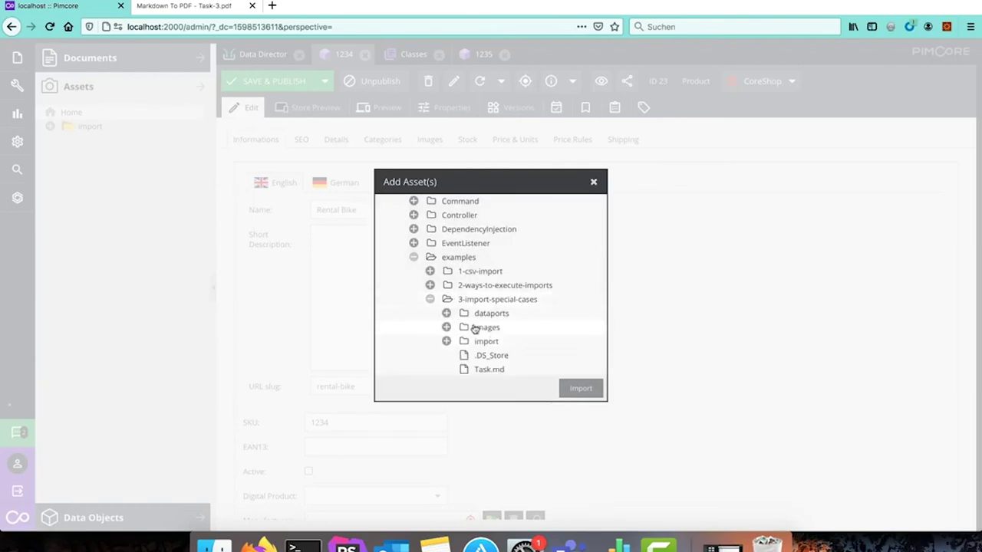
double_click(478, 328)
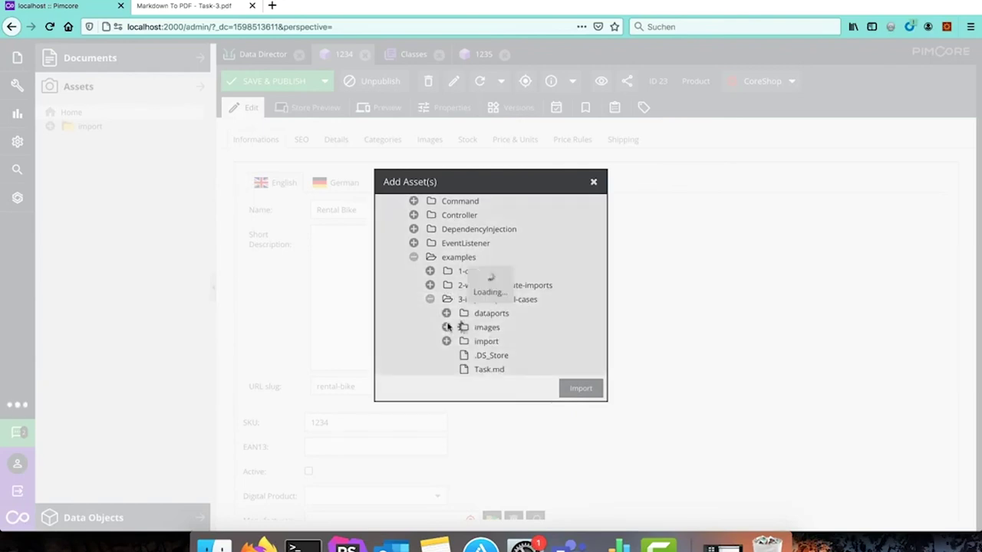
left_click(489, 328)
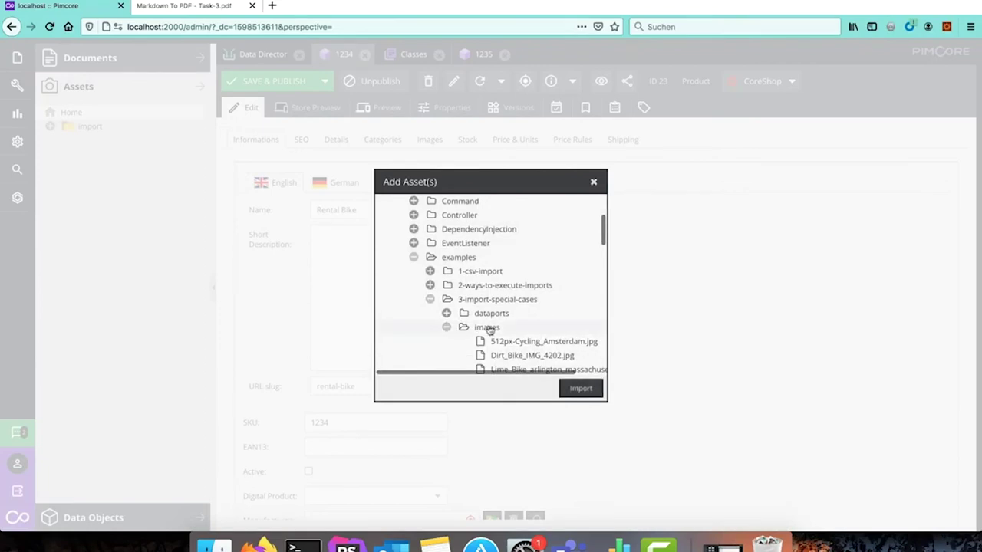
scroll(539, 322, "down", 2)
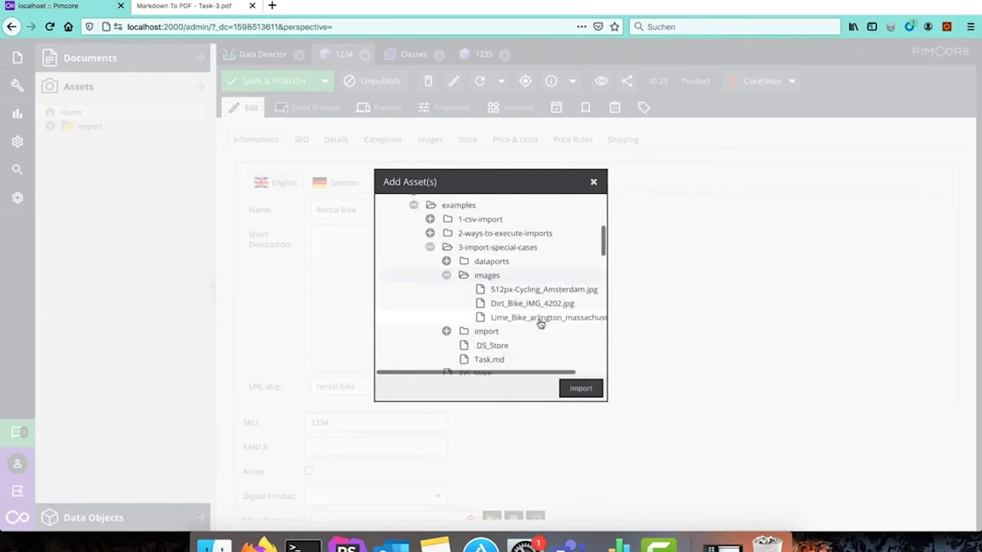
left_click(580, 389)
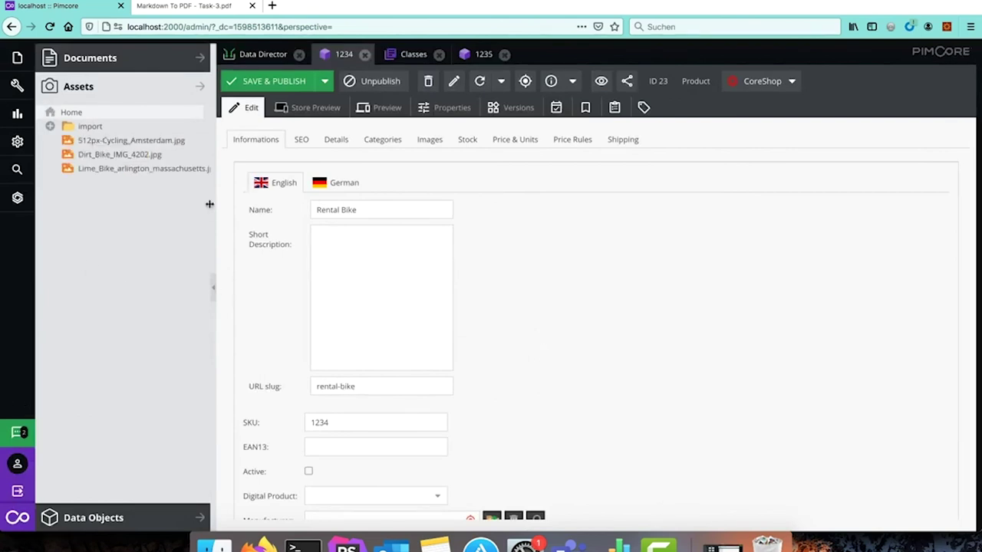
left_click_drag(209, 204, 240, 208)
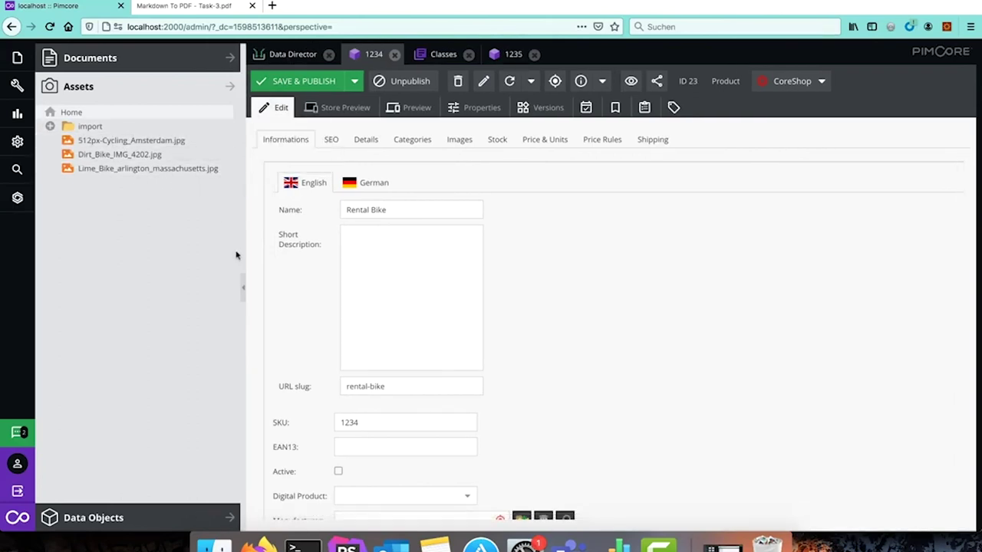
Step: Import from server into Home again, browsing to 3-import-special-cases and choosing the images folder
right_click(68, 112)
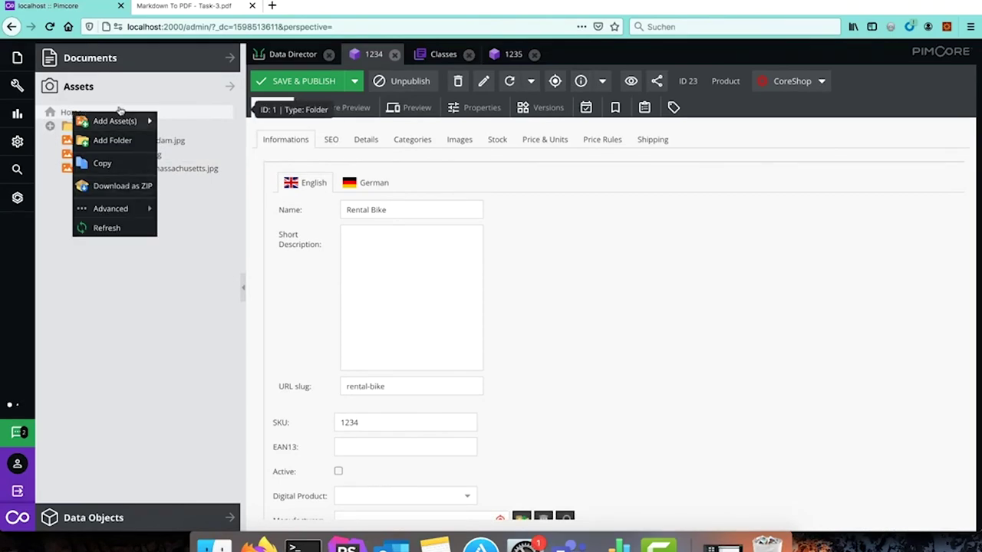
mouse_move(115, 120)
left_click(213, 184)
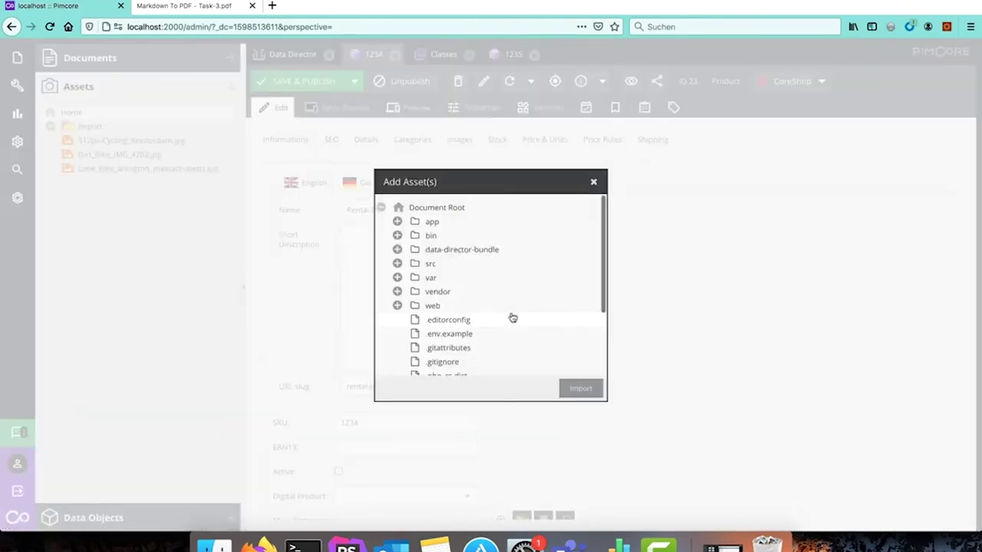
left_click(397, 249)
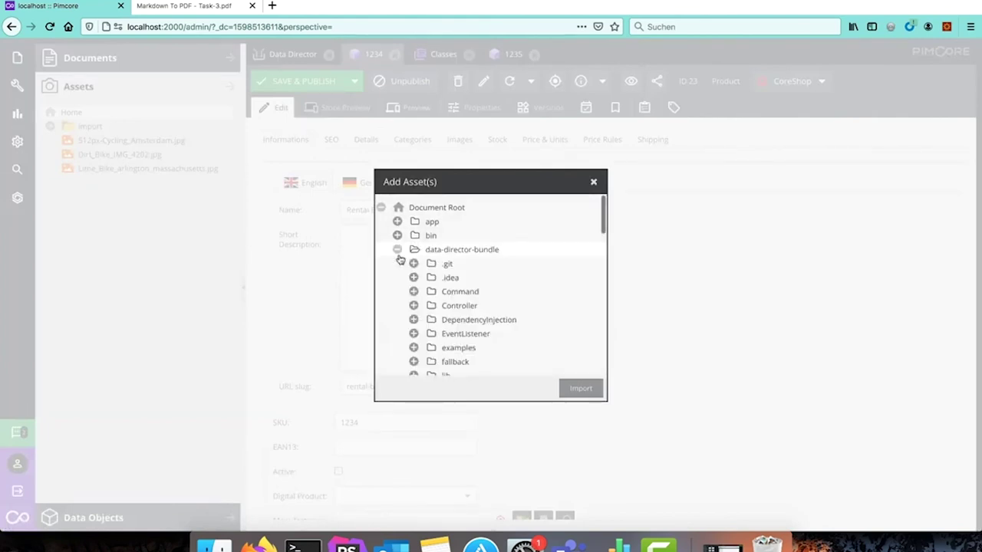
left_click(414, 347)
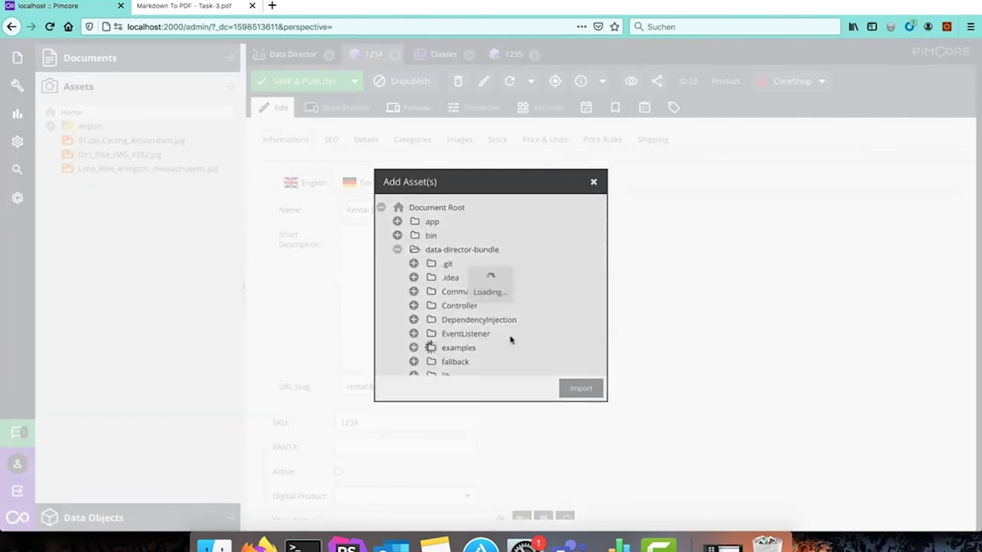
scroll(511, 340, "down", 3)
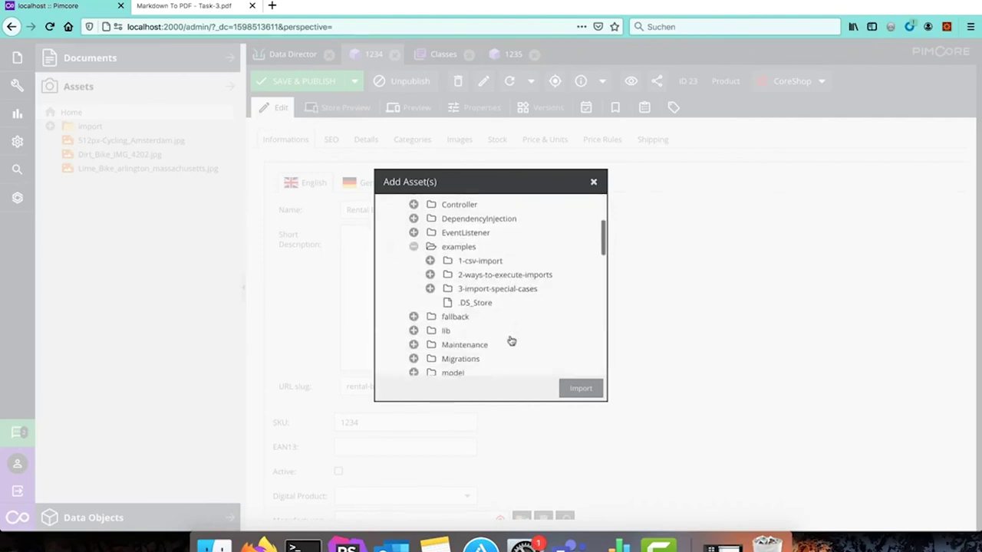
left_click(429, 289)
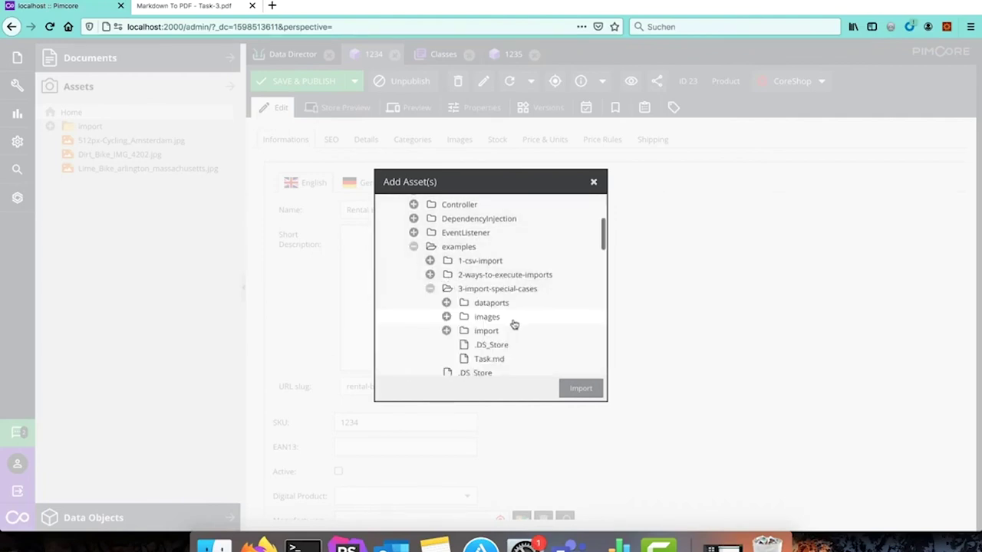
left_click(484, 319)
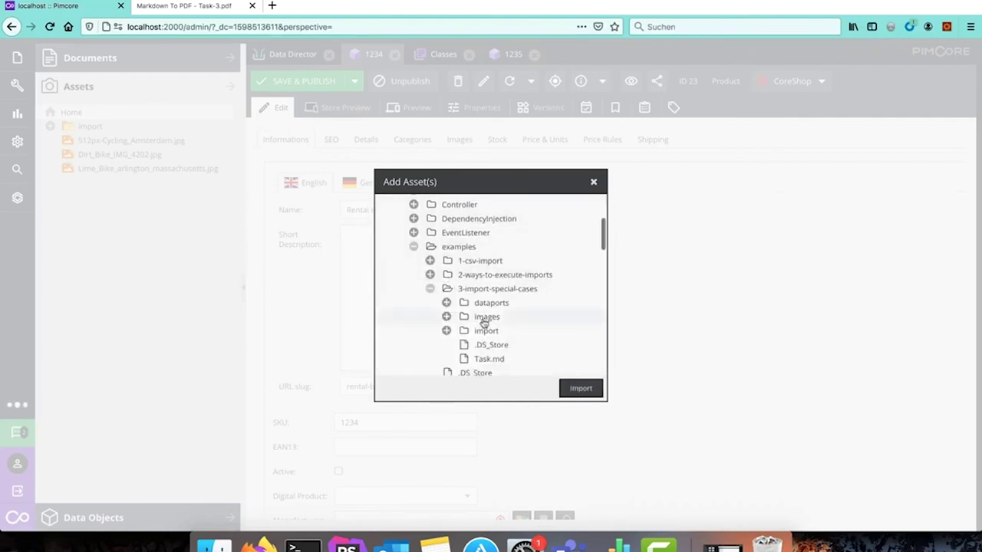
left_click(580, 388)
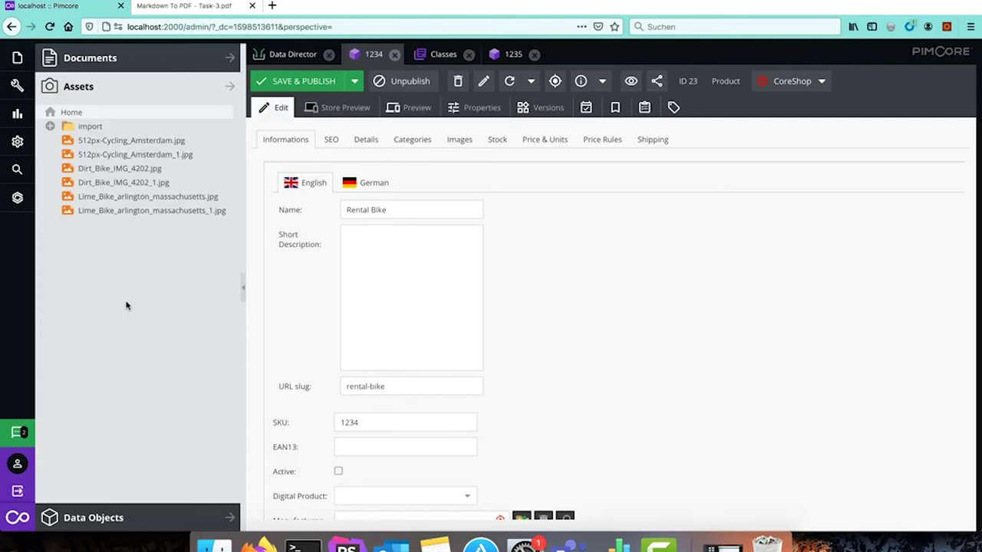
Step: Delete the six imported bike image assets, then go back to the Data Director tab
double_click(191, 143)
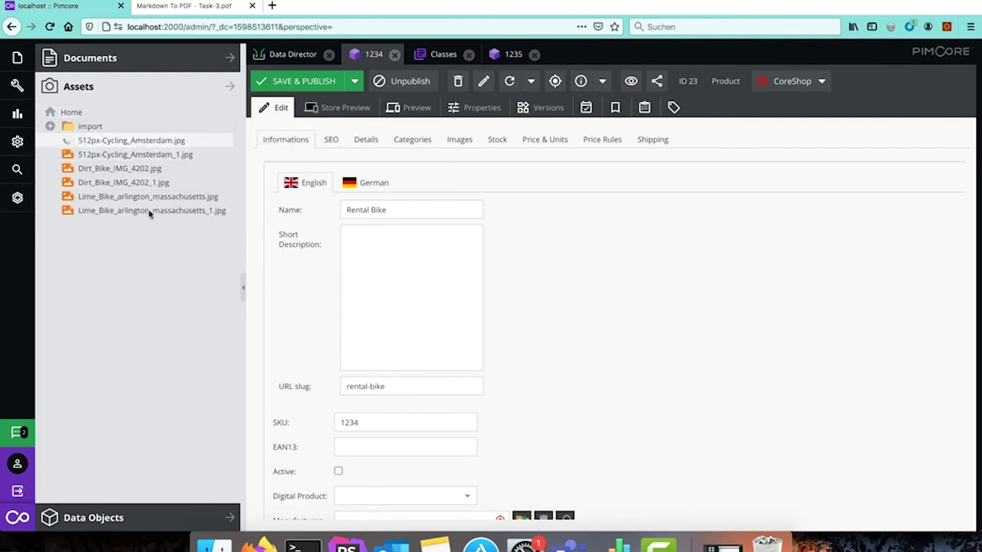
left_click_drag(136, 183, 169, 196)
left_click(169, 193)
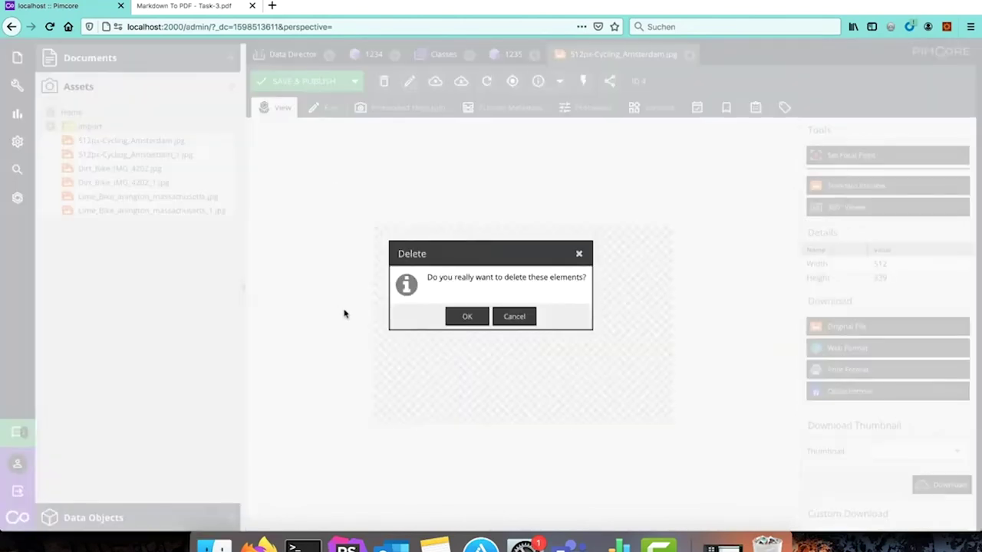
left_click(467, 316)
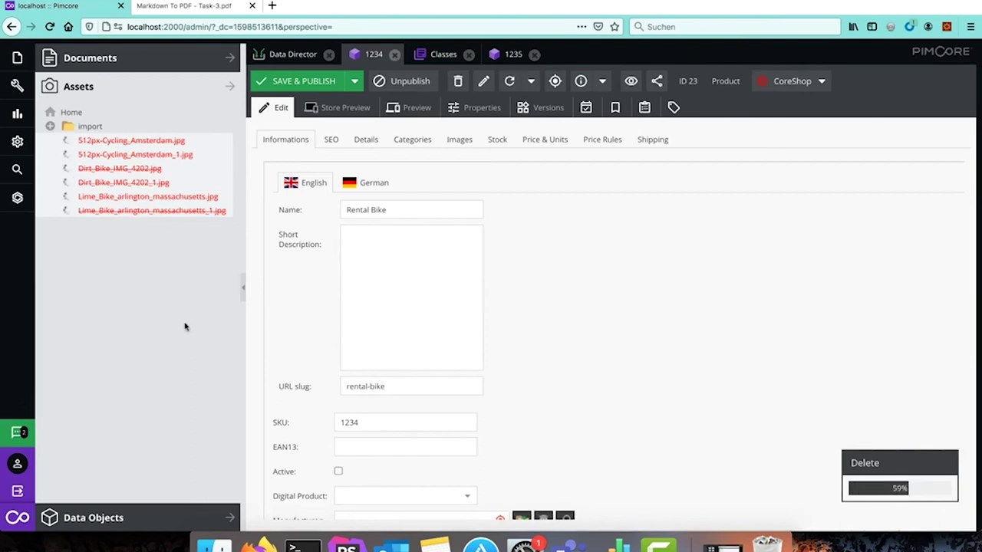
left_click(288, 54)
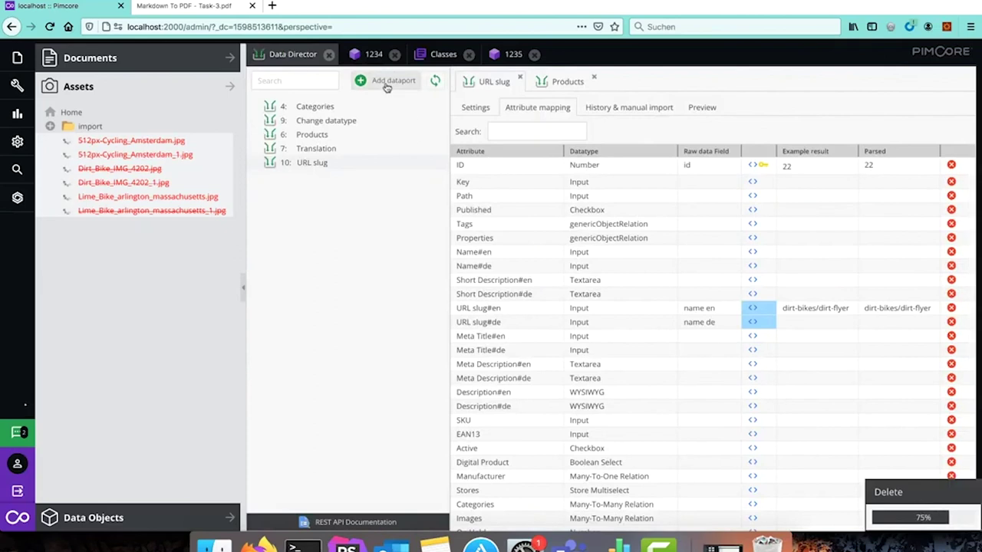
Step: Create a new dataport named Assets
left_click(386, 81)
type("Artikel")
left_click(466, 321)
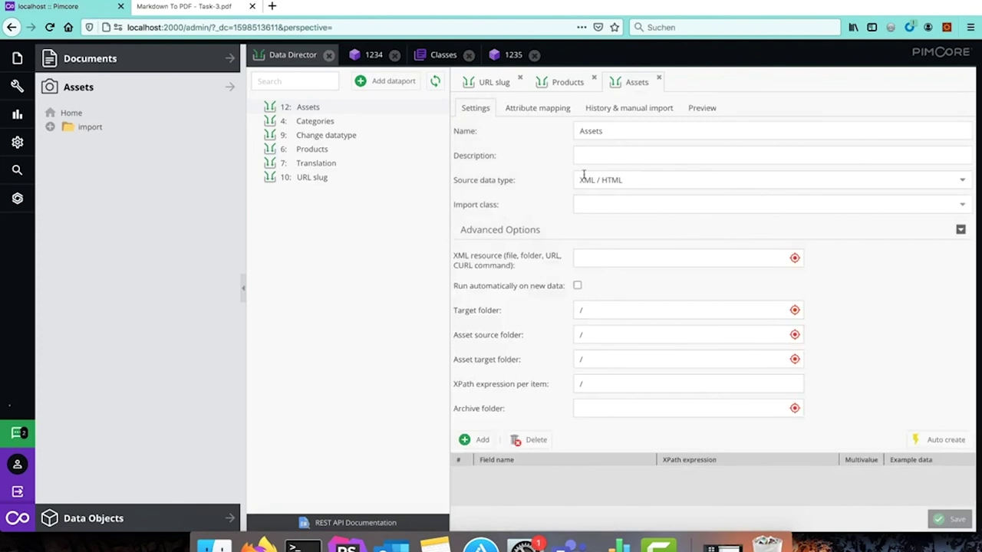
Step: Set its Source data type to File system and Import class to Asset
left_click(608, 179)
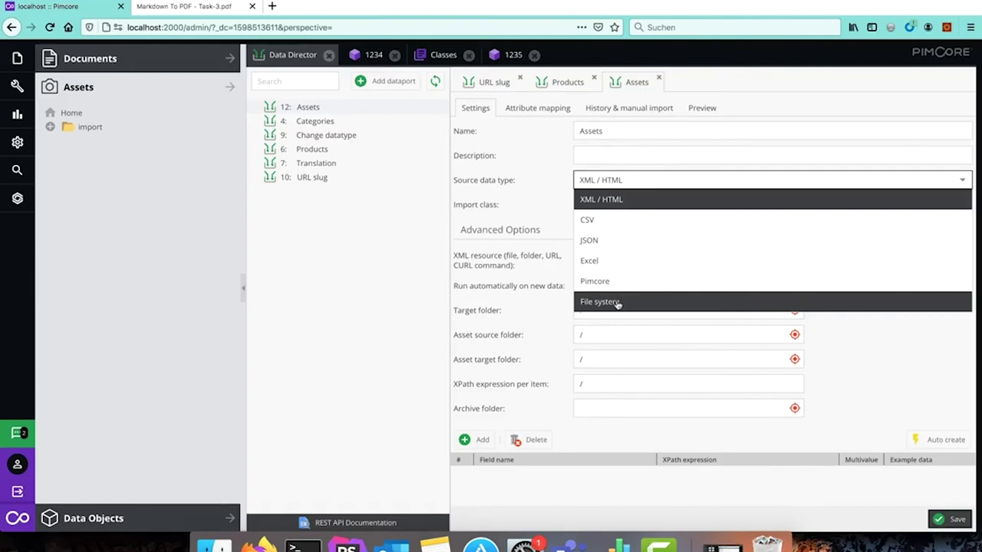
left_click(617, 302)
left_click(648, 202)
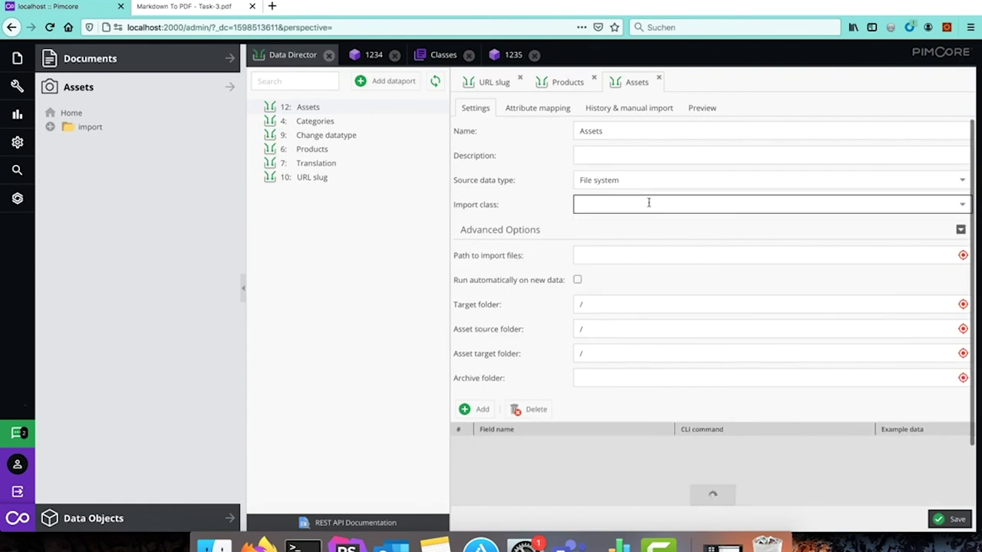
scroll(640, 288, "down", 3)
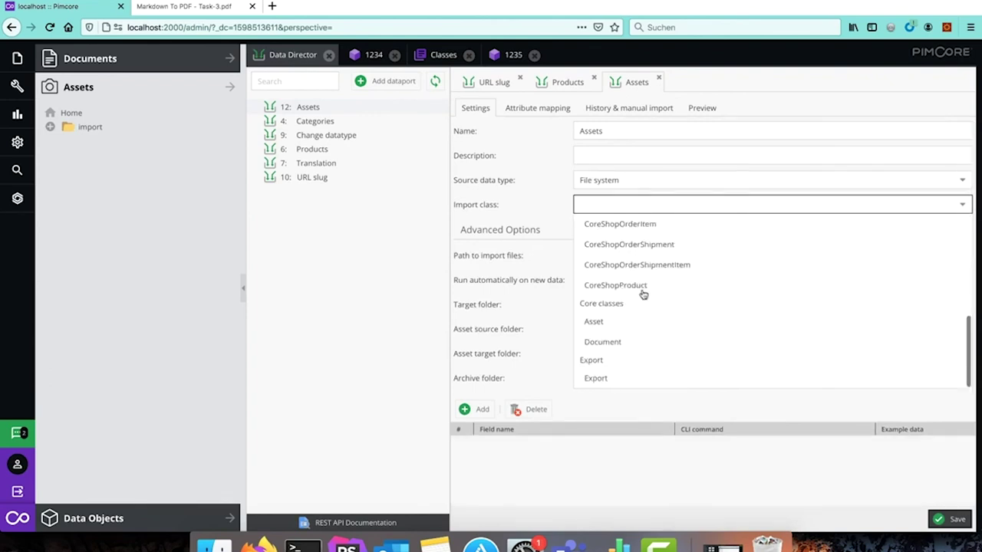
left_click(629, 328)
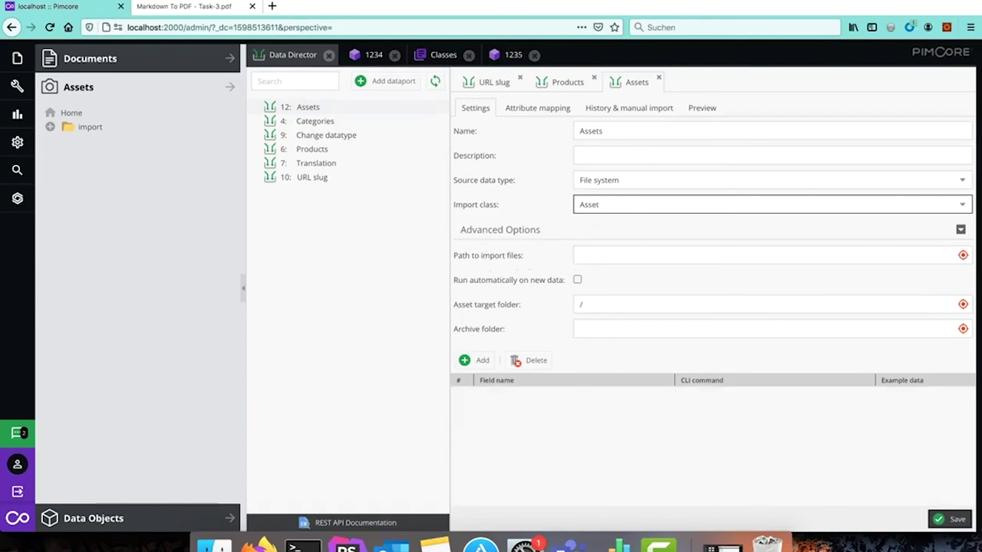
left_click(192, 11)
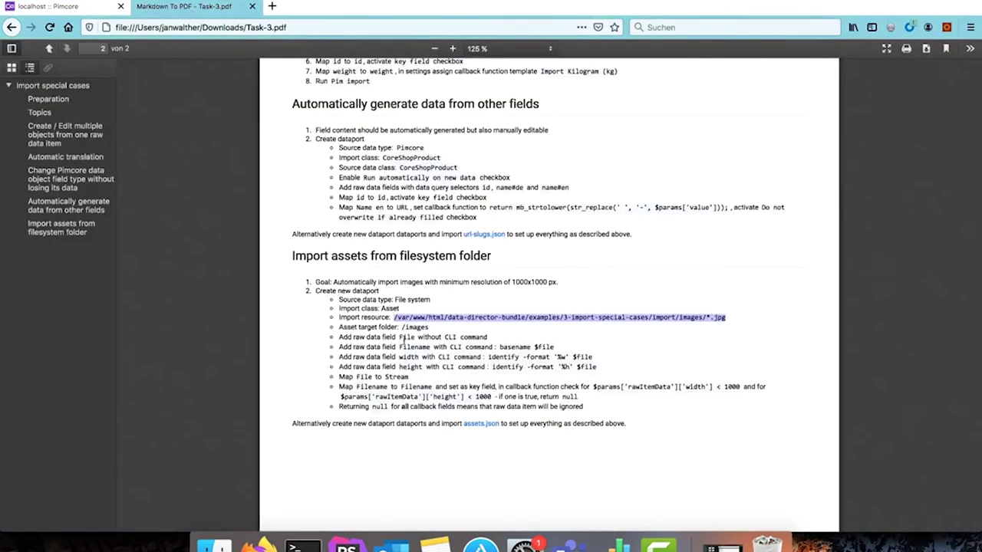
Step: Paste the PDF's .../3-import-special-cases/images/*.jpg path as import path and set asset target folder to /
left_click(475, 269)
left_click_drag(394, 316, 724, 318)
left_click(54, 5)
left_click(605, 254)
type("/var/www/html/data-director-bundle/examples/3-import-special-cases/images/*.jpg")
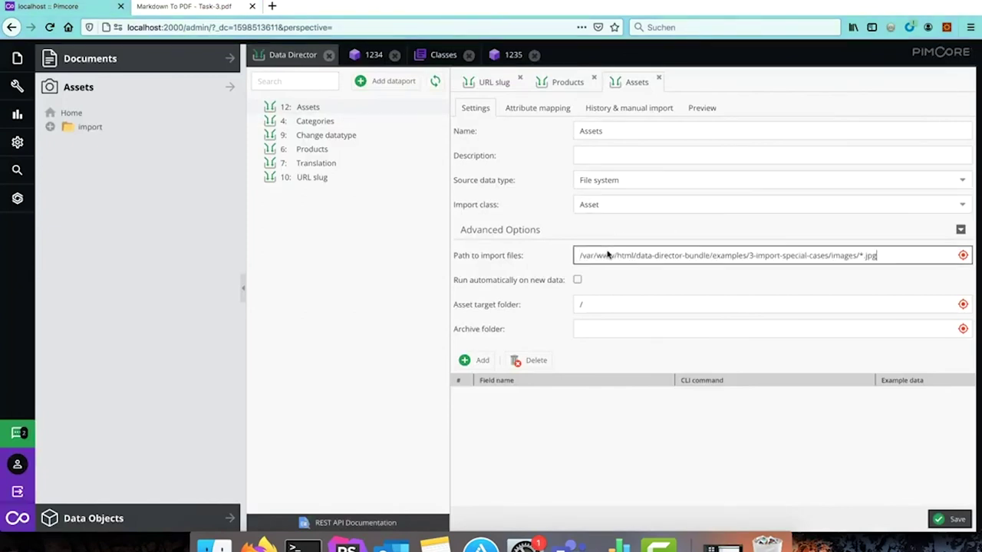
left_click(587, 311)
type("/")
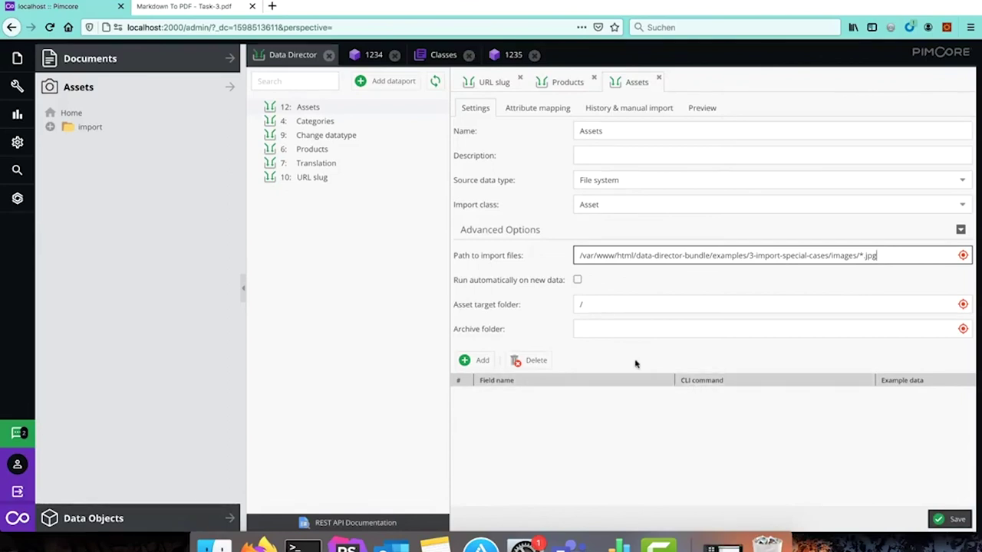
Step: Add a raw data field Filename with CLI command basename $file
left_click(482, 361)
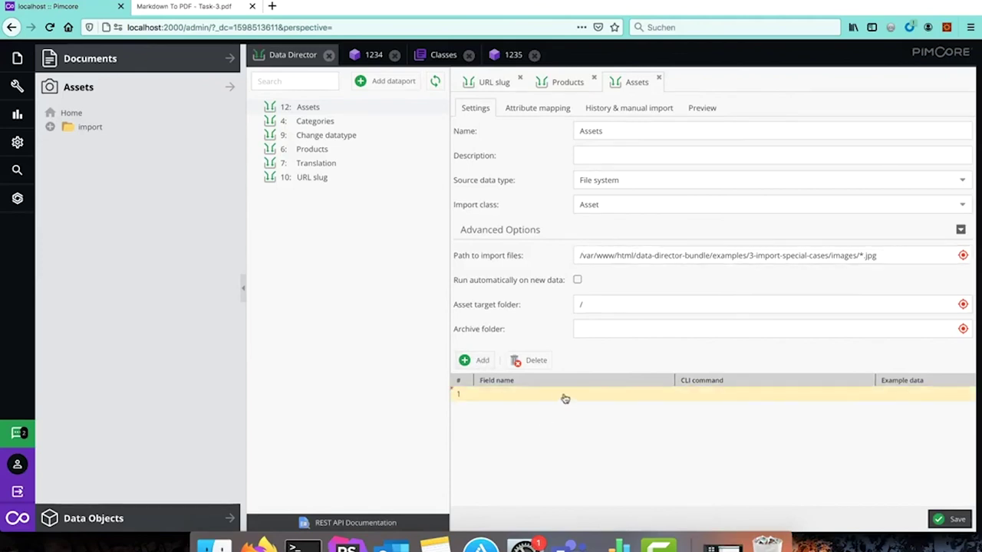
double_click(565, 399)
type("Filename")
left_click(700, 396)
type("basename ")
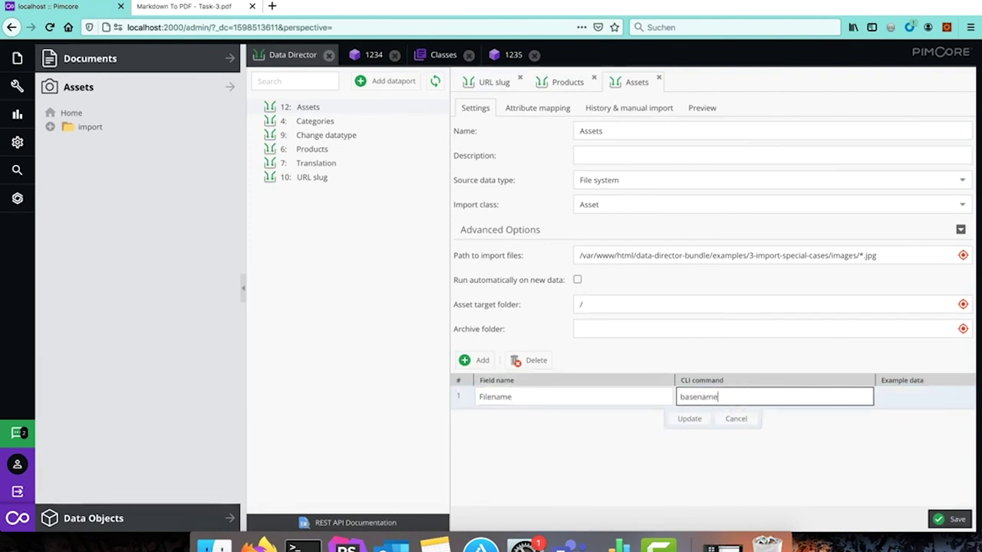
type("$file")
left_click_drag(719, 396, 749, 396)
left_click(685, 419)
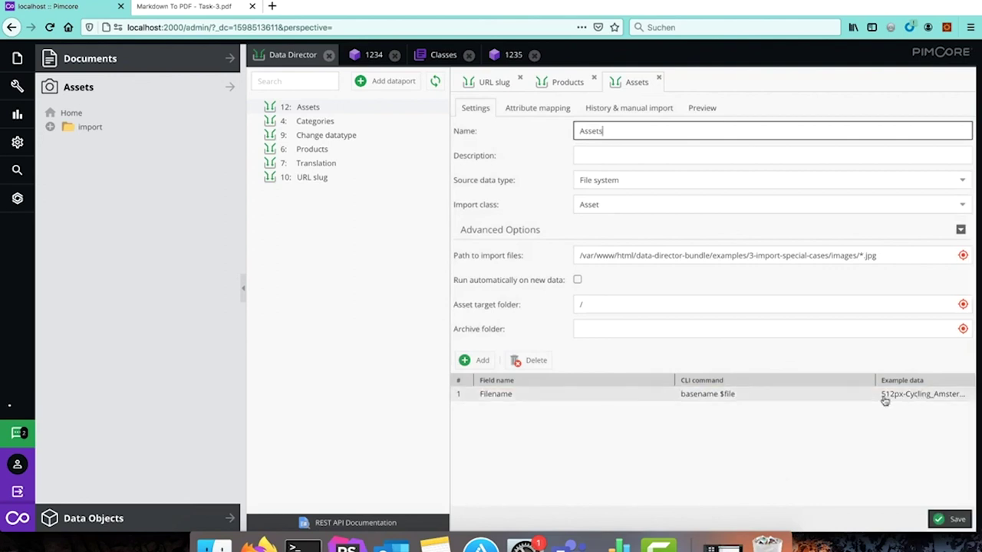
Step: Select the whole import path and switch over to the Terminal
left_click(886, 259)
key("super+a")
key("super+c")
left_click(302, 546)
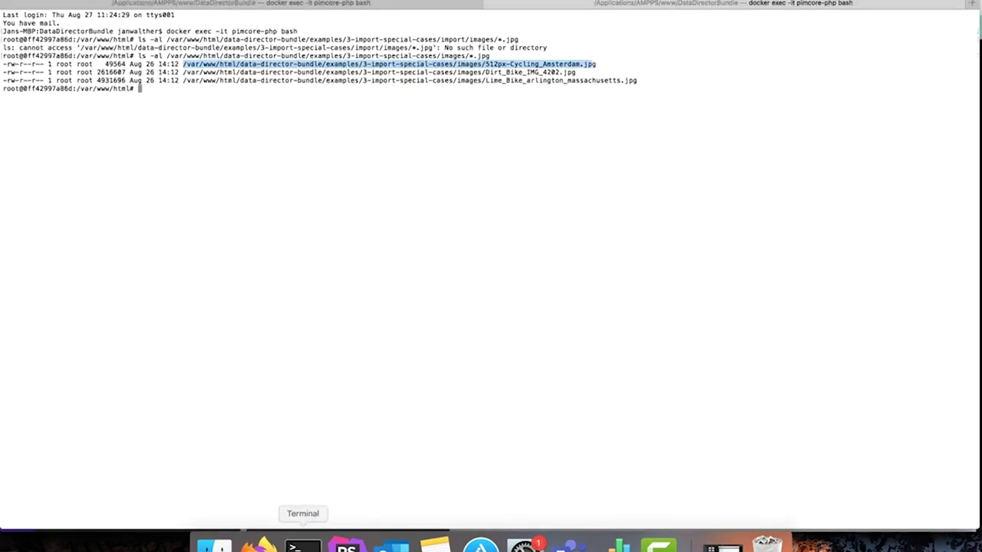
Step: Run ls -la on the images/*.jpg import path, confirm three JPGs, then return to Firefox
left_click(408, 283)
type("ls -la")
key("super+v")
key("Return")
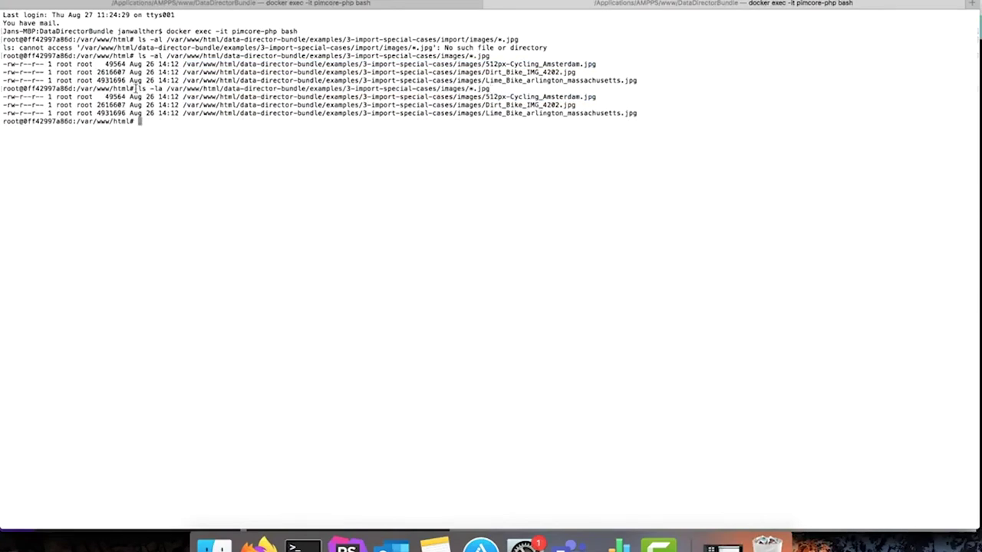
left_click_drag(139, 88, 167, 89)
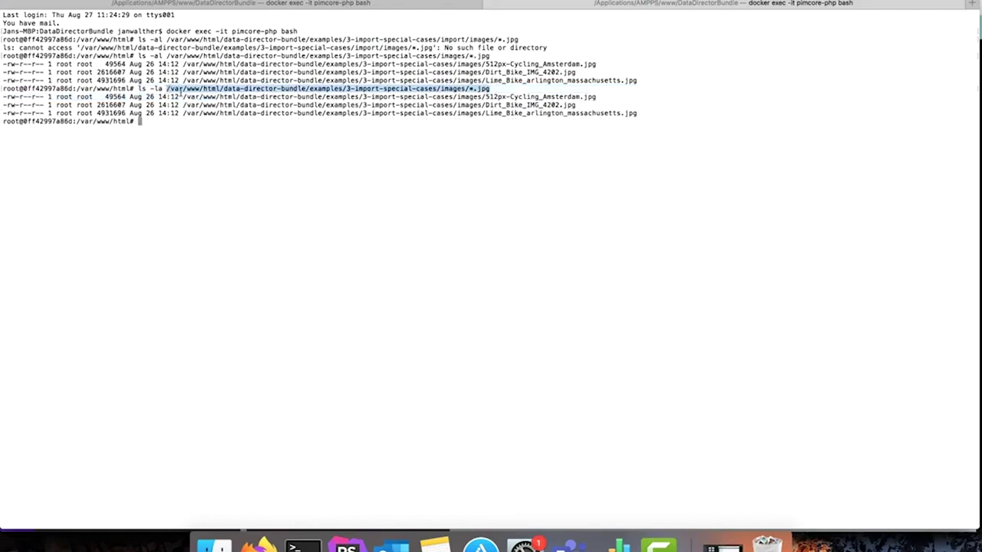
left_click_drag(183, 97, 637, 115)
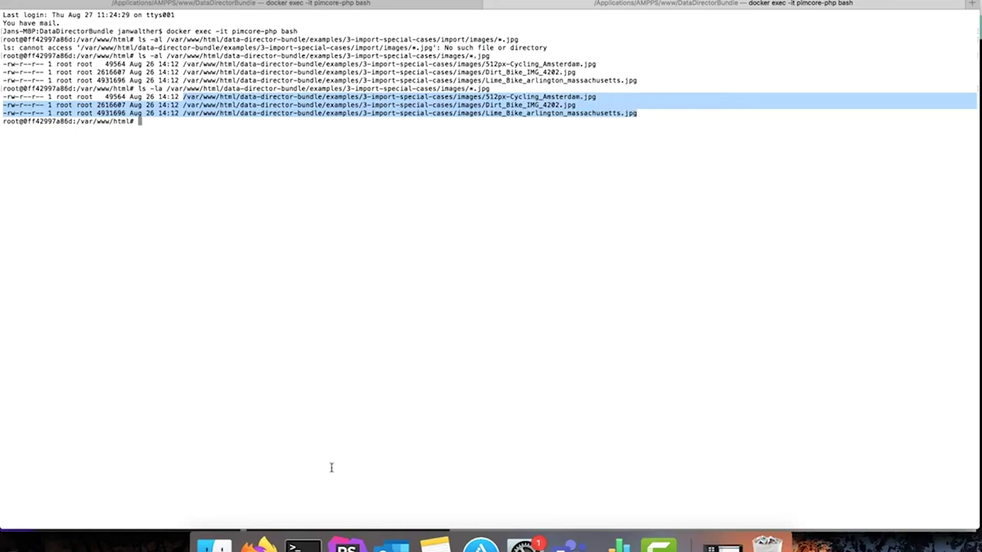
left_click(259, 546)
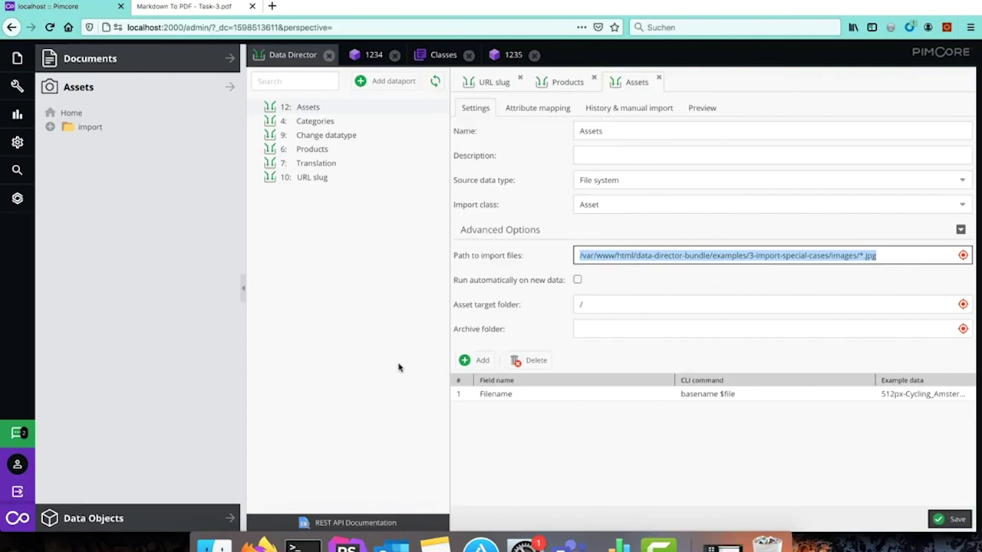
Step: Check the goal in the Task-3 PDF and add a second field row named Width
left_click(184, 6)
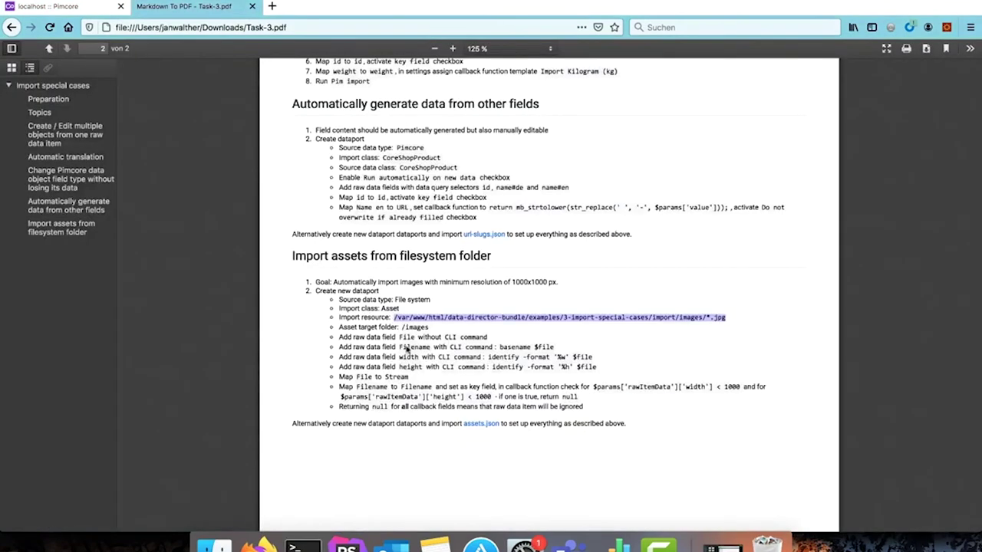
left_click_drag(315, 281, 469, 282)
left_click_drag(567, 290, 563, 286)
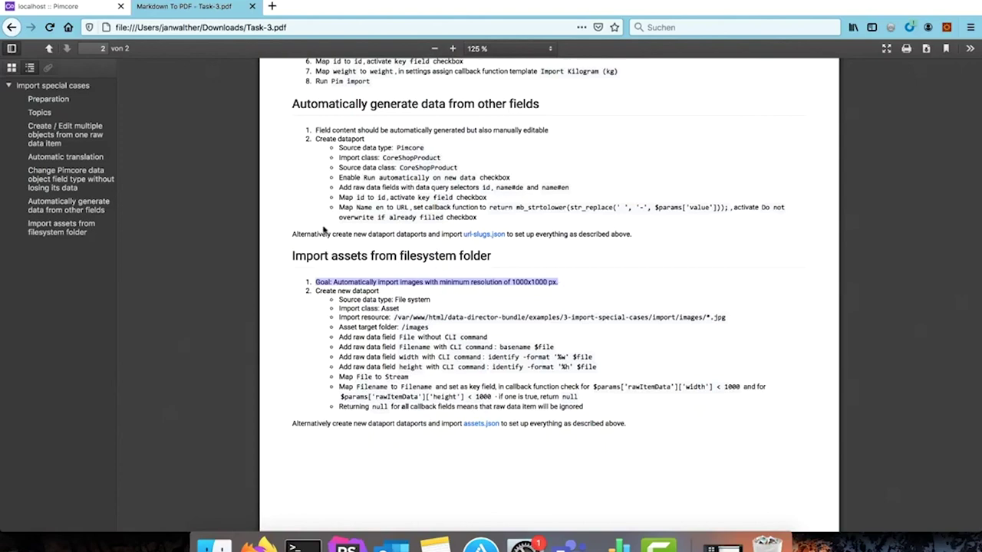
left_click(54, 5)
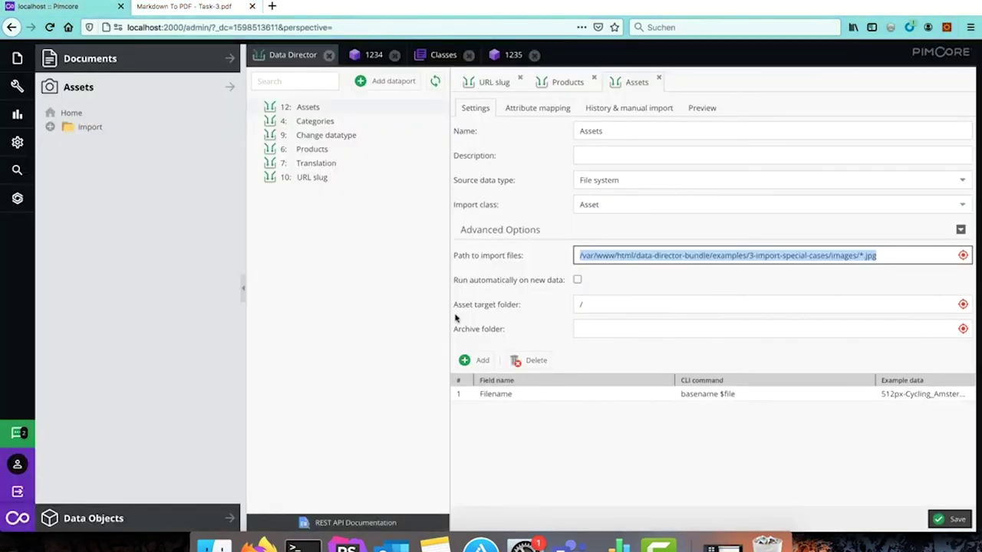
left_click(473, 362)
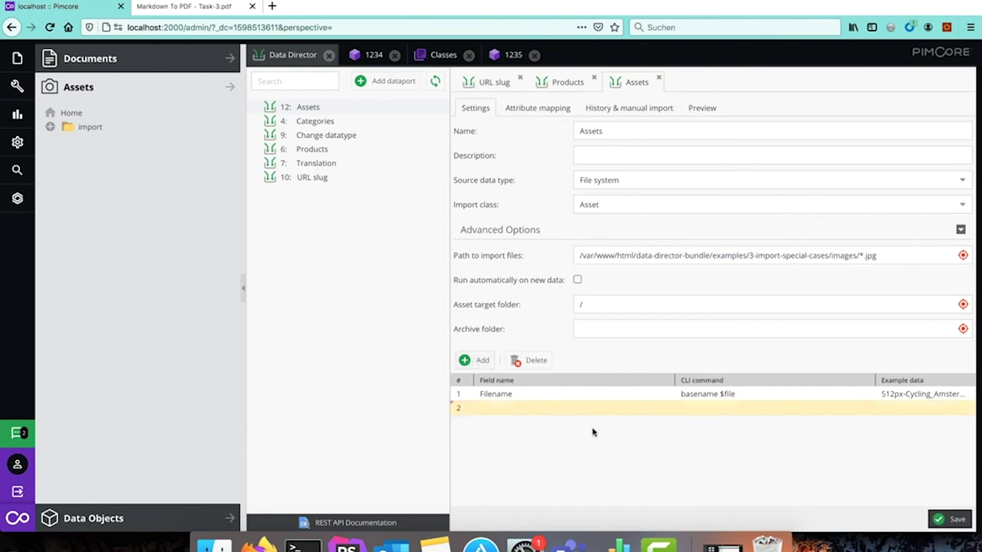
double_click(527, 407)
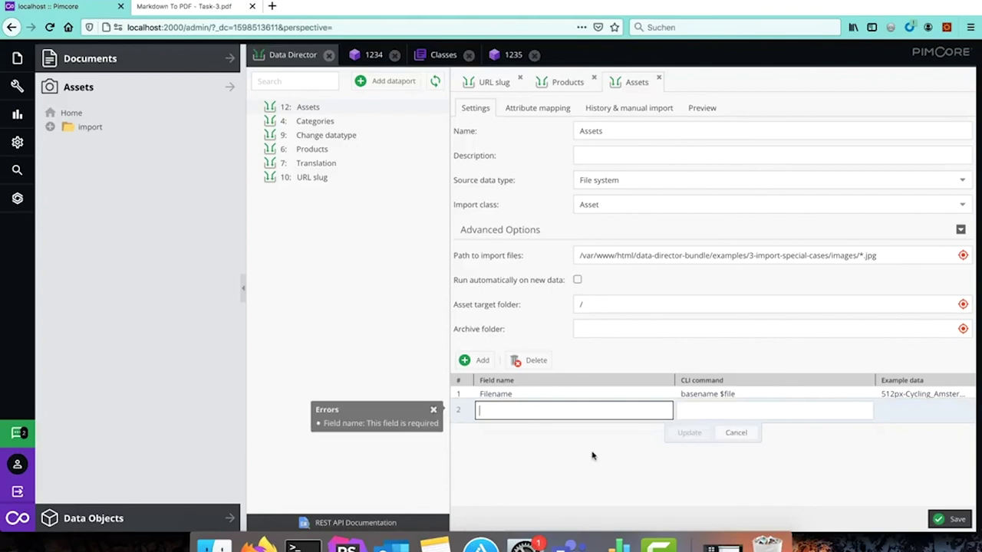
type("Width")
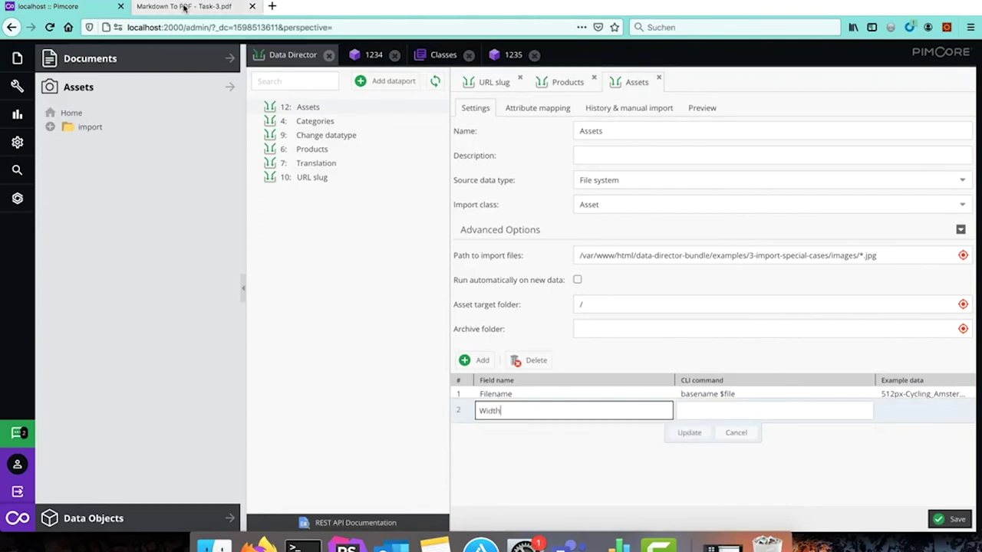
Step: Paste identify -format '%w' $file from the PDF as Width's CLI command and commit the row
left_click(184, 7)
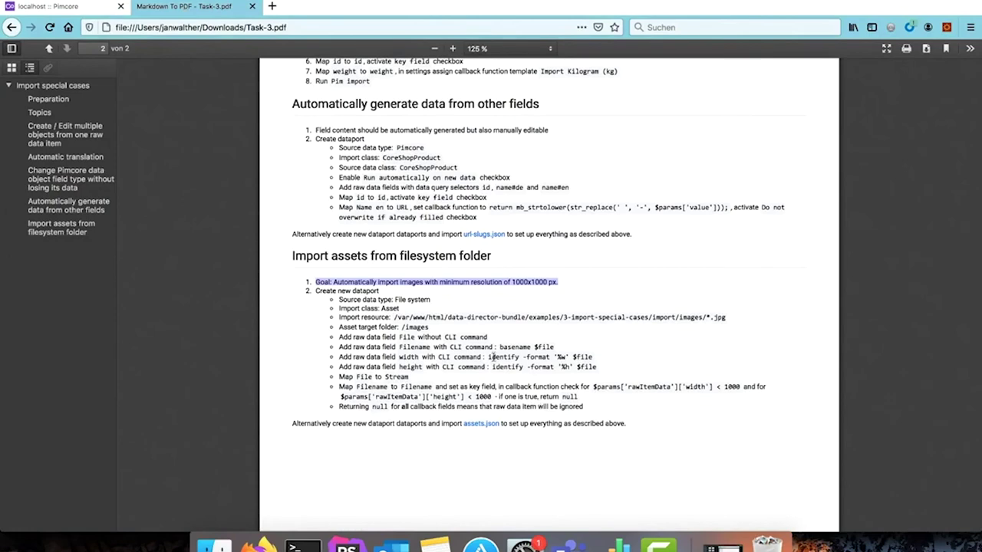
left_click_drag(488, 356, 591, 360)
key("super+c")
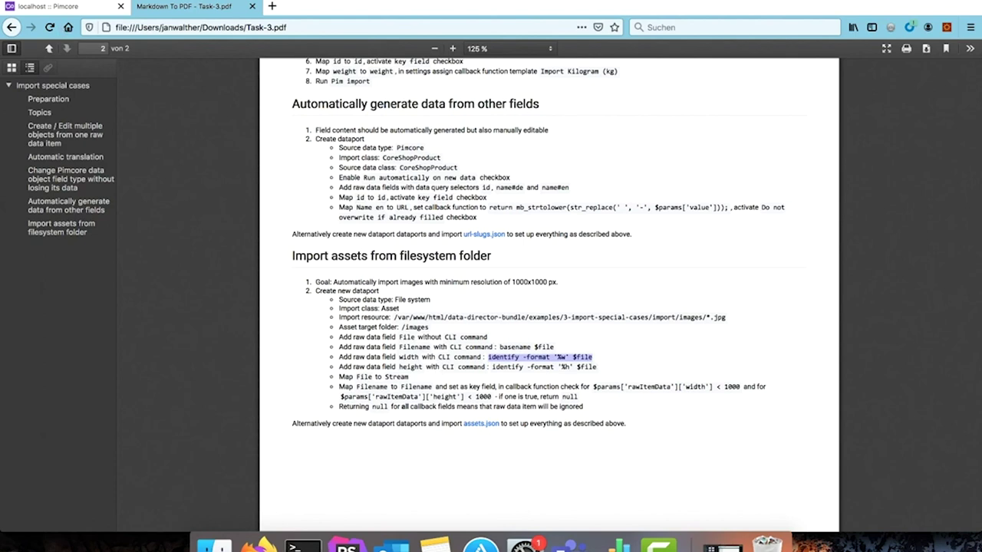
left_click(50, 6)
left_click(727, 412)
key("super+v")
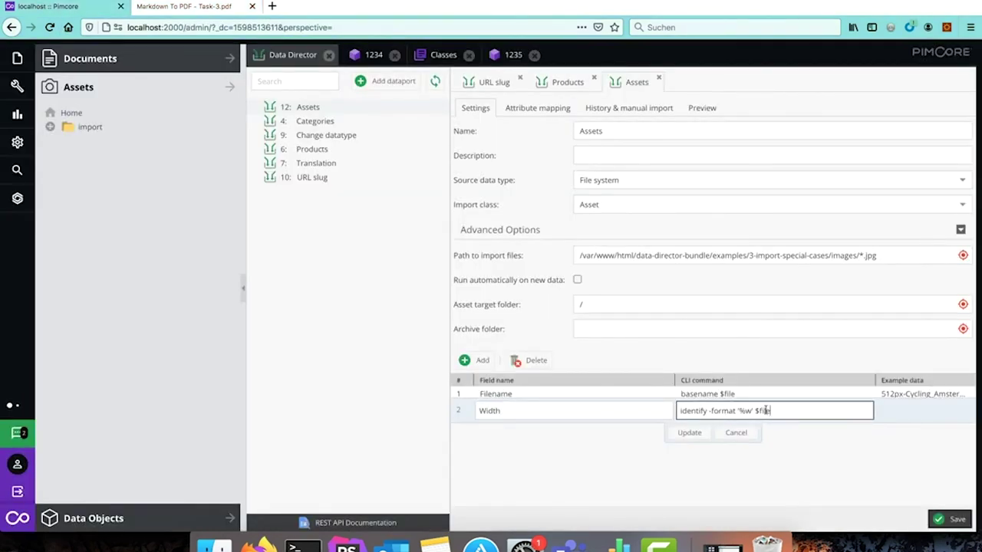
left_click_drag(707, 412, 752, 410)
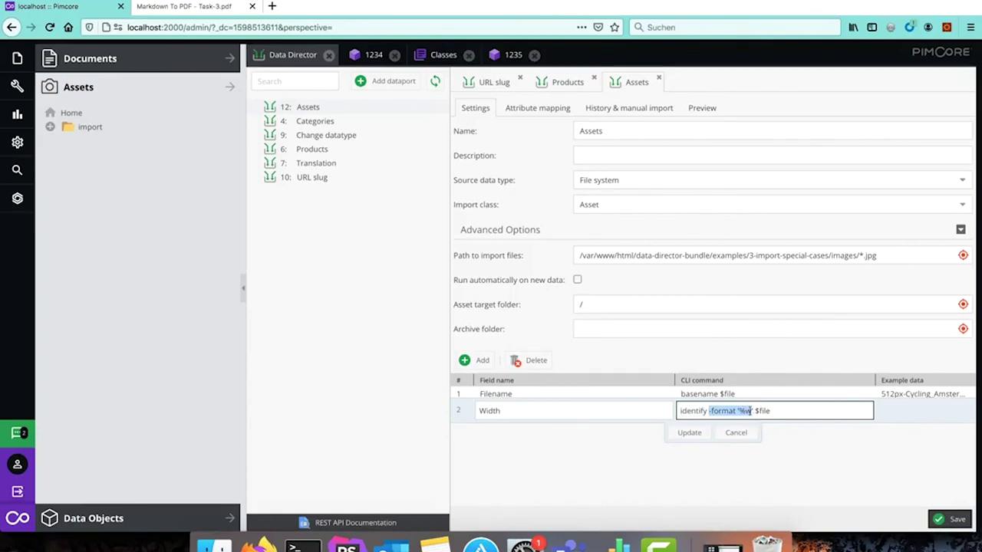
left_click_drag(755, 411, 777, 411)
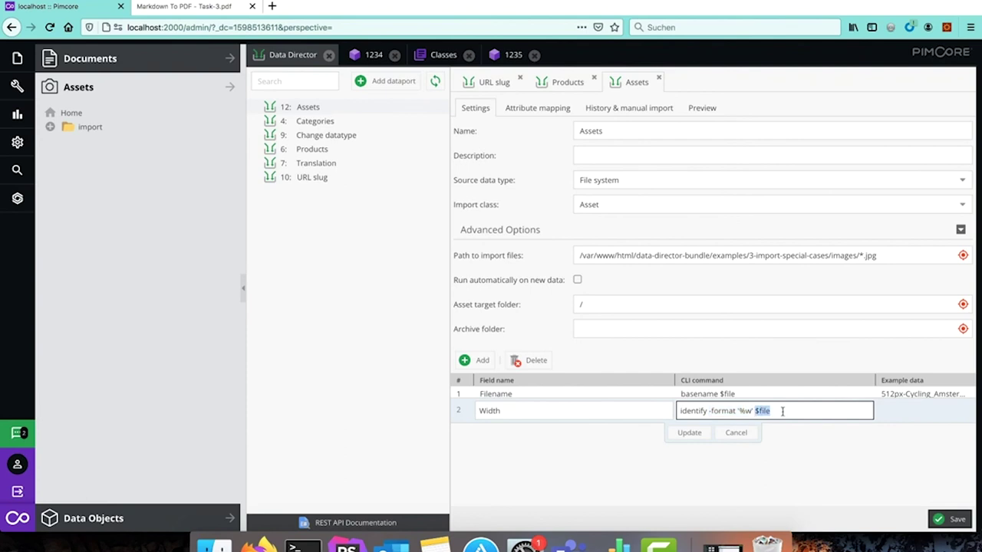
left_click(688, 433)
double_click(558, 424)
Step: Name row 3 Height with CLI command identify -format '%h' $file, then save the dataport
type("Height")
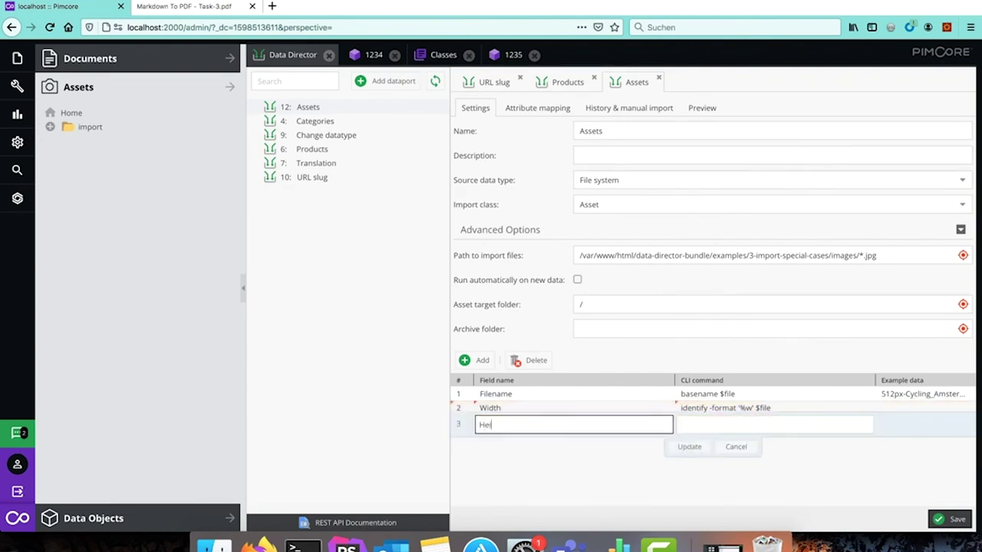
left_click(706, 426)
key("super+v")
key("Left")
key("Left")
key("Left")
key("Left")
key("Left")
key("Left")
key("Left")
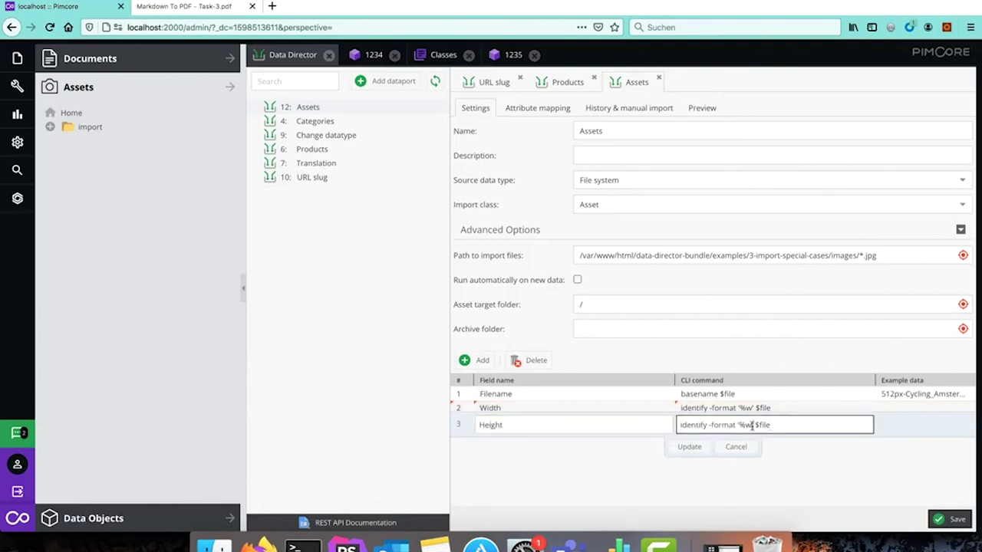
key("BackSpace")
type("h")
left_click(688, 446)
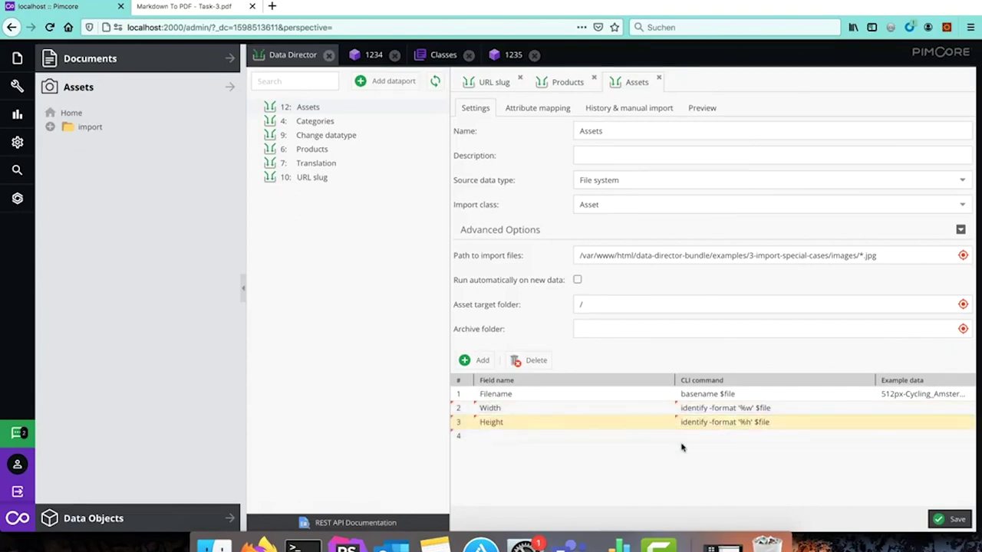
left_click(938, 520)
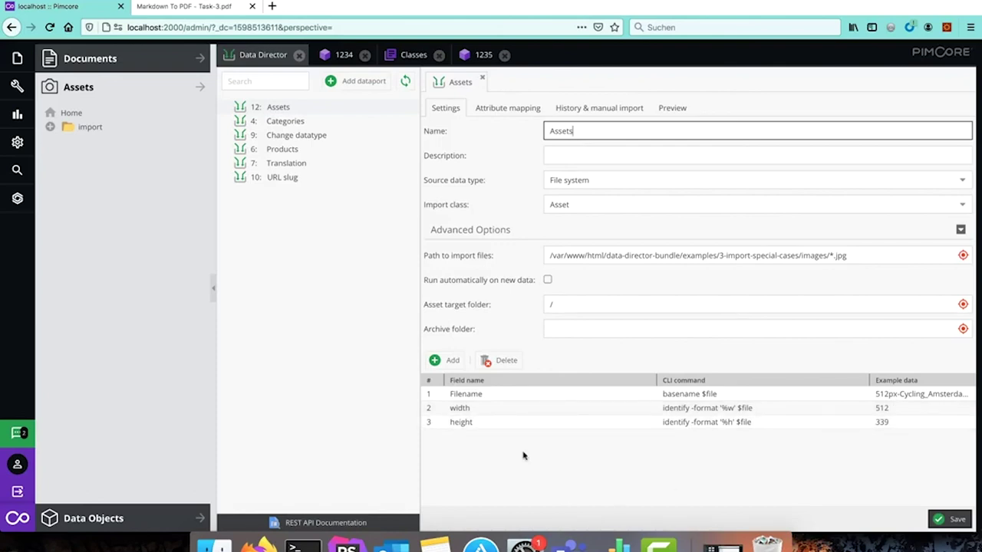
Step: Add a fourth field named File with no command and save the dataport again
left_click(448, 362)
double_click(504, 439)
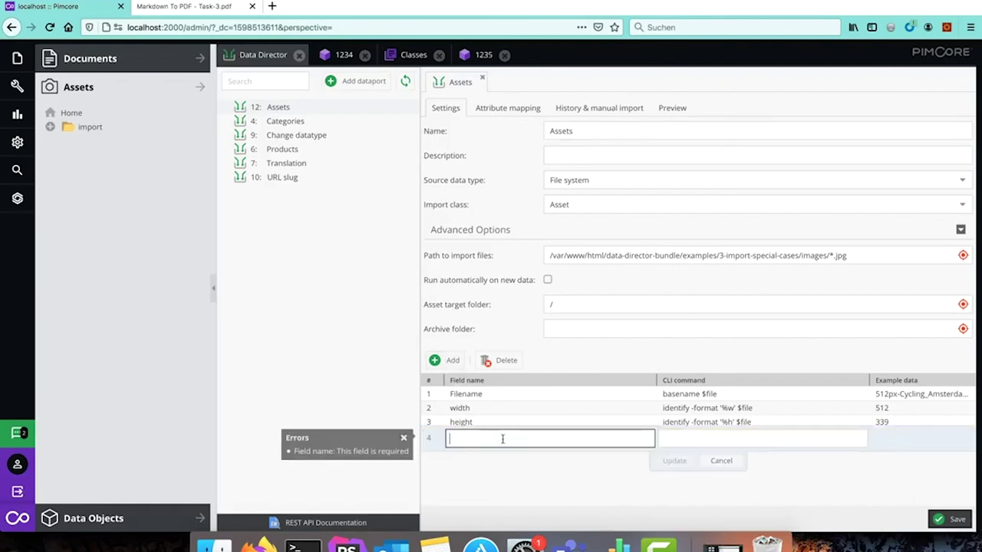
type("File")
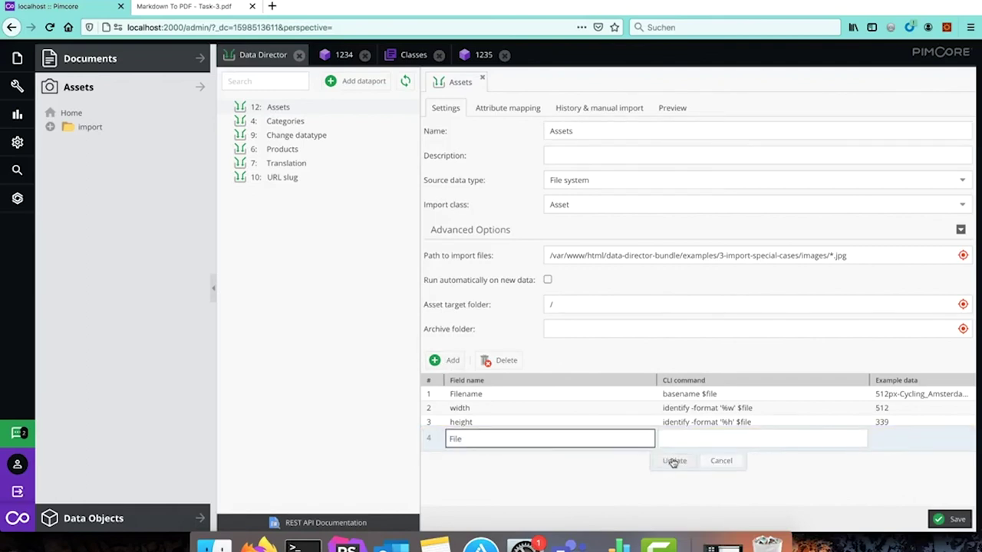
left_click(673, 461)
left_click(948, 522)
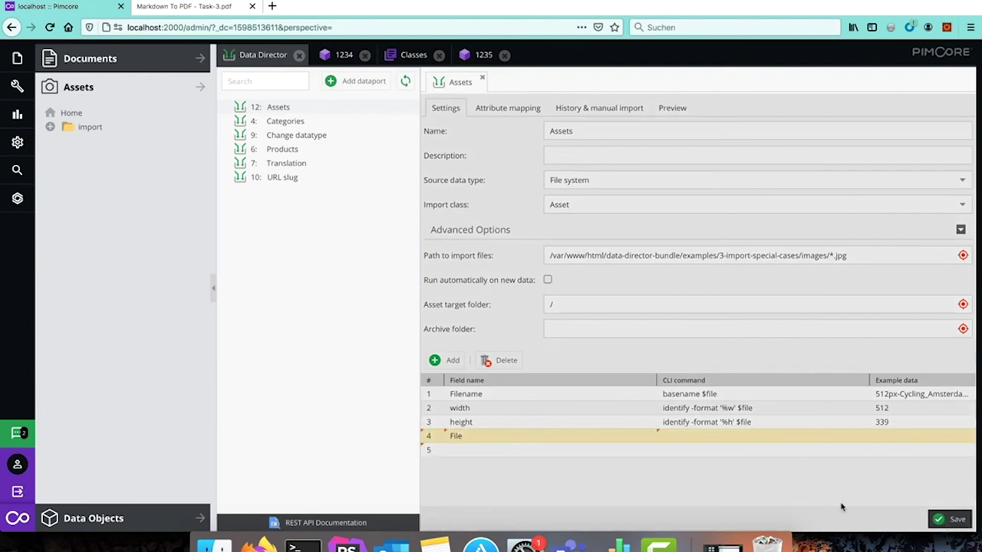
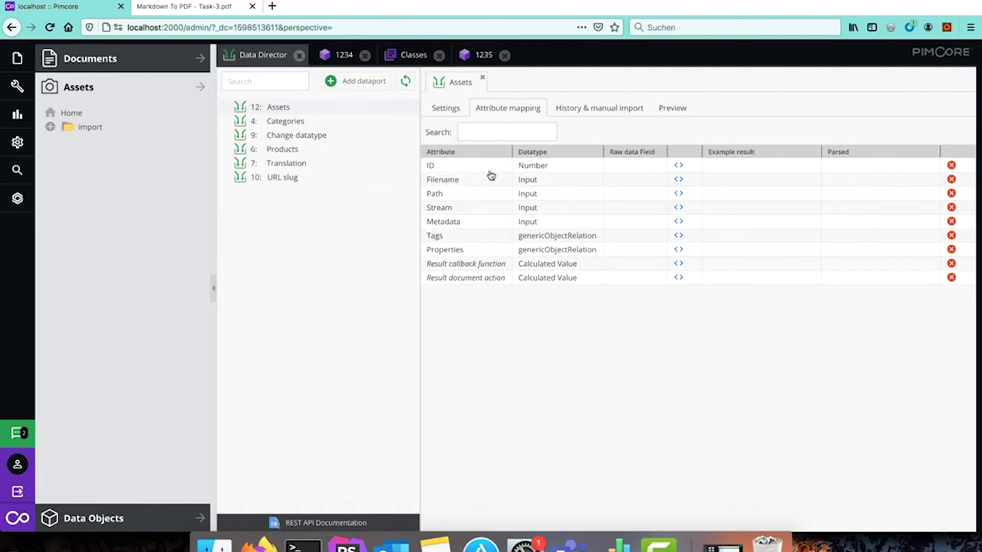
Step: Map the raw Filename field to the Filename attribute and mark it as the key attribute
left_click(654, 183)
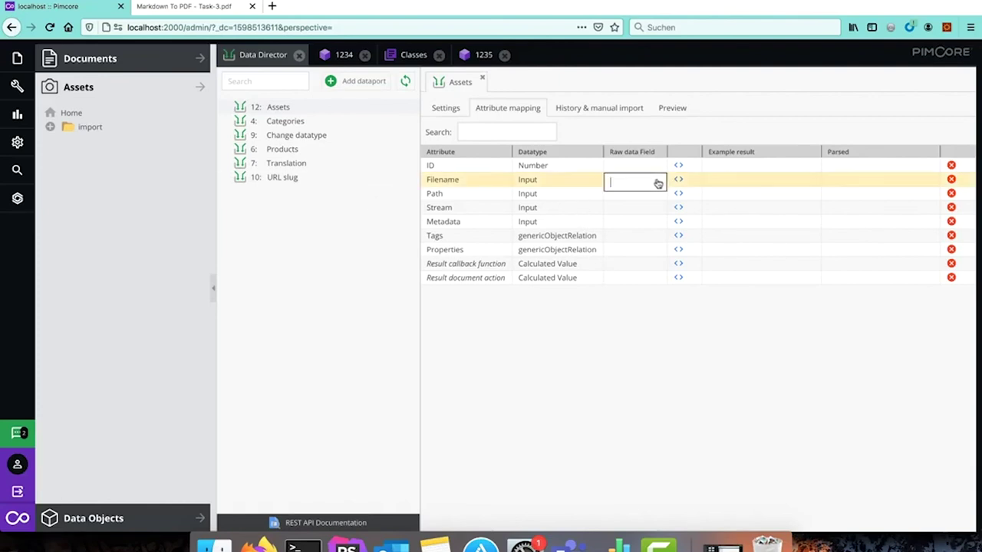
left_click(656, 182)
left_click(638, 202)
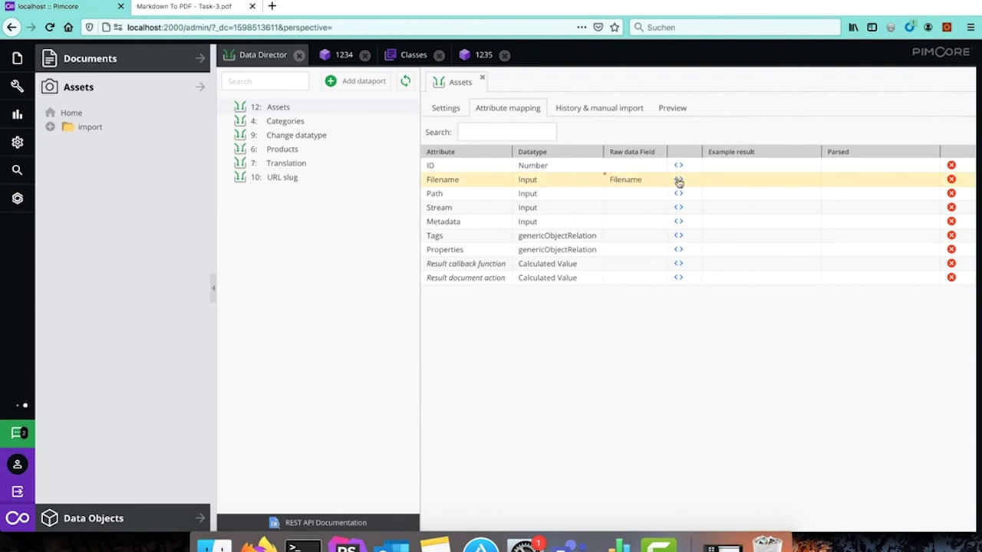
left_click(679, 181)
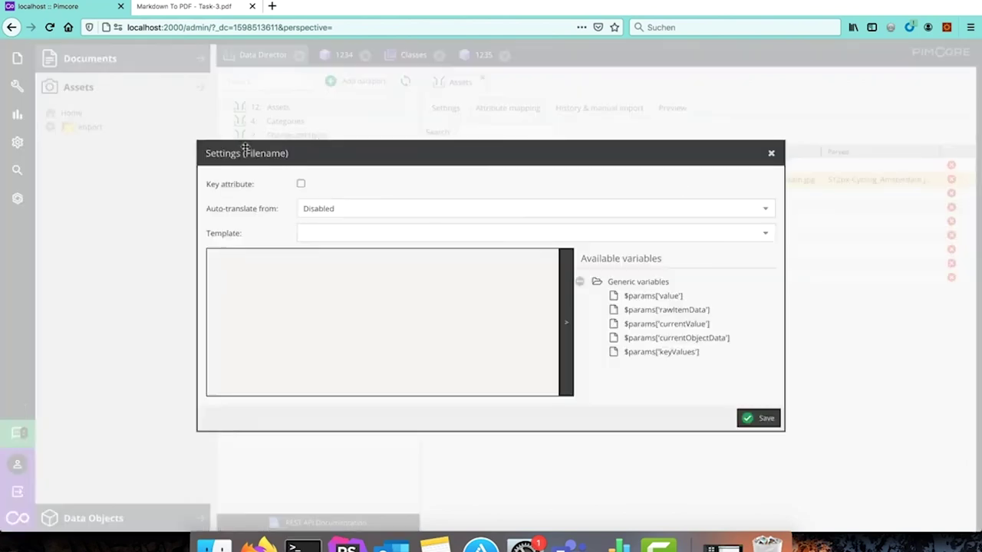
left_click(302, 185)
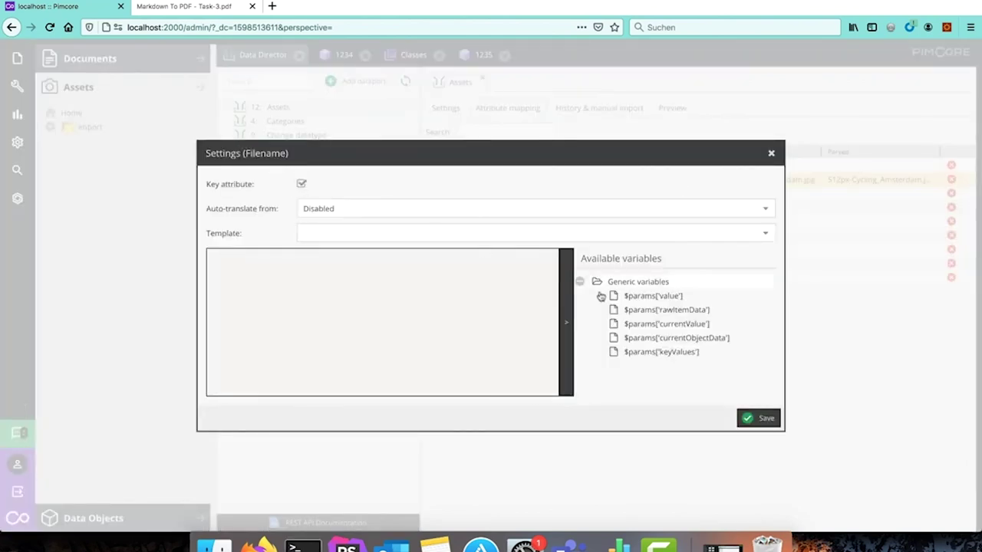
left_click(761, 418)
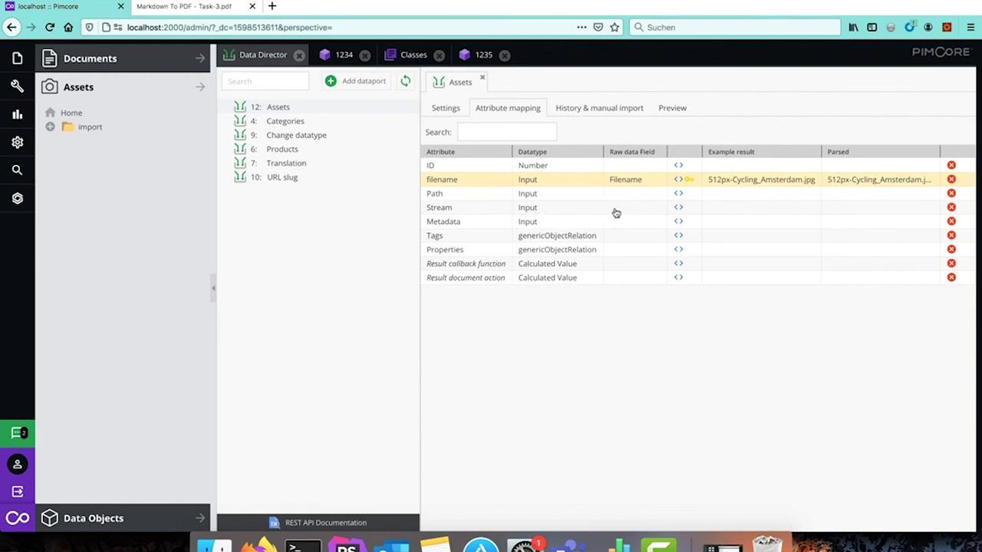
Step: Map the raw File field to Stream and widen Example result to show the temporary file path
left_click(660, 212)
left_click(658, 211)
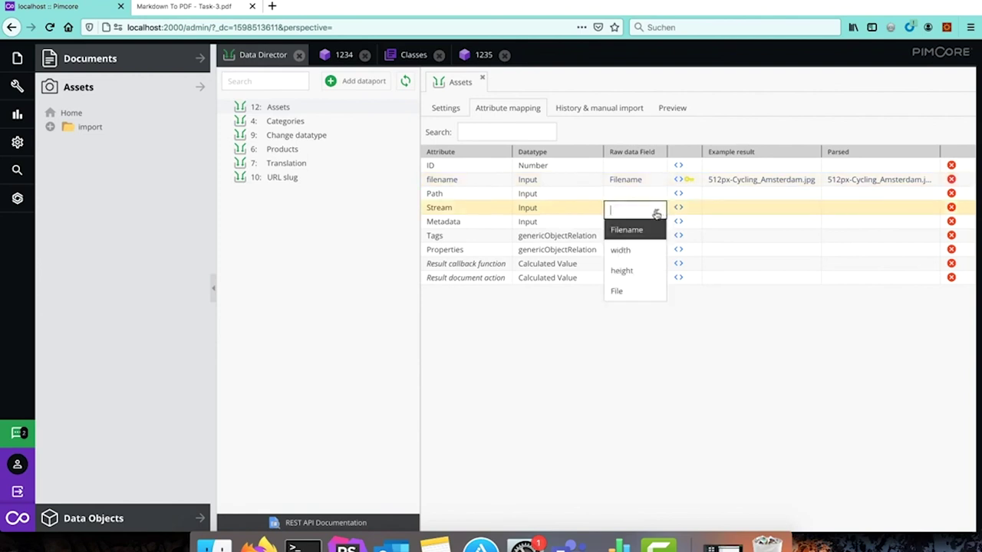
left_click(619, 292)
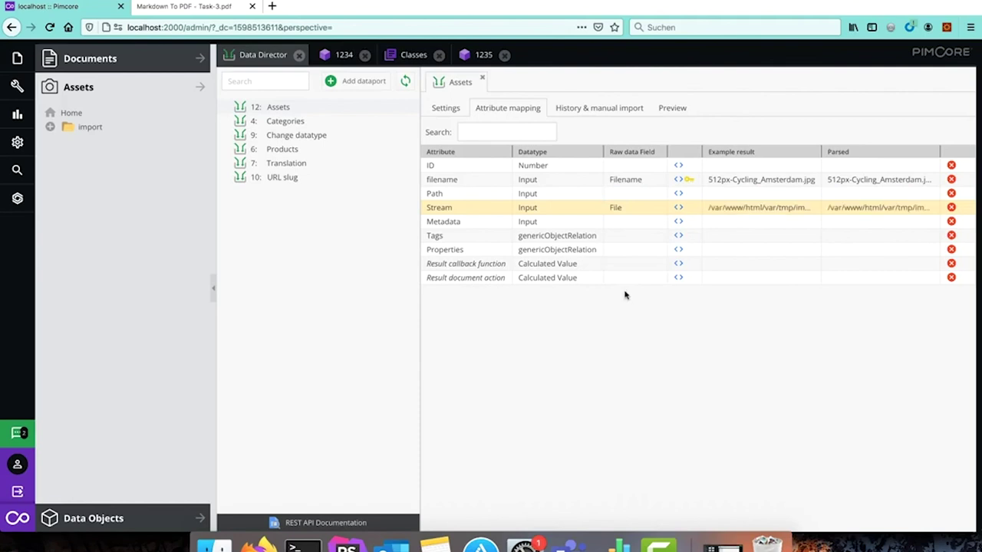
double_click(822, 153)
scroll(816, 267, "right", 5)
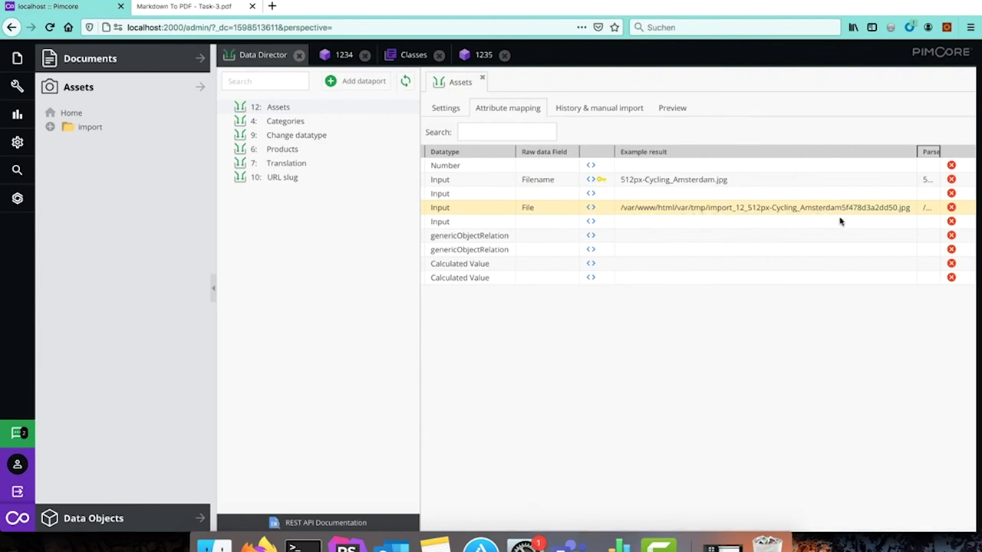
scroll(703, 278, "left", 5)
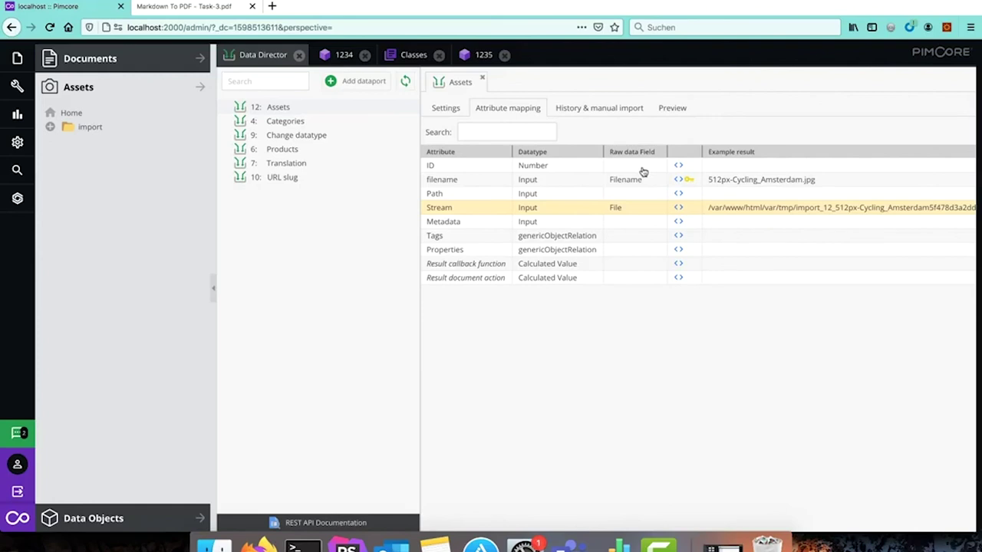
key("ctrl+Tab")
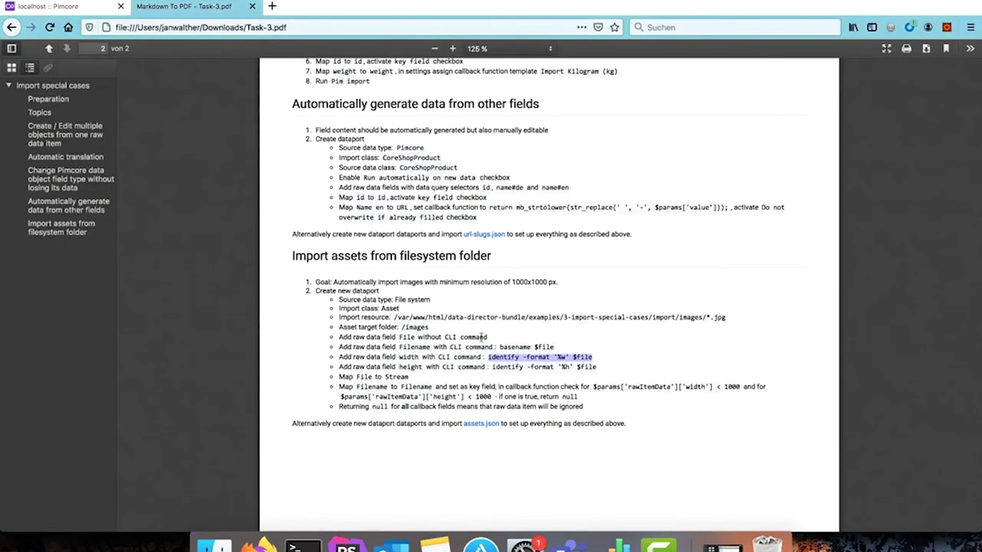
left_click_drag(563, 288, 513, 282)
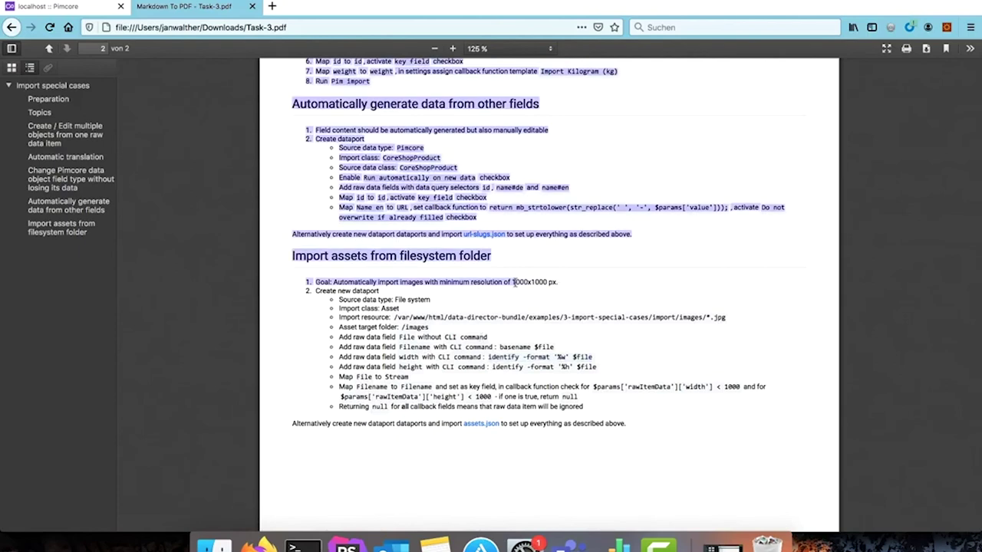
left_click(508, 283)
left_click_drag(511, 283, 555, 282)
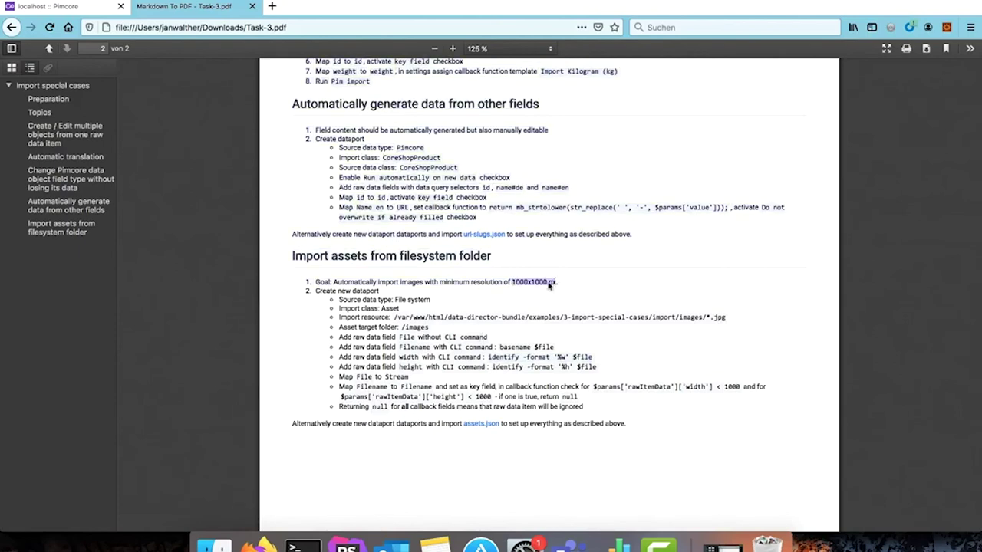
left_click(48, 7)
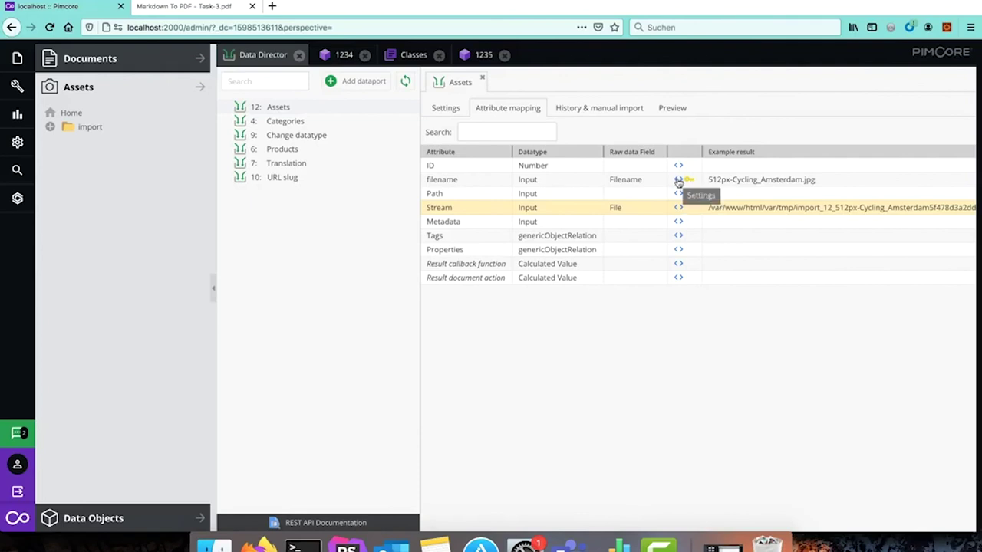
Step: In the filename mapping's settings, start the callback function with 'if('
left_click(679, 181)
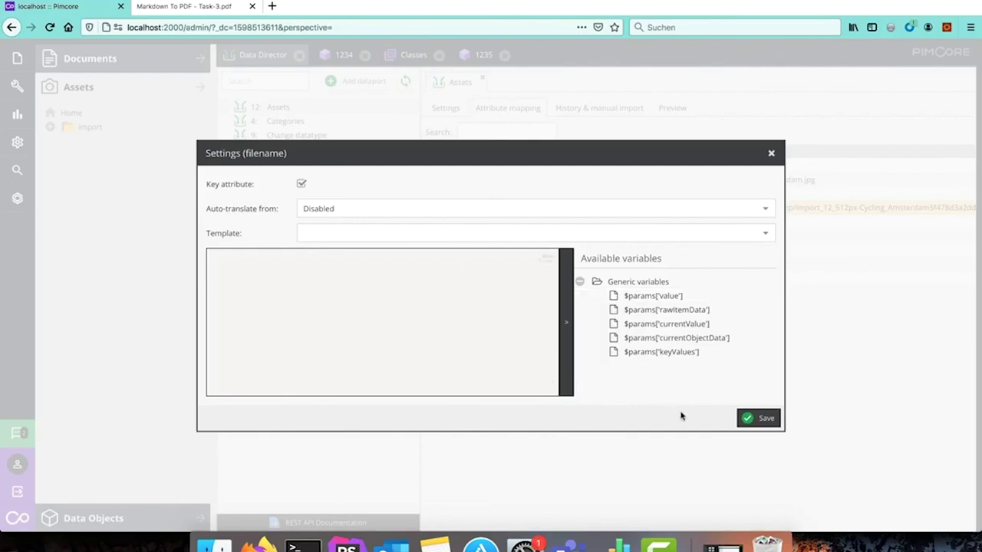
mouse_move(678, 313)
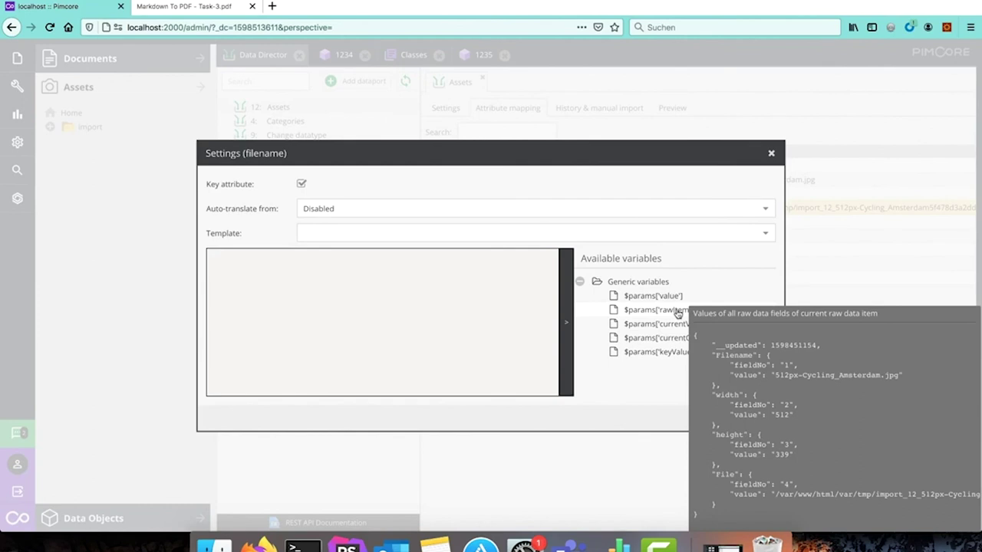
left_click(295, 302)
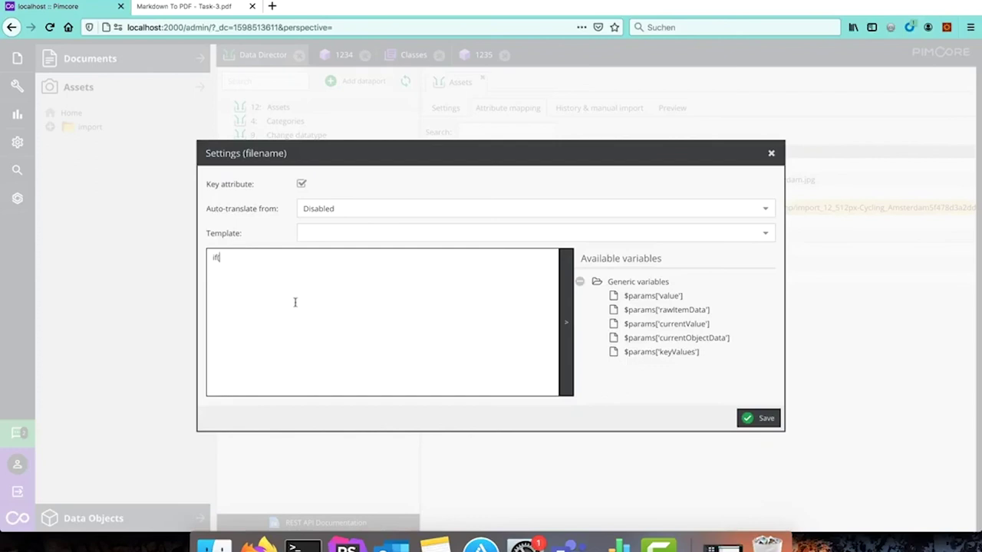
Step: Write the condition checking whether $params['rawItemData'] width or height is below 1000
left_click(658, 310)
key("super+v")
type("['width")
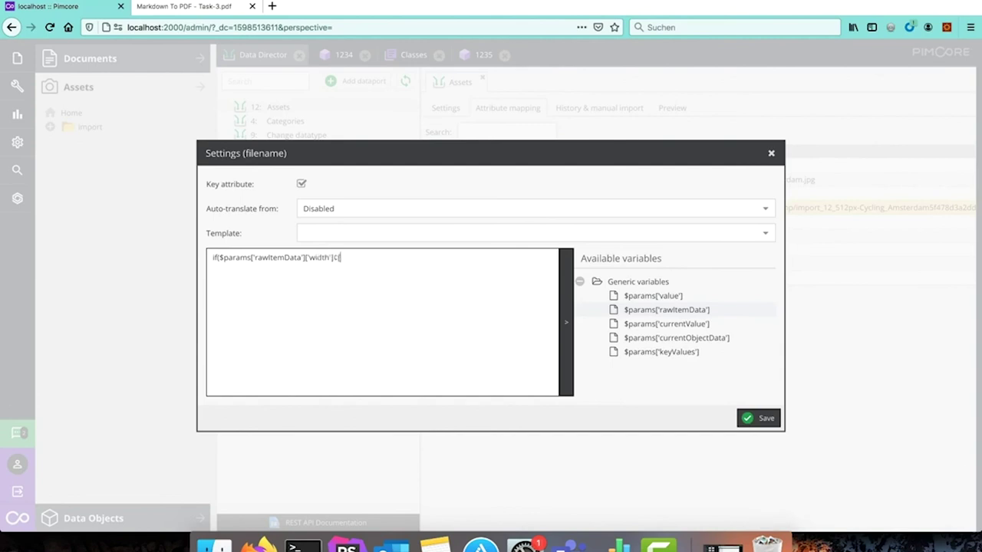
type("']['value'] < 1000 ||")
left_click_drag(220, 256, 362, 257)
key("ctrl+c")
left_click(412, 257)
key("ctrl+v")
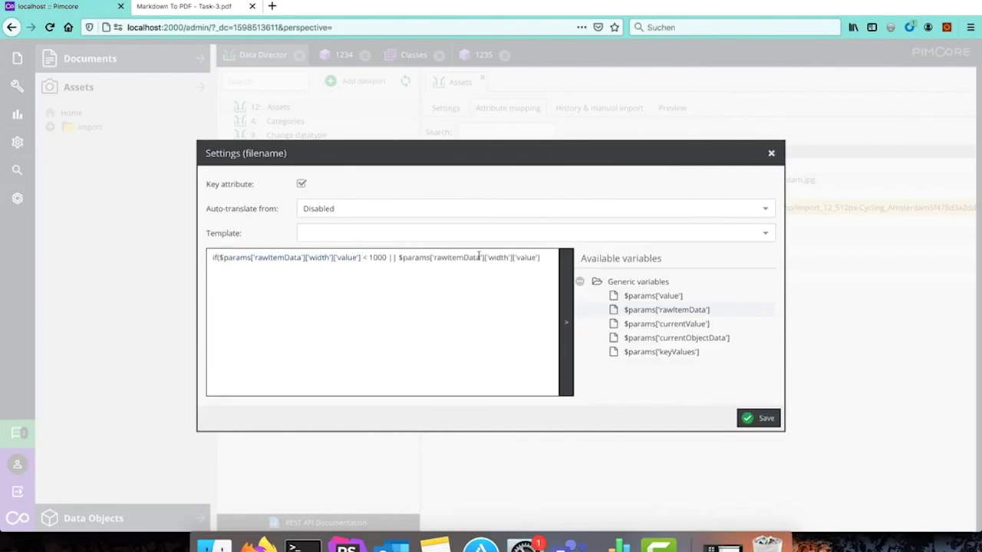
double_click(497, 258)
type("height")
Step: Return null in that case, otherwise return $params['value'], and save the callback
left_click(546, 257)
type("< 1000) {   r")
type("eturn null;")
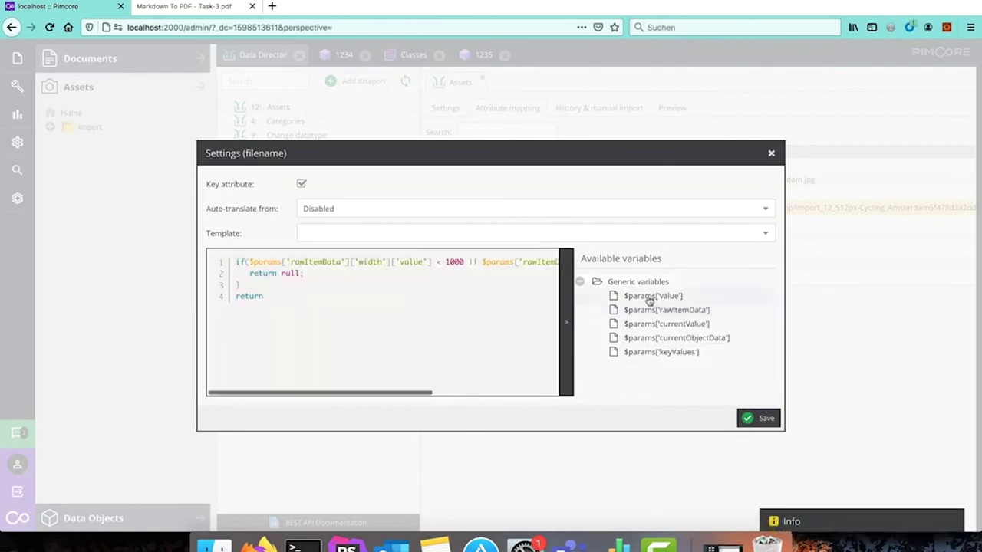
left_click(376, 311)
key("ctrl+v")
type(";")
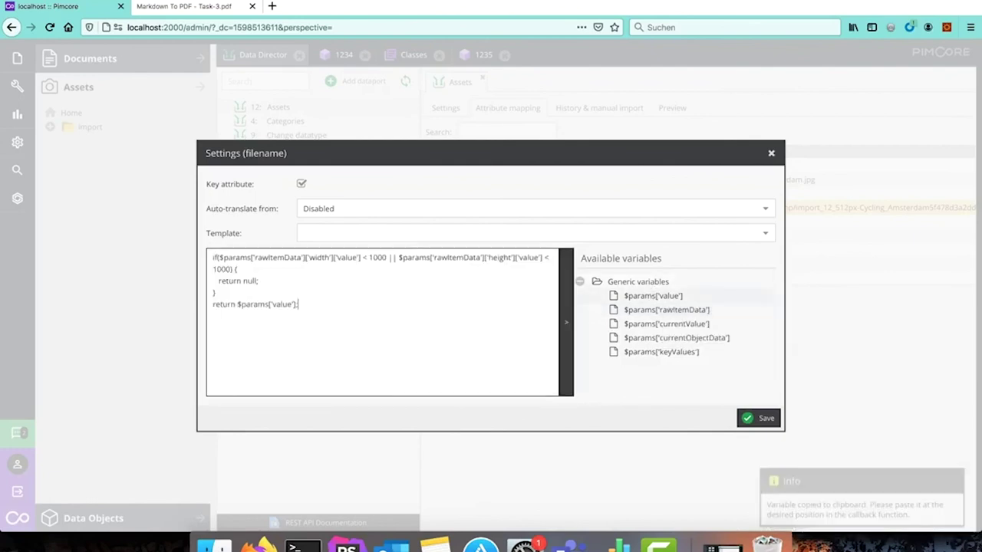
mouse_move(663, 298)
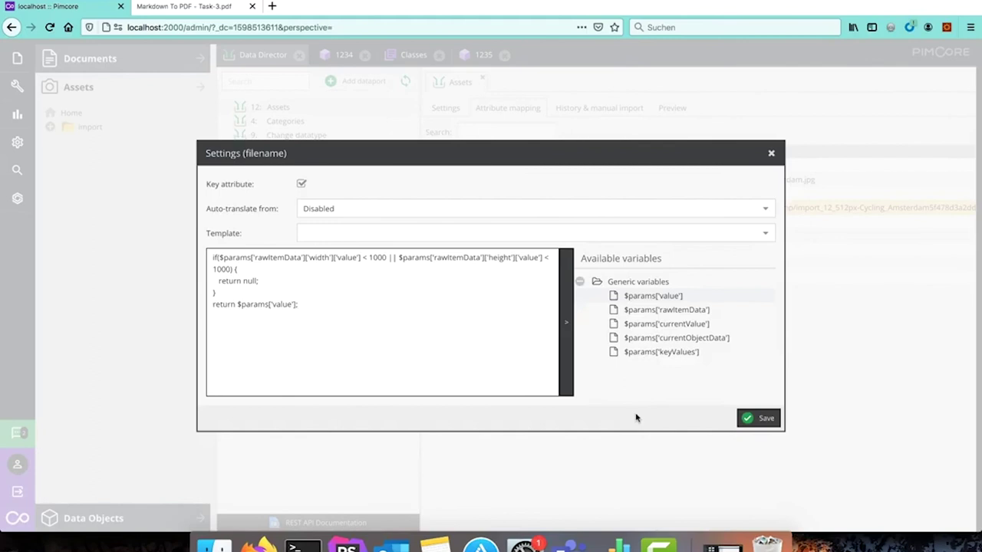
left_click(764, 419)
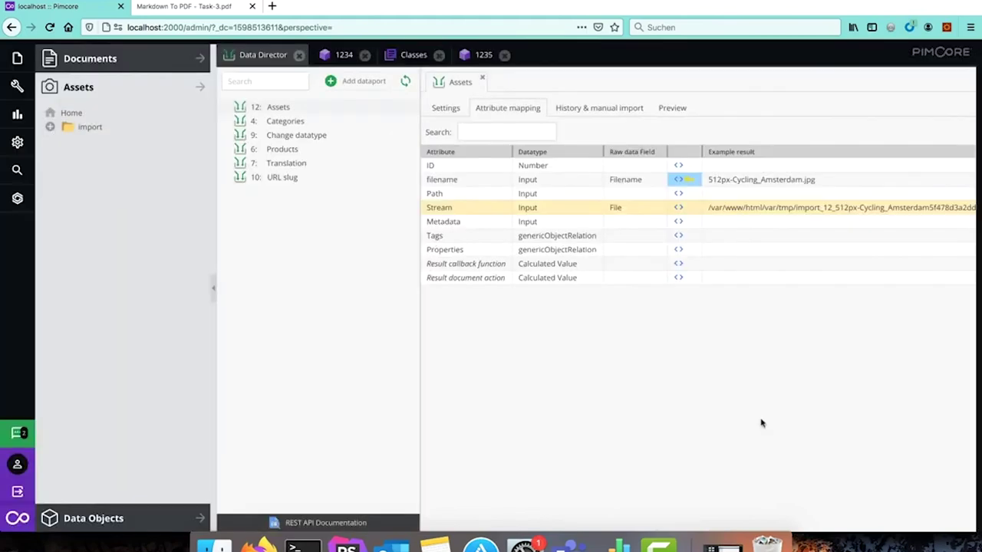
Step: Import raw data from the default source, then start importing 512px-Cycling_Amsterdam.jpg from Preview
left_click(679, 111)
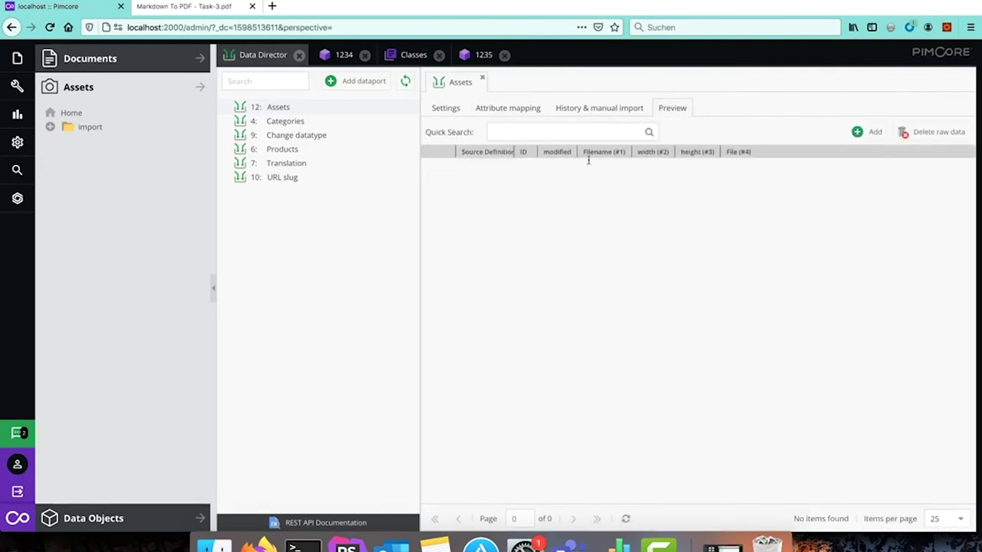
left_click(587, 110)
left_click(473, 138)
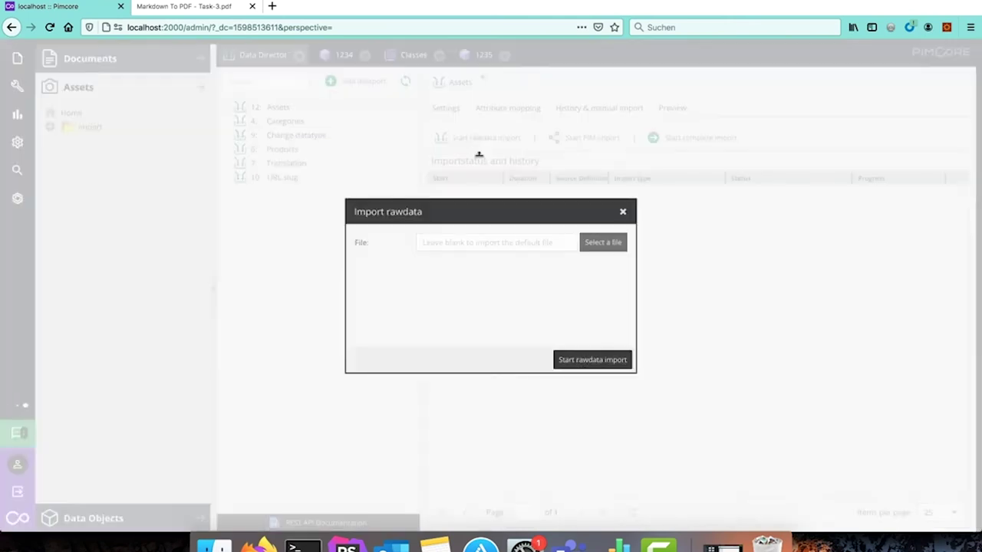
left_click(587, 363)
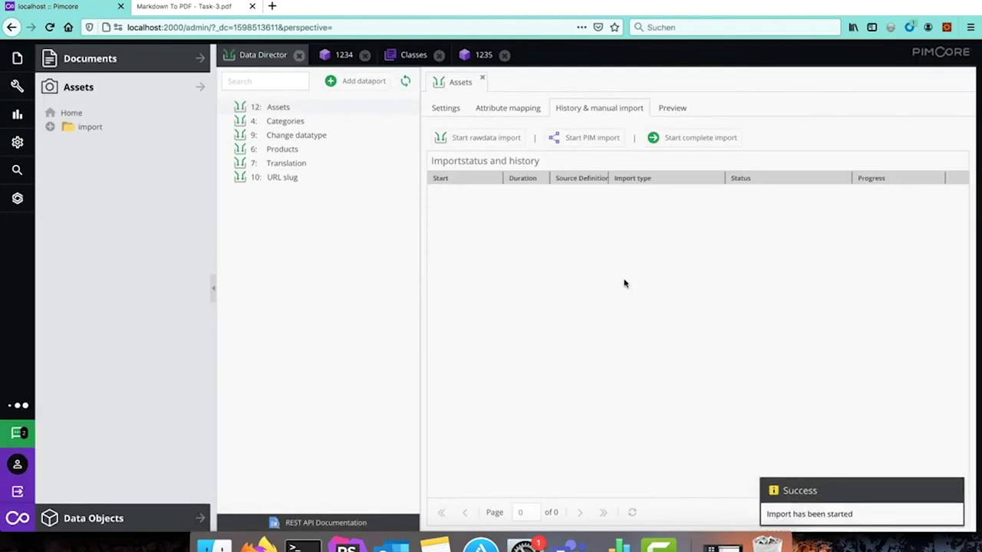
left_click(673, 108)
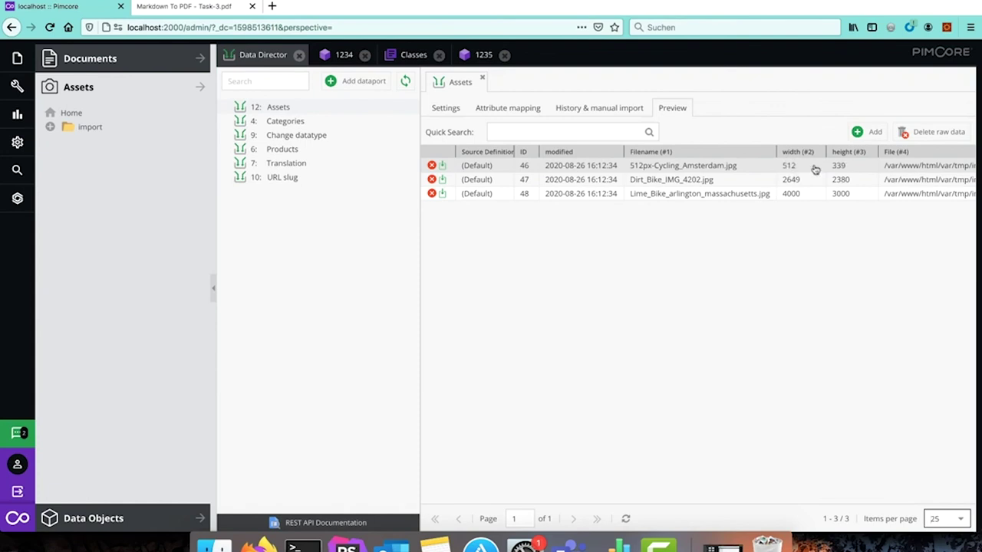
left_click(443, 165)
Step: Confirm importing 512px-Cycling_Amsterdam.jpg and check the log line showing it was skipped
left_click(460, 318)
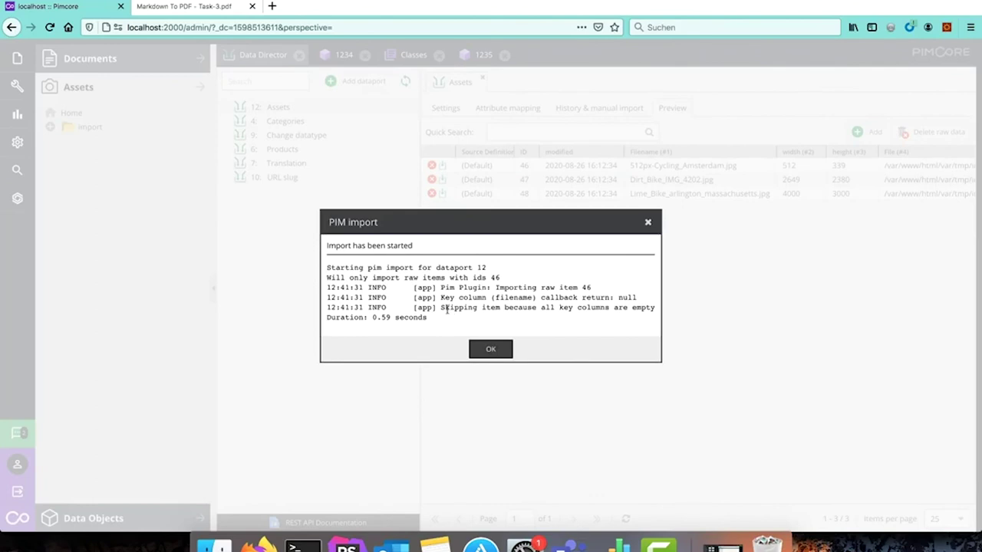
left_click_drag(440, 307, 580, 307)
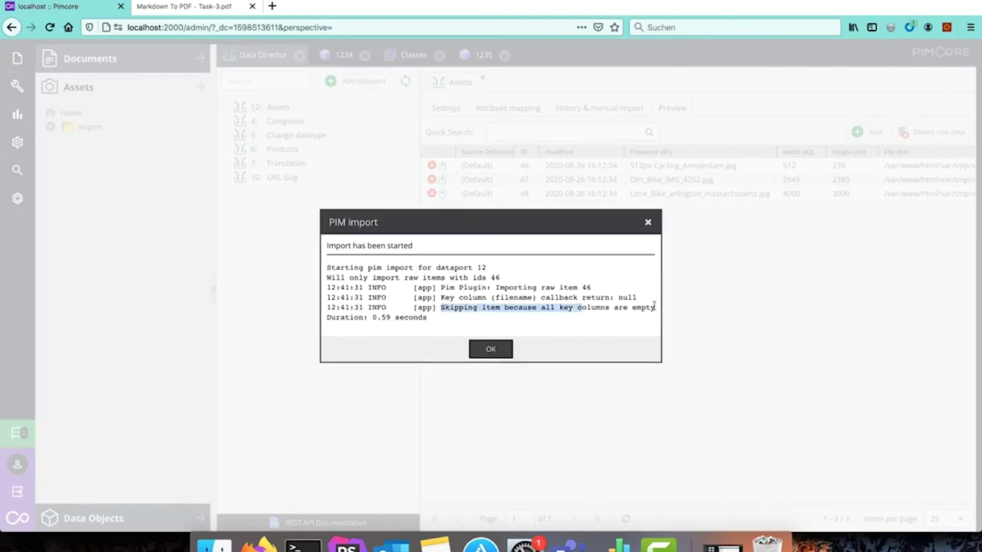
left_click(494, 350)
Step: Import Dirt_Bike_IMG_4202.jpg and confirm in the log that it was saved as an asset
left_click(442, 181)
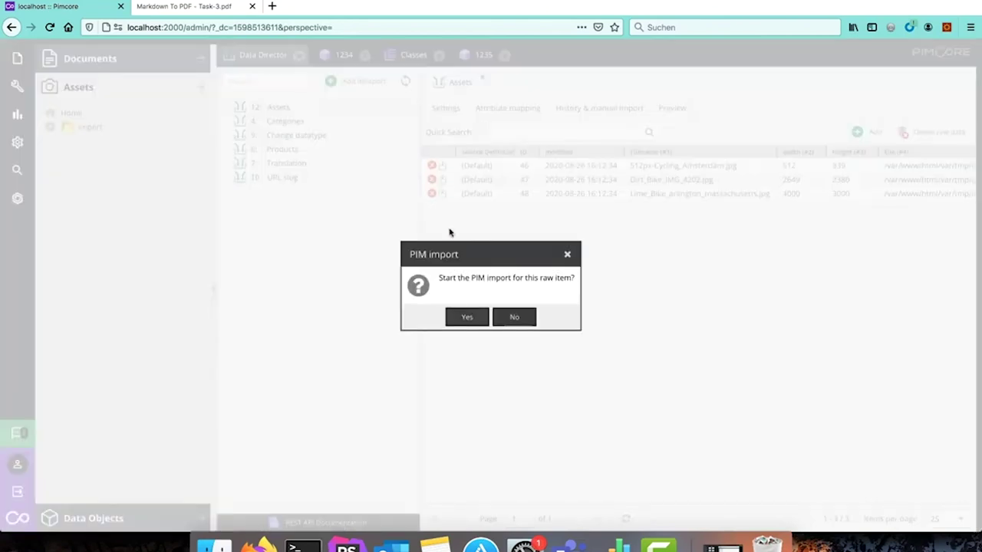
left_click(466, 319)
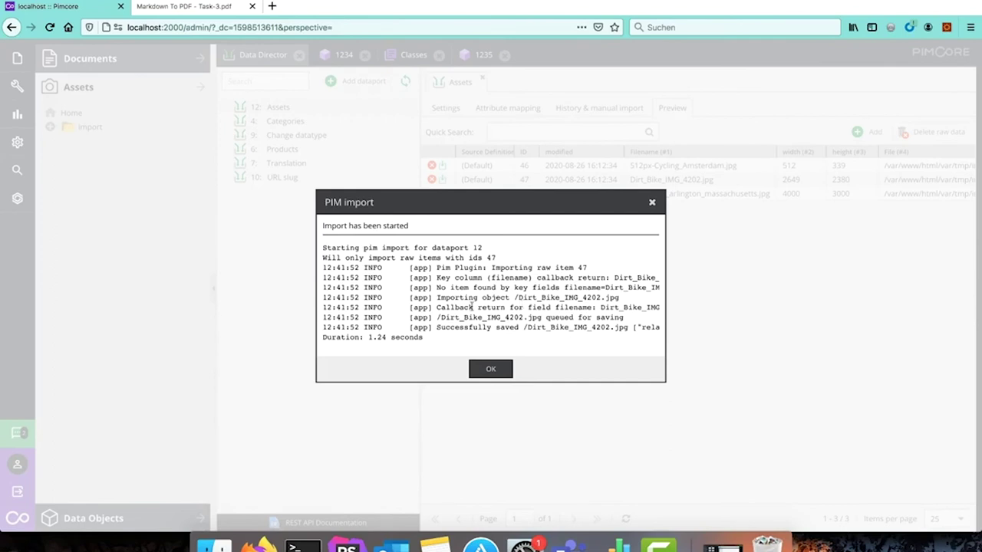
left_click_drag(523, 327, 628, 328)
left_click(490, 369)
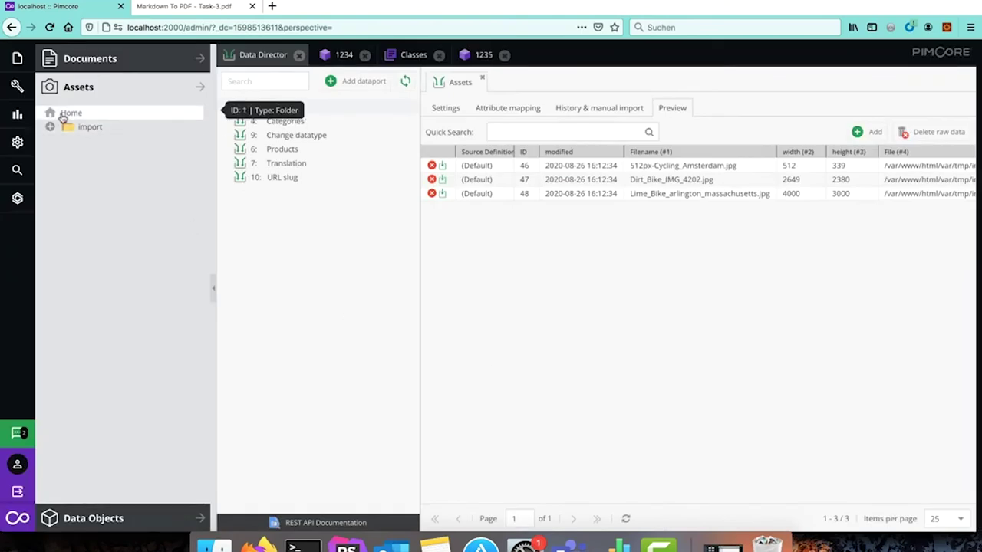
right_click(63, 117)
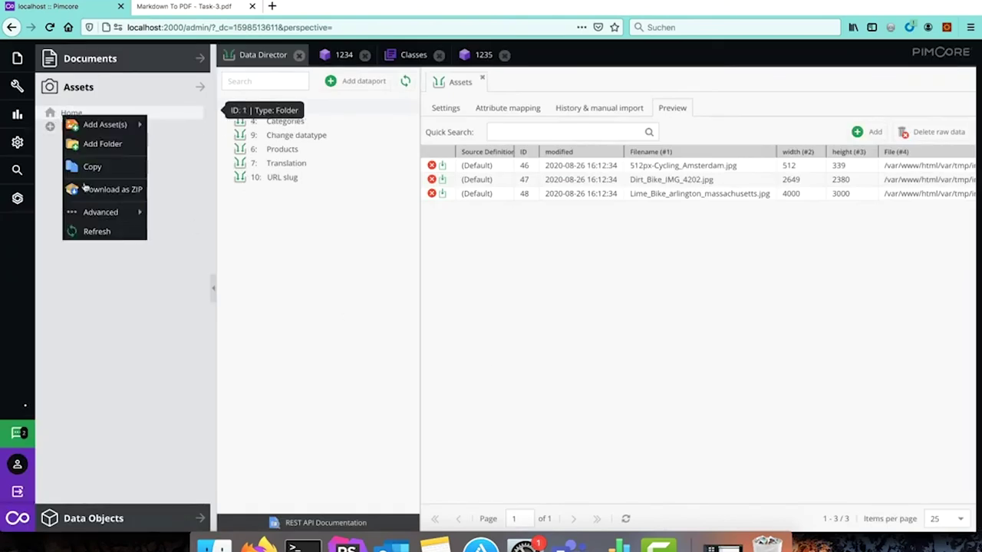
Step: Refresh the asset tree and open Dirt_Bike_IMG_4202.jpg to verify it is 2649×2380
left_click(107, 230)
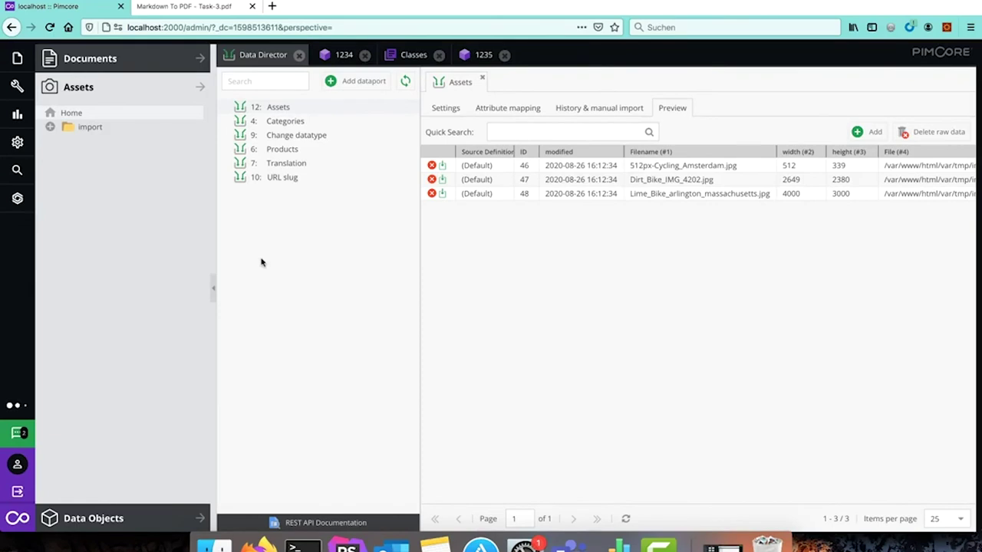
double_click(118, 144)
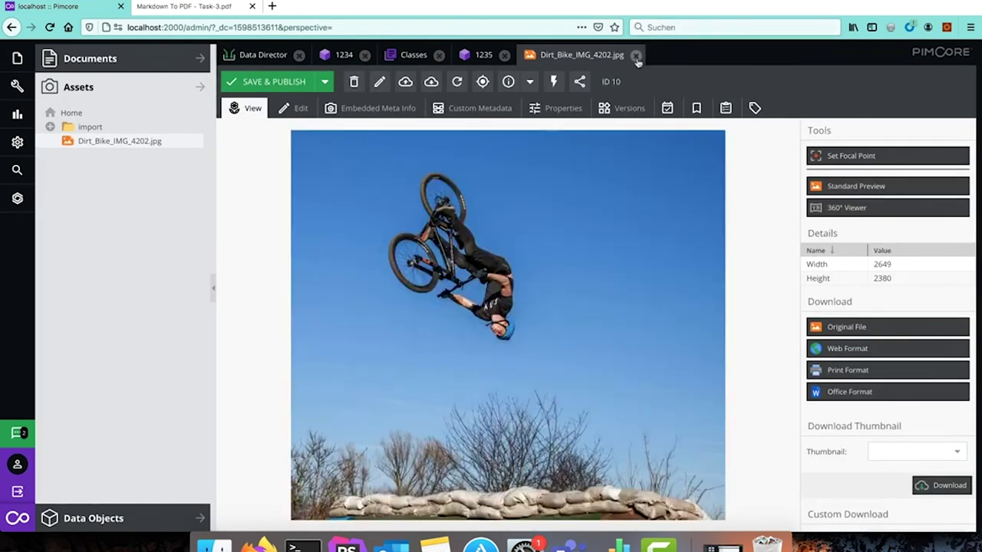
left_click(636, 54)
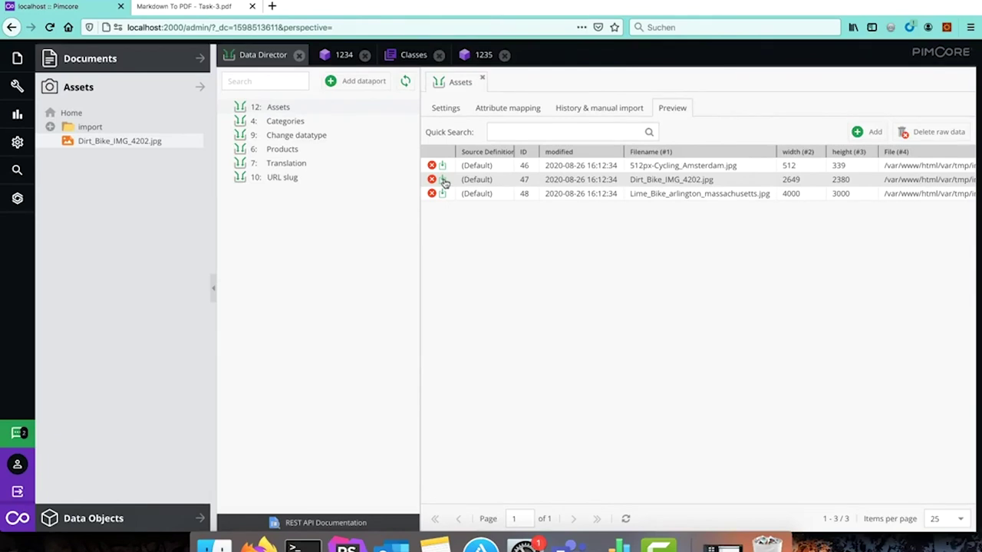
Step: Review the attribute mapping, then re-import the Dirt_Bike_IMG_4202.jpg raw item from Preview
left_click(506, 110)
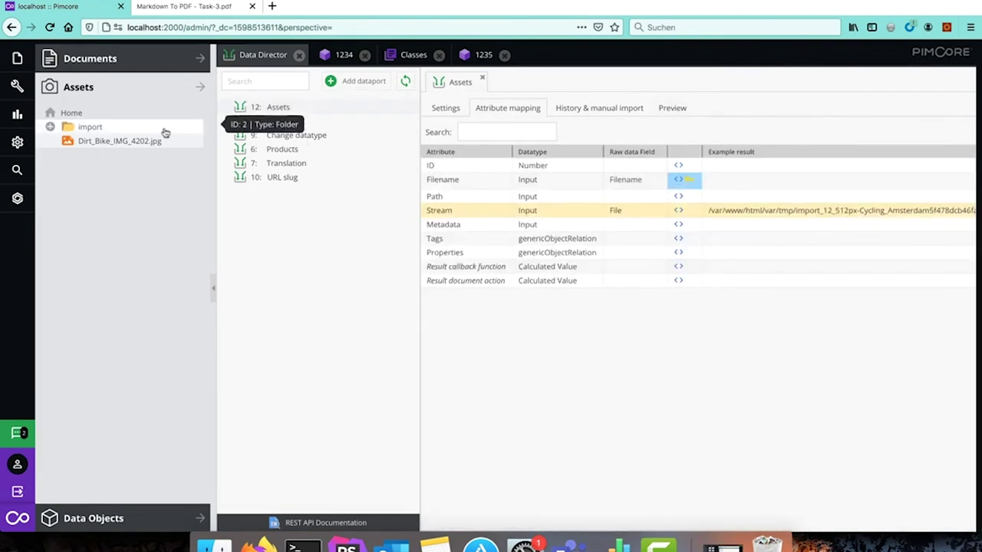
left_click(676, 108)
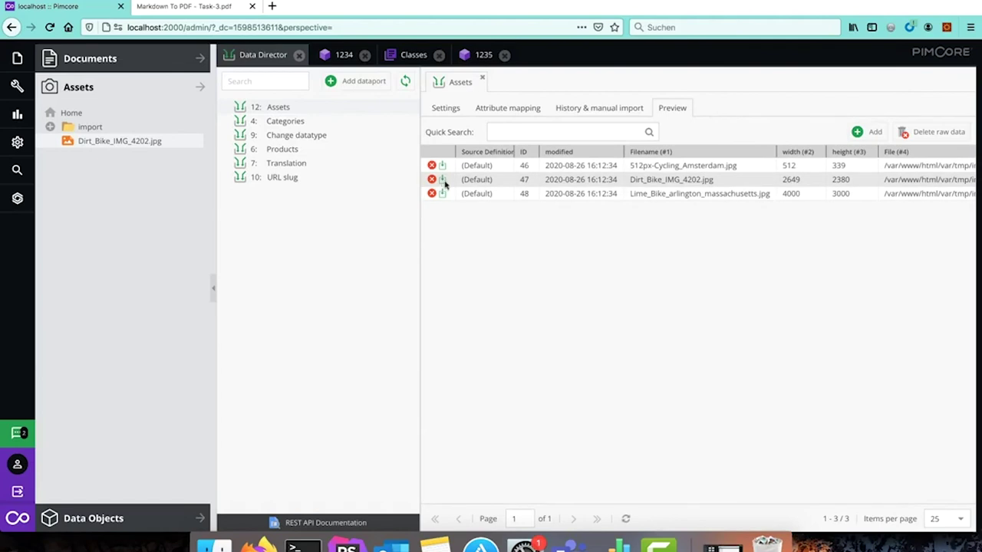
left_click(442, 181)
left_click(469, 317)
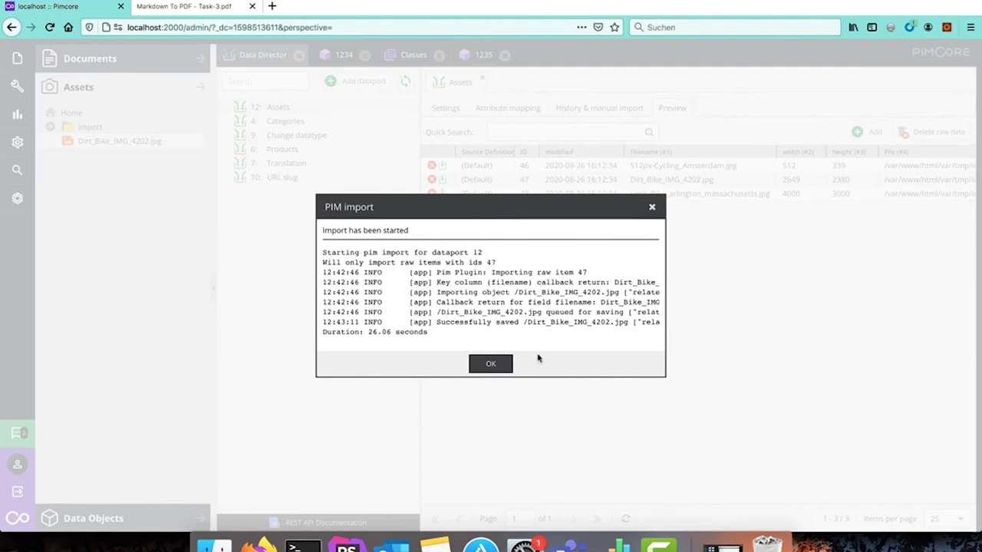
left_click(491, 366)
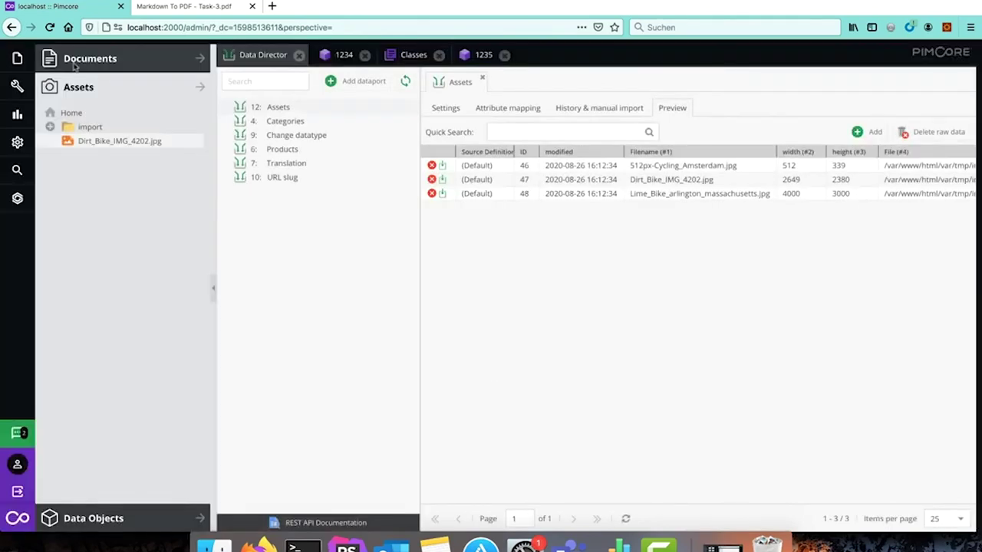
Step: Refresh the asset tree and run the PIM import for all raw items
right_click(71, 113)
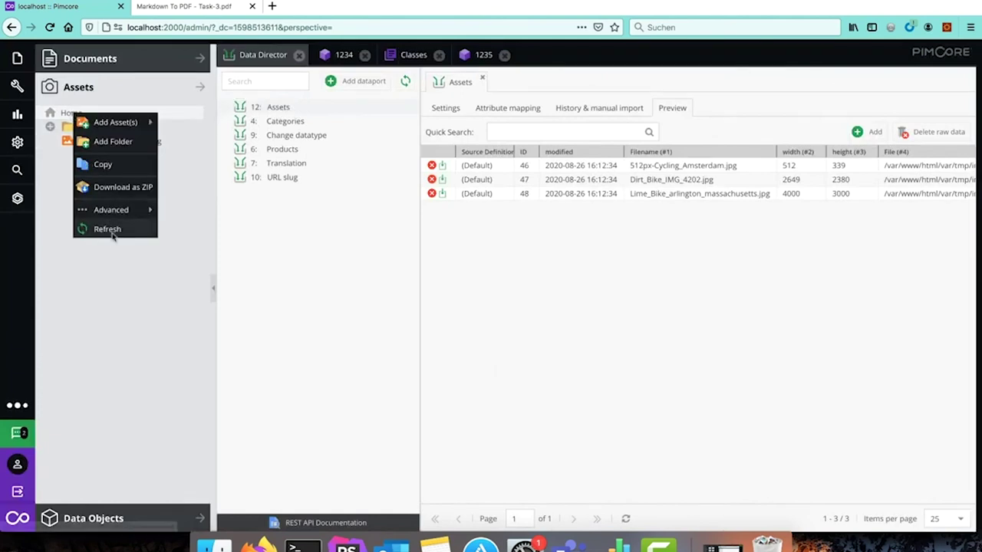
left_click(108, 229)
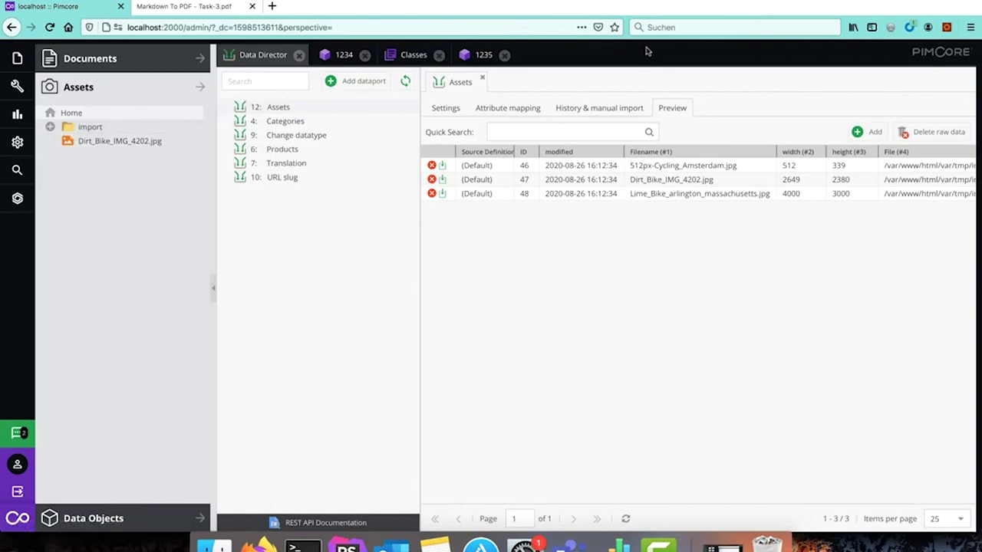
left_click(596, 108)
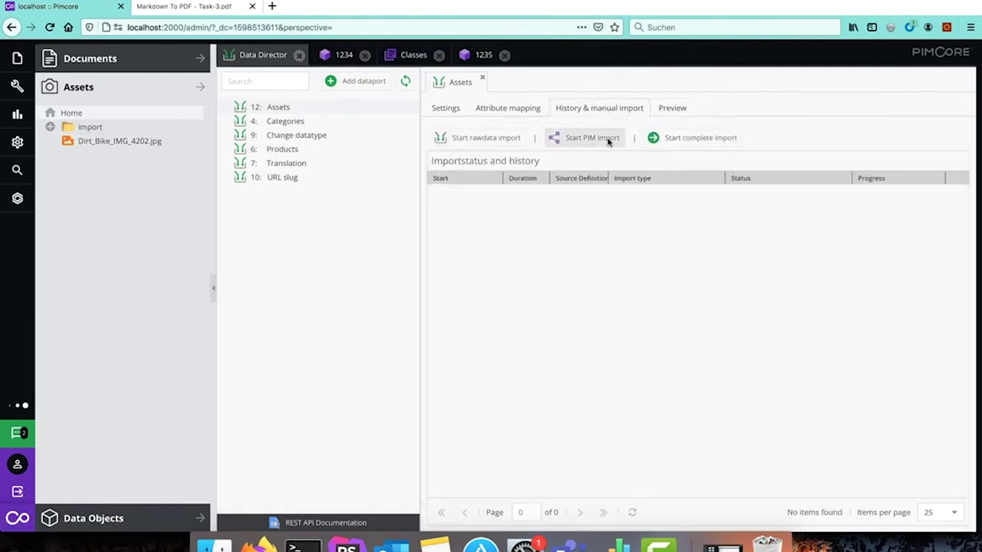
left_click(612, 144)
left_click(467, 322)
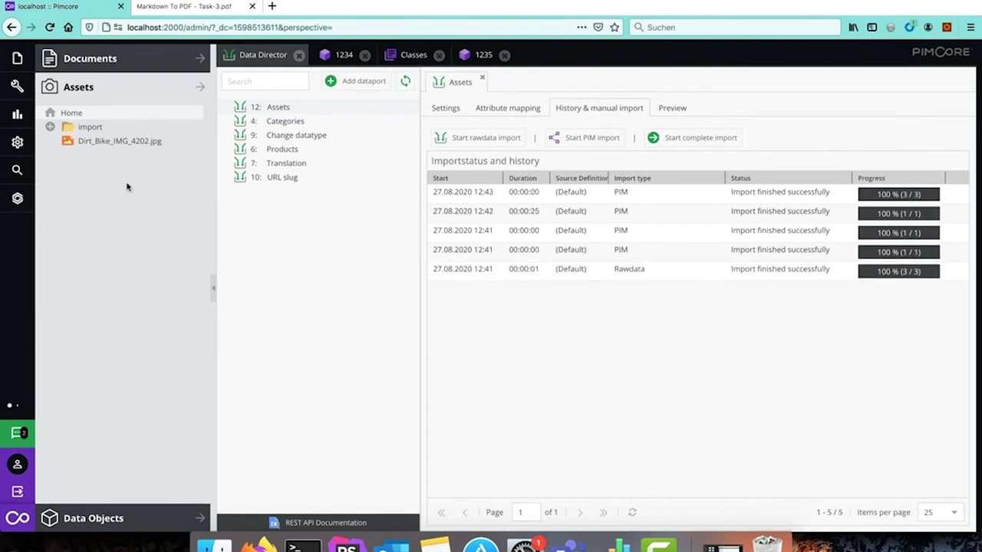
Step: Refresh the tree to show Lime_Bike_arlington_massachusetts.jpg, check dataport settings, and return to Task-3.pdf
right_click(90, 125)
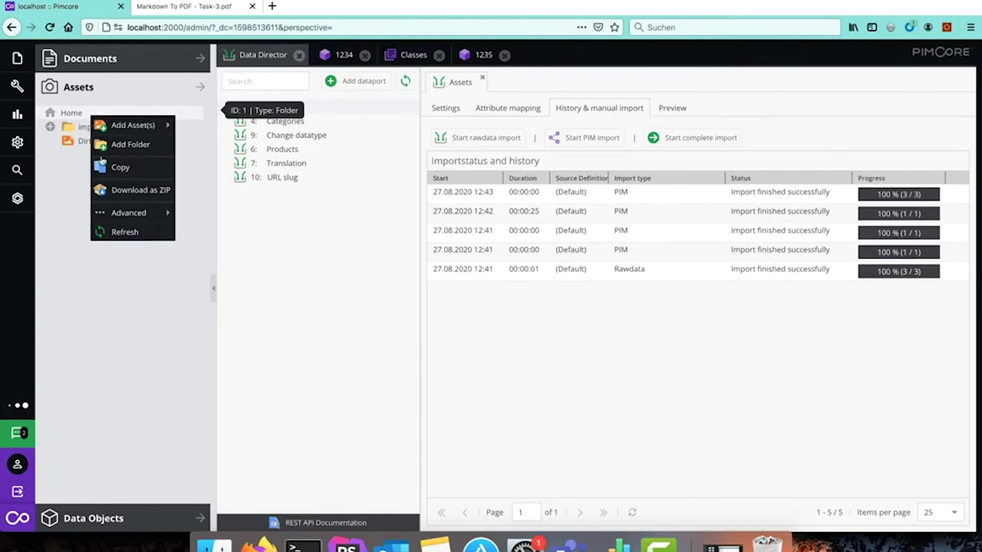
left_click(123, 232)
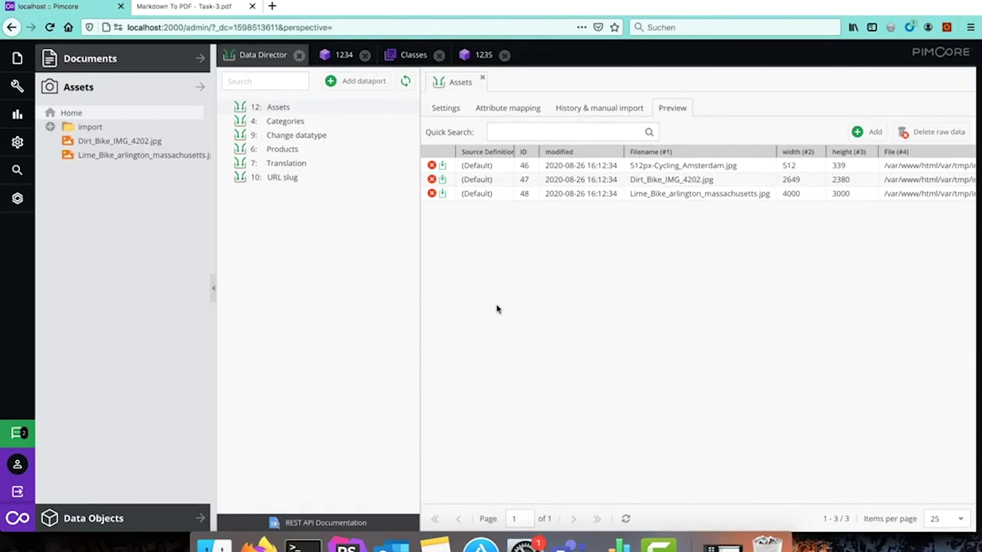
left_click(447, 108)
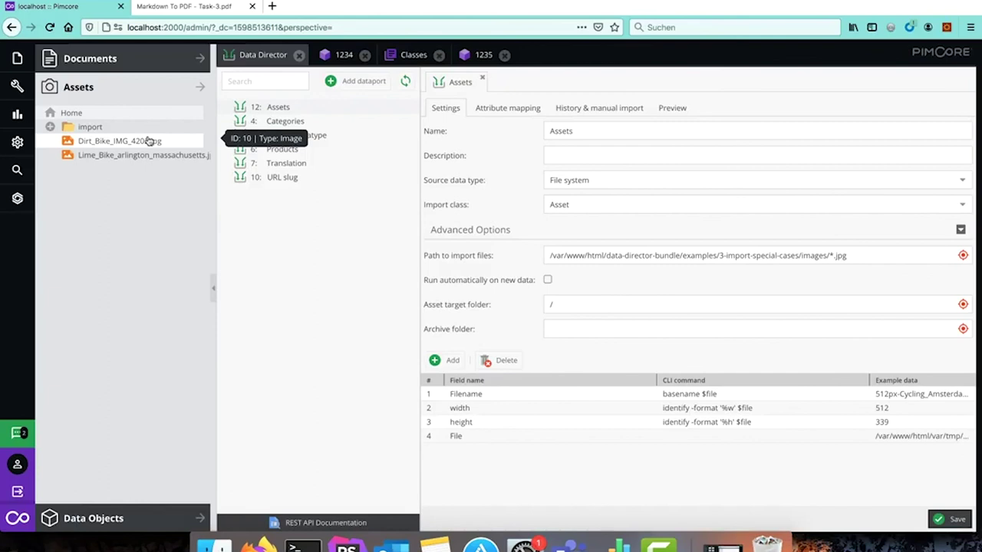
left_click(183, 8)
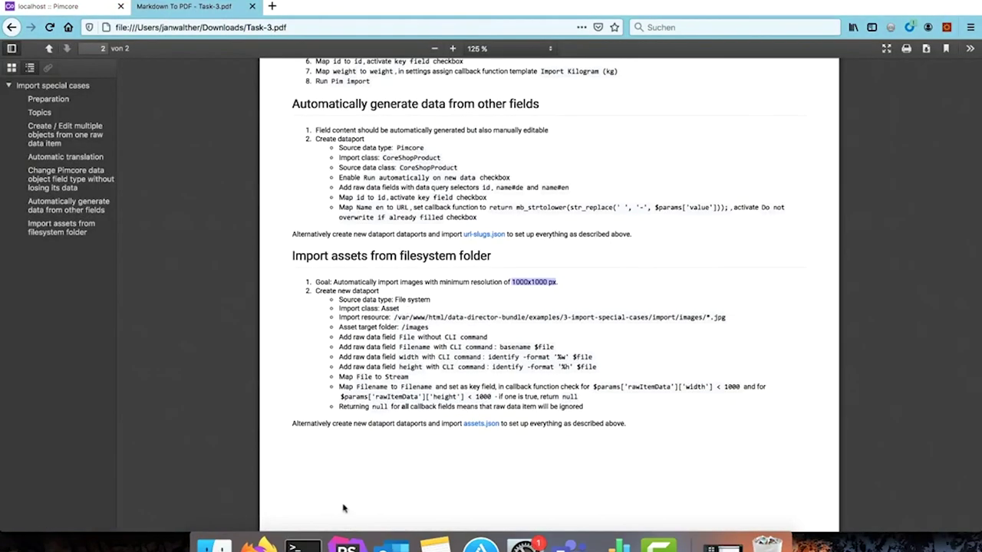
scroll(598, 467, "up", 20)
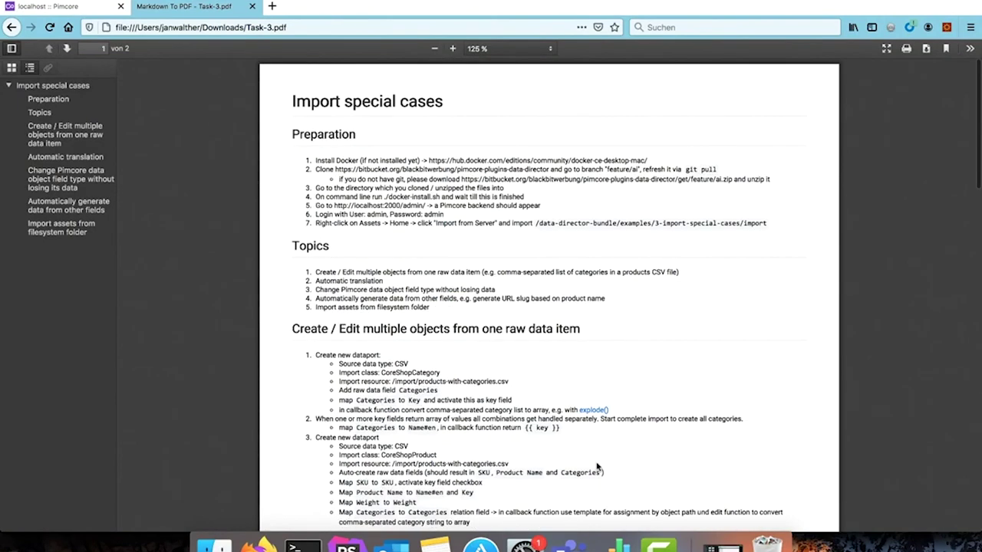